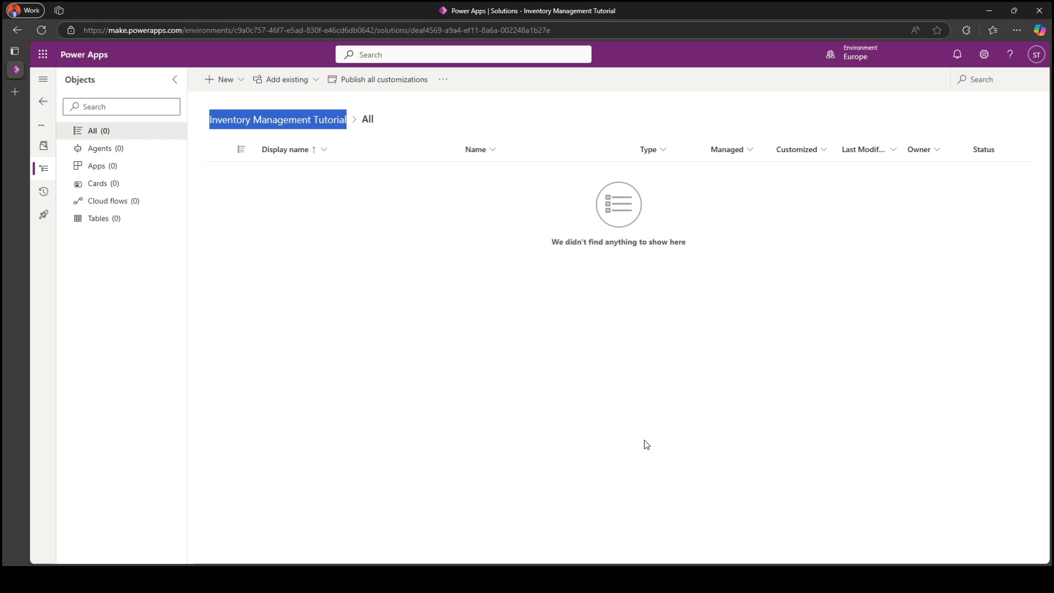
Step: Start a new table with advanced properties in the solution, with display name Supplier and plural name Suppliers
left_click(320, 259)
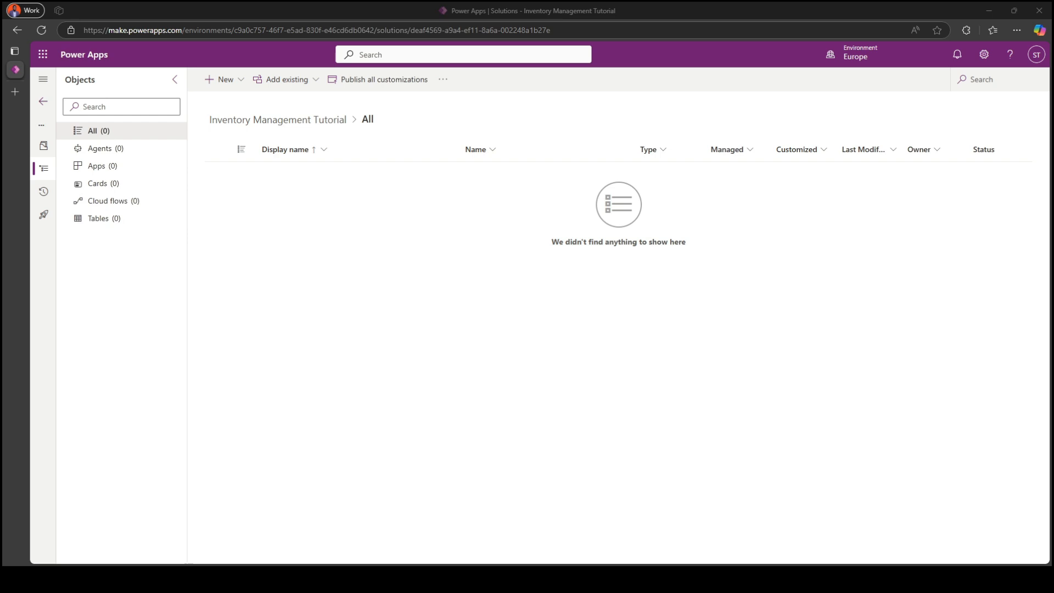
left_click(242, 88)
mouse_move(285, 242)
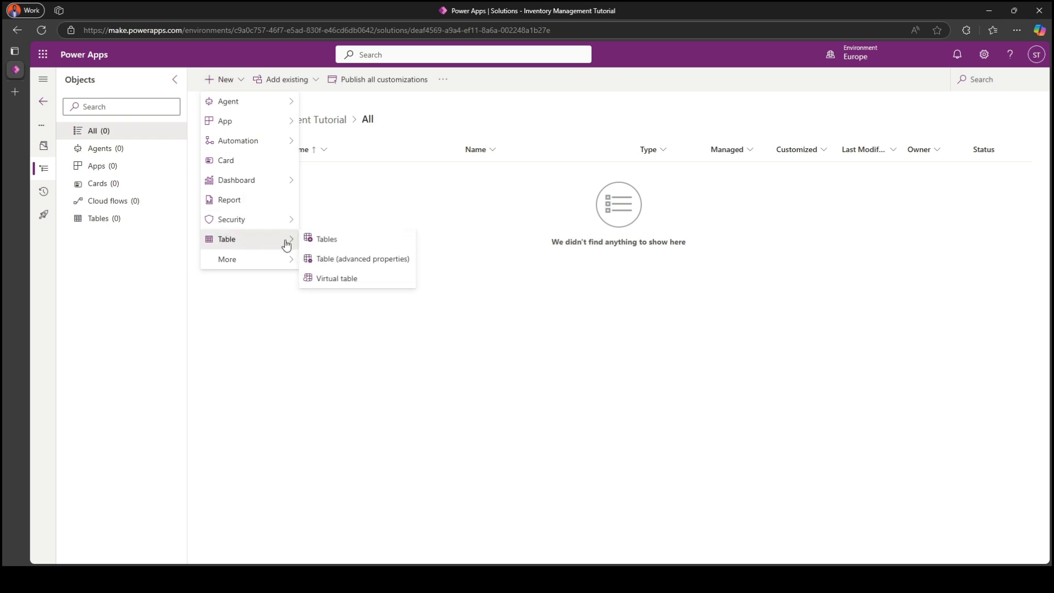
left_click(343, 260)
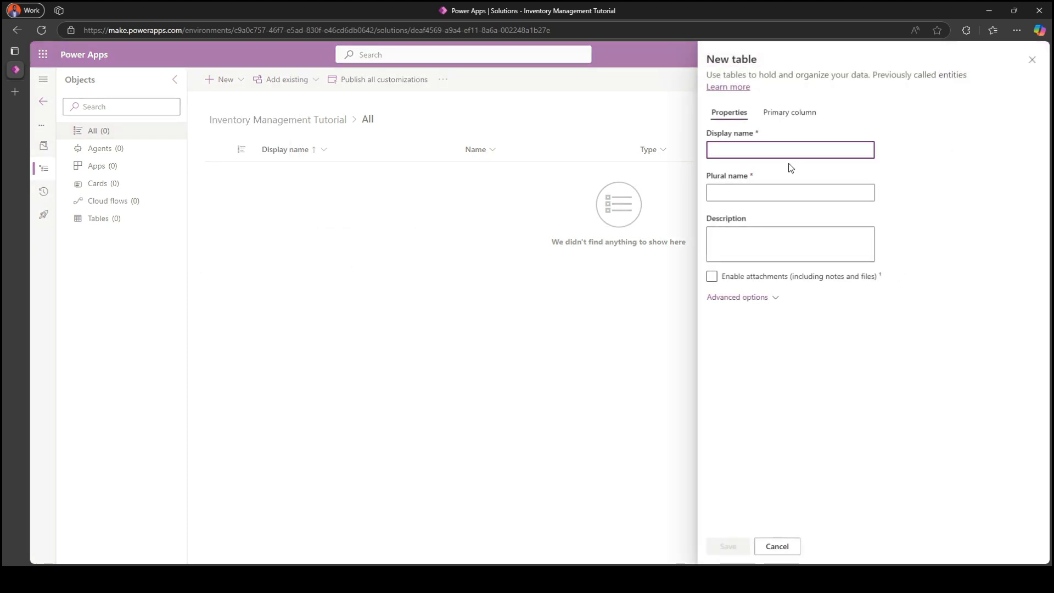
type("Suppliers")
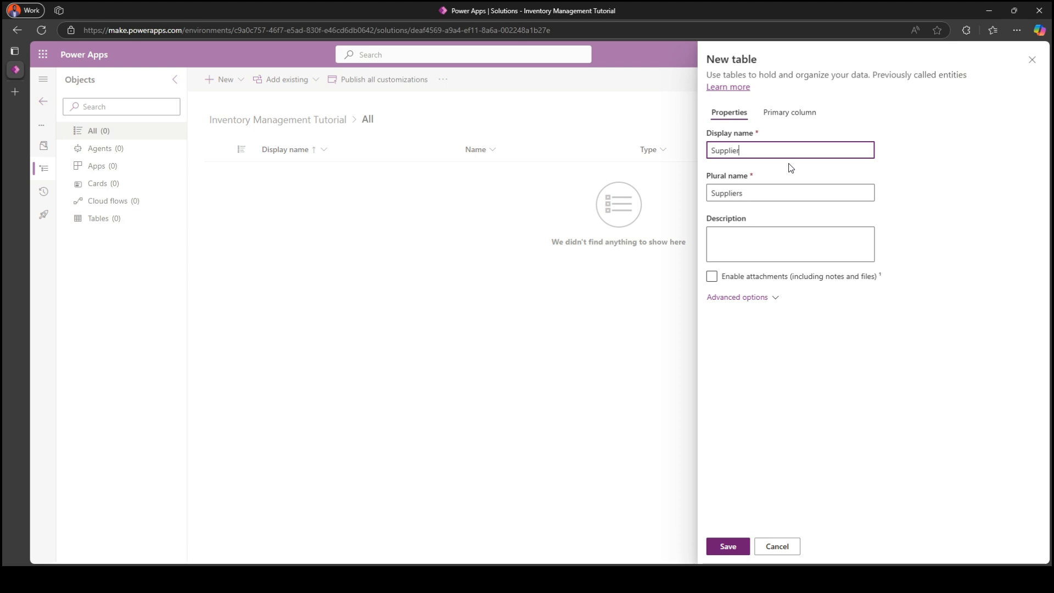
Step: Set the new table's primary column display name to Supplier Name
left_click(804, 116)
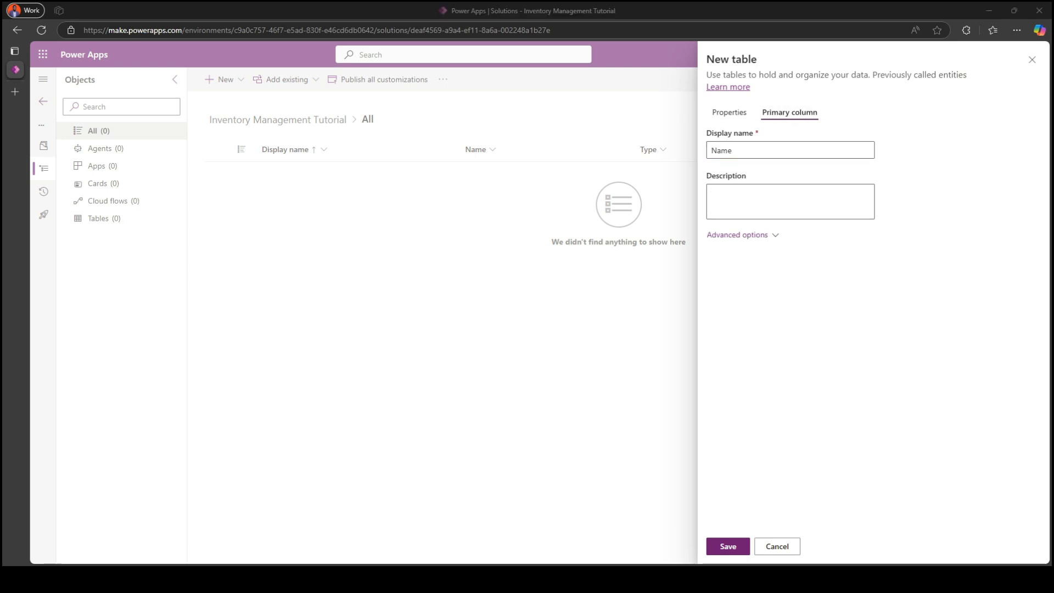
left_click(736, 150)
double_click(736, 150)
type("Supplier Name")
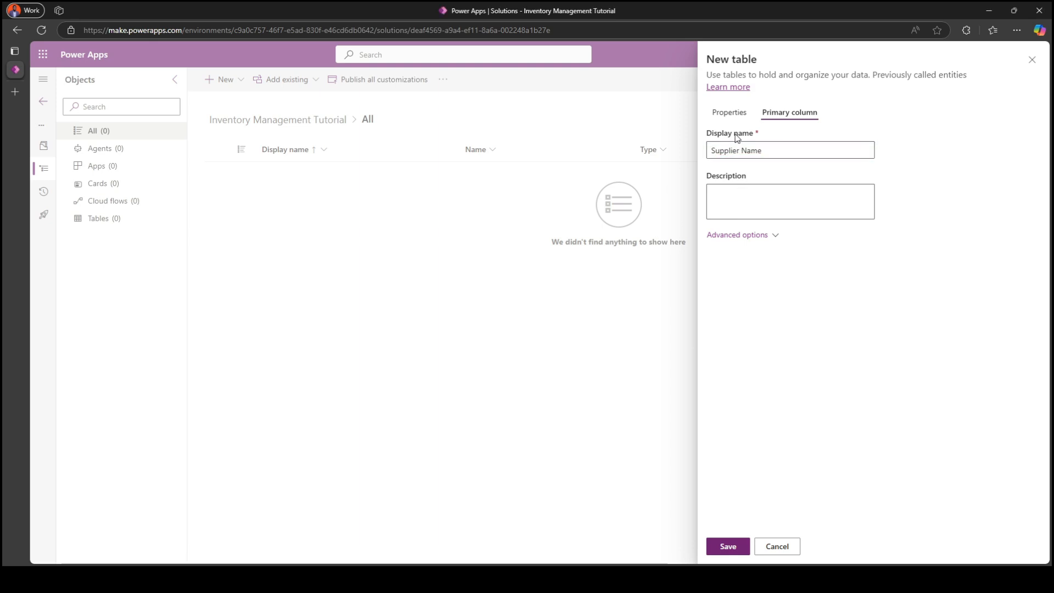
Step: Review the Supplier table's advanced options, keep their defaults and save the table
left_click(730, 112)
left_click(756, 307)
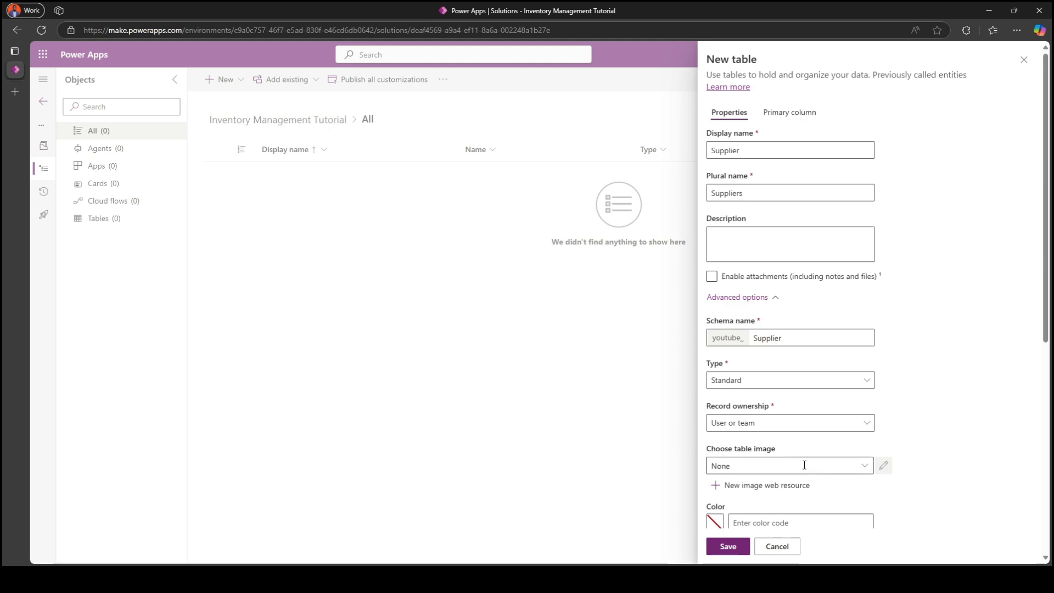
scroll(805, 464, "down", 5)
scroll(807, 398, "down", 2)
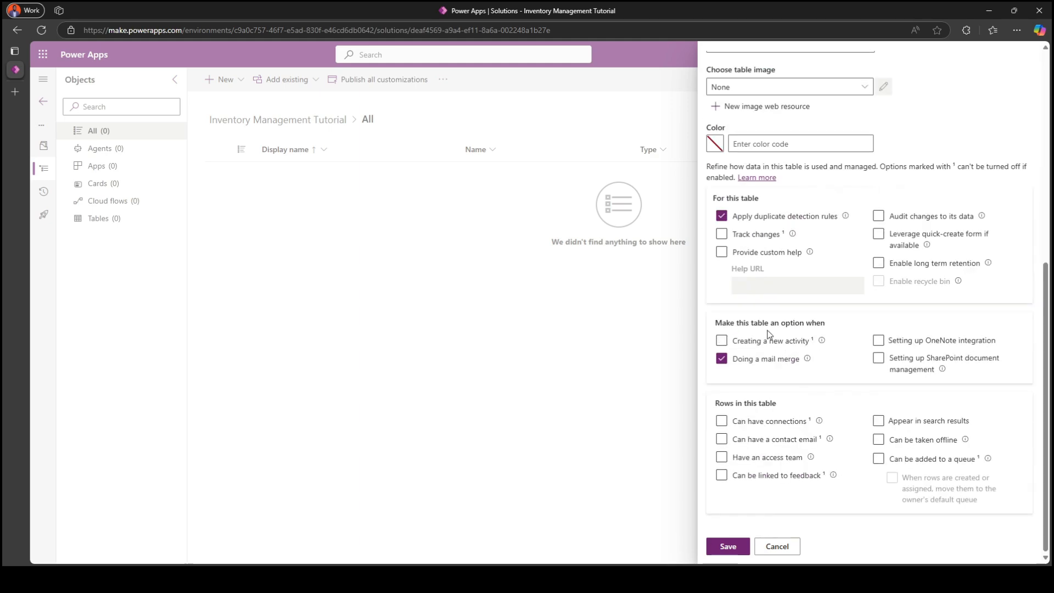
left_click(735, 551)
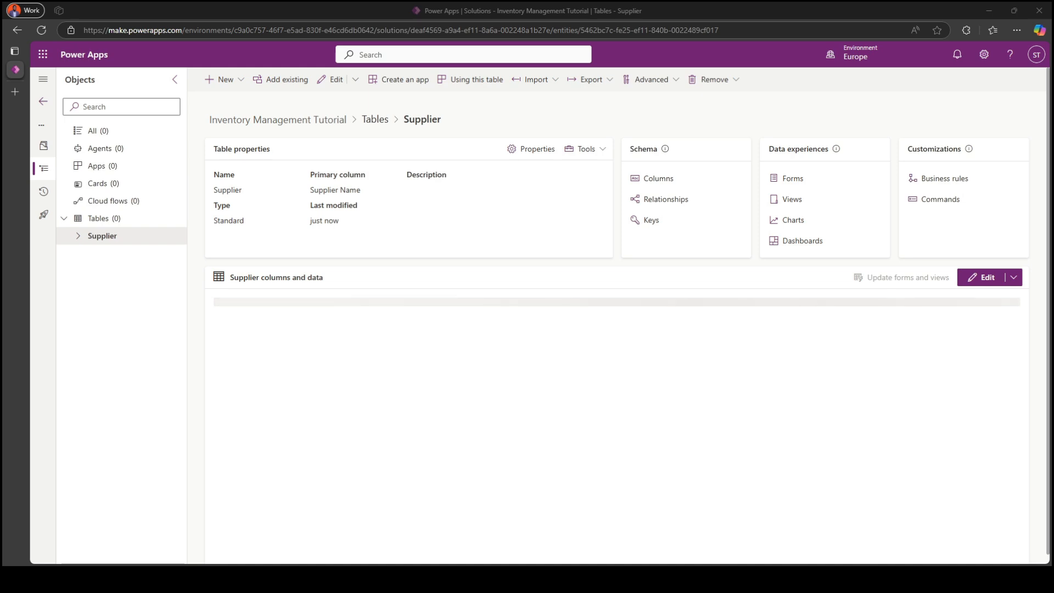
Step: Add an optional single line of text column called Contact Name to the Supplier table
left_click(663, 183)
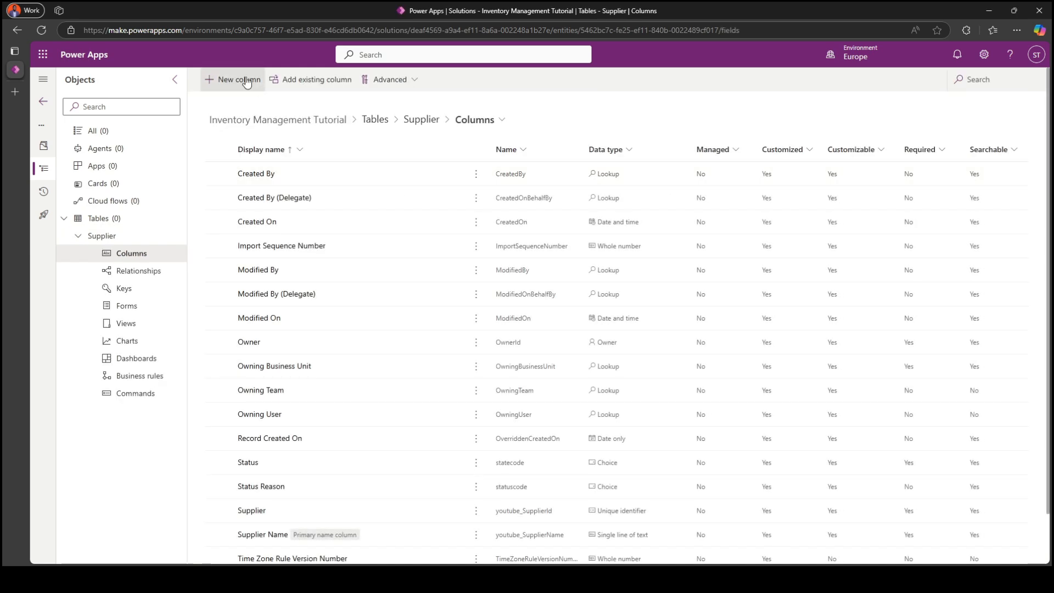
left_click(237, 79)
left_click(738, 134)
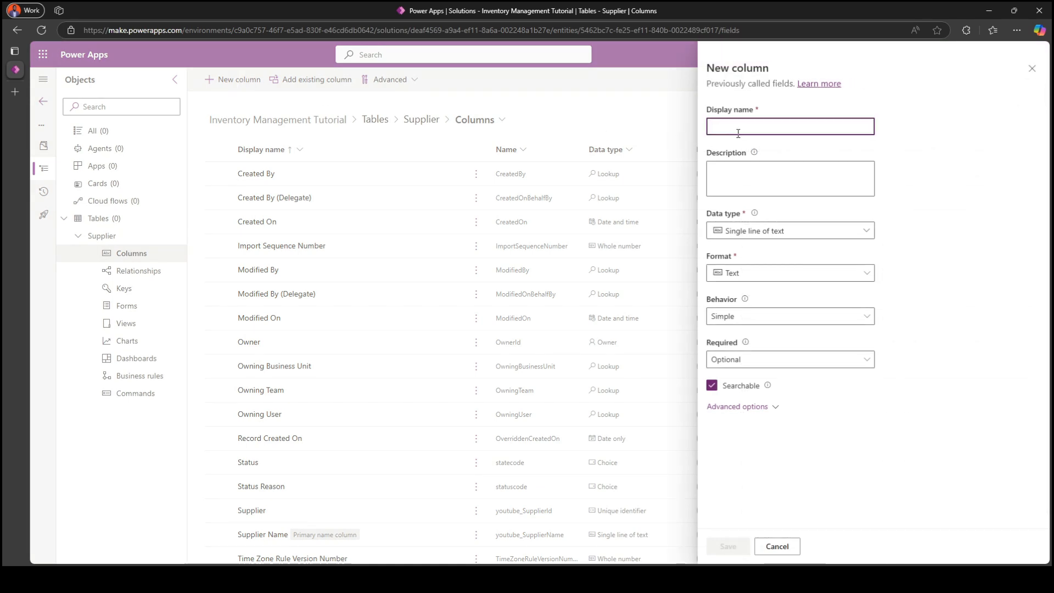
type("ContactName")
left_click(757, 175)
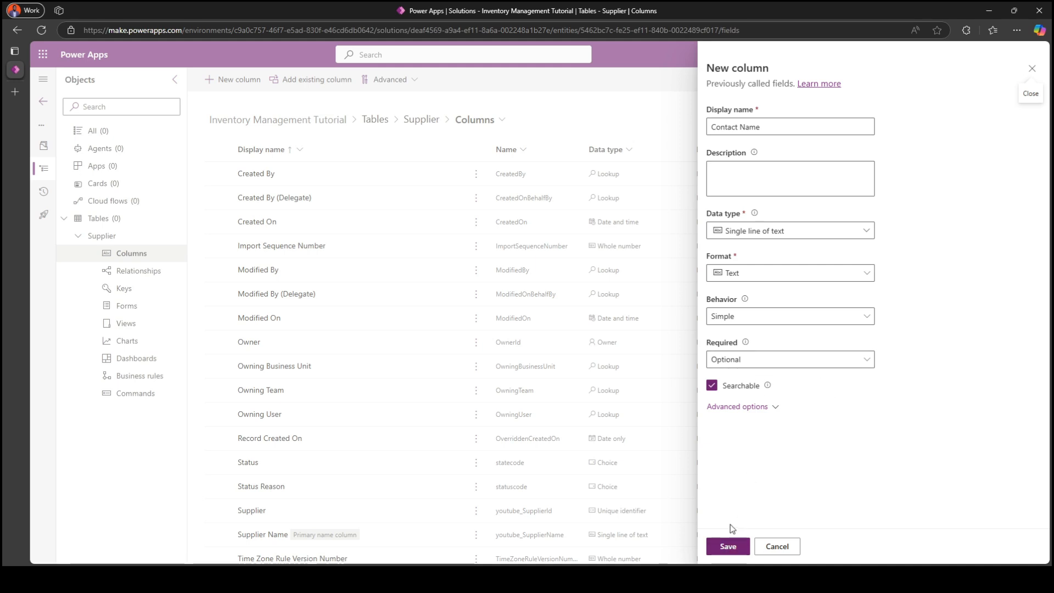
left_click(729, 545)
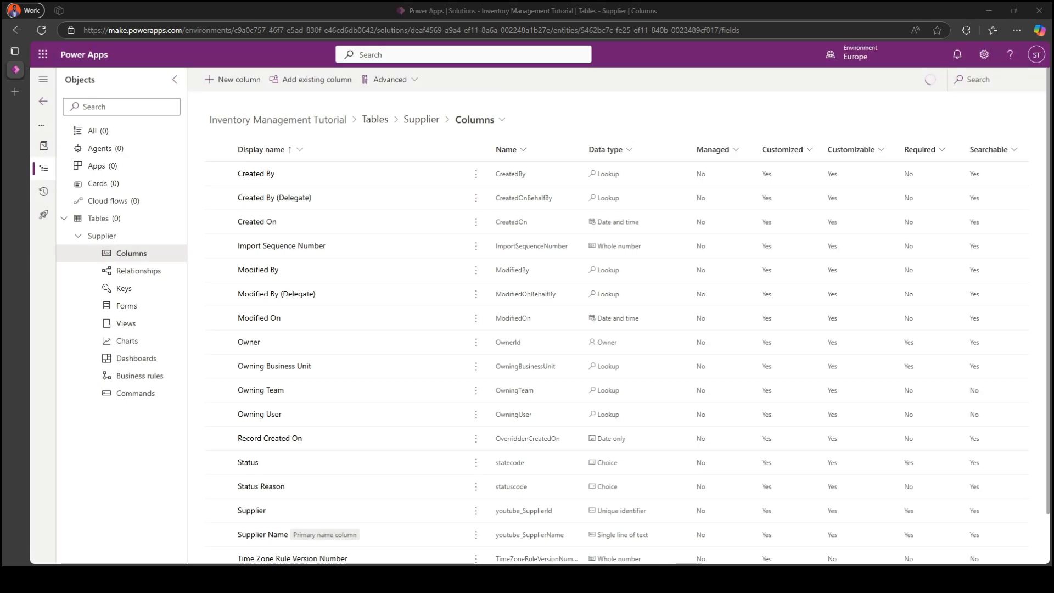
Step: Add a Contact Phone column with the Phone number text format to the Supplier table
left_click(228, 79)
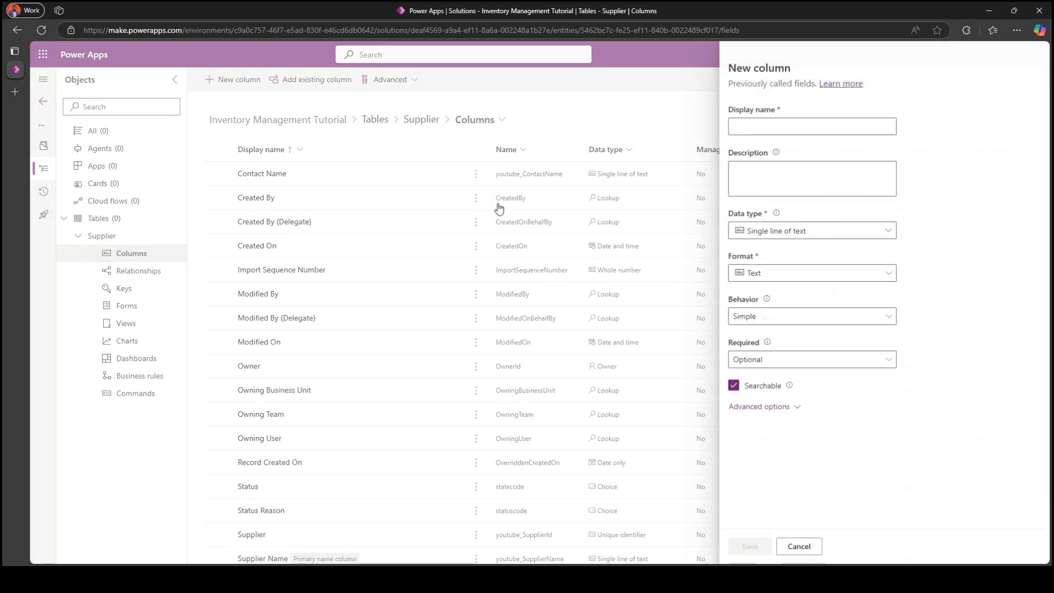
type("ContactPhone")
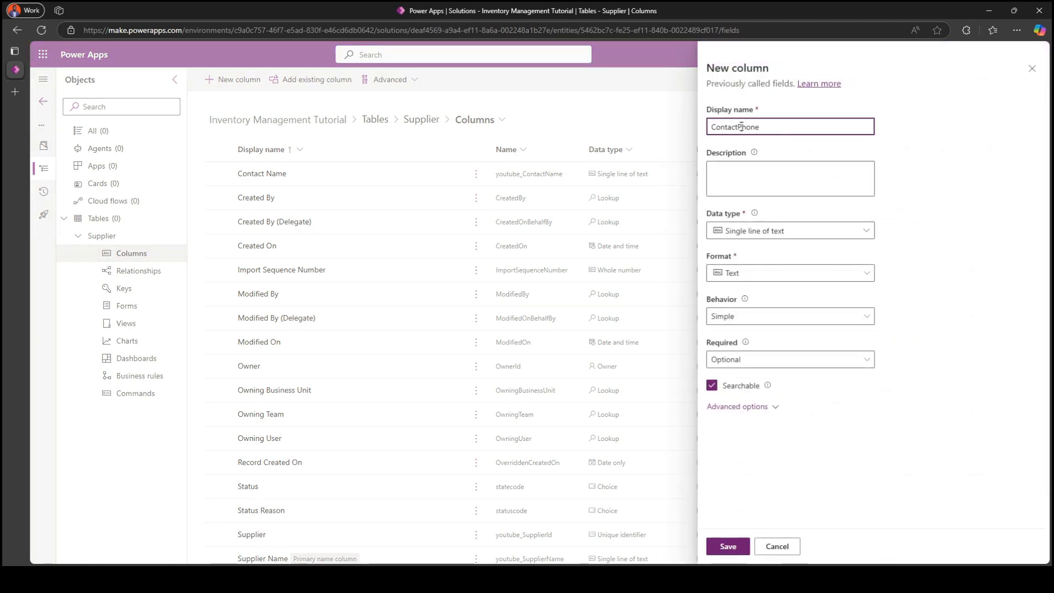
left_click(741, 127)
left_click(777, 231)
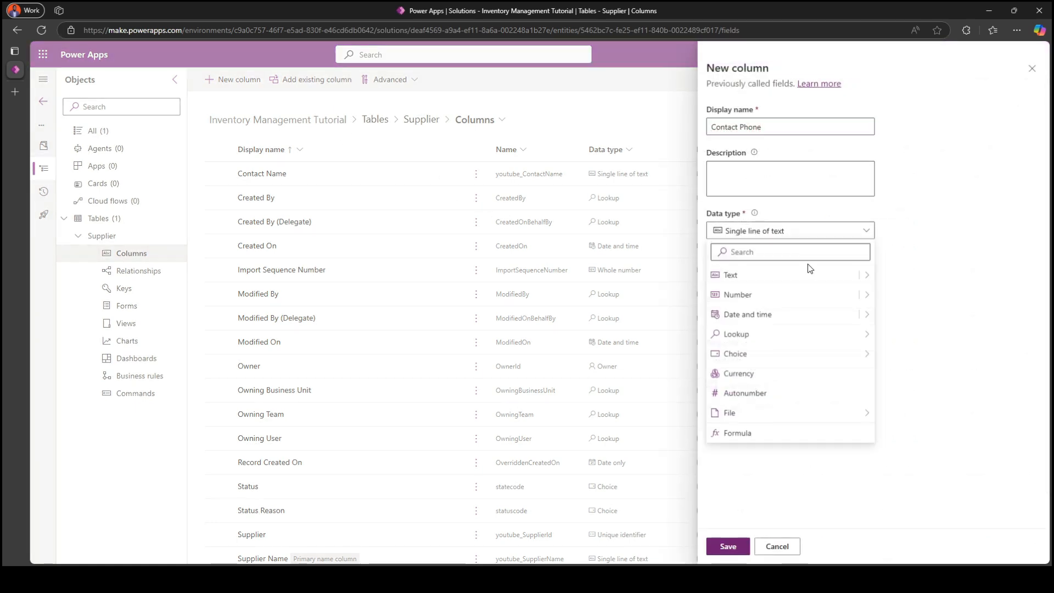
mouse_move(867, 275)
left_click(920, 373)
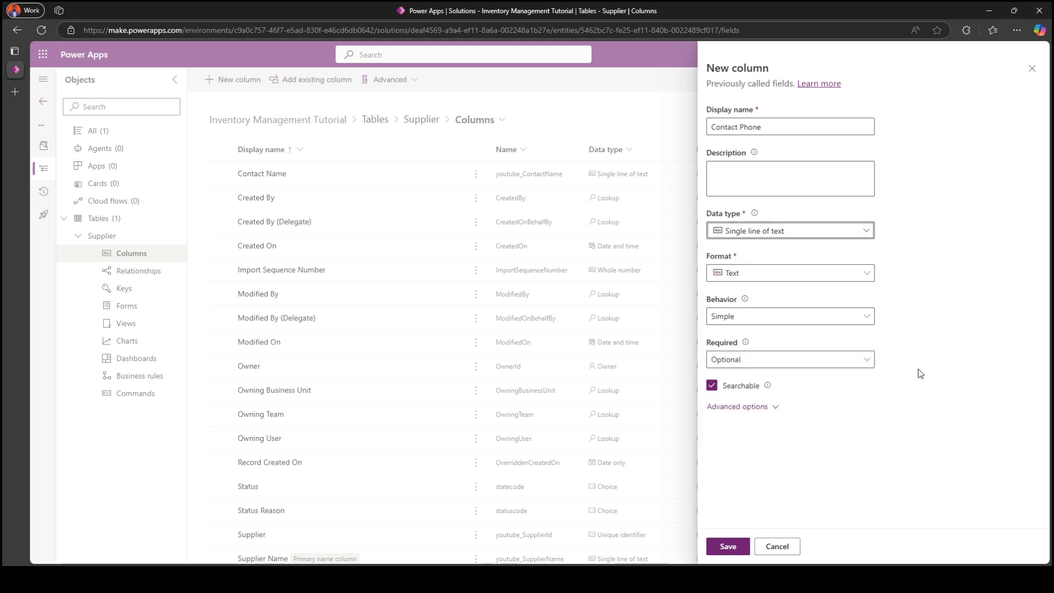
left_click(728, 547)
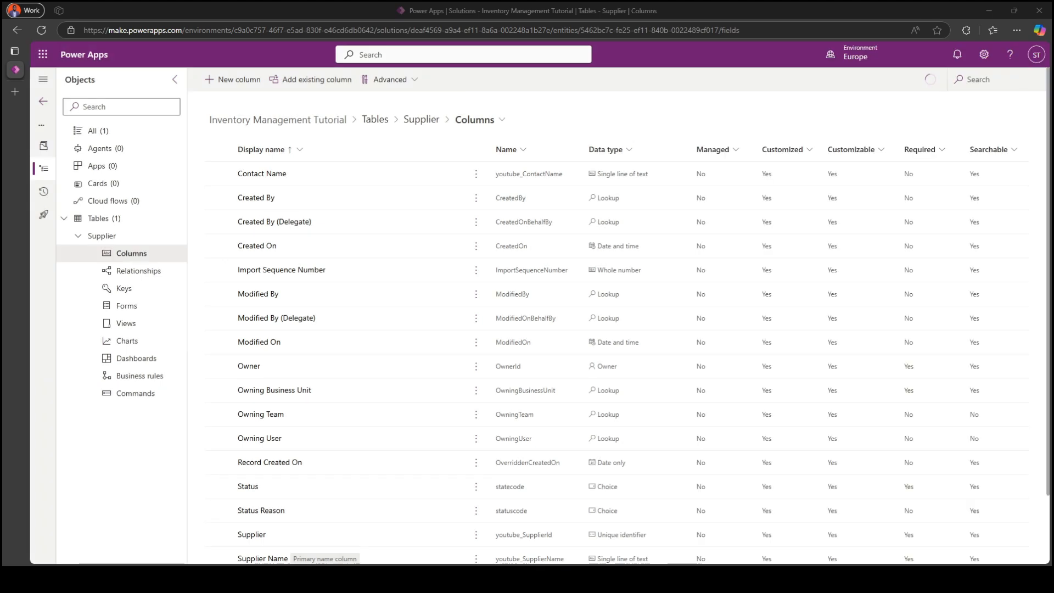
Step: Add a Contact Email column with the Email text format to the Supplier table
left_click(224, 81)
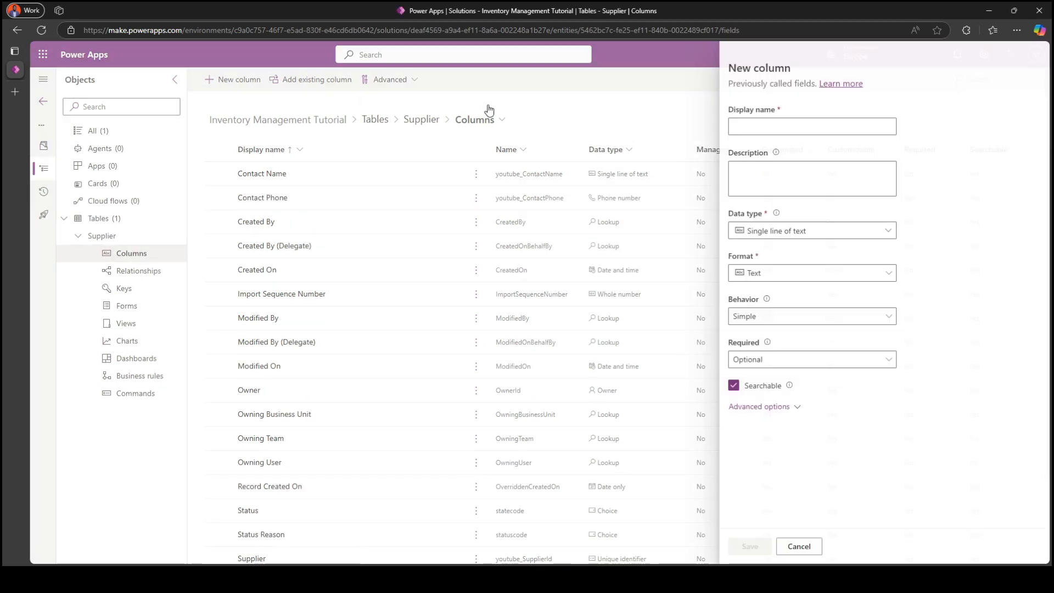
type("ContactEmail")
left_click(735, 126)
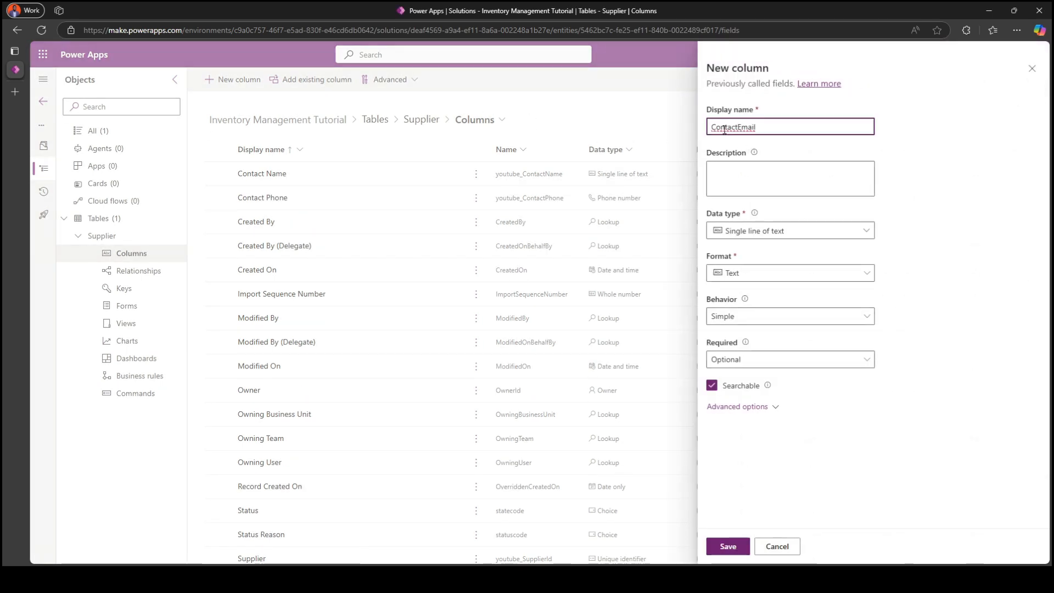
left_click(772, 236)
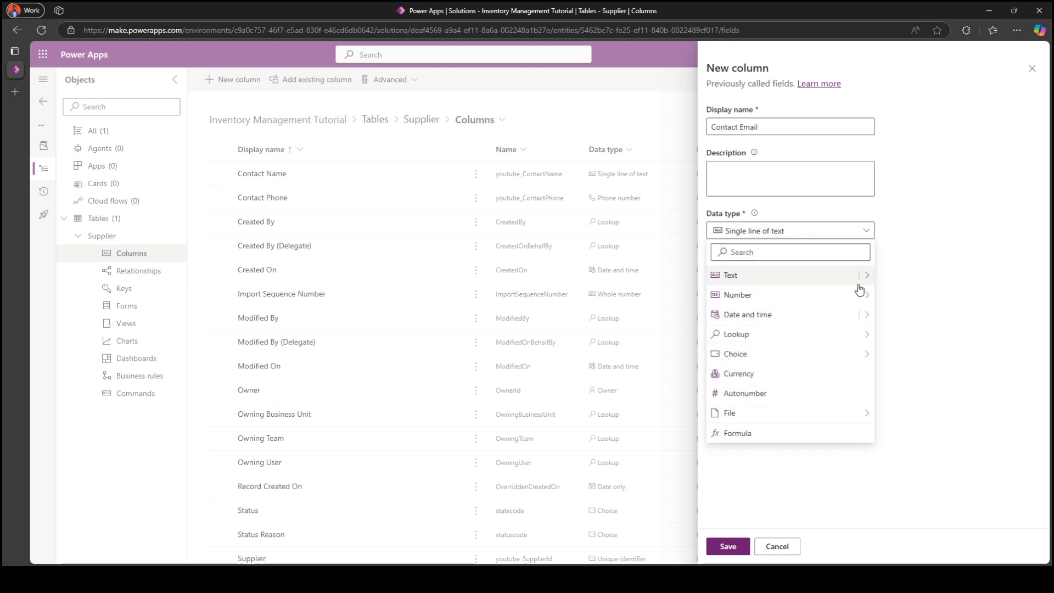
mouse_move(862, 276)
left_click(914, 357)
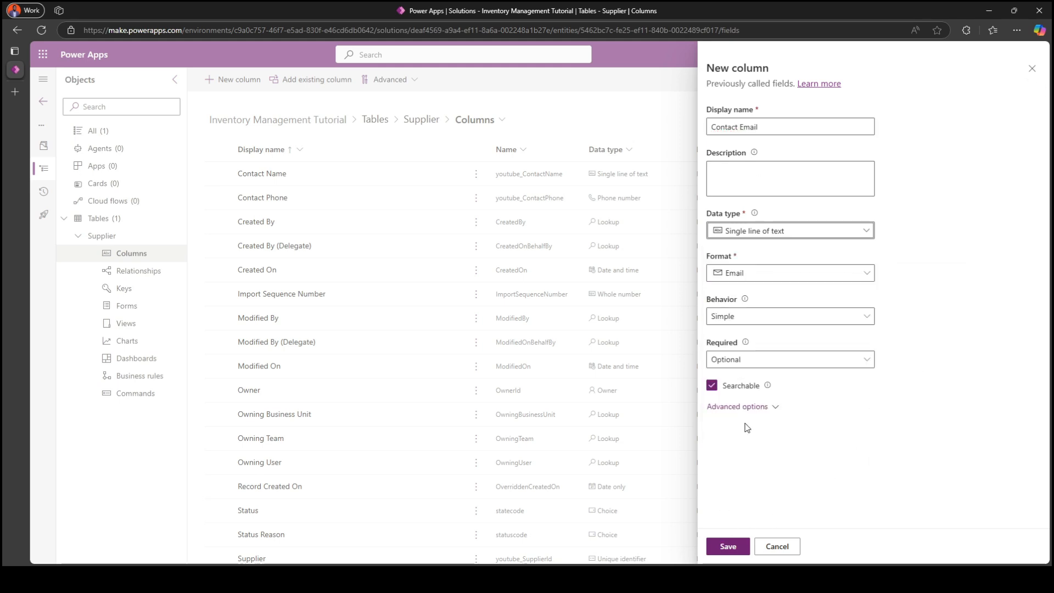
left_click(729, 550)
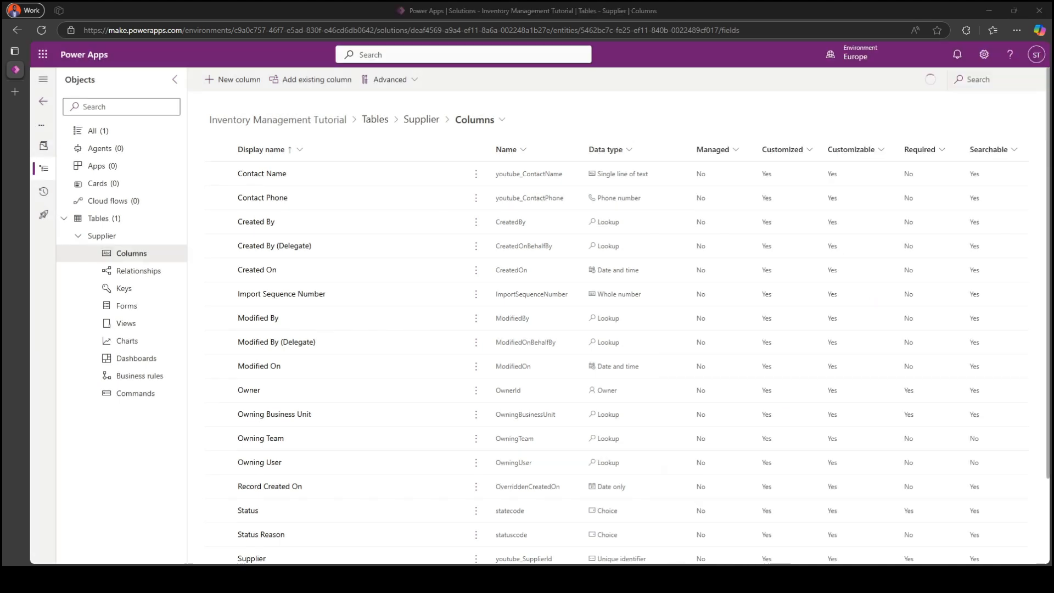
Step: Add an Address column of type multiple lines of plain text to the Supplier table
left_click(233, 79)
type("Address")
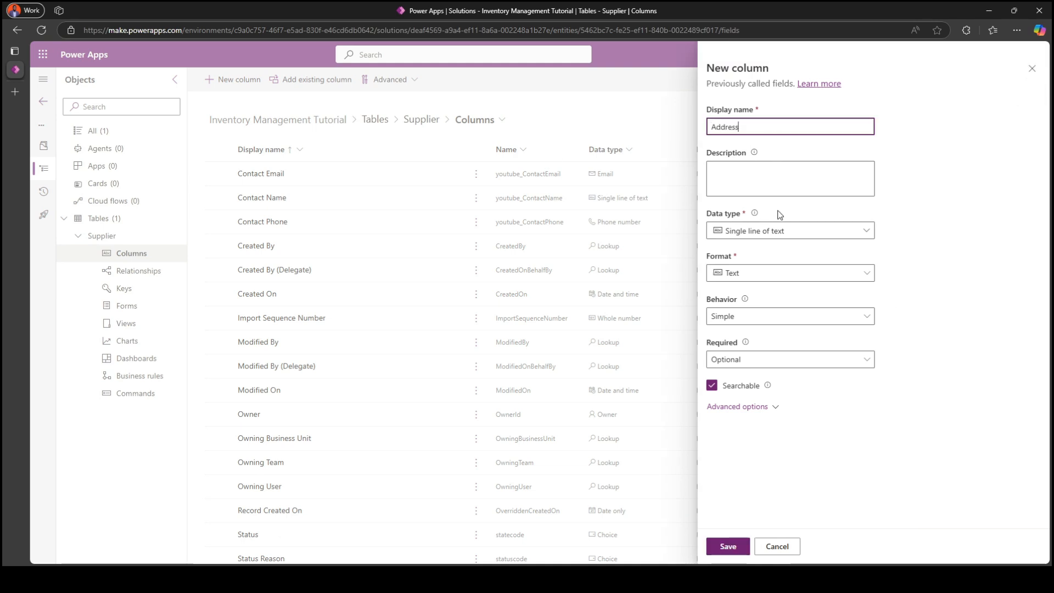
left_click(774, 233)
mouse_move(866, 275)
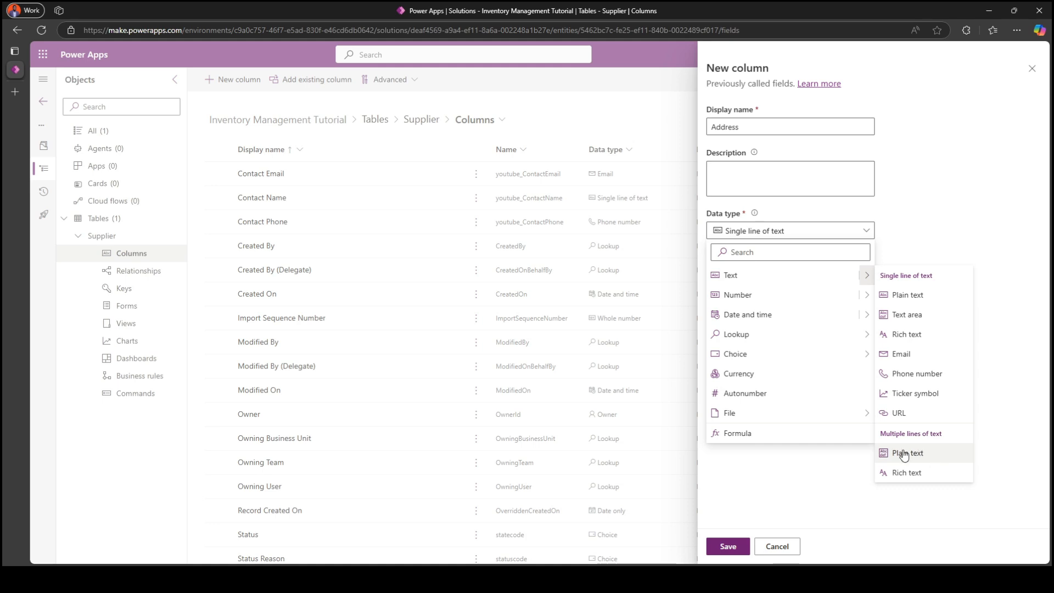
left_click(925, 454)
left_click(726, 548)
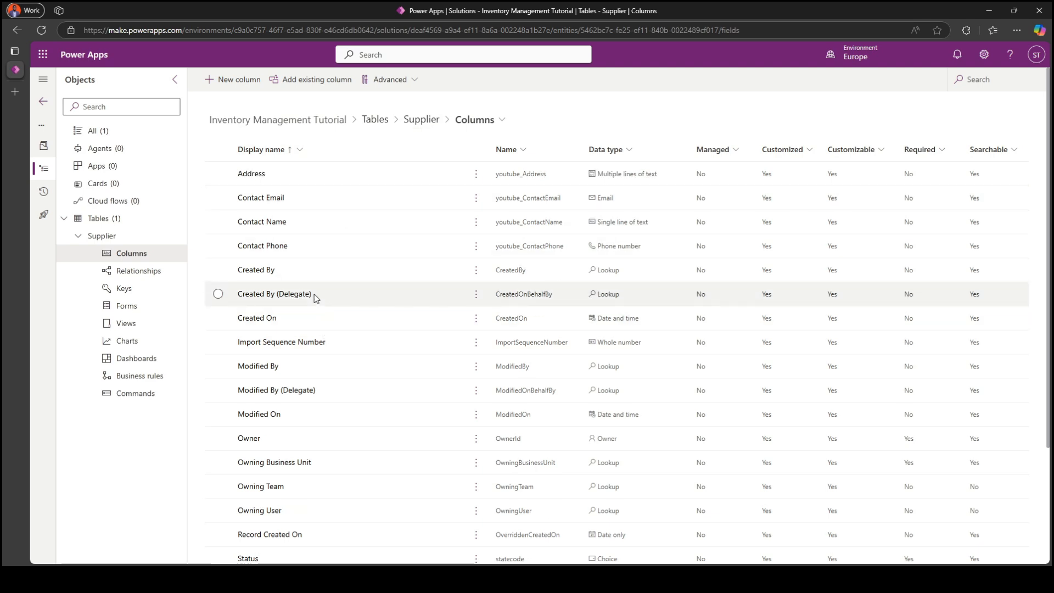
Step: Open the Supplier table's main Information form for editing and filter its table columns to custom ones
left_click(486, 122)
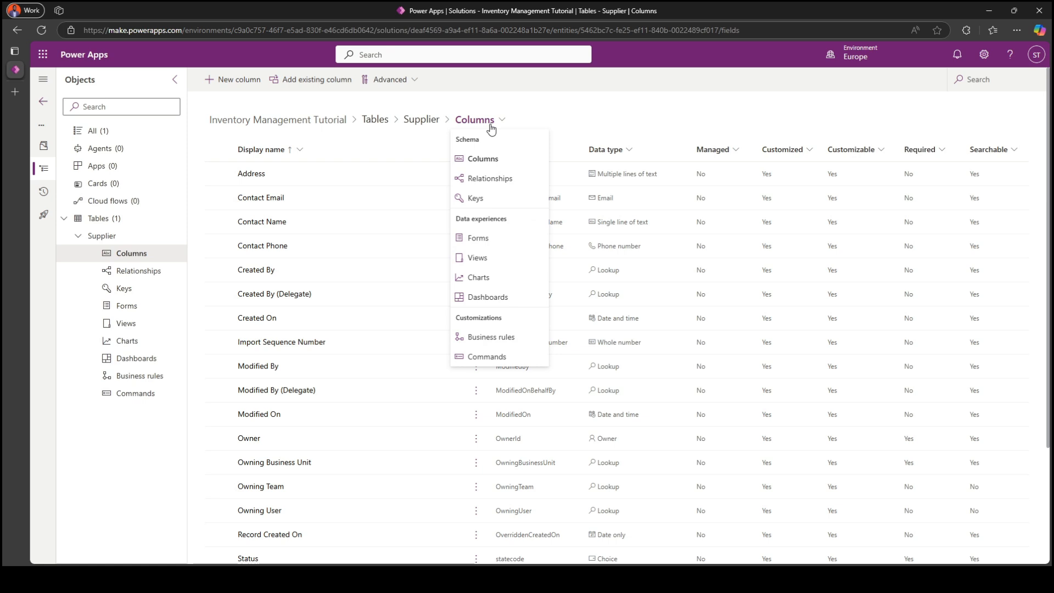
left_click(481, 237)
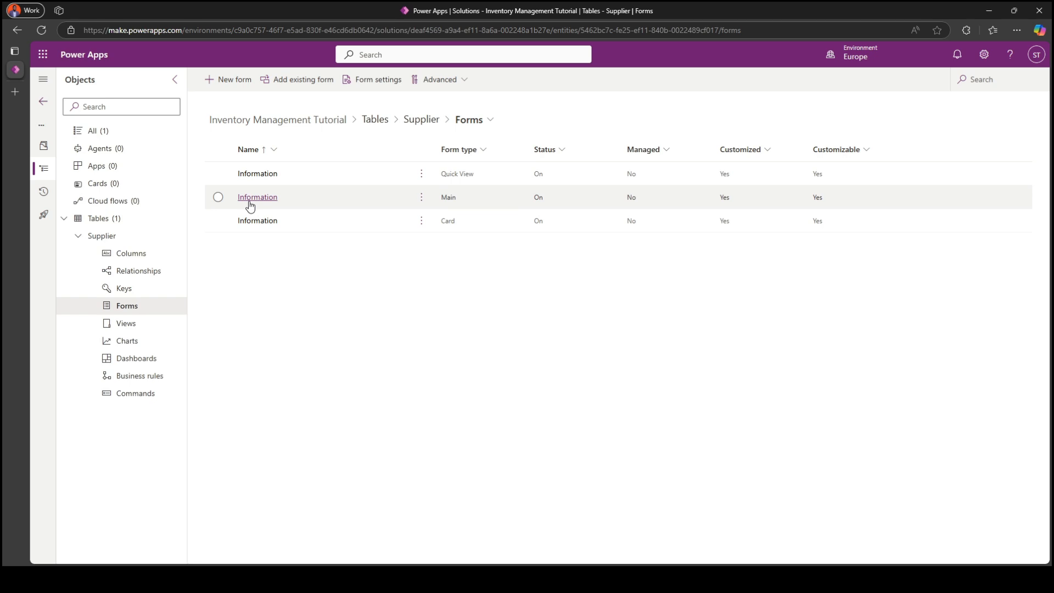
left_click(250, 206)
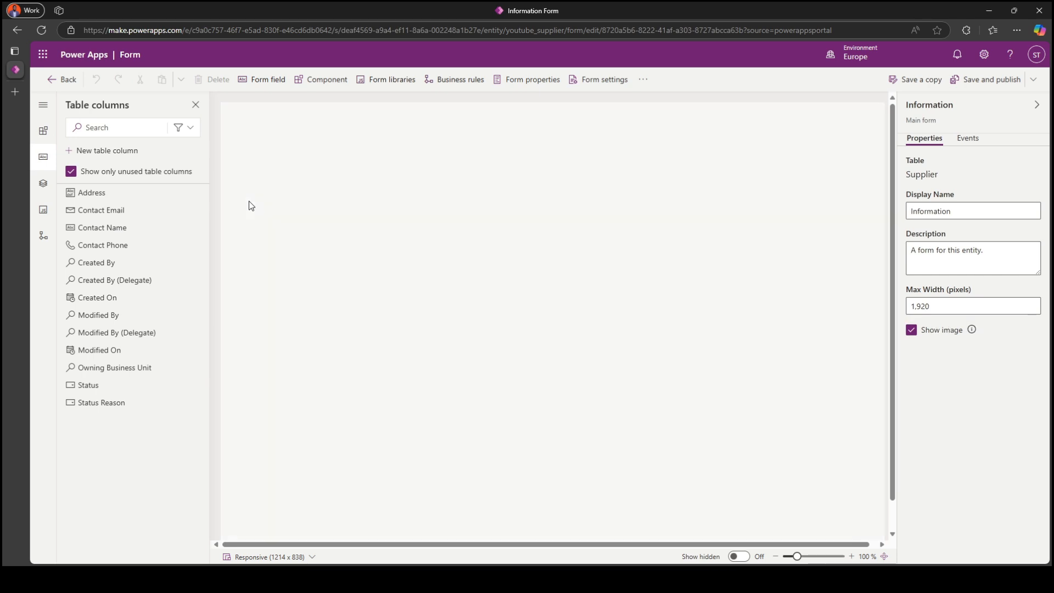
left_click(185, 131)
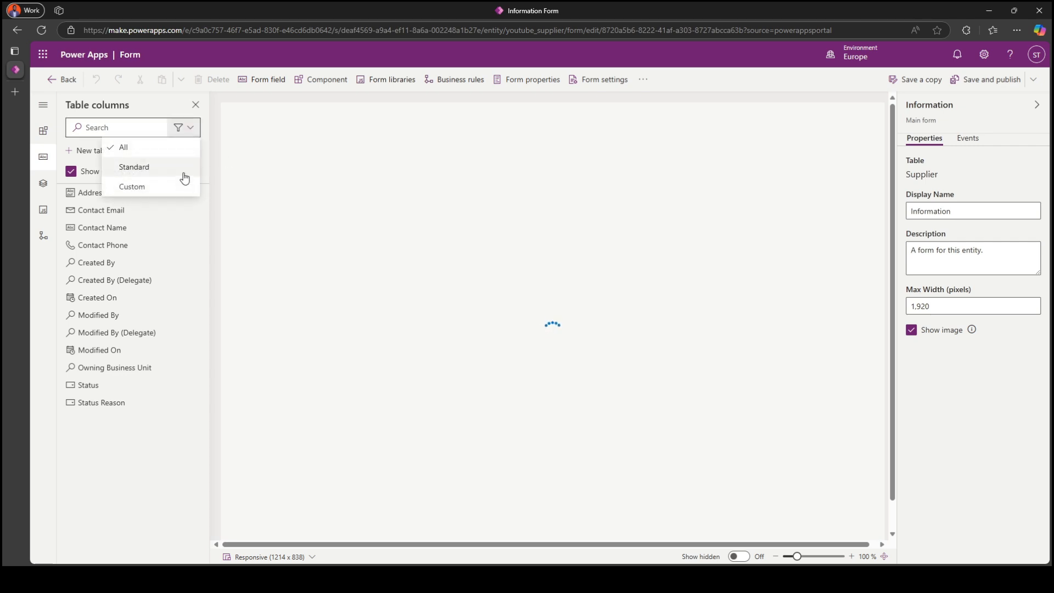
left_click(138, 186)
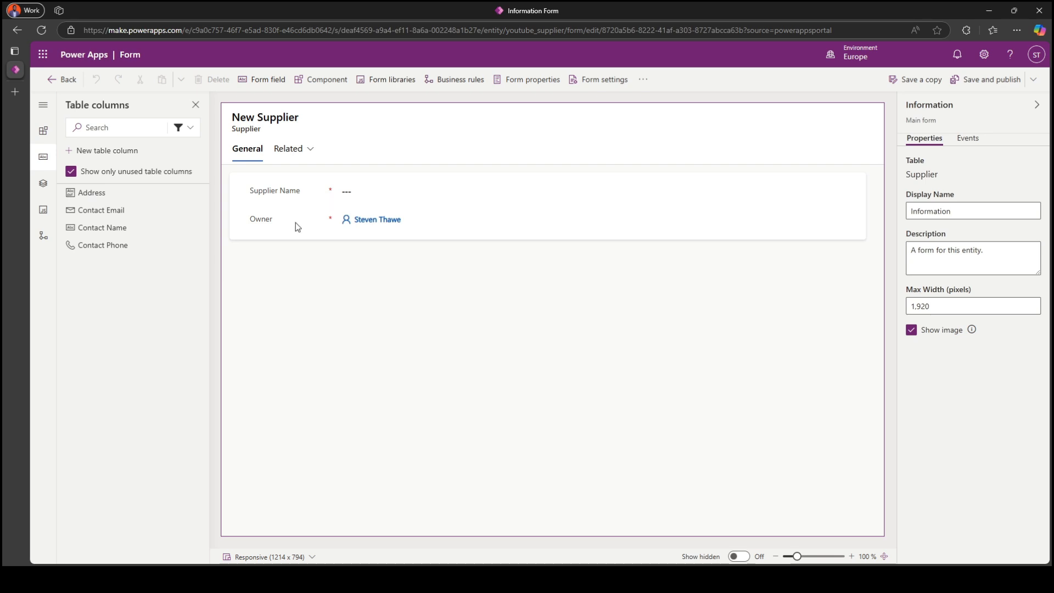
Step: Move the Owner field into the form header and add Contact Name, Contact Phone, Contact Email and Address below Supplier Name
left_click_drag(295, 222, 603, 124)
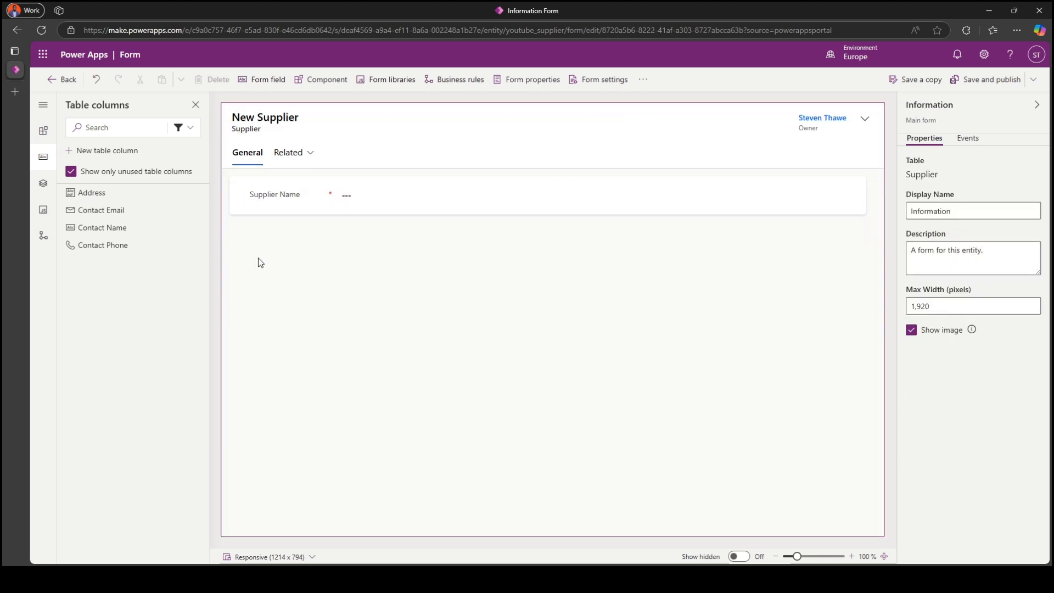
left_click(271, 200)
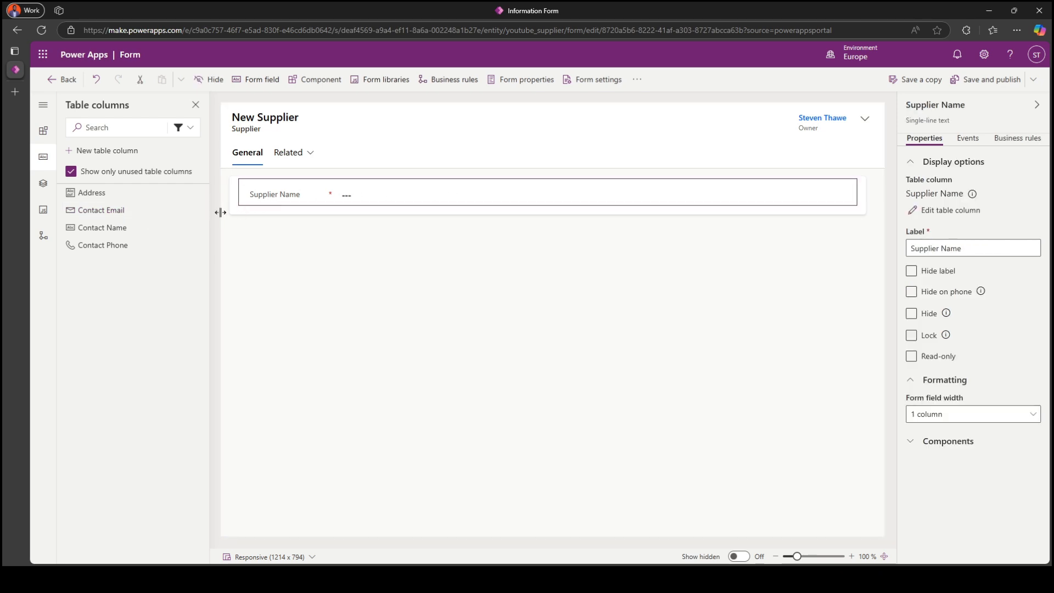
left_click(129, 227)
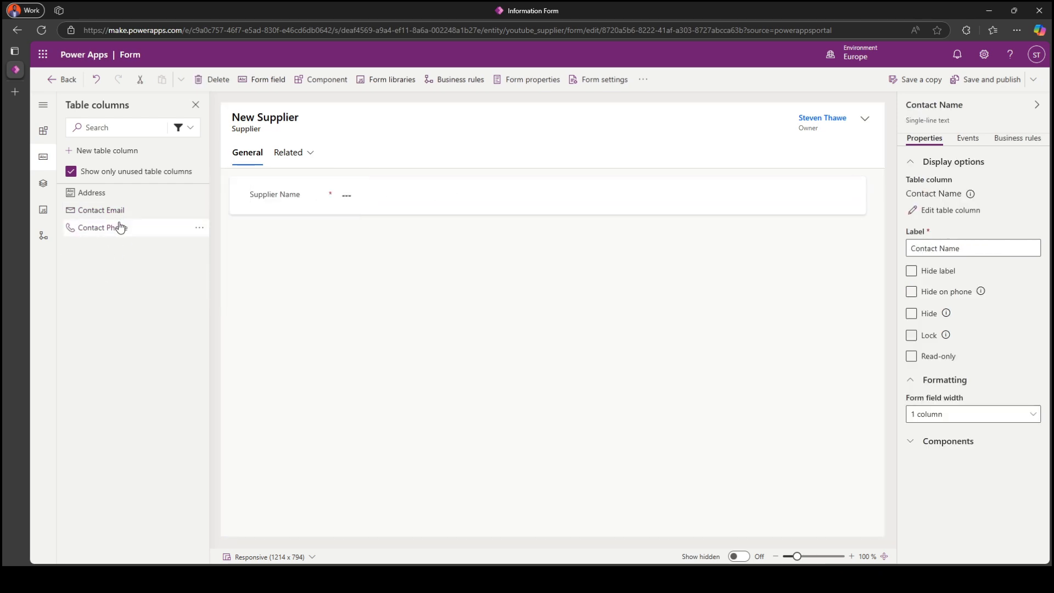
left_click(102, 227)
left_click(107, 211)
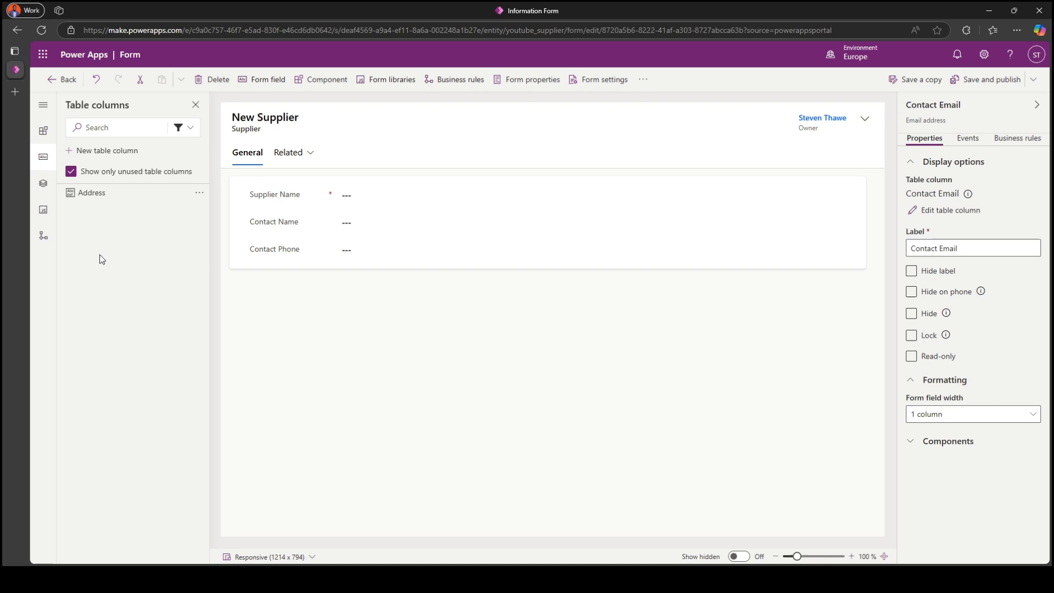
left_click(109, 192)
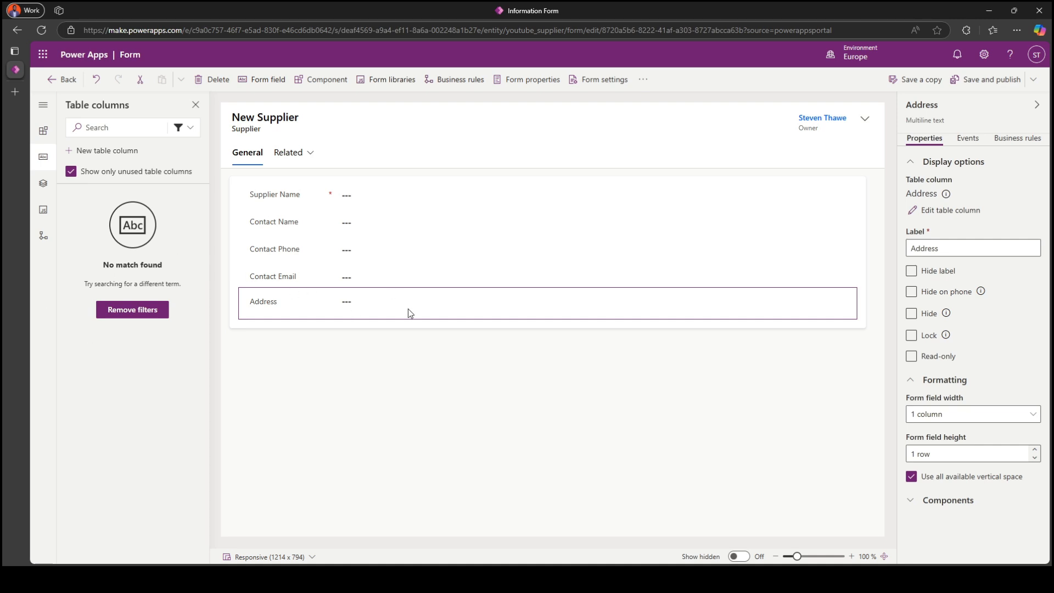
Step: Save and publish the Supplier form, and open the table's Active Suppliers view for editing
left_click(983, 81)
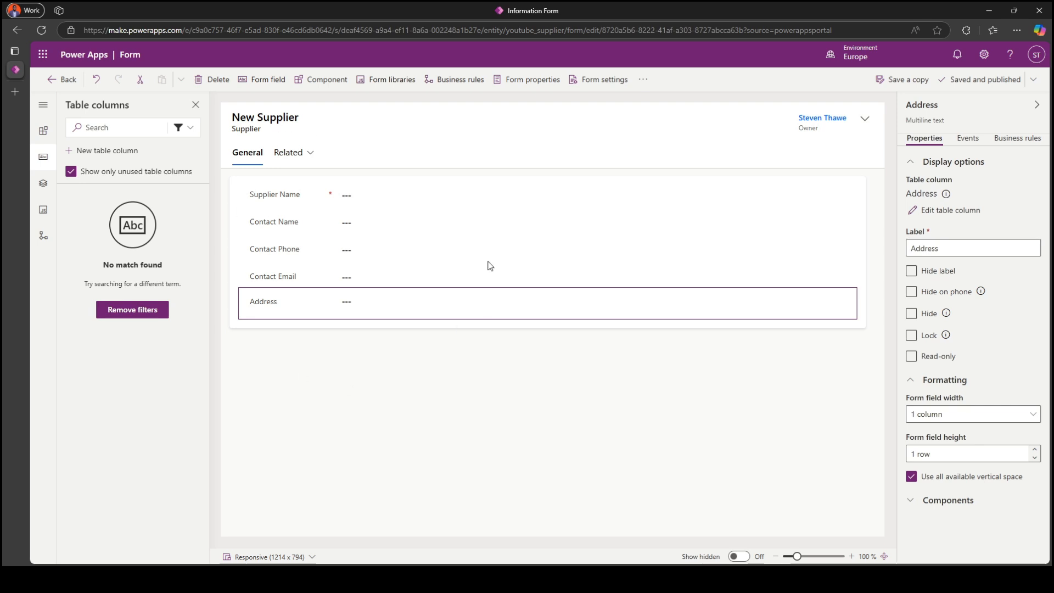
left_click(64, 80)
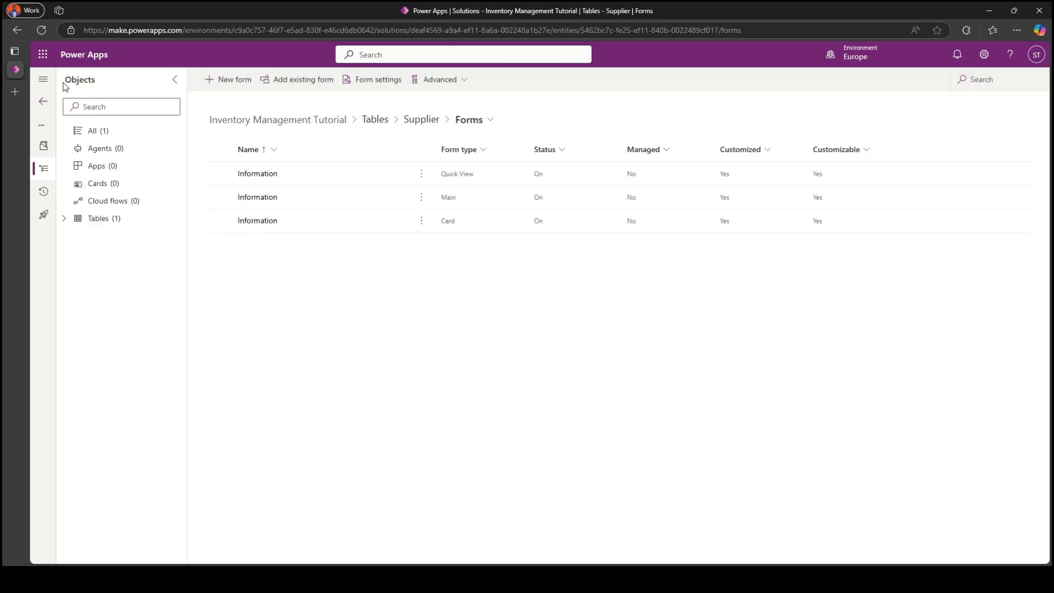
left_click(480, 122)
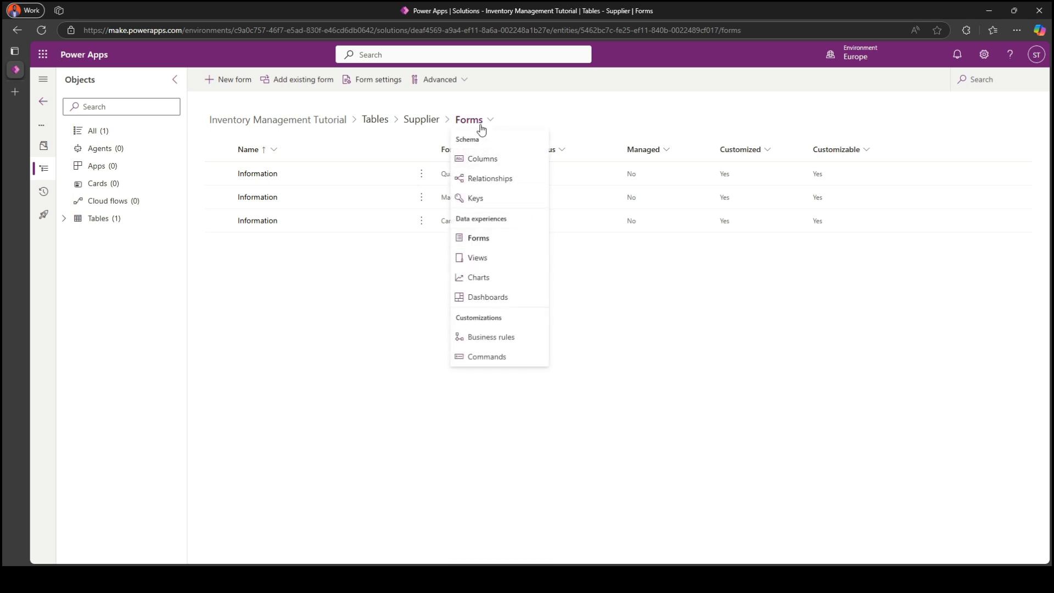
left_click(480, 123)
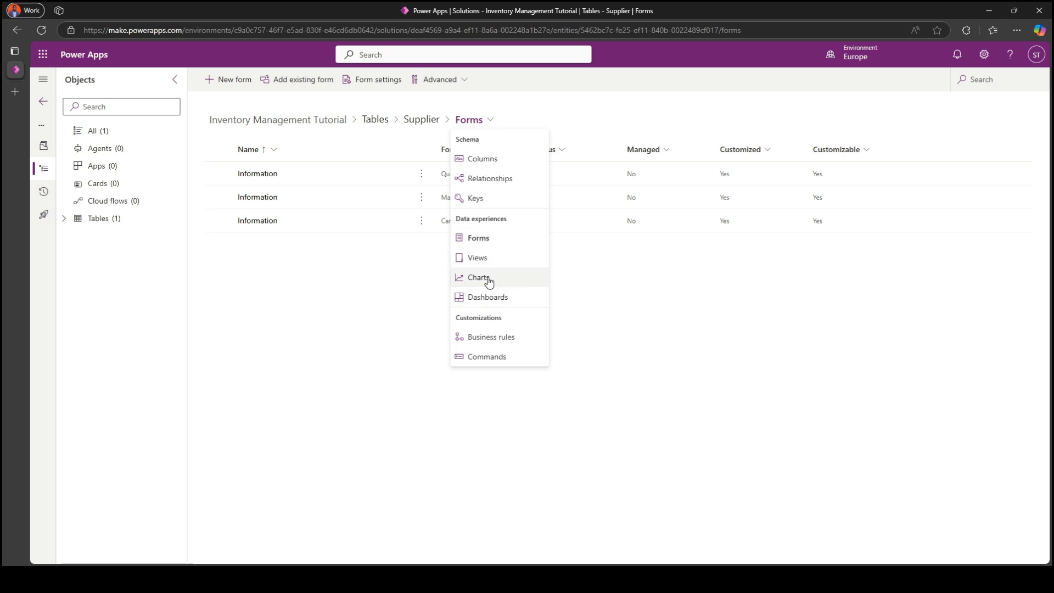
left_click(483, 258)
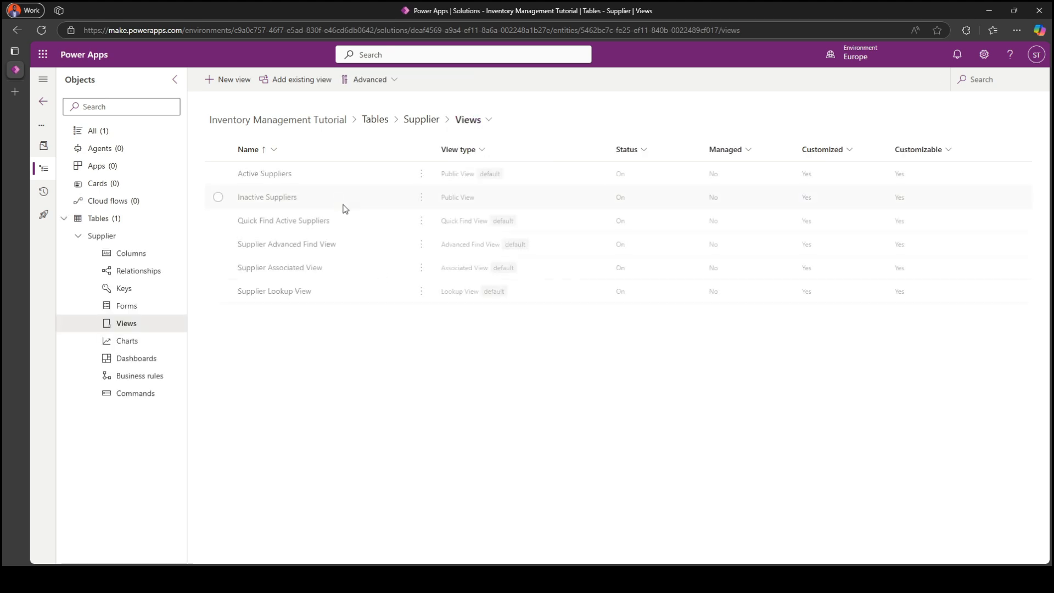
left_click(275, 172)
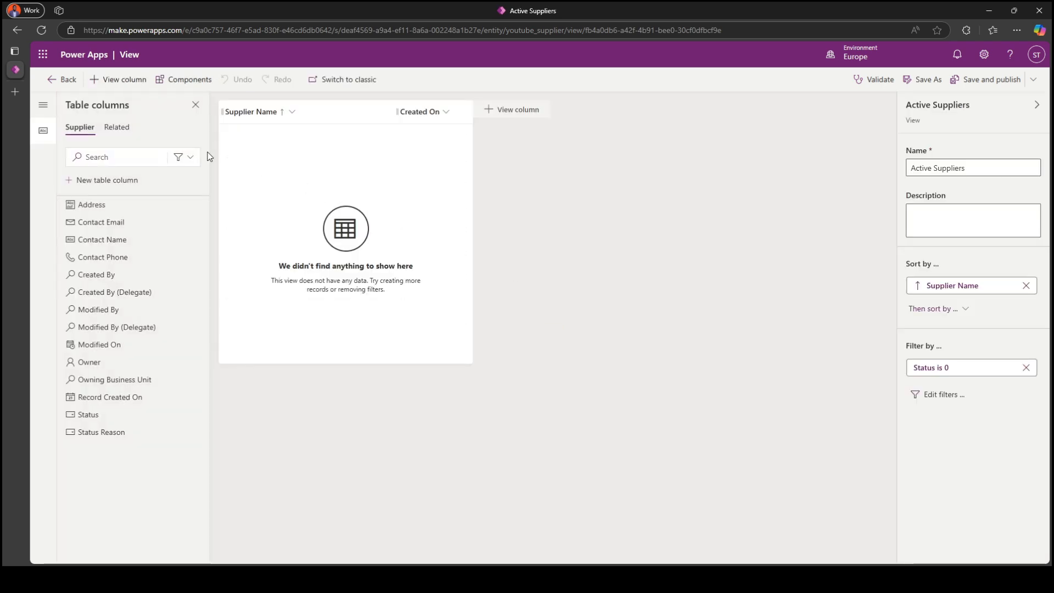
Step: Remove the Created On column from the Active Suppliers view and filter the available table columns to custom ones
left_click(423, 111)
left_click(430, 301)
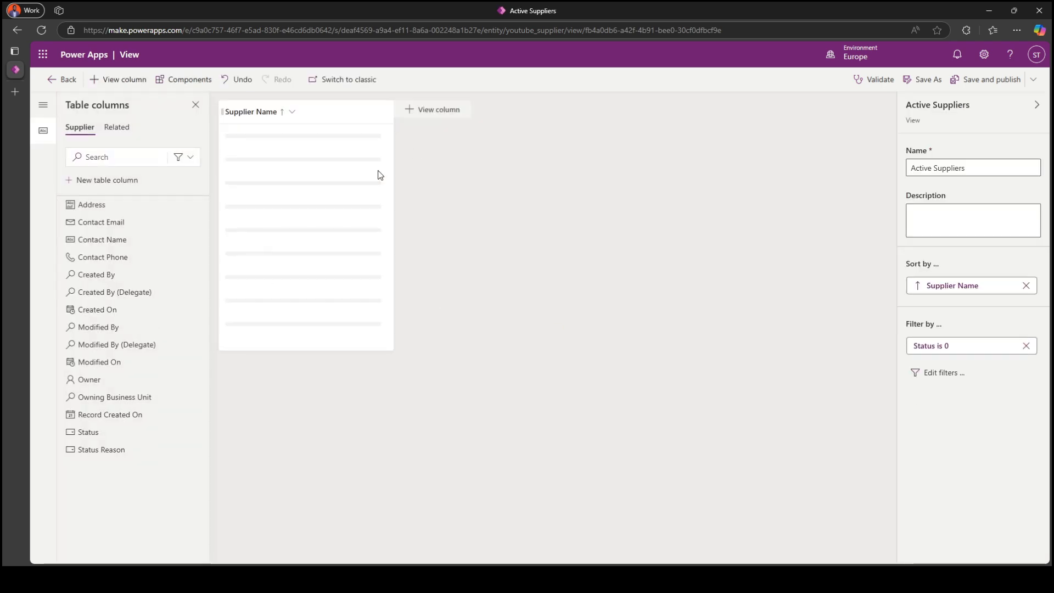
left_click(192, 163)
left_click(134, 216)
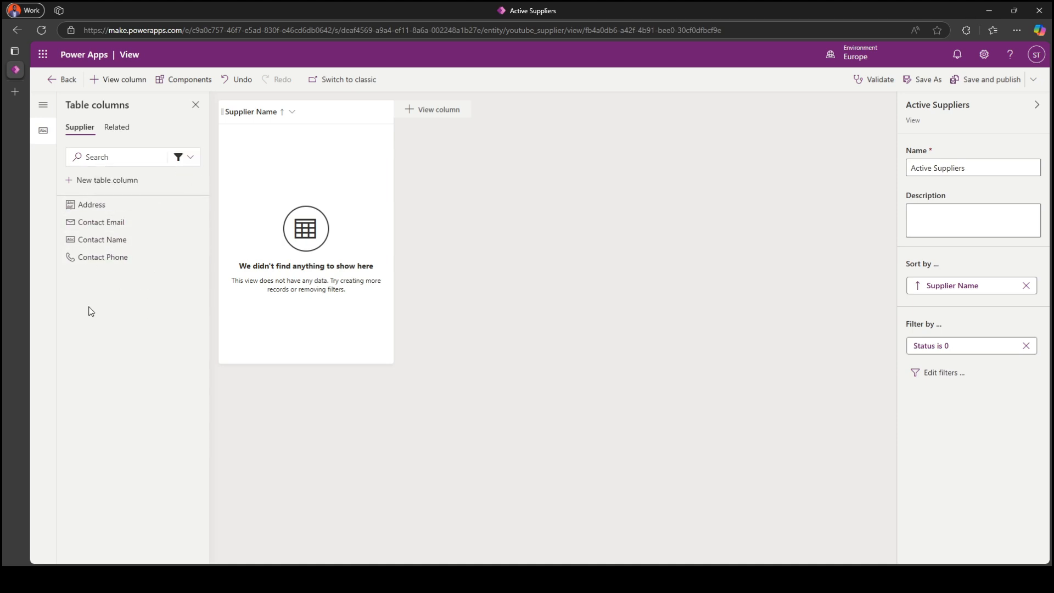
Step: Add Contact Name, Contact Phone, Contact Email and Address columns to the Active Suppliers view, and save and publish it
left_click(107, 241)
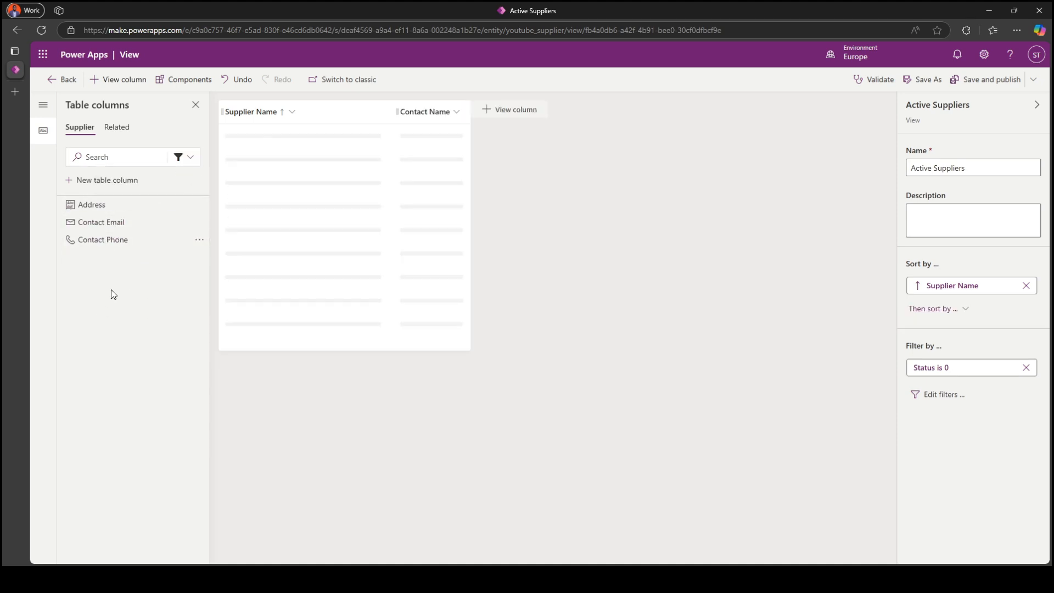
left_click(116, 246)
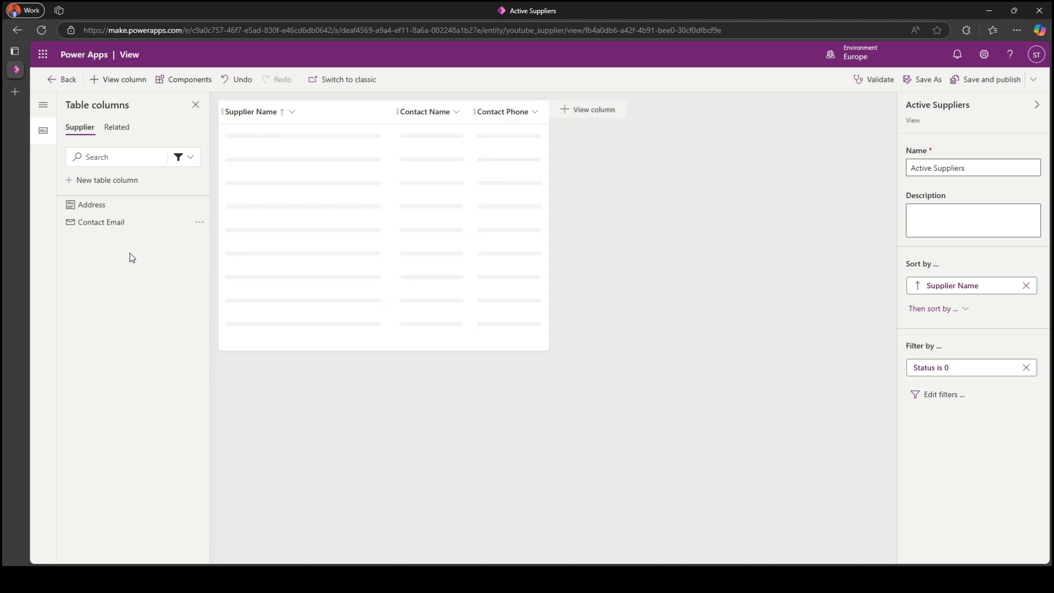
left_click(115, 225)
left_click(131, 212)
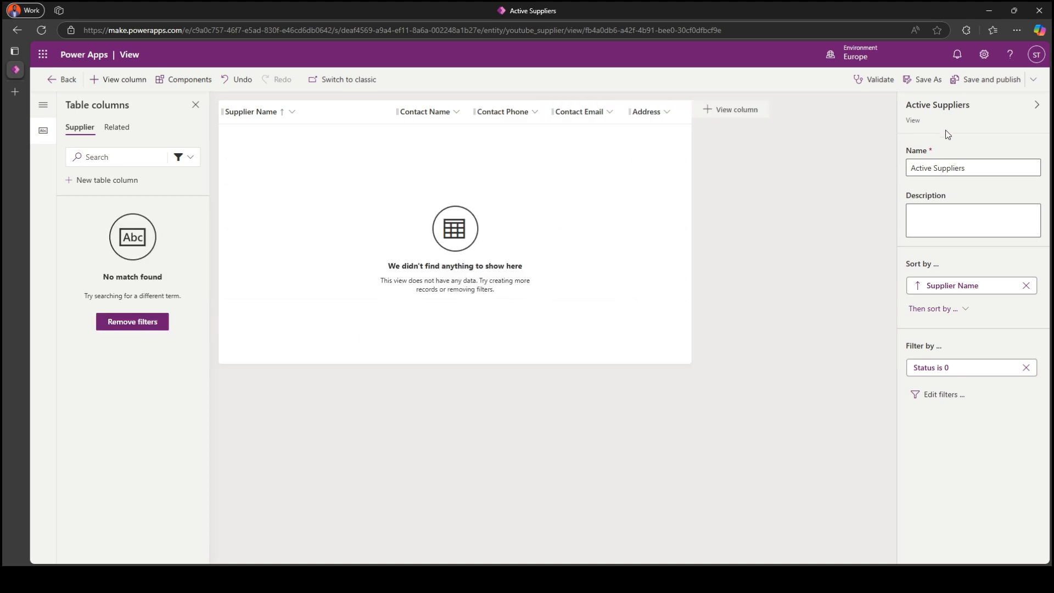
left_click(975, 81)
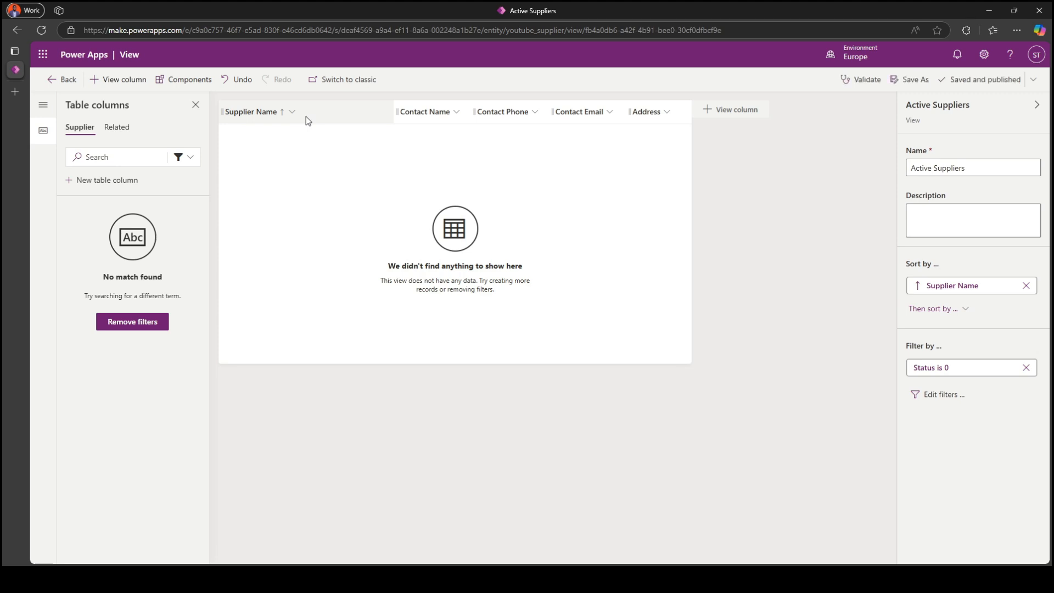
left_click(67, 77)
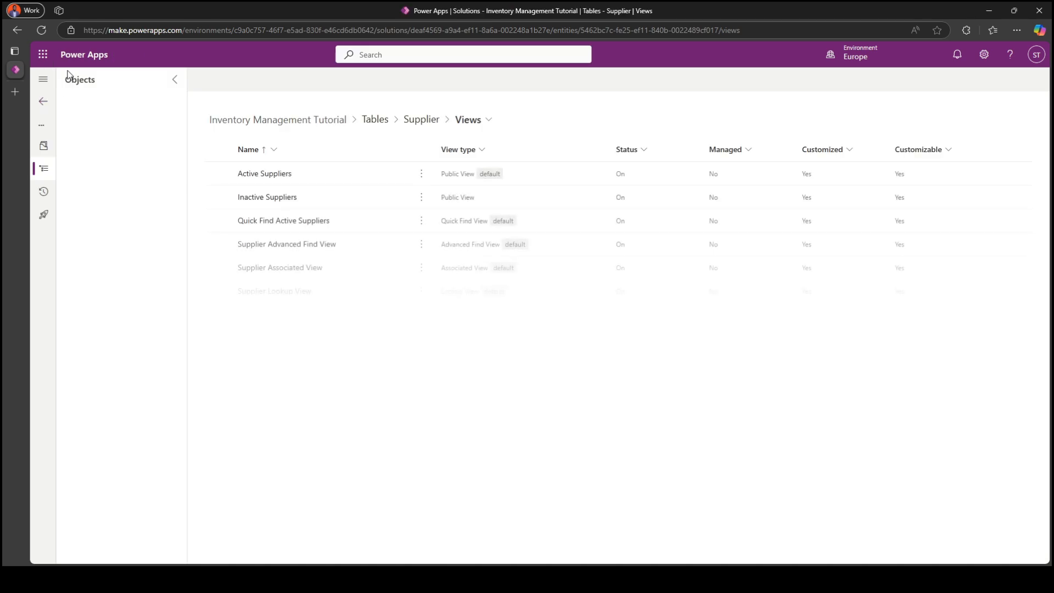
Step: Start a new table in the Inventory Management Tutorial solution with the display name Products
left_click(64, 221)
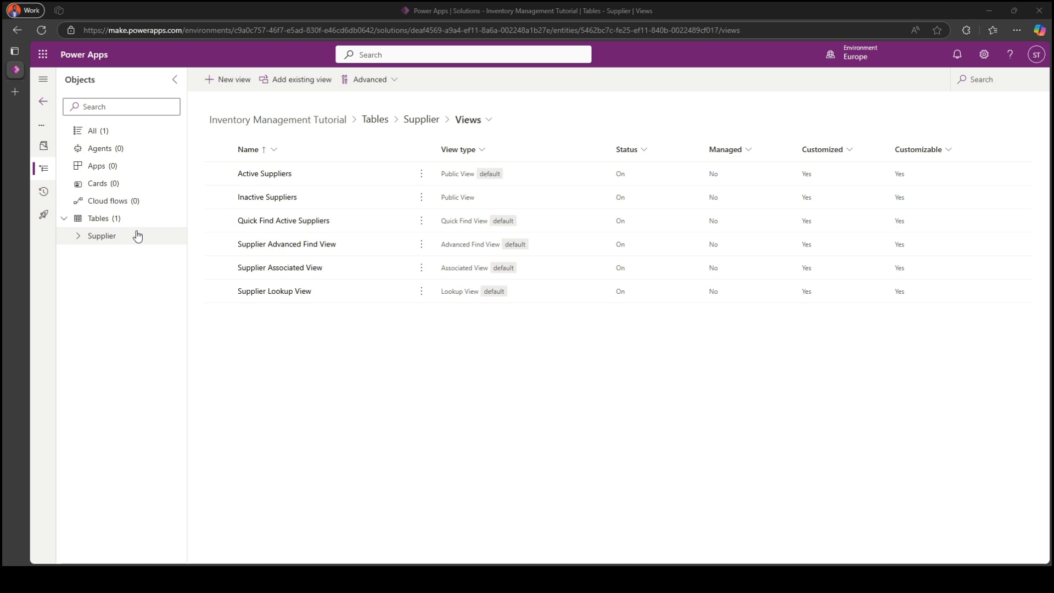
left_click(102, 217)
left_click(234, 81)
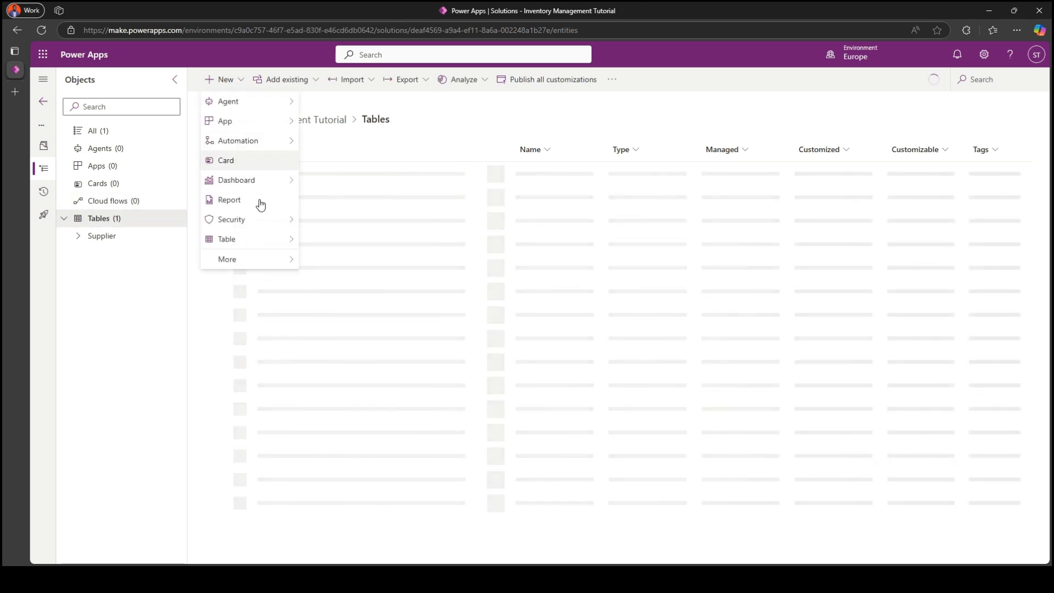
mouse_move(290, 239)
left_click(335, 259)
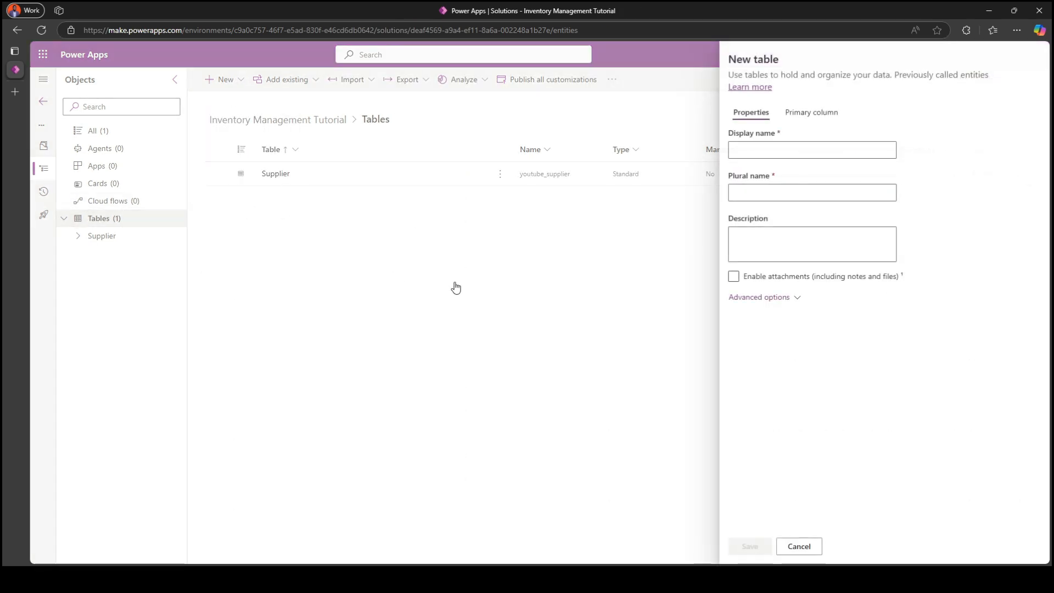
type("Products")
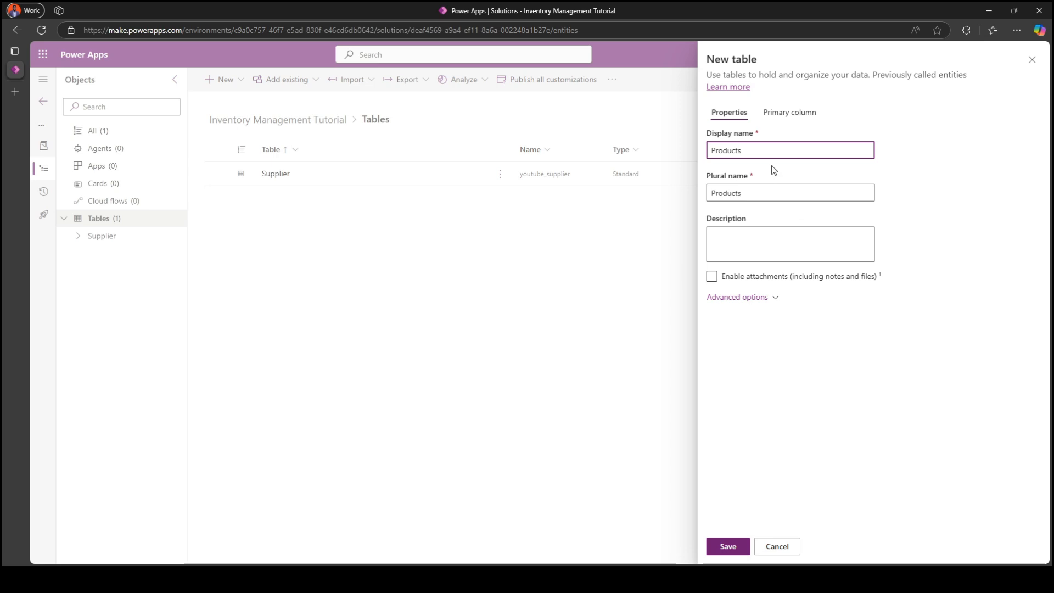
Step: Name the new table's primary column Product Name
left_click(806, 115)
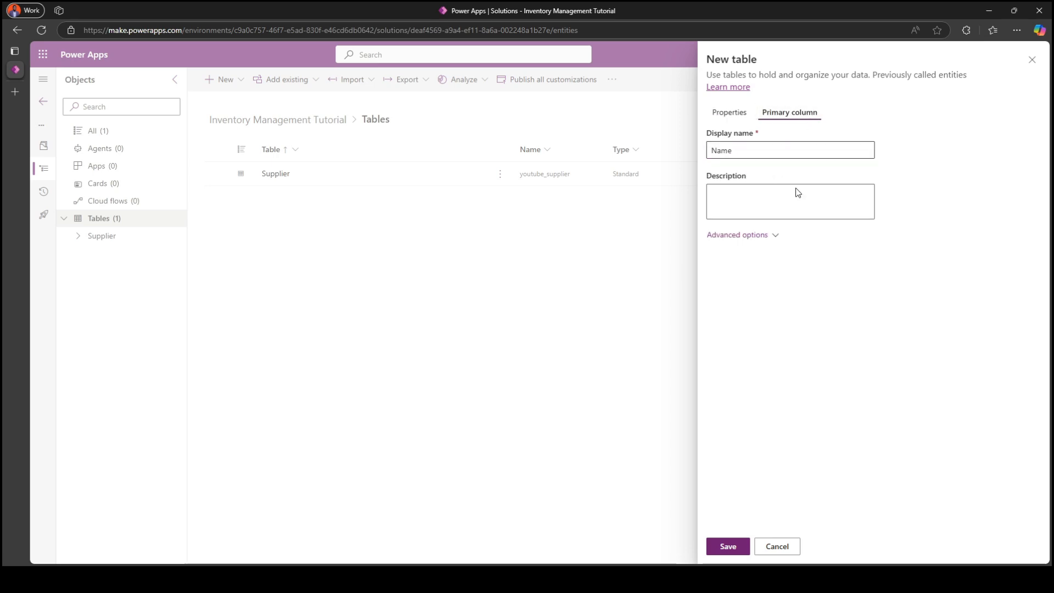
double_click(752, 150)
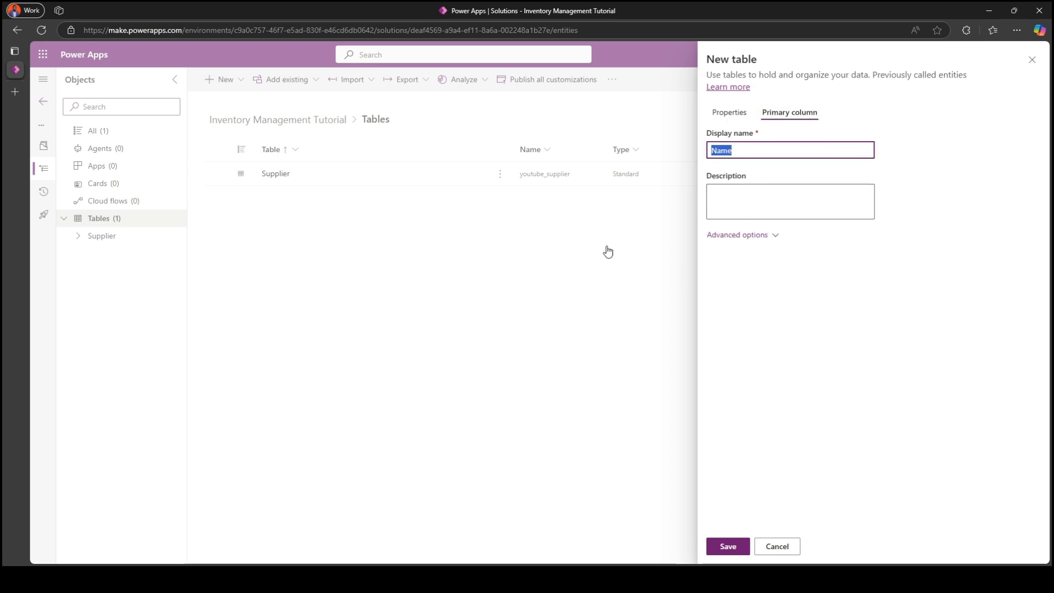
left_click(711, 151)
type("Product")
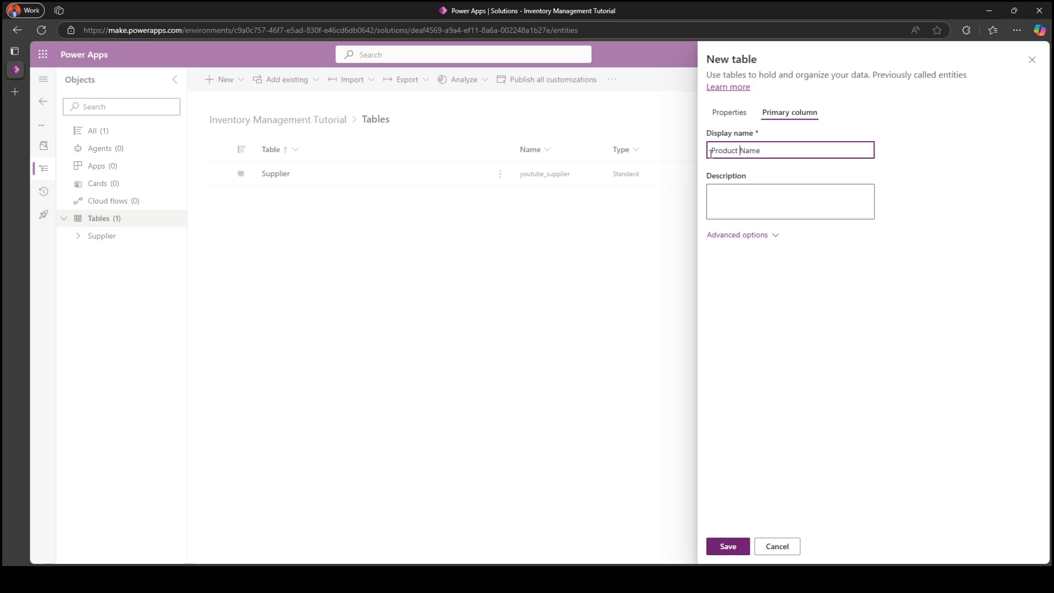
Step: Correct the new table's display name to Product, keeping the plural Products, and save the table
left_click(729, 112)
left_click(736, 297)
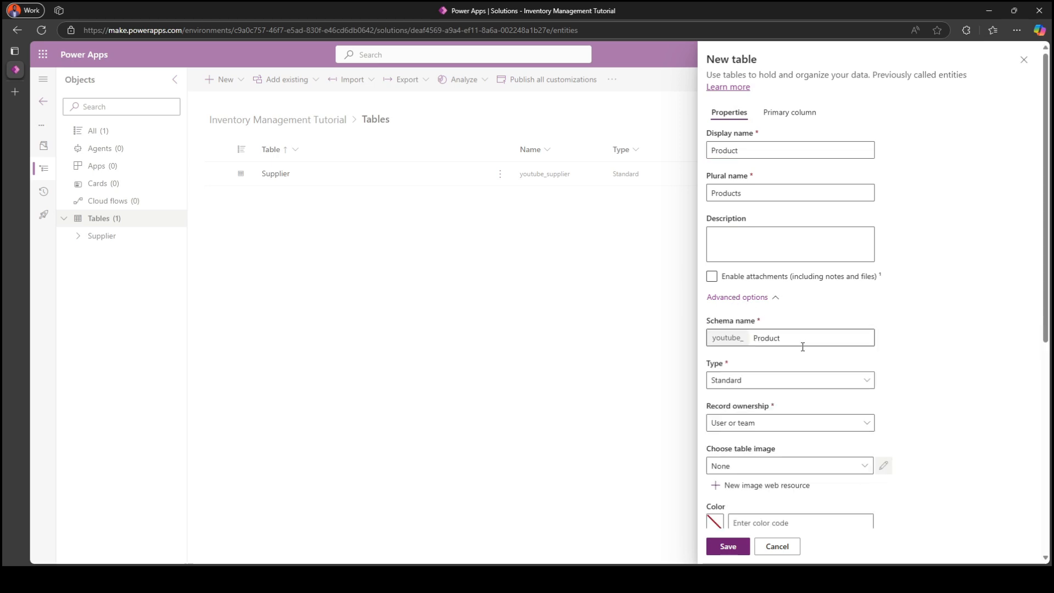
scroll(774, 275, "down", 5)
left_click(732, 546)
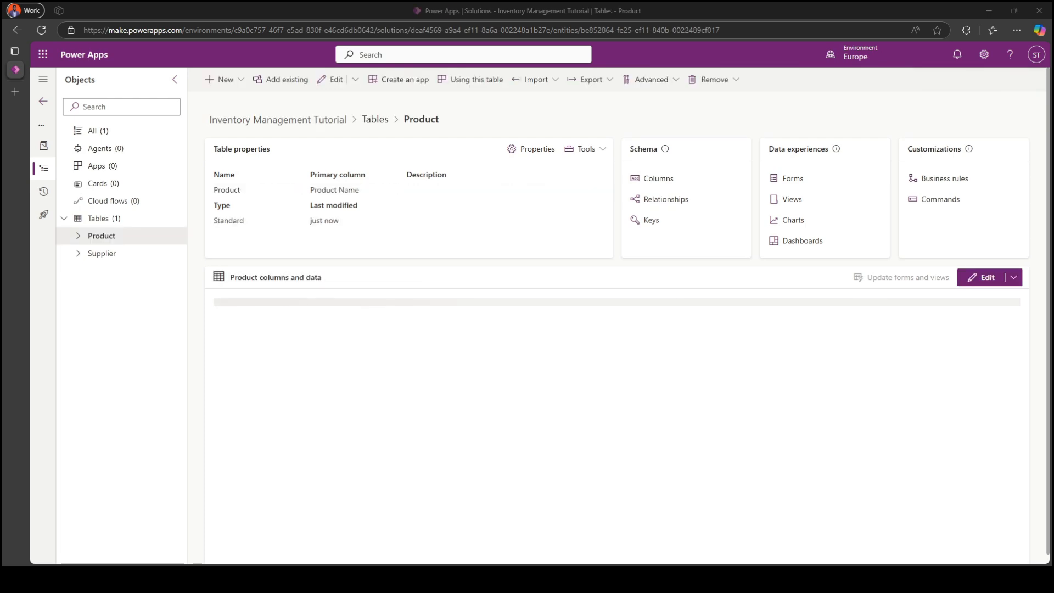
Step: Add a Product Description column of type multiple lines of plain text to the Product table
left_click(658, 178)
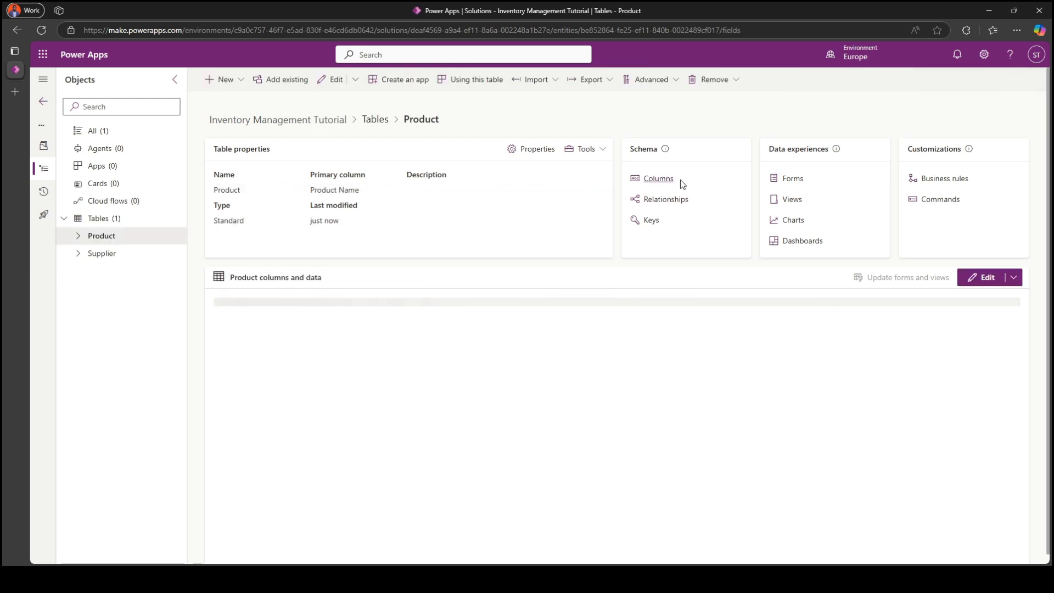
left_click(233, 80)
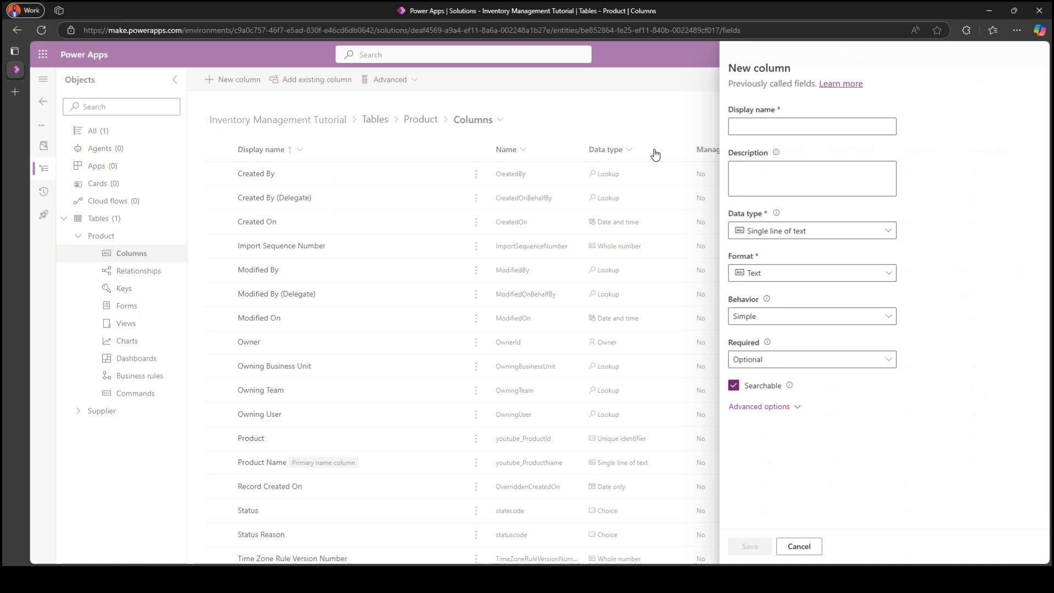
left_click(773, 127)
type("Product Description")
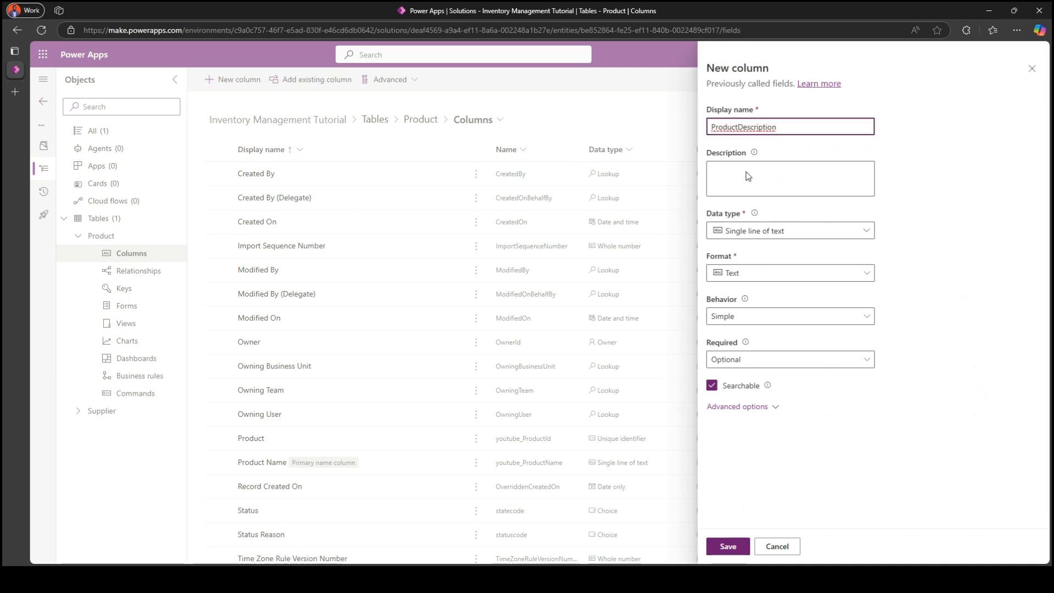
left_click(851, 230)
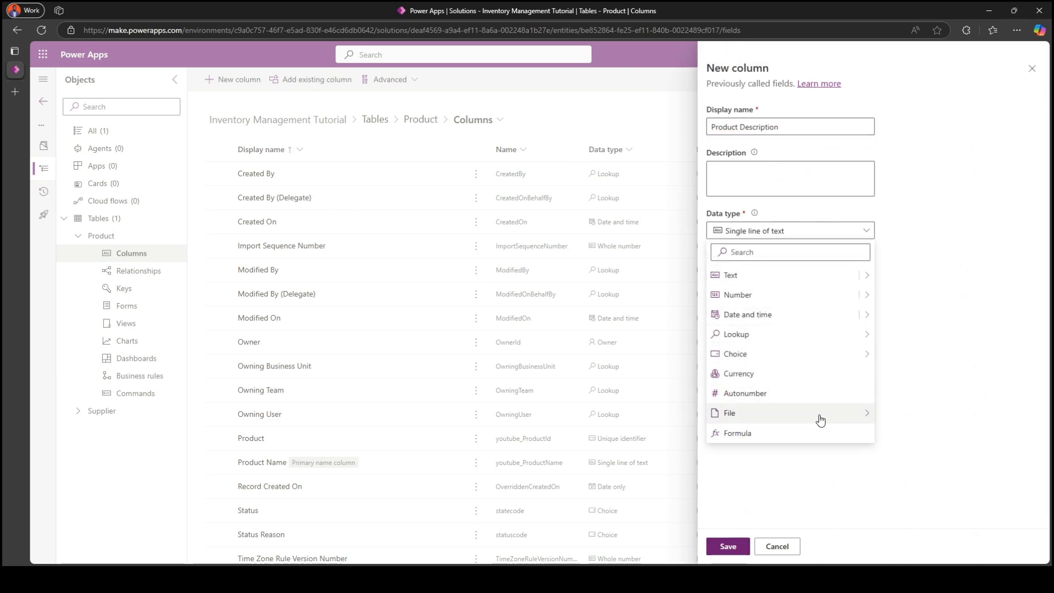
mouse_move(871, 275)
left_click(903, 454)
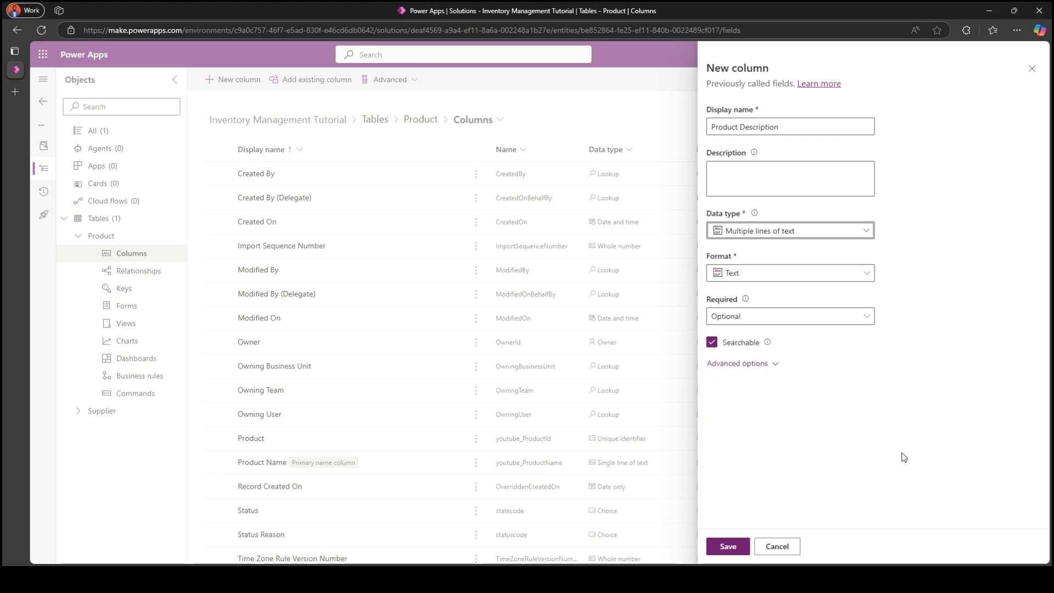
left_click(739, 546)
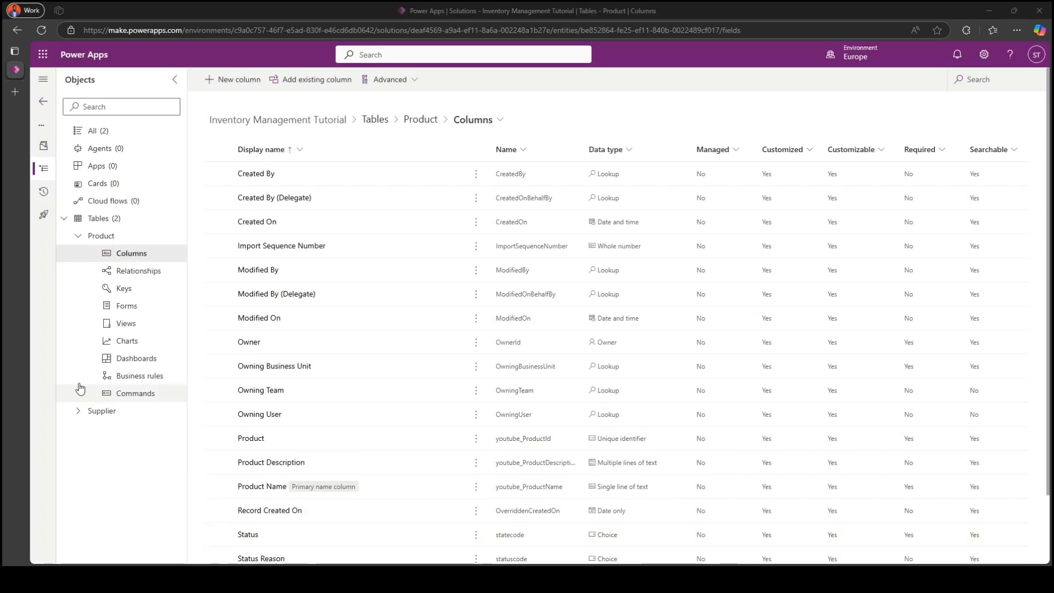
Step: Start a Category column in the Product table as a Choice type that does not sync with a global choice
left_click(231, 79)
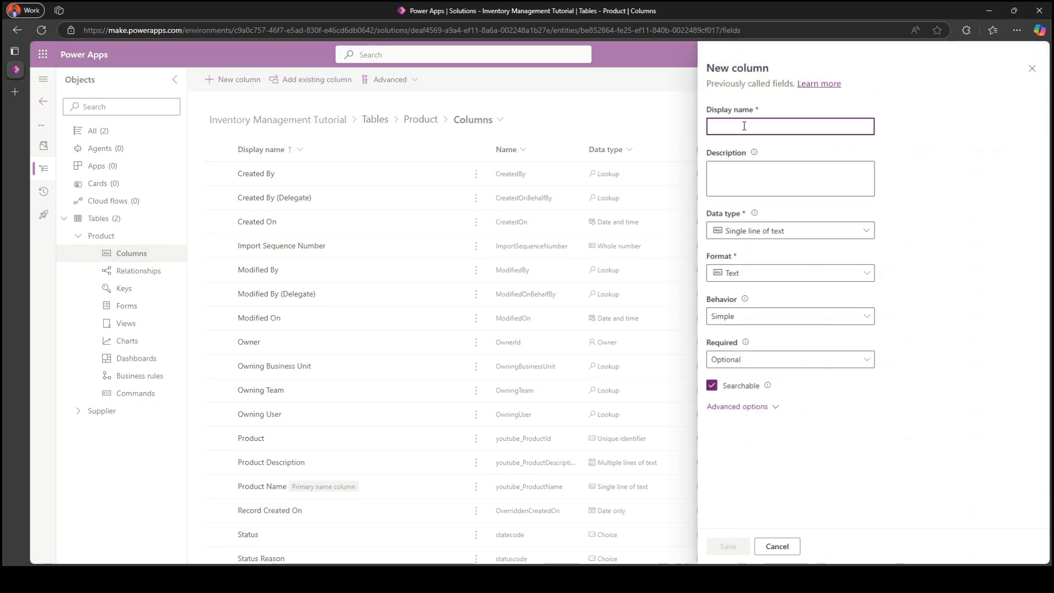
type("Category")
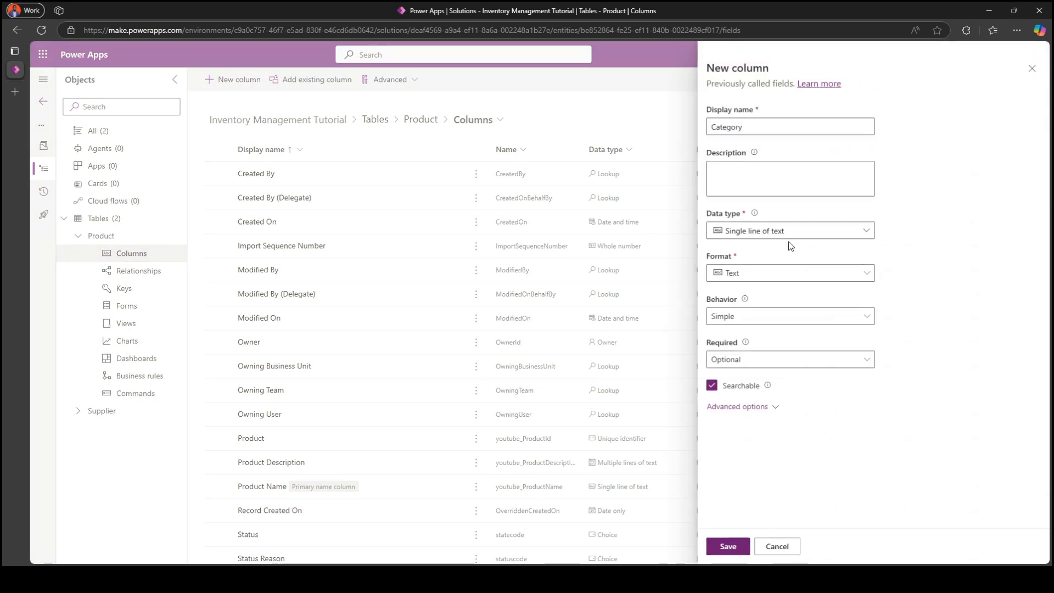
left_click(786, 233)
mouse_move(777, 354)
left_click(911, 356)
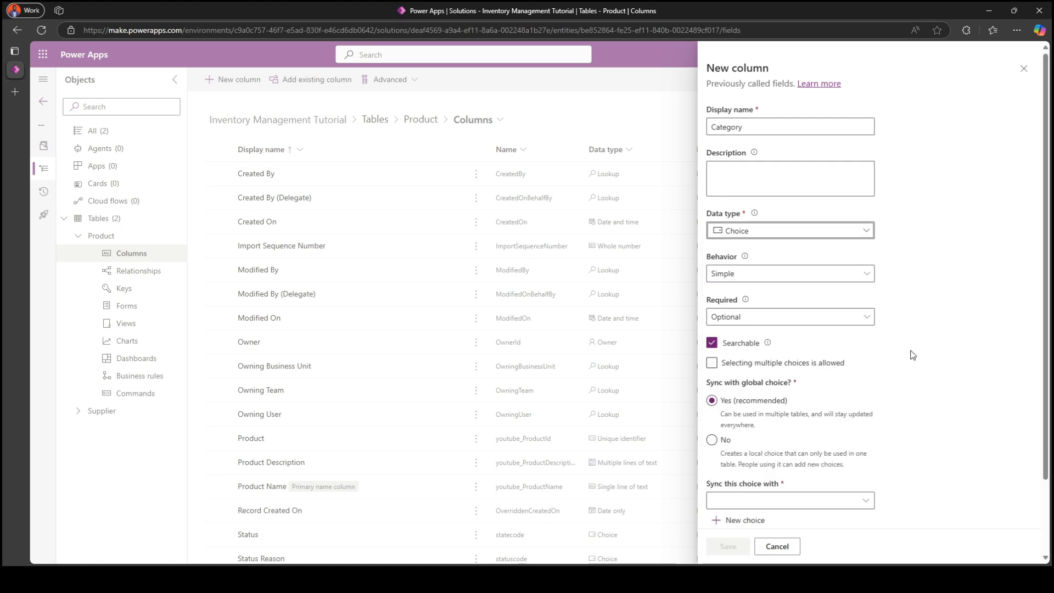
left_click(725, 448)
scroll(726, 450, "down", 2)
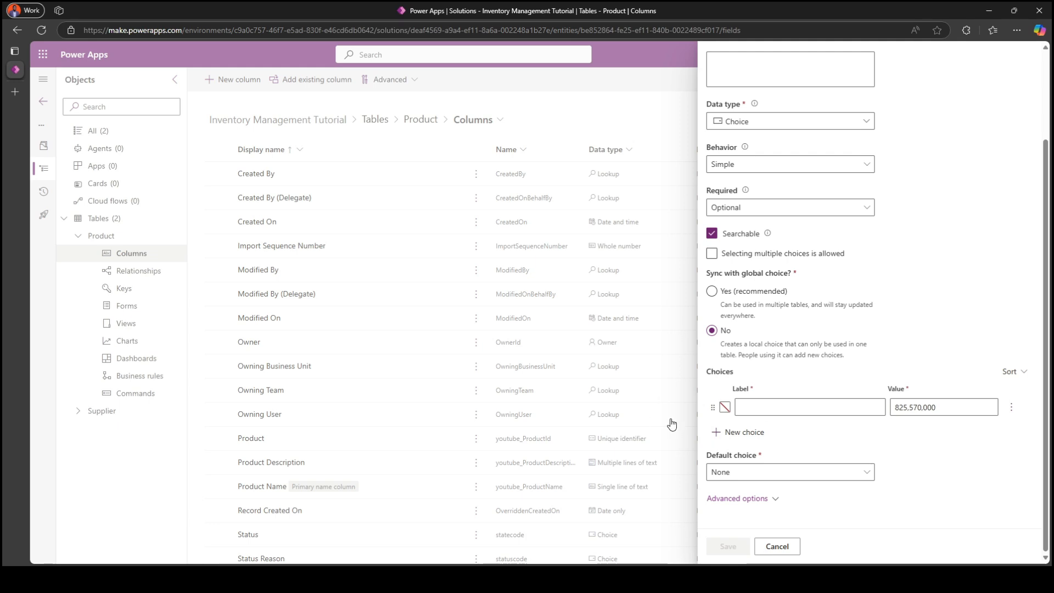
Step: Enter Laptops, Pens and Computers as the choice labels of the Category column
left_click(750, 401)
type("Laptops")
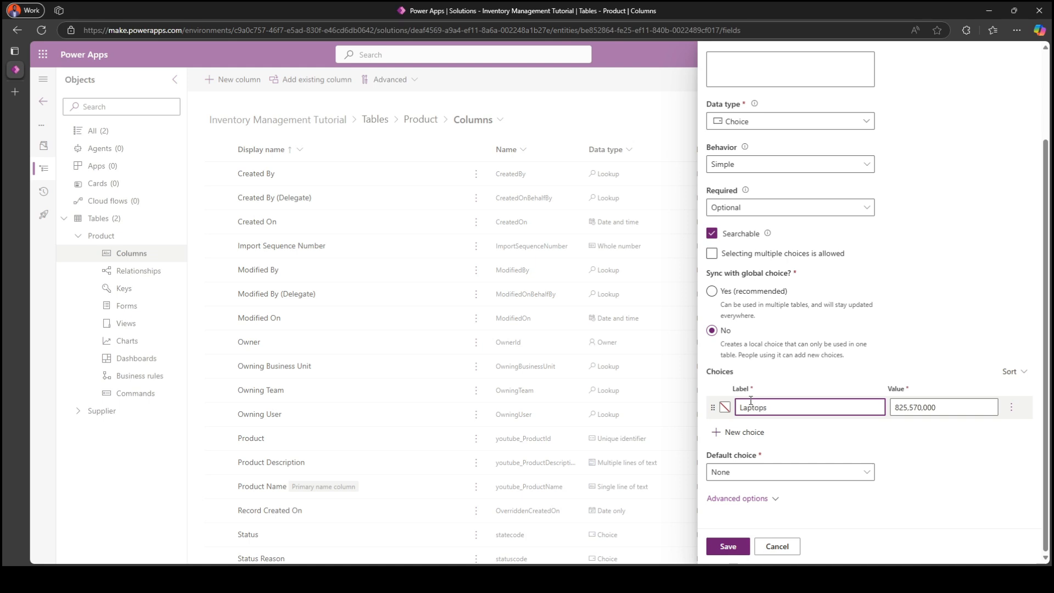
key("Return")
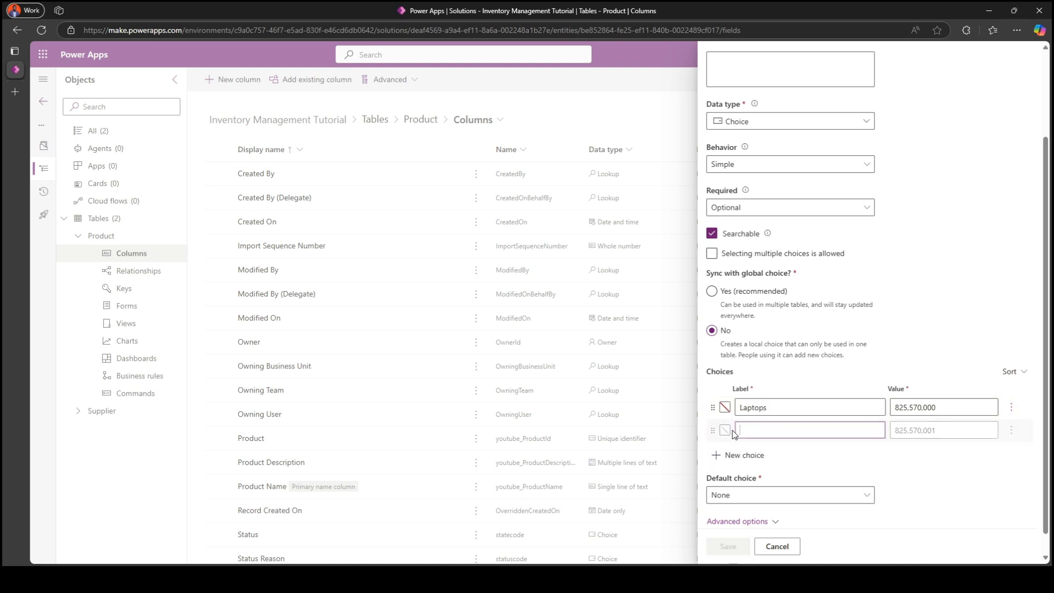
type("Pens")
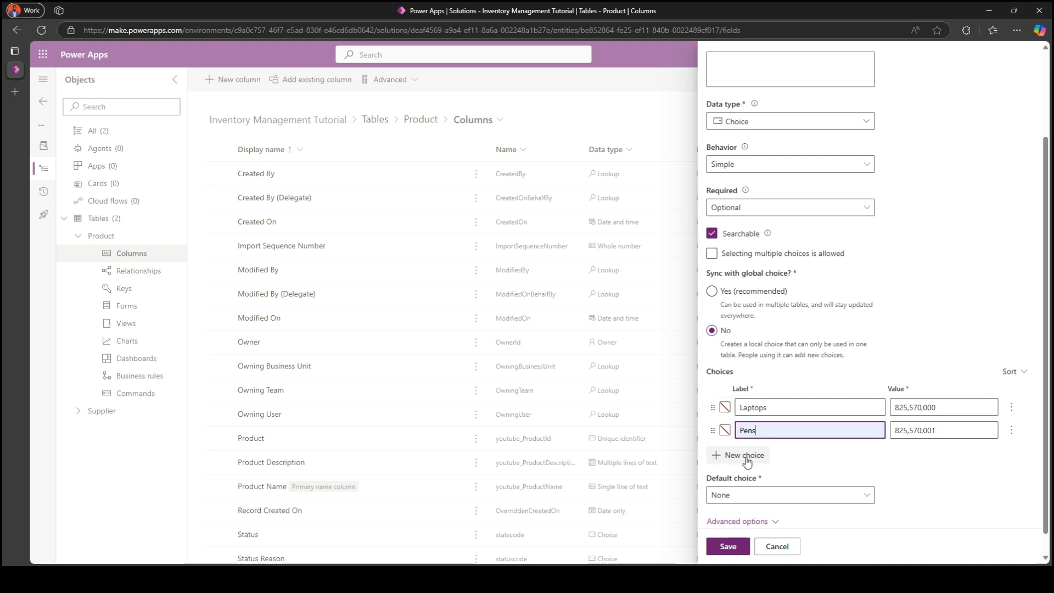
left_click(744, 455)
type("Office Supplies")
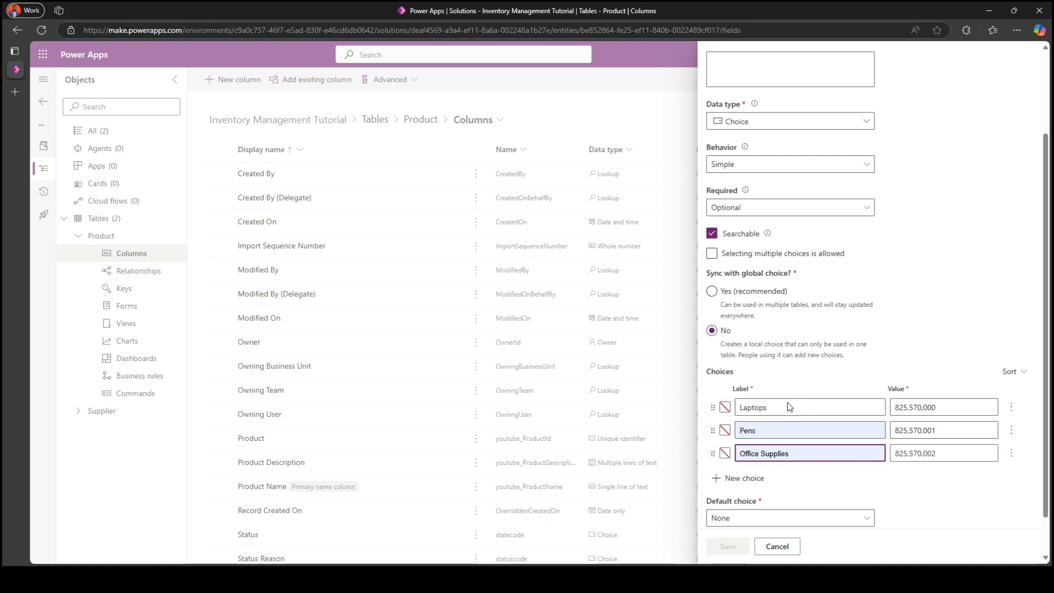
key("ctrl+a")
type("Computers")
scroll(777, 349, "up", 2)
scroll(748, 496, "down", 3)
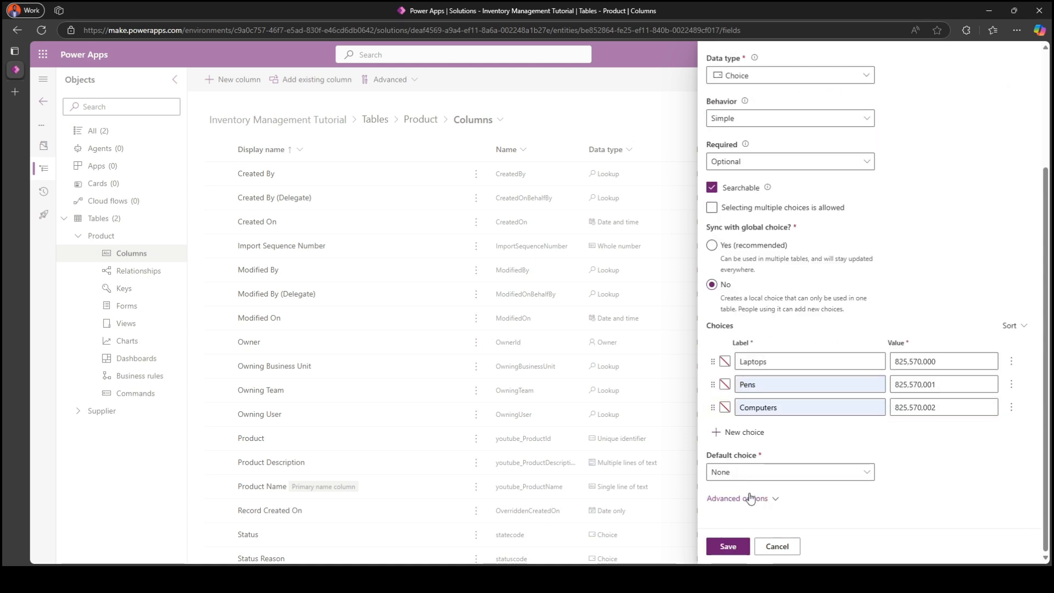
Step: Add T-Shirts as the fourth Category choice and save the column
left_click(743, 432)
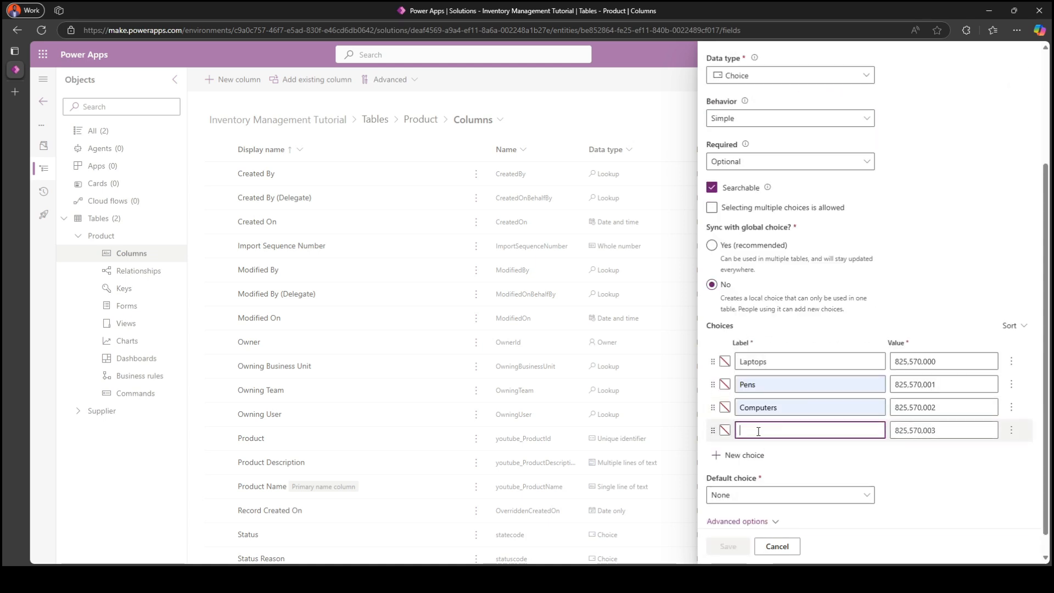
type("T Shurts")
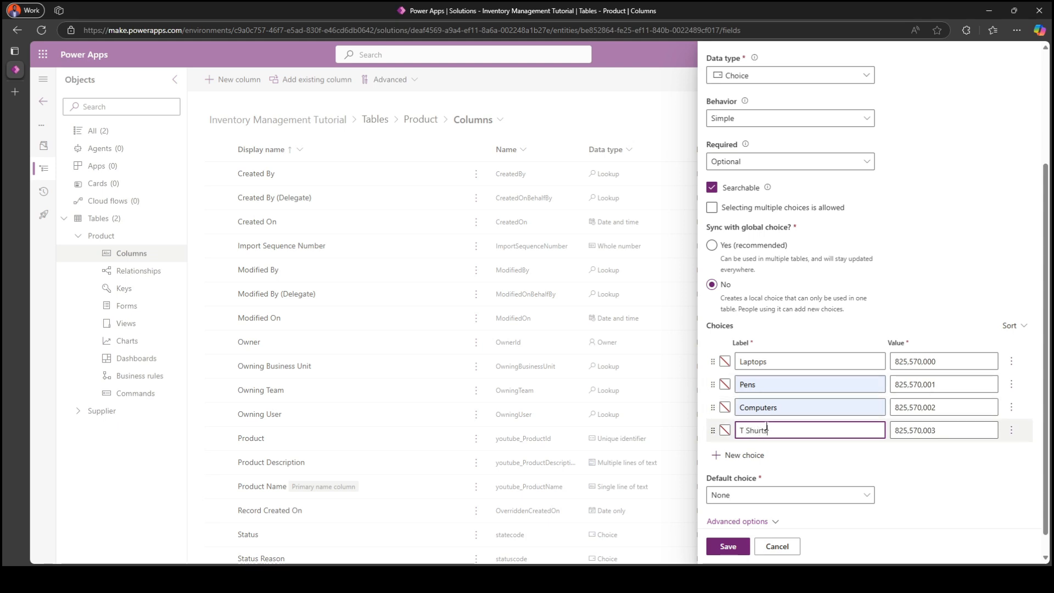
key("BackSpace")
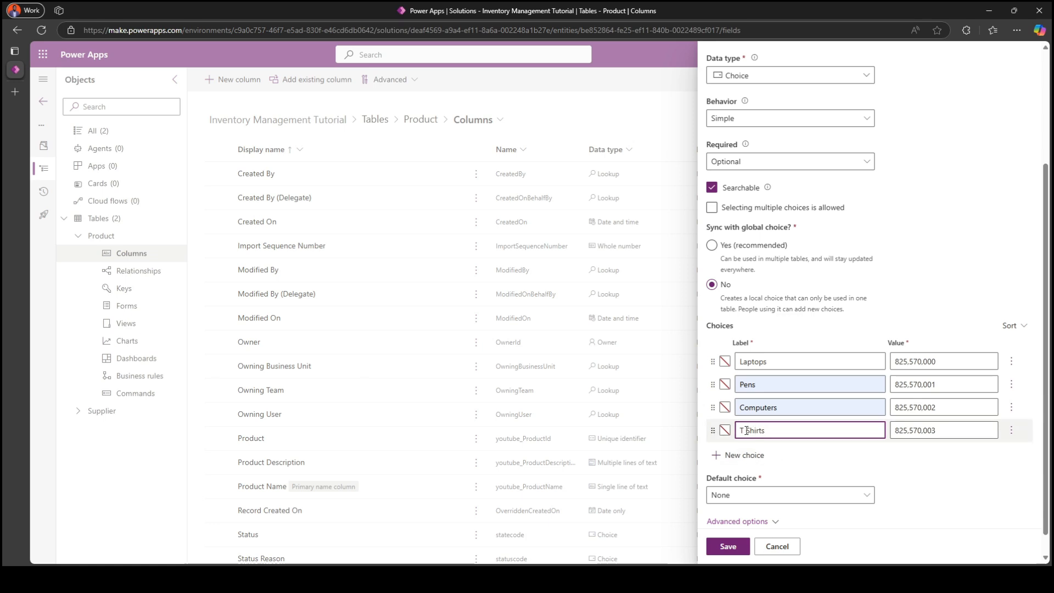
key("BackSpace")
type("-")
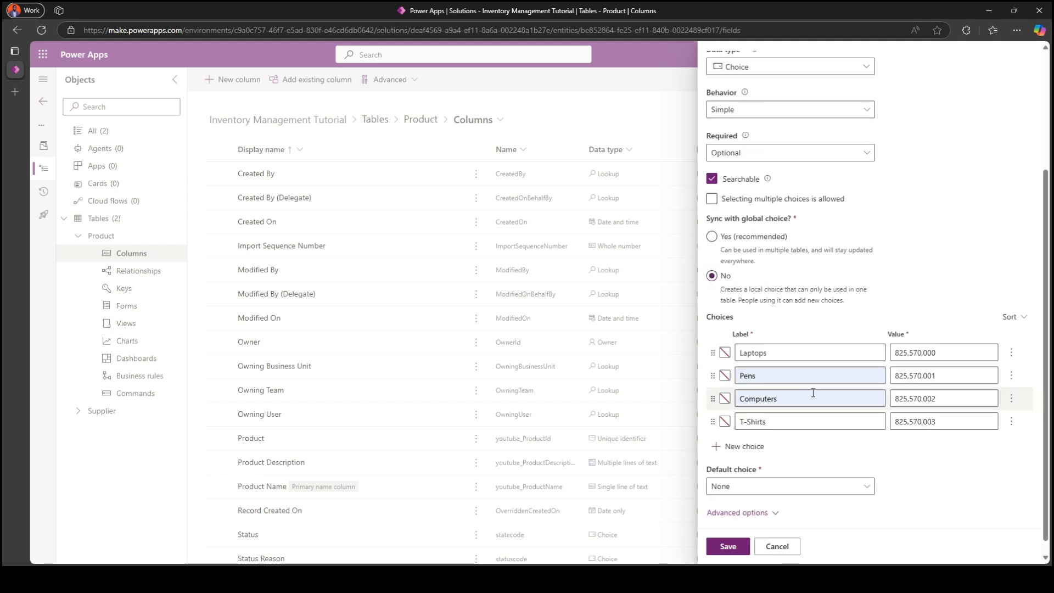
left_click(727, 547)
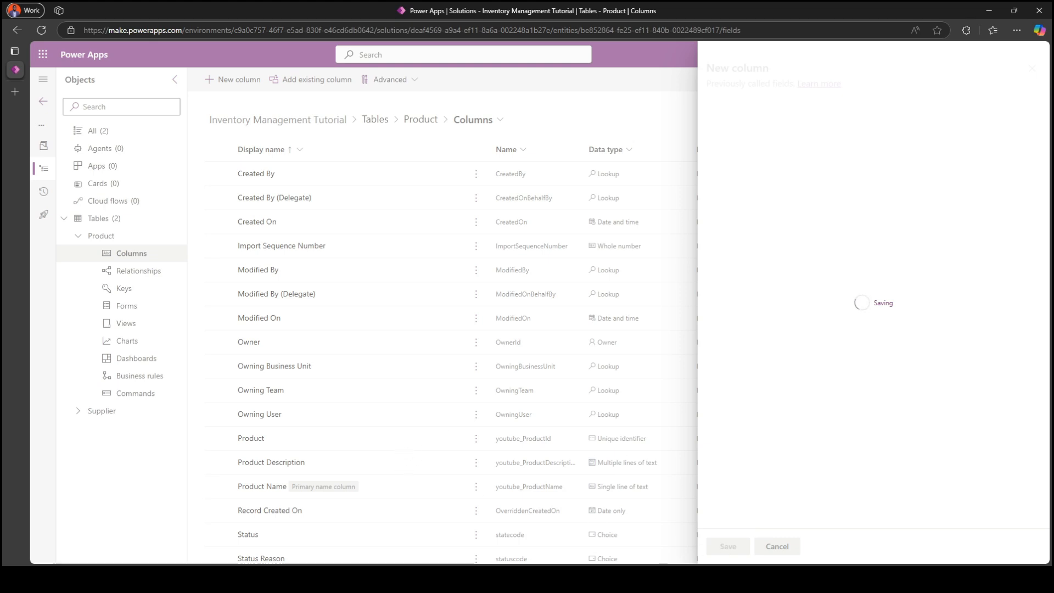
Step: Start another Product table column named Supplier with the Lookup data type
left_click(219, 80)
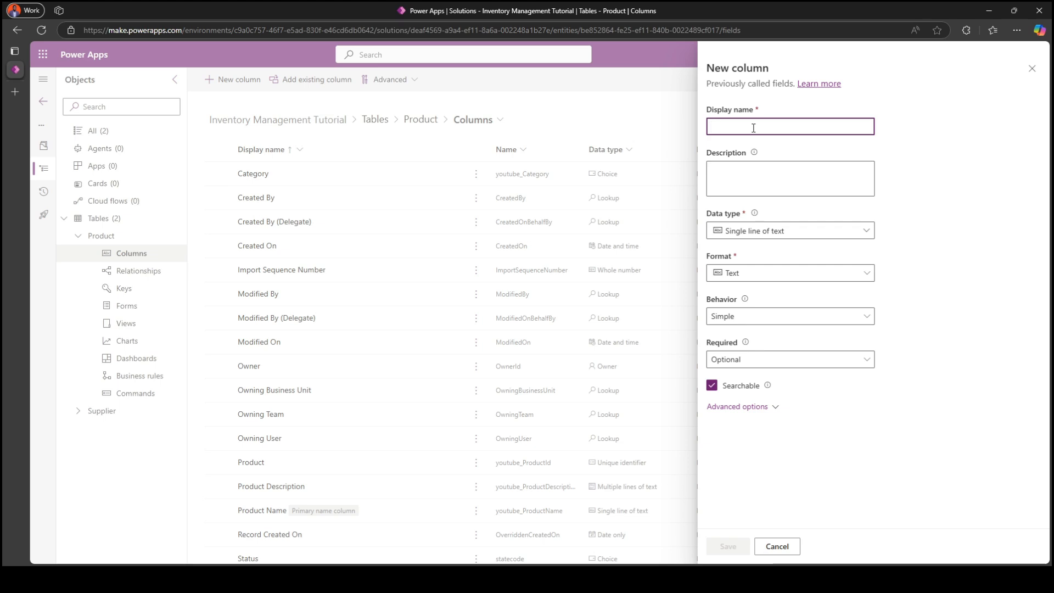
type("Supplier")
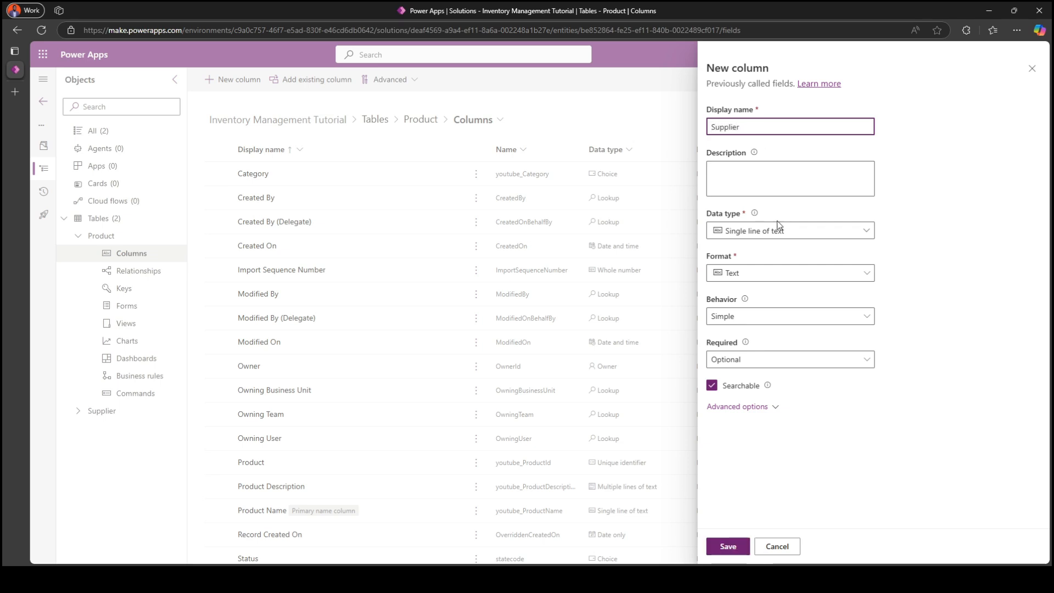
left_click(778, 226)
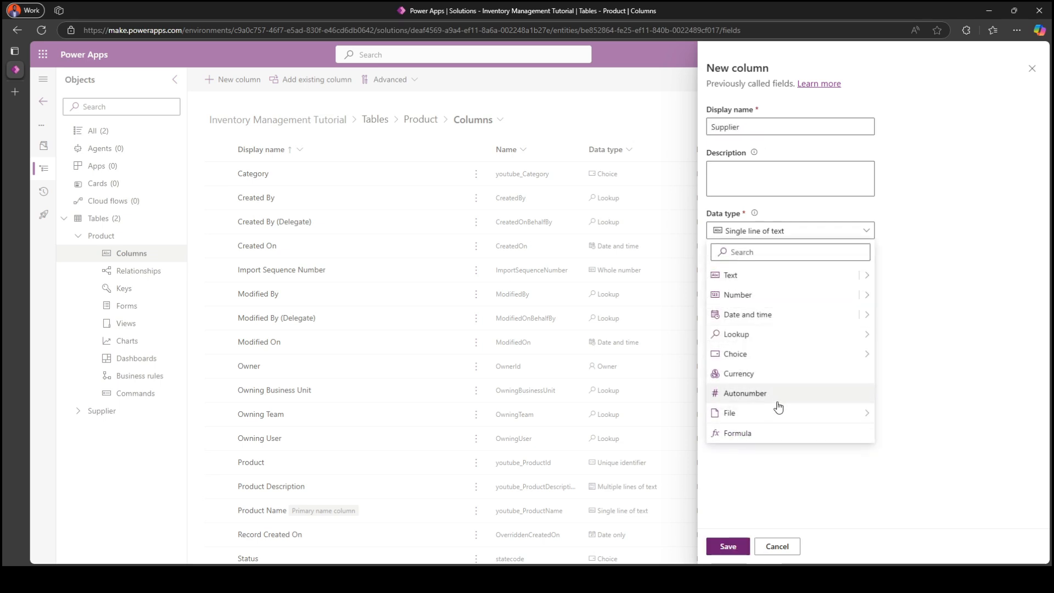
mouse_move(858, 346)
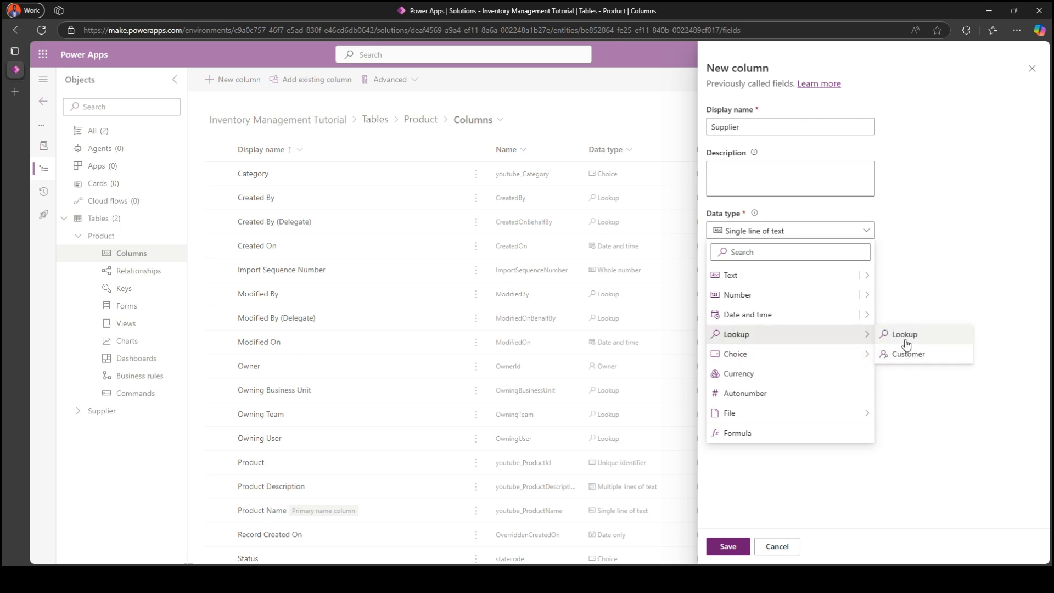
left_click(905, 336)
Step: Set the Supplier lookup's related table to Supplier and save the column
left_click(753, 338)
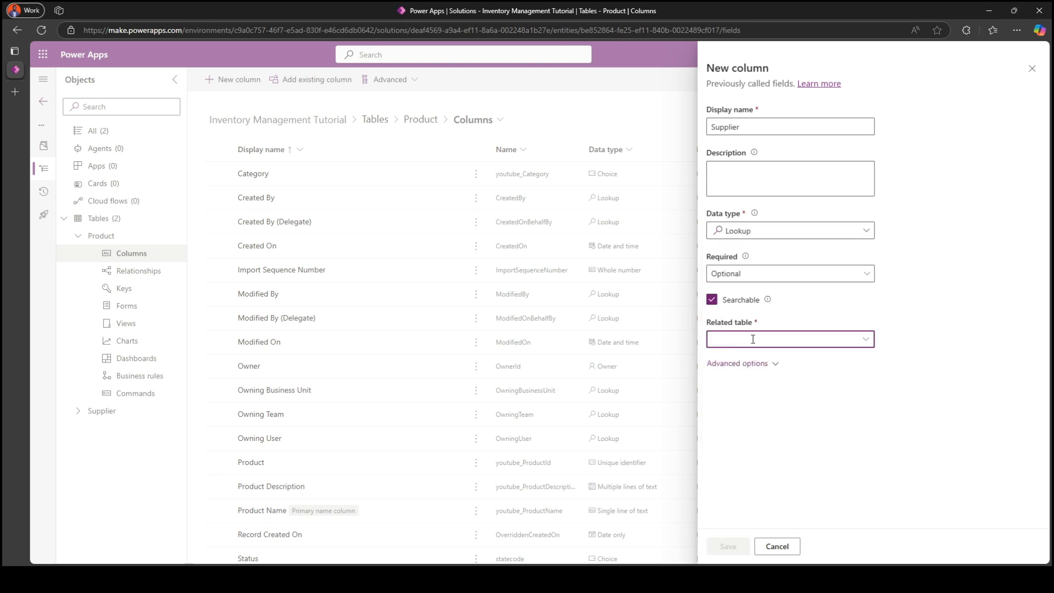
type("Su[[")
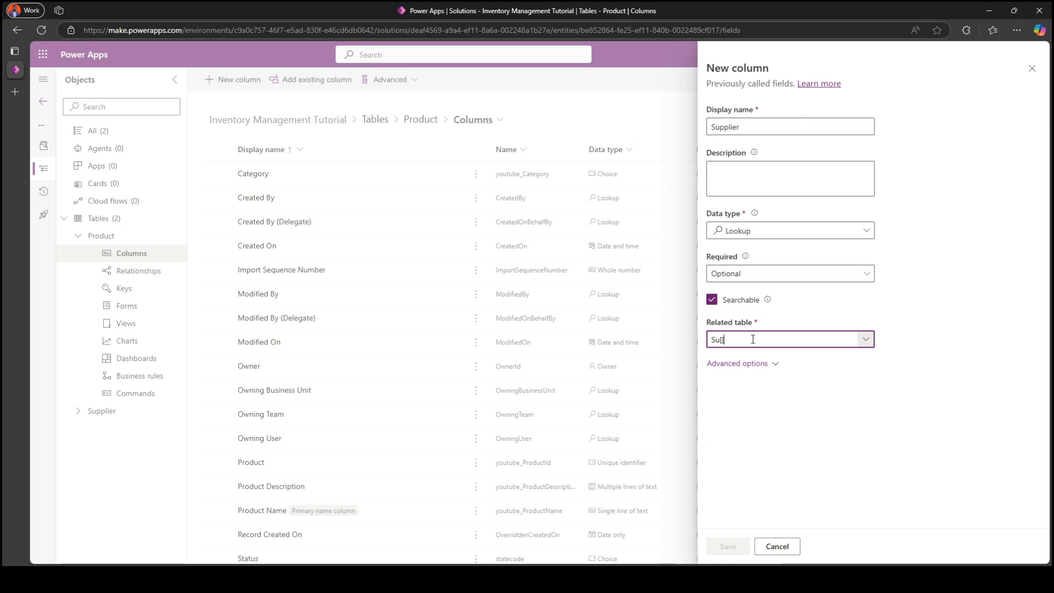
key("BackSpace")
key("BackSpace")
type("p")
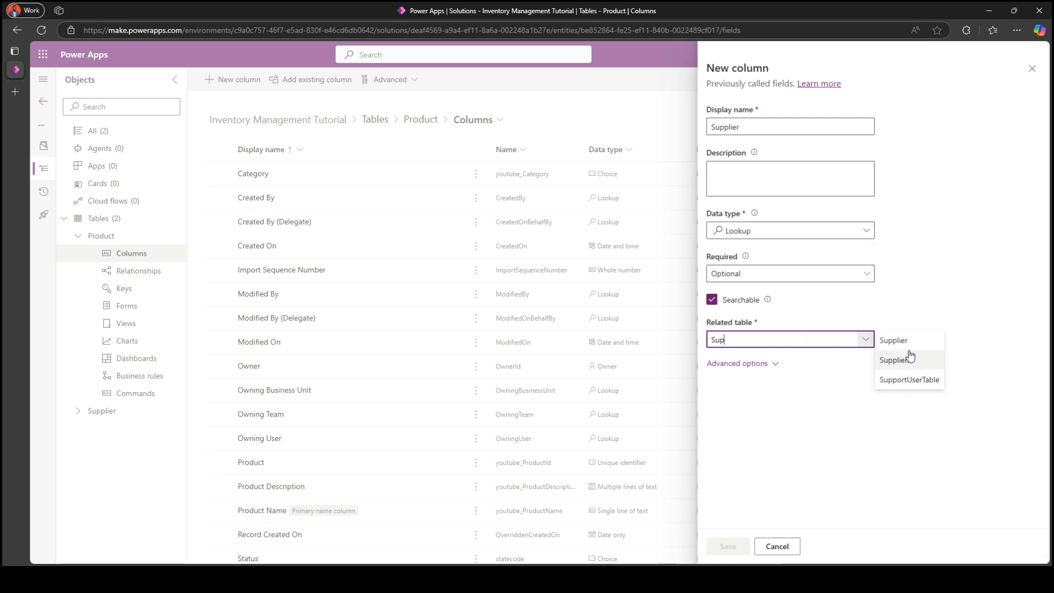
left_click(894, 342)
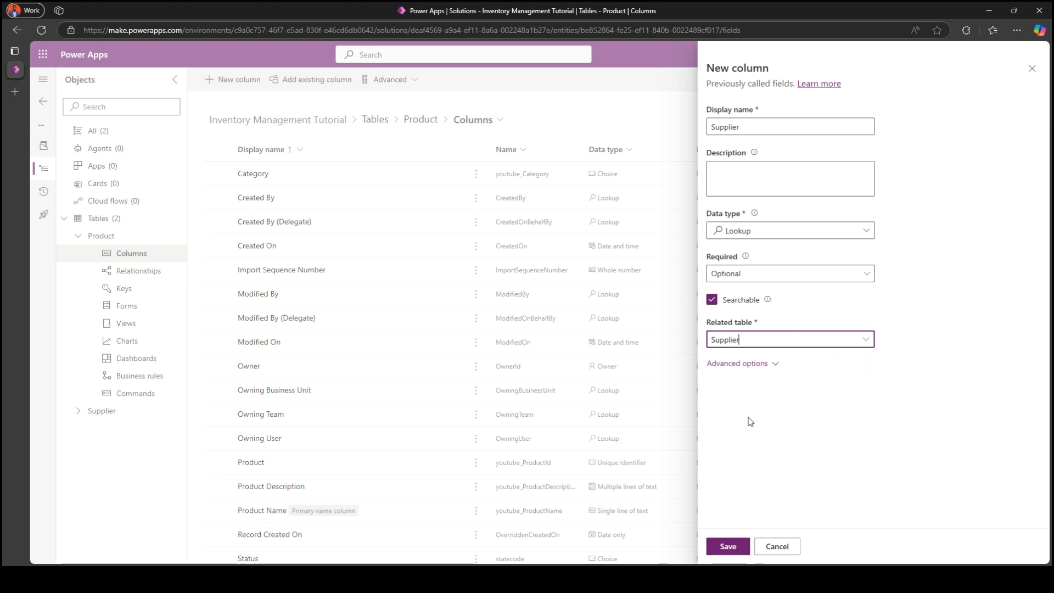
left_click(729, 545)
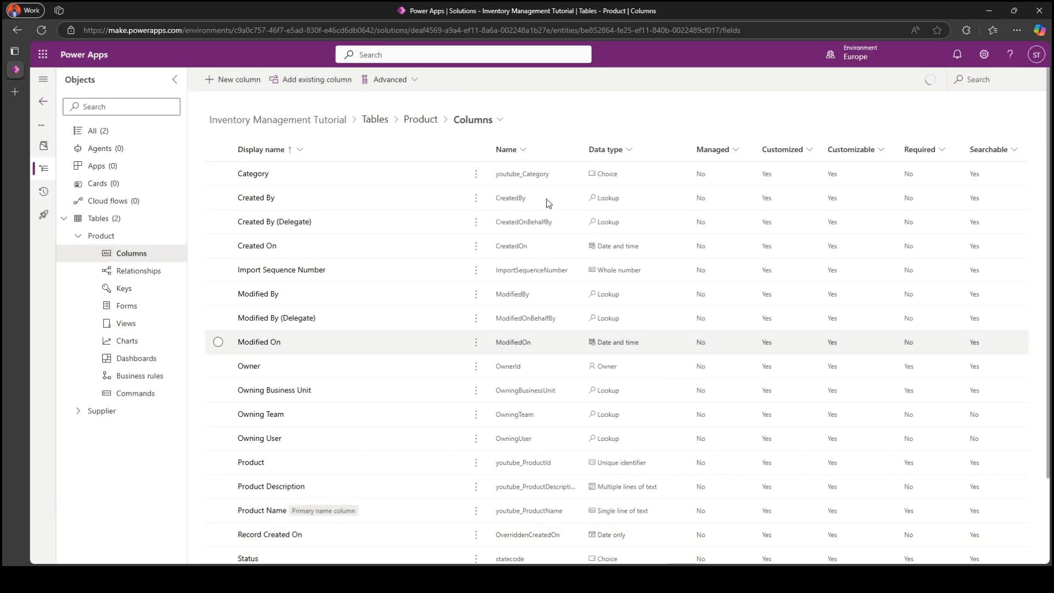
Step: Open the Product table's main Information form for editing and filter its table columns to the custom ones
left_click(473, 119)
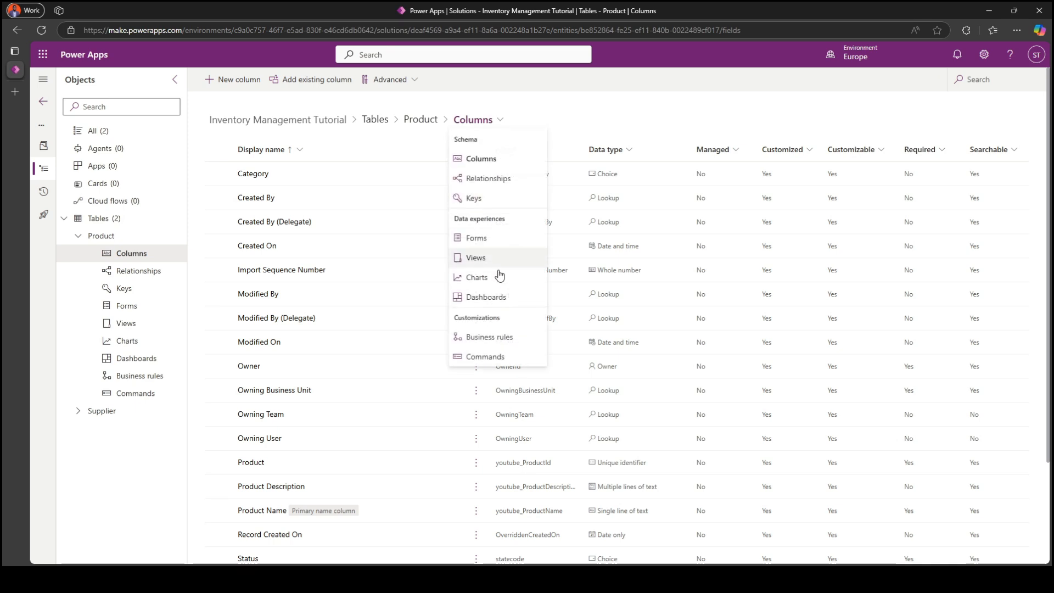
left_click(490, 242)
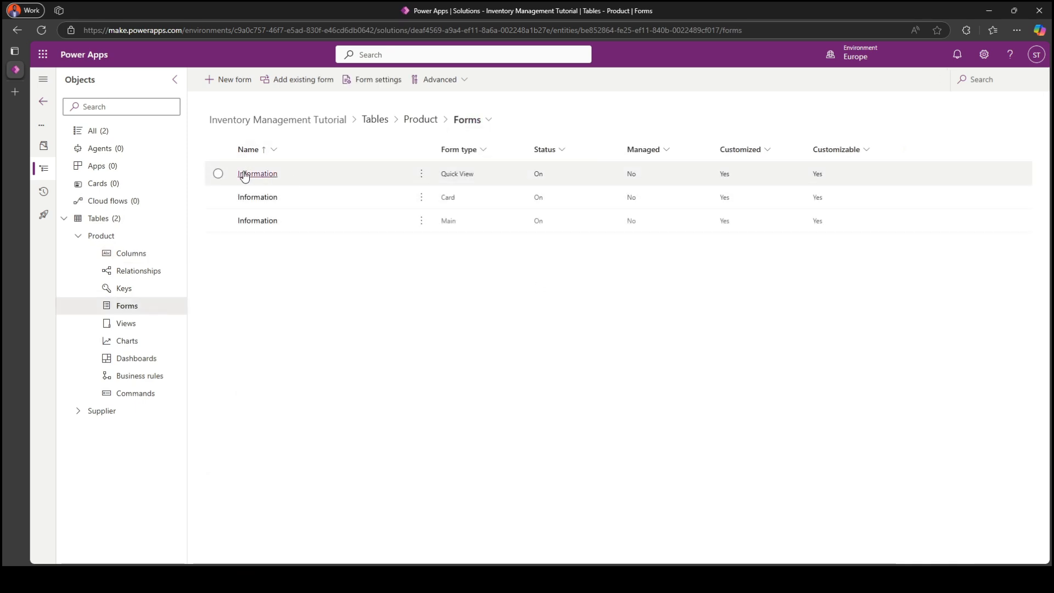
left_click(256, 221)
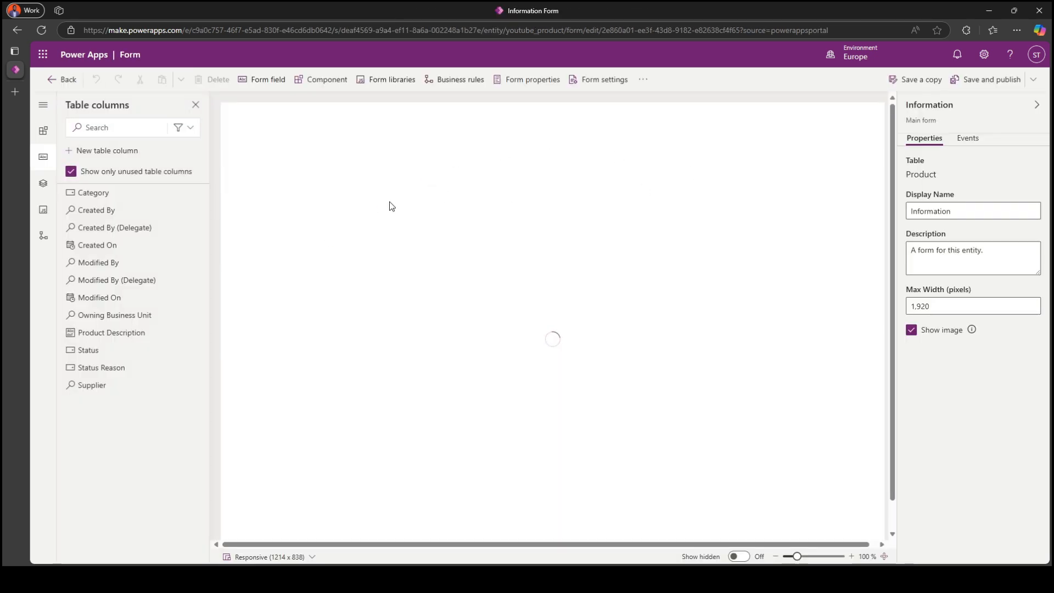
left_click(182, 128)
left_click(177, 184)
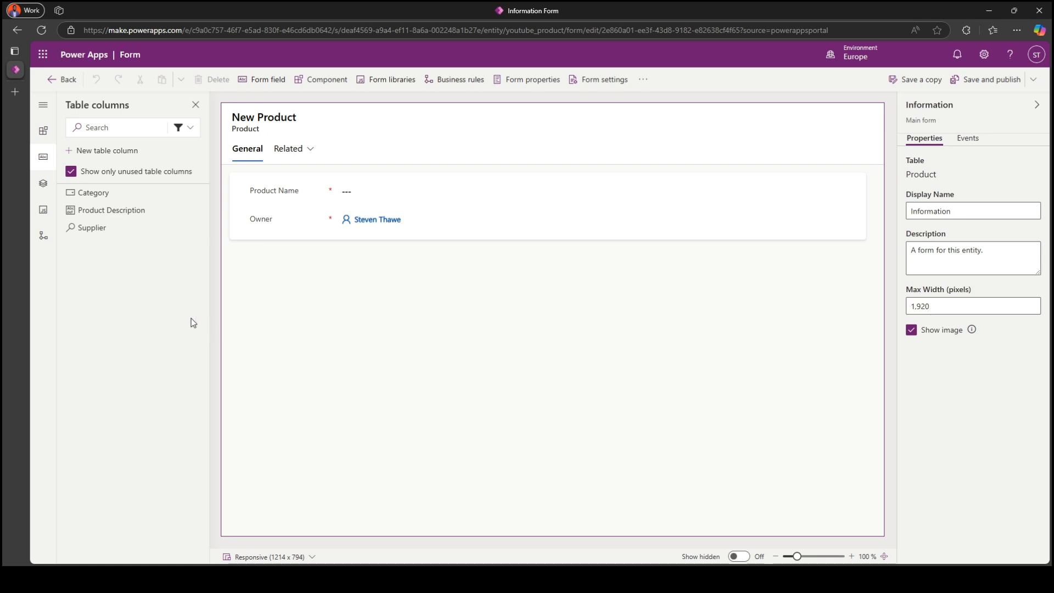
Step: Move the Owner field into the form header and place the Supplier field above Product Name
left_click(273, 223)
left_click_drag(273, 222, 521, 130)
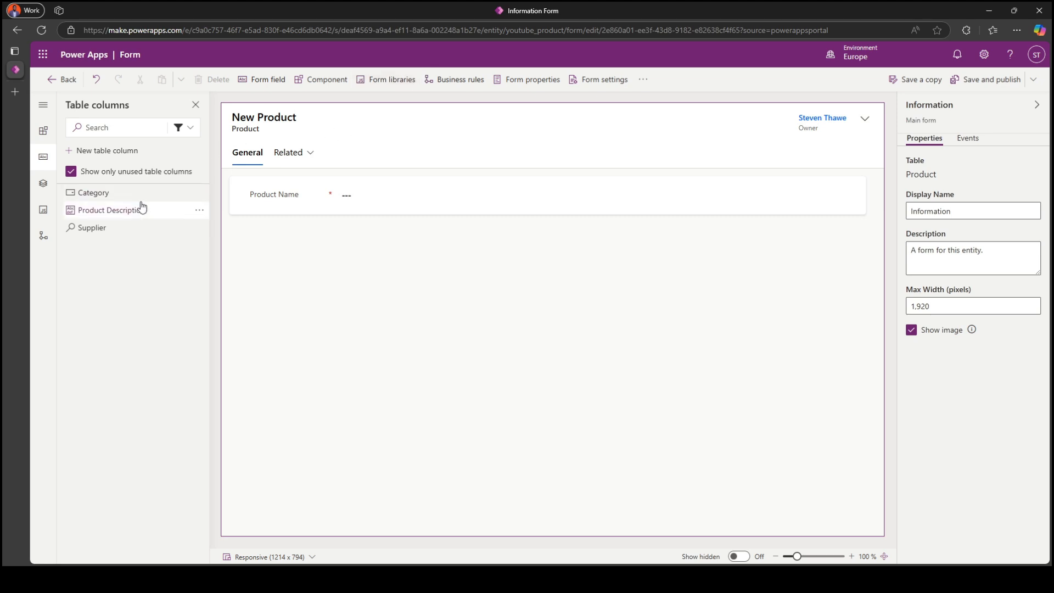
mouse_move(106, 230)
left_click_drag(106, 230, 393, 192)
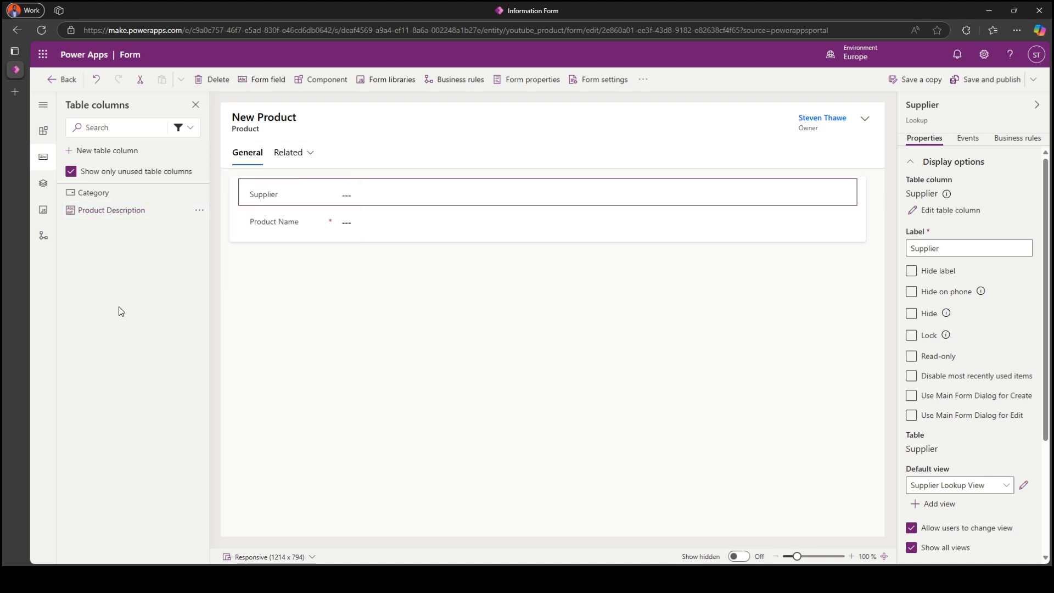
Step: Place the Category and Product Description fields below Product Name, then save and publish the form and return to the forms list
mouse_move(110, 218)
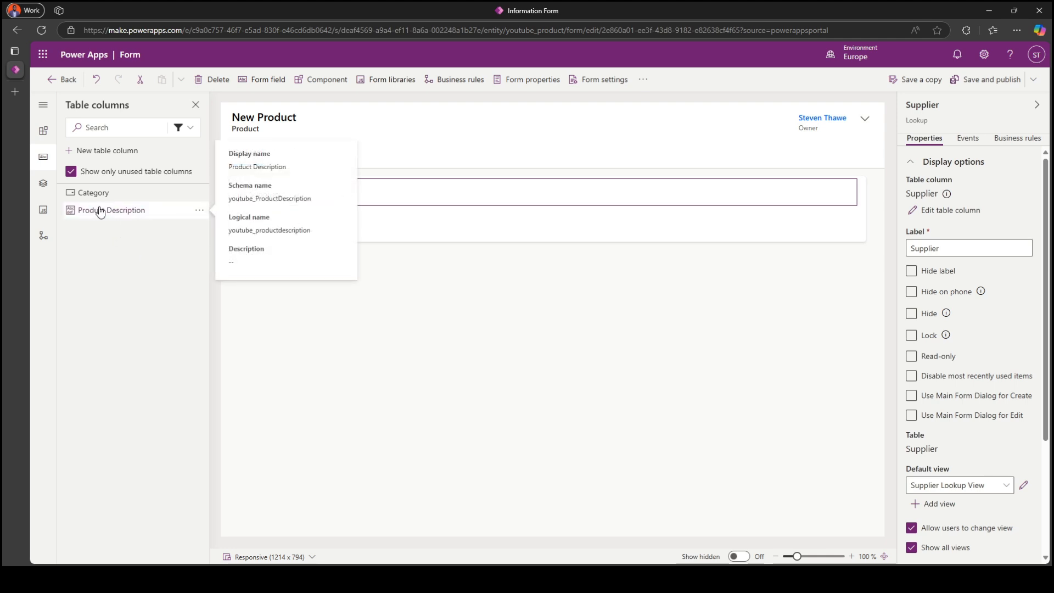
left_click_drag(102, 195, 272, 227)
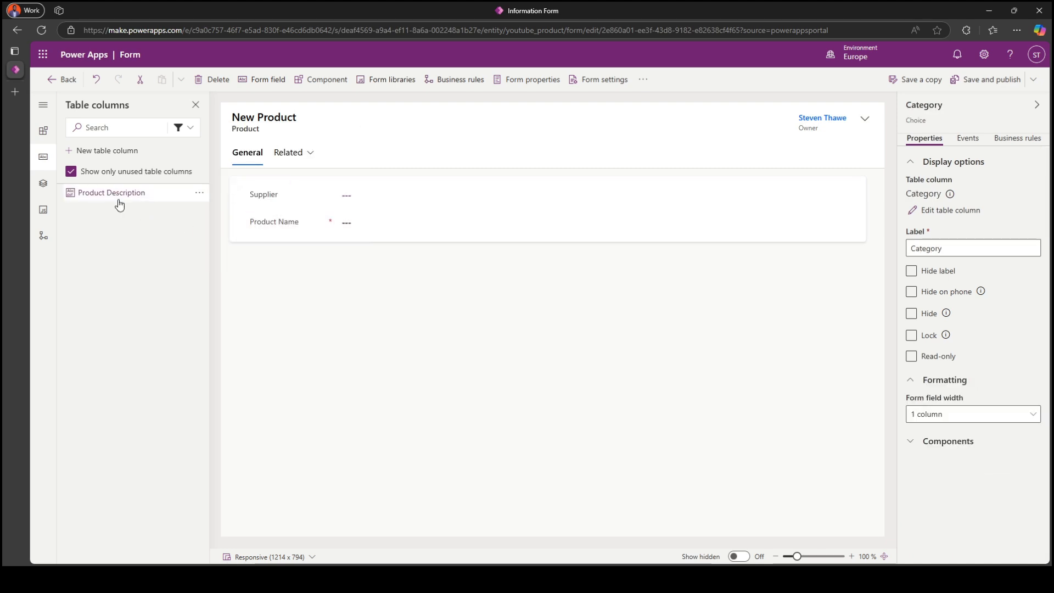
left_click_drag(119, 201, 320, 235)
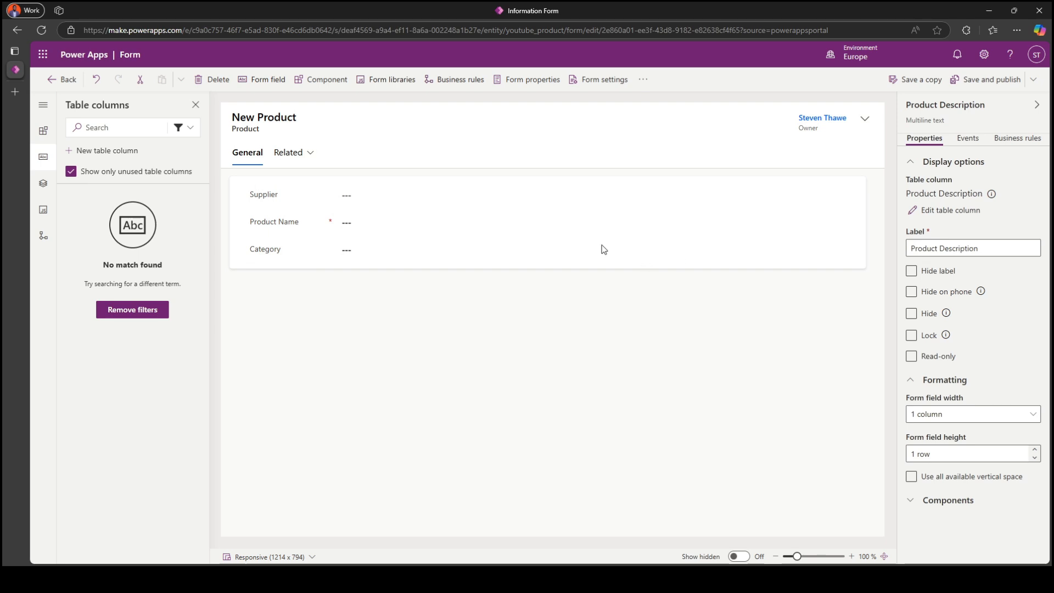
left_click_drag(305, 247, 293, 286)
left_click(297, 252)
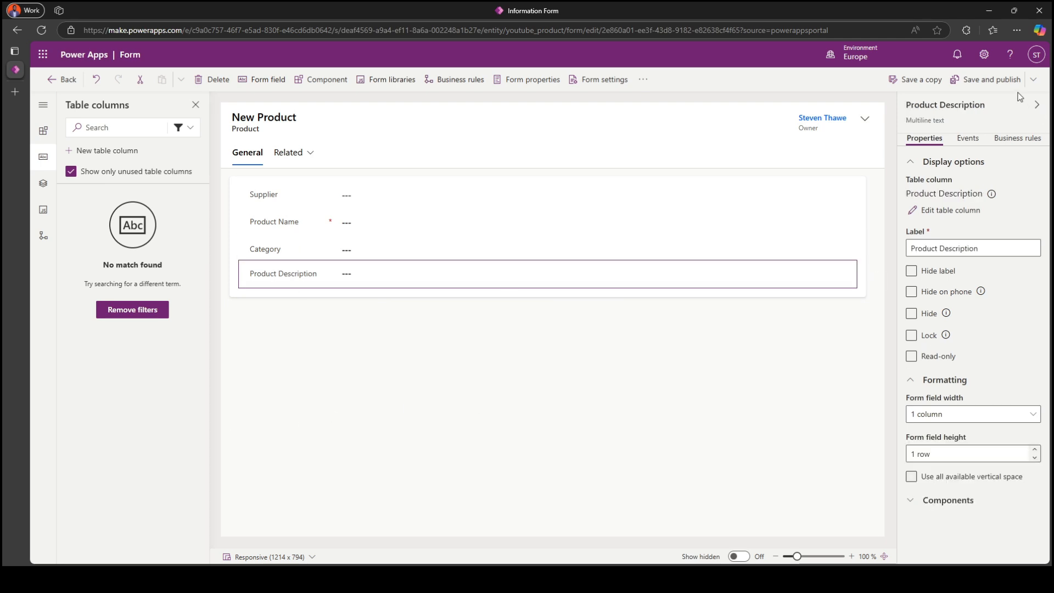
left_click(1006, 81)
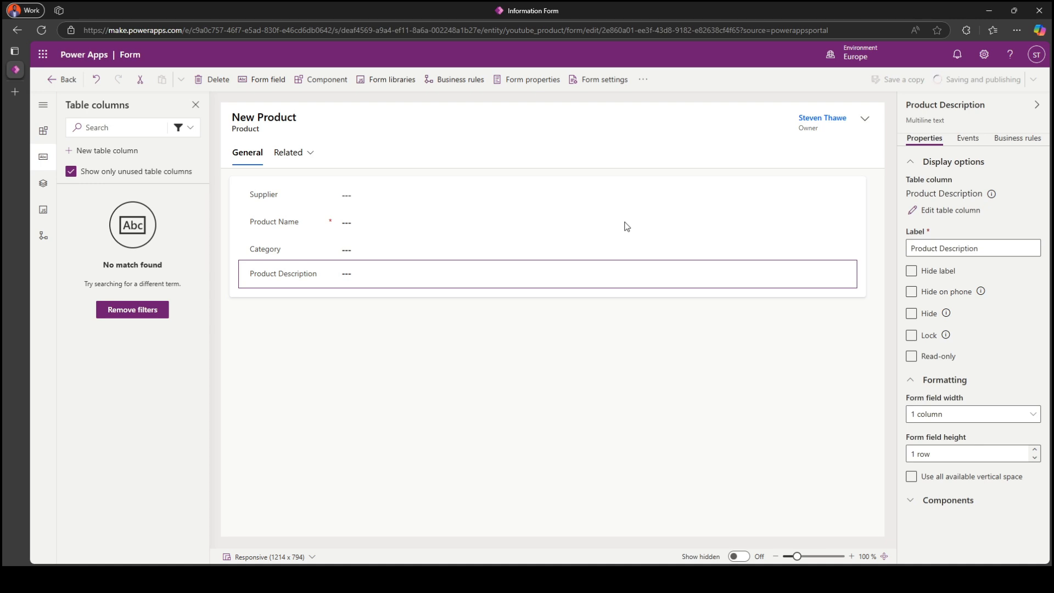
left_click(67, 82)
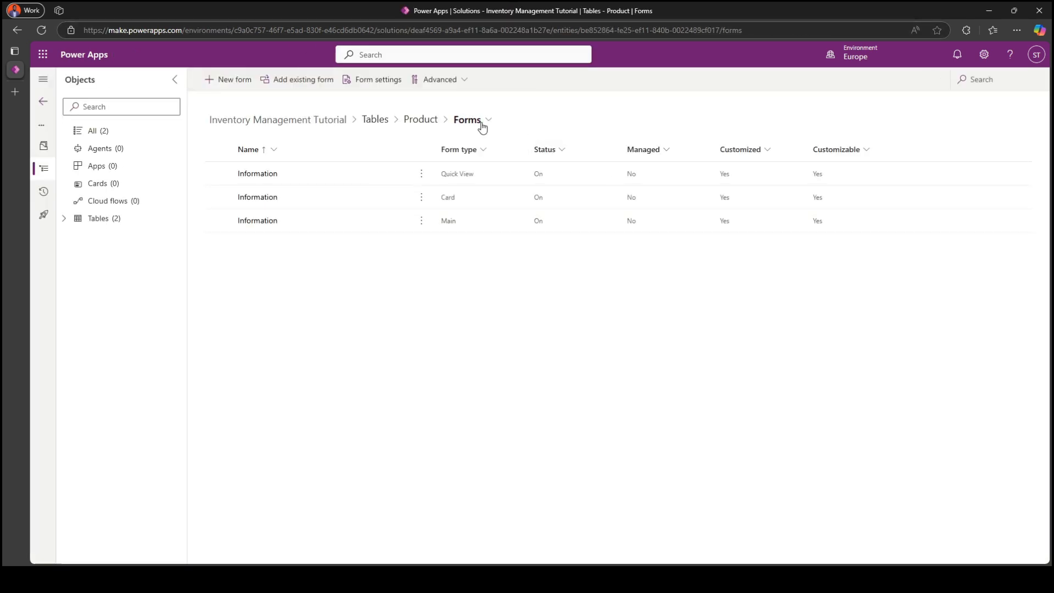
Step: Open the Product table's Active Products view and remove the Created On column from it
left_click(482, 127)
left_click(481, 255)
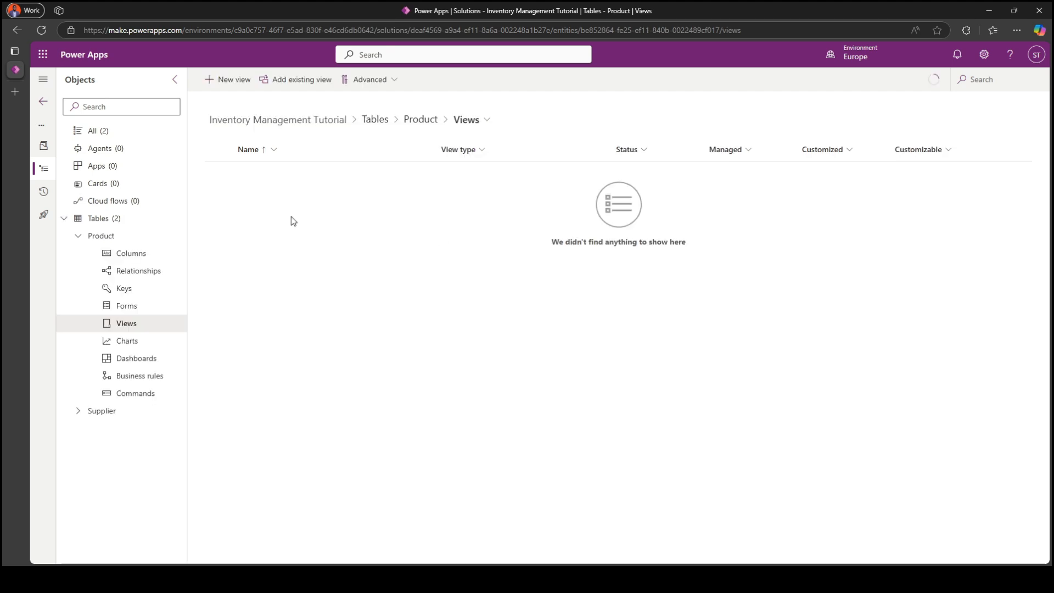
left_click(248, 172)
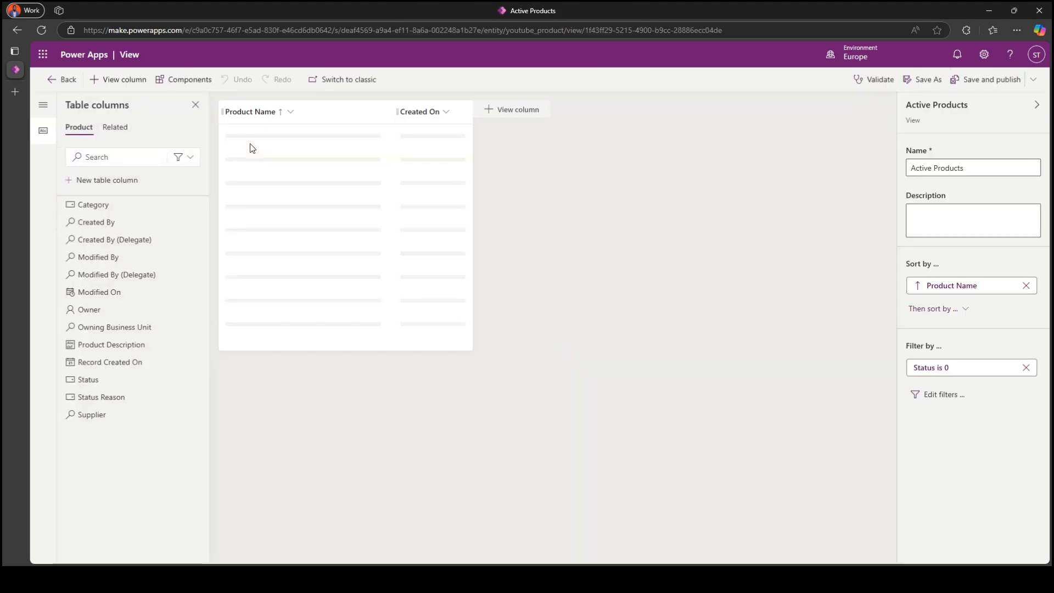
left_click(434, 112)
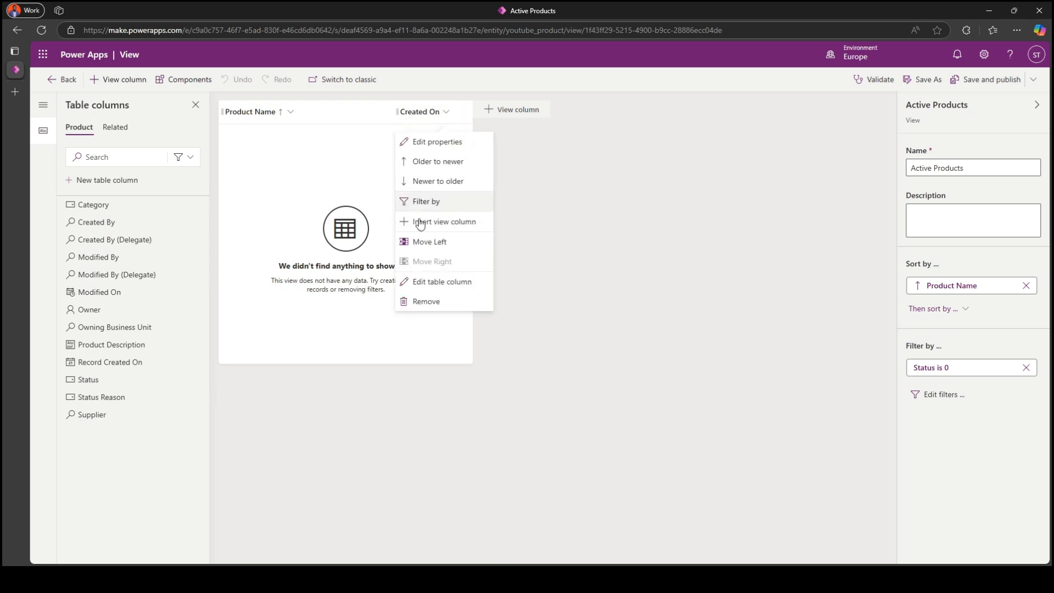
left_click(440, 301)
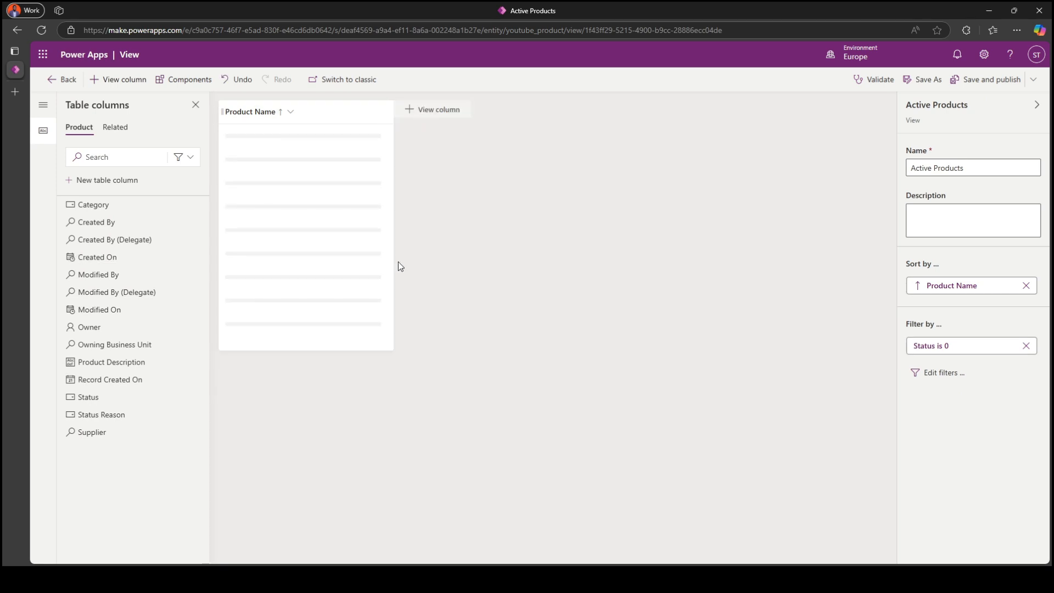
Step: Filter to custom columns, add Supplier, Category and Product Description to the view, then save and publish it and return to the views list
left_click(179, 157)
left_click(165, 230)
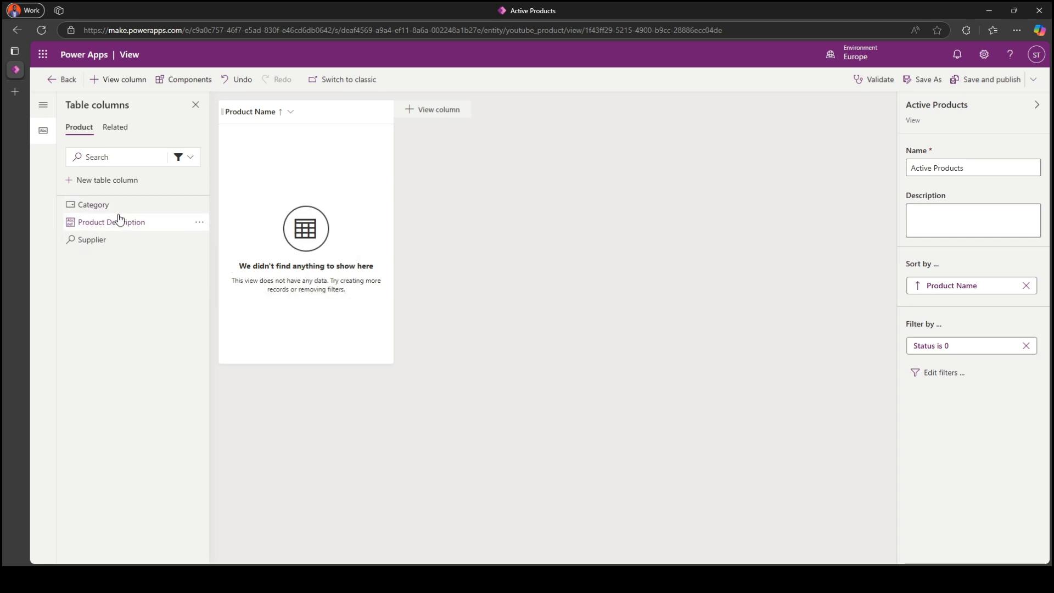
left_click_drag(104, 240, 350, 117)
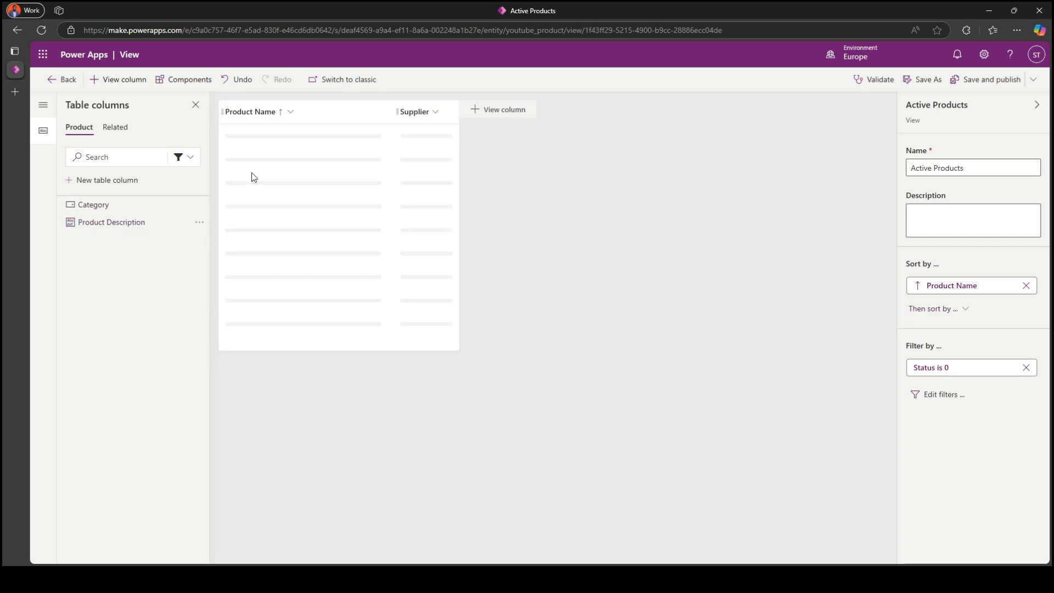
left_click(118, 205)
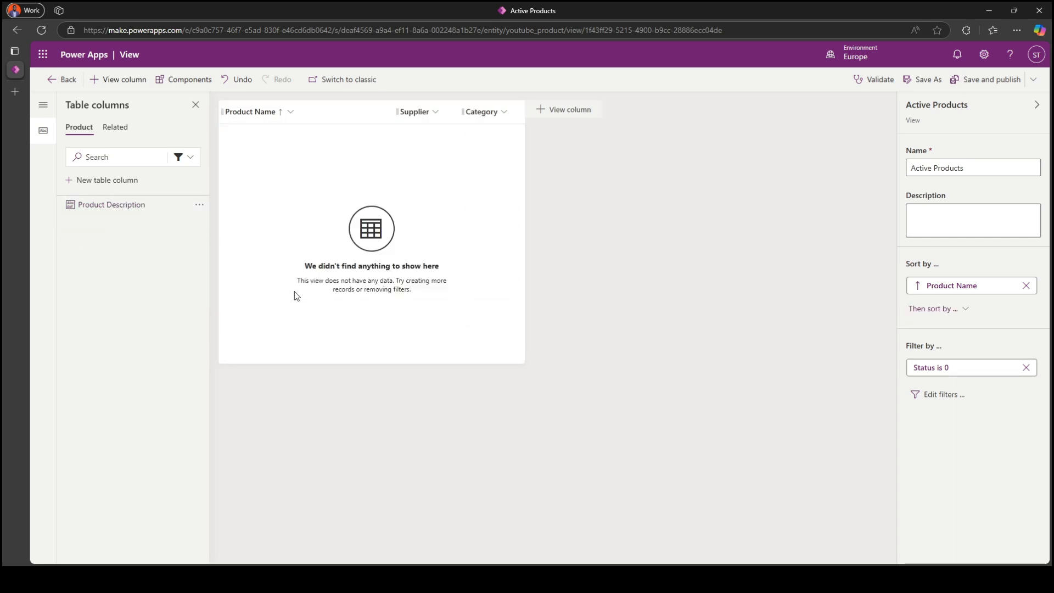
left_click(145, 207)
left_click(996, 88)
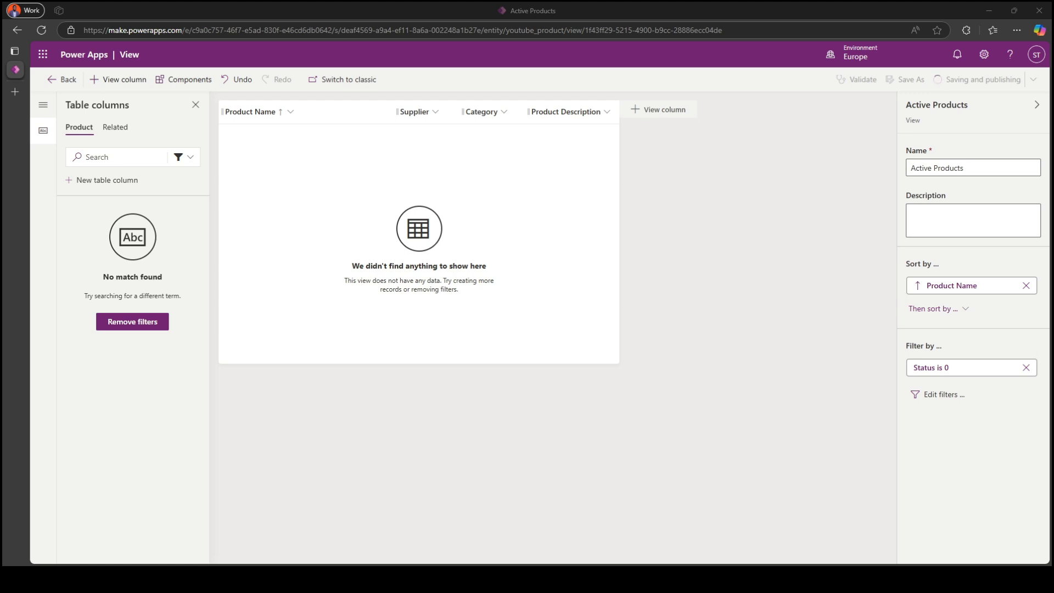
left_click(55, 94)
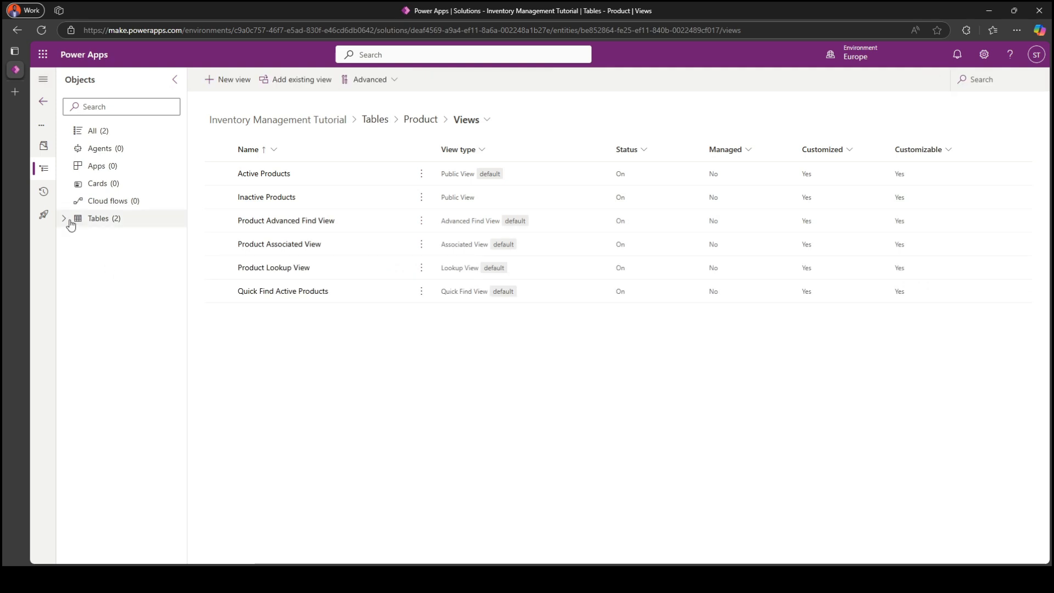
Step: Start a new table with advanced properties in the solution and set its display name to Inventory Transaction
left_click(71, 222)
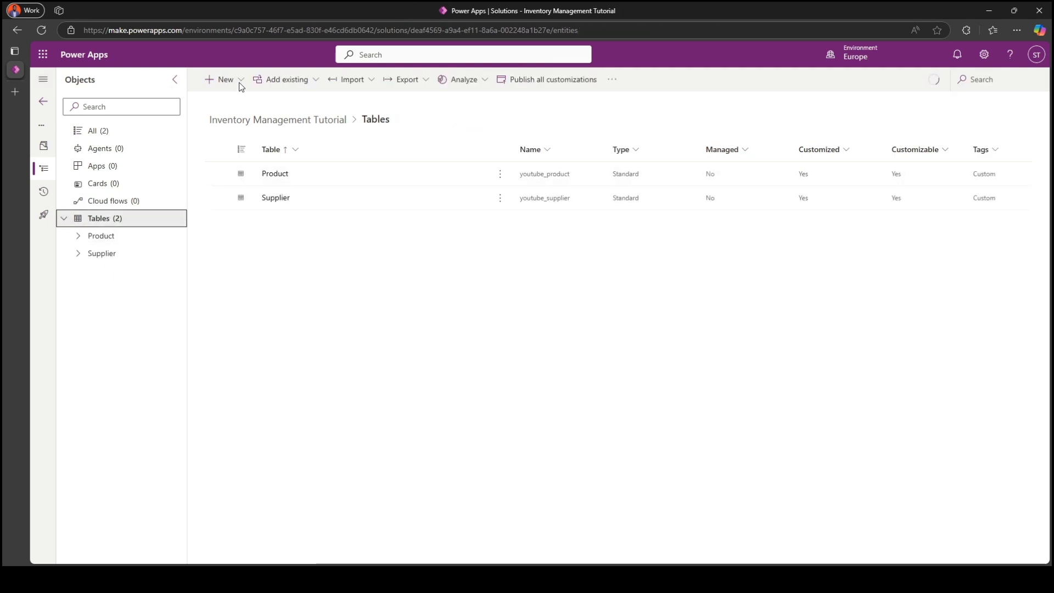
left_click(240, 86)
mouse_move(259, 238)
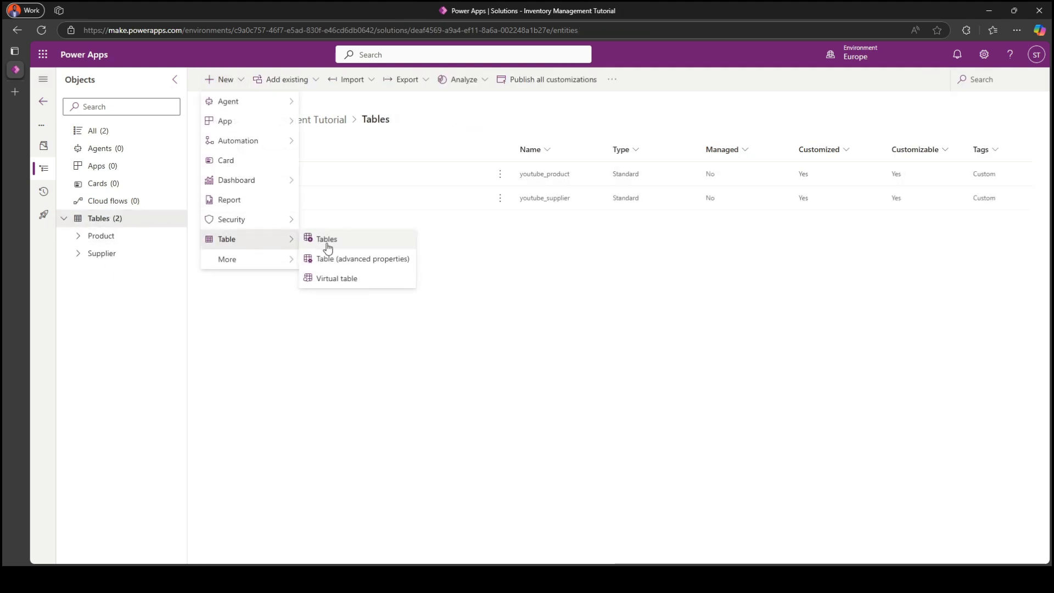
left_click(335, 259)
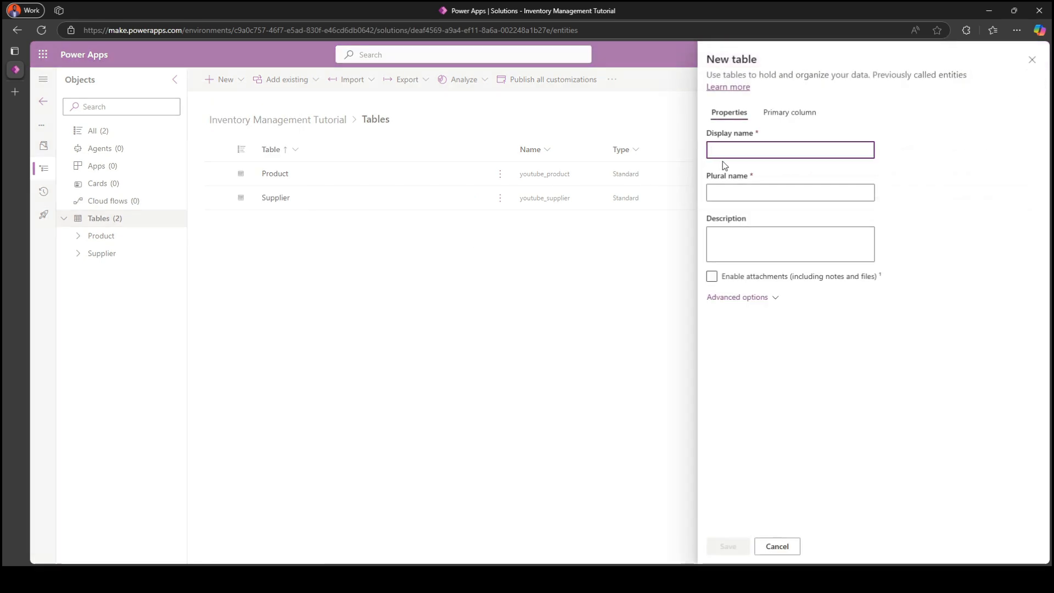
type("Inventory Transactions")
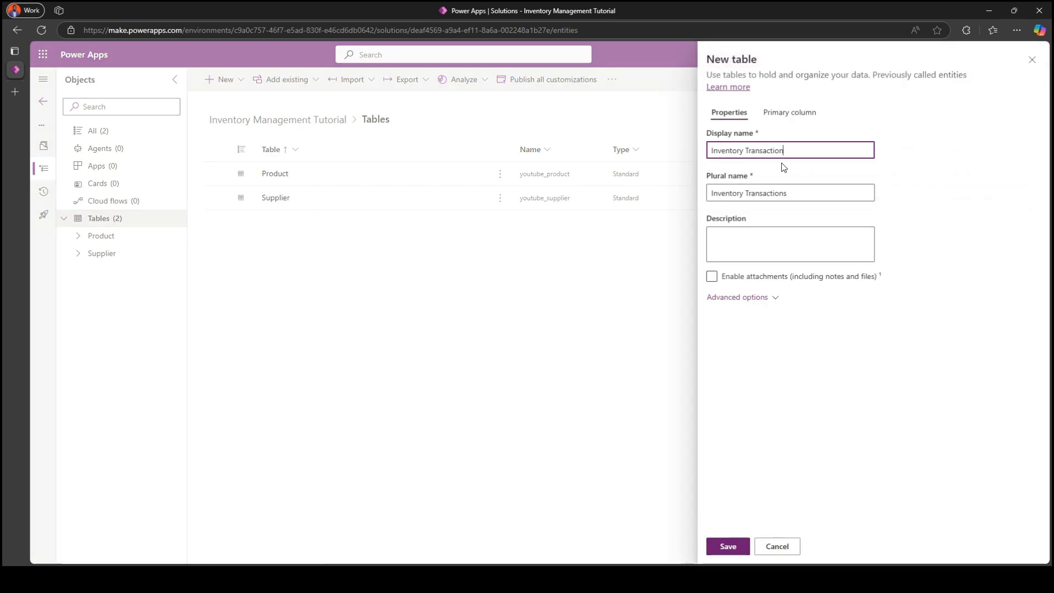
Step: Name the new table's primary column Transaction Number and set its column requirement to Optional
left_click(789, 112)
double_click(731, 149)
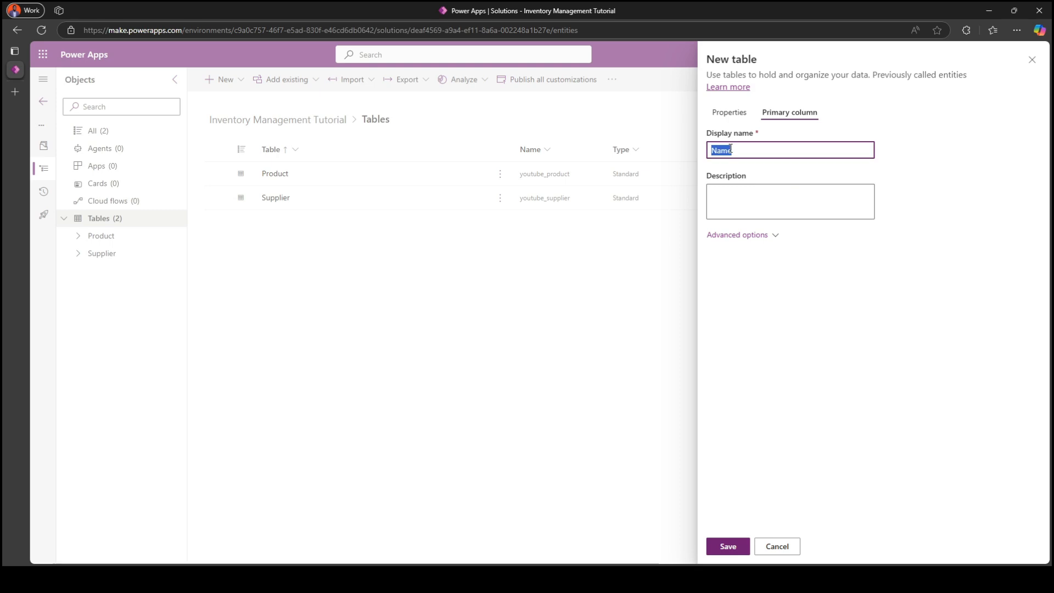
type("Transac")
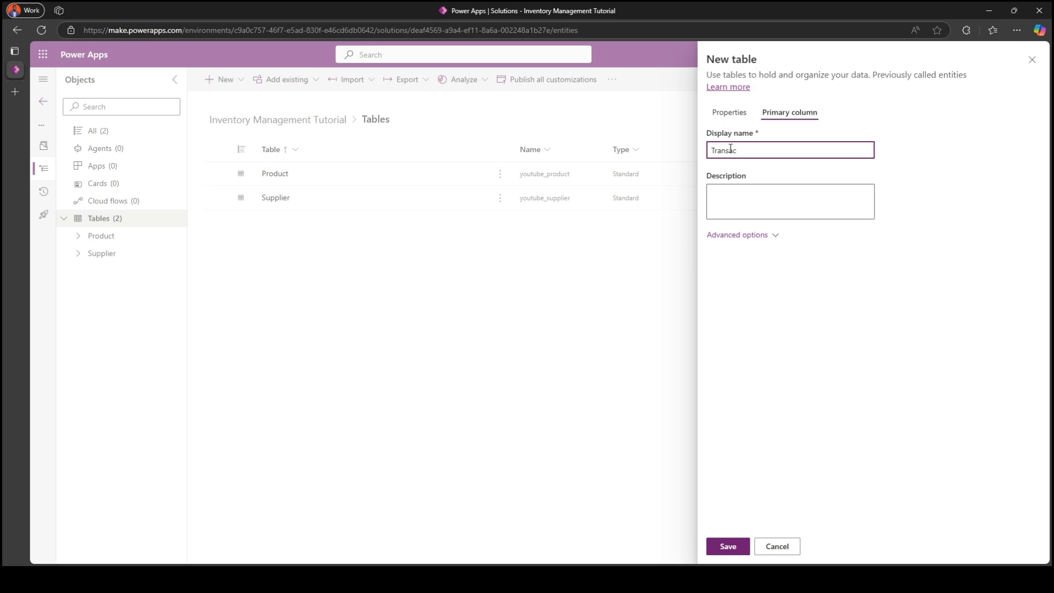
type("tion Number")
left_click(756, 244)
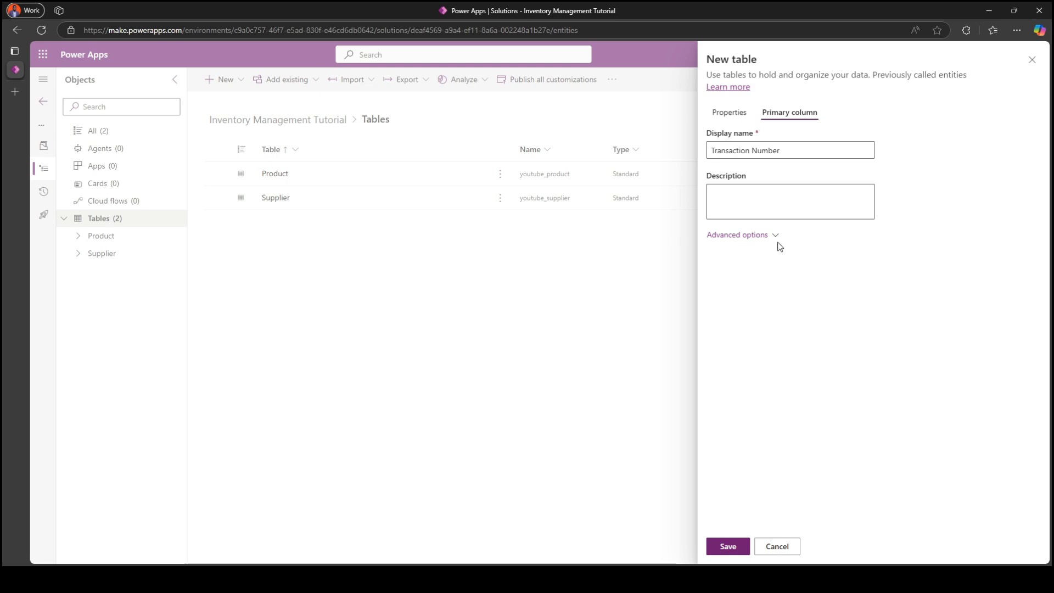
left_click(771, 236)
left_click(769, 320)
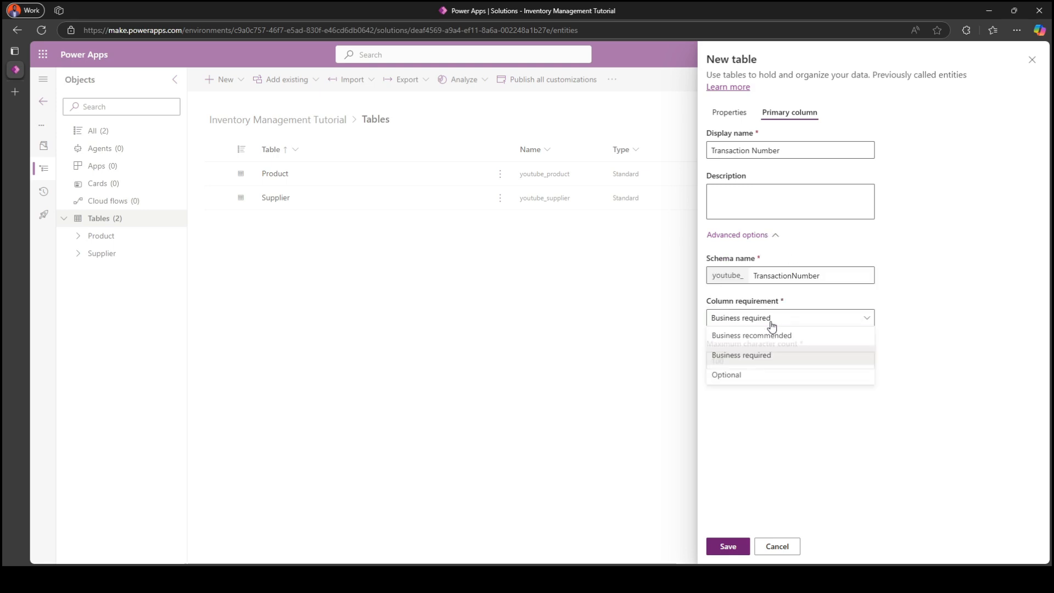
left_click(769, 376)
Step: Review the Inventory Transaction table's advanced options and save the new table
left_click(730, 116)
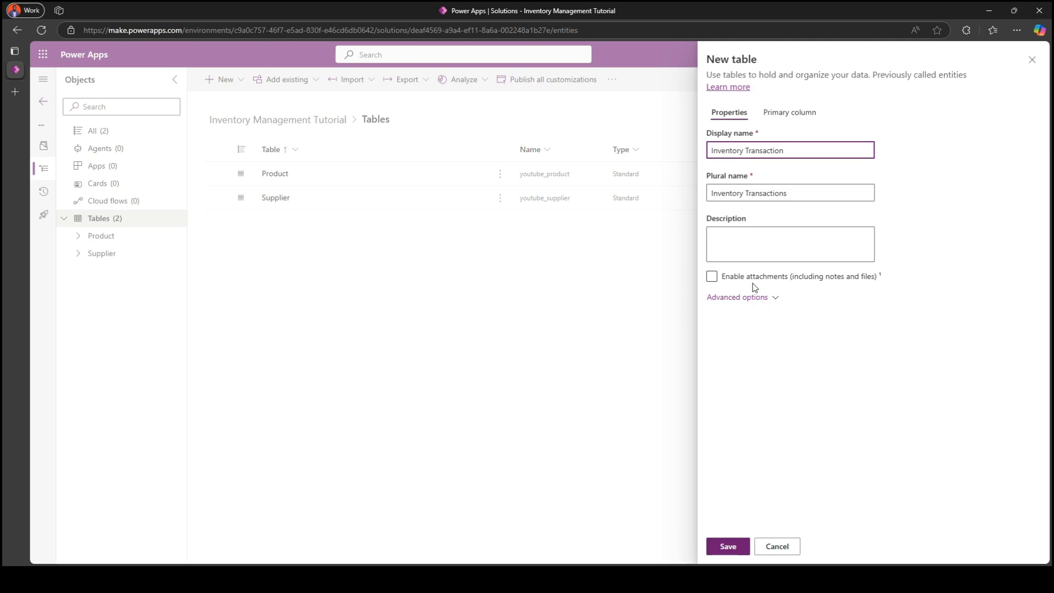
left_click(760, 299)
scroll(769, 330, "down", 5)
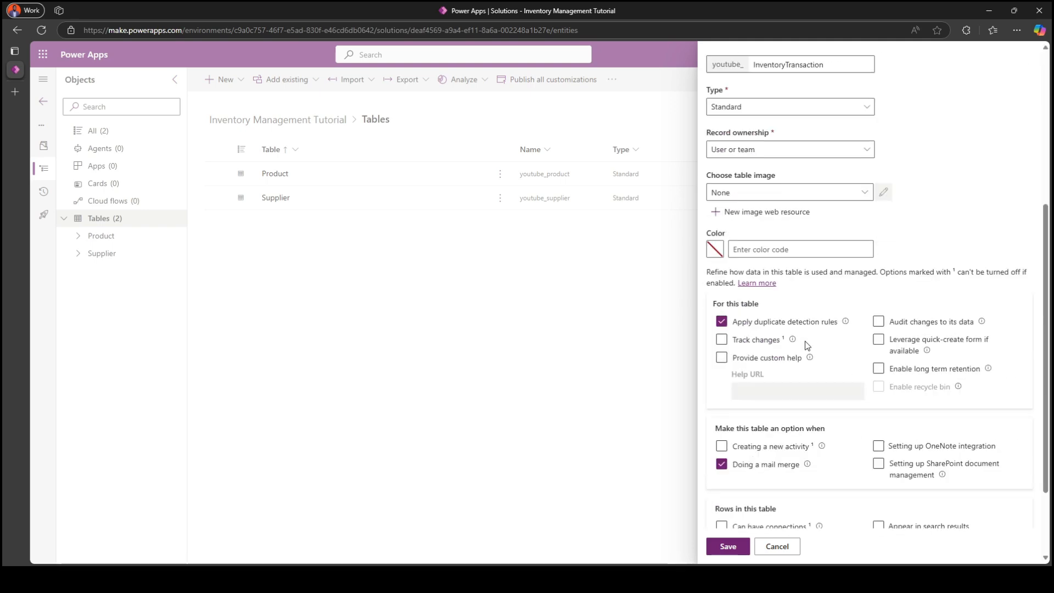
scroll(752, 533, "down", 2)
left_click(730, 546)
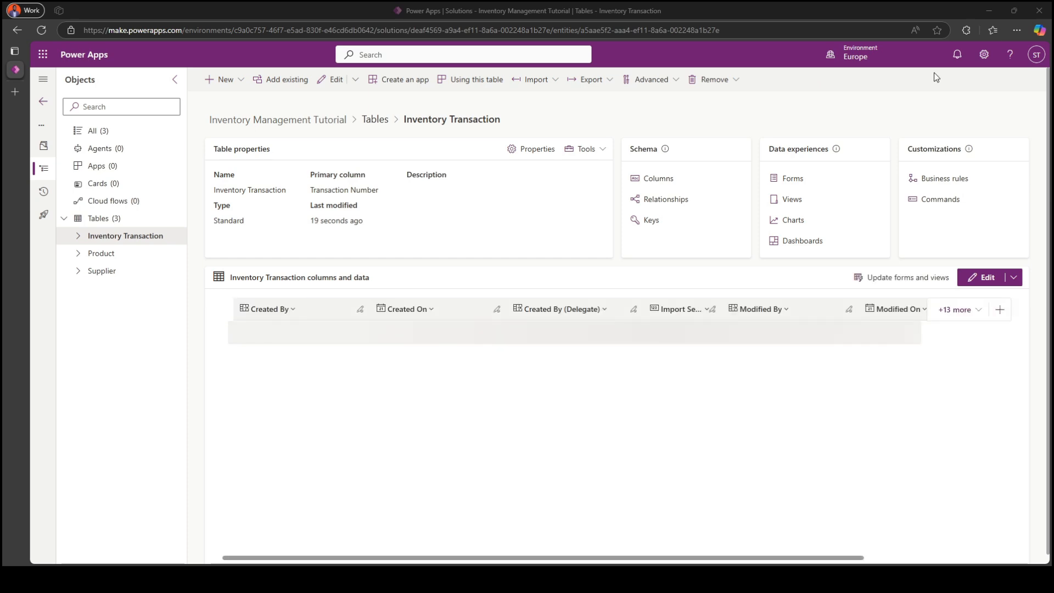
Step: Open the Inventory Transaction table's main Information form for editing and filter its table columns to the custom ones
left_click(791, 179)
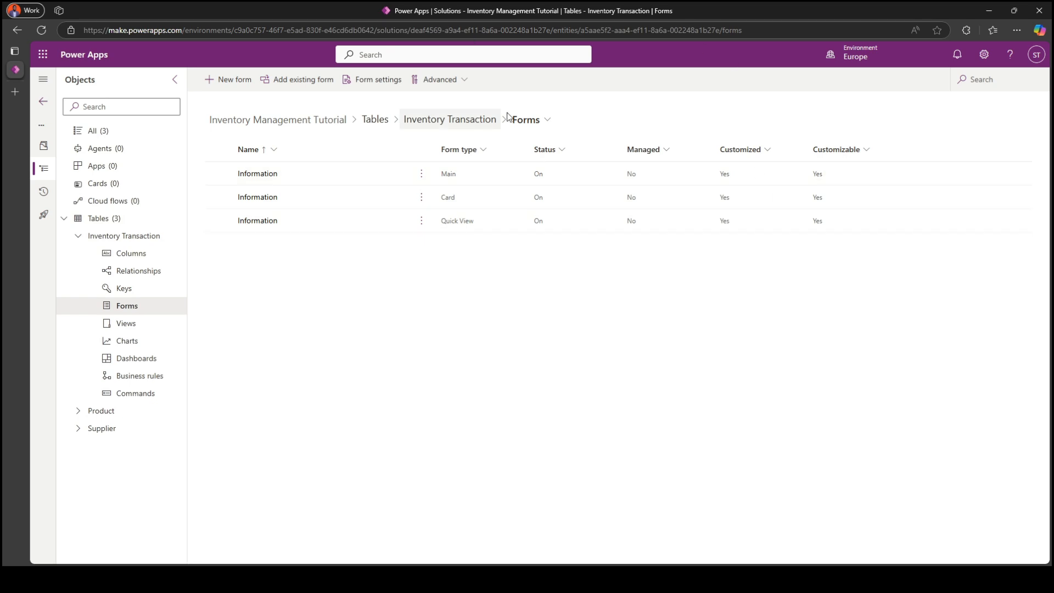
left_click(526, 119)
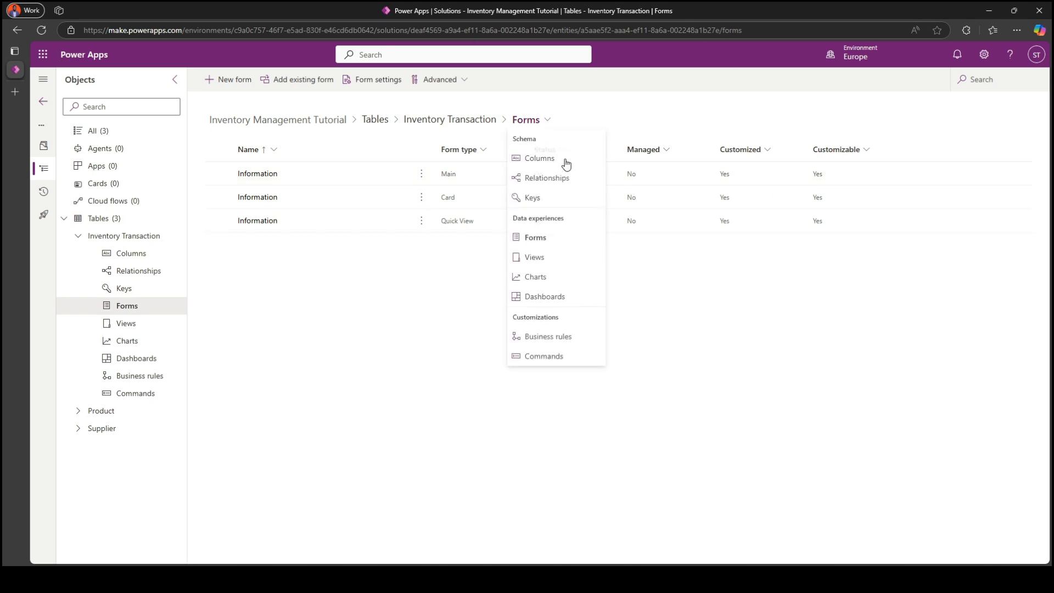
left_click(647, 312)
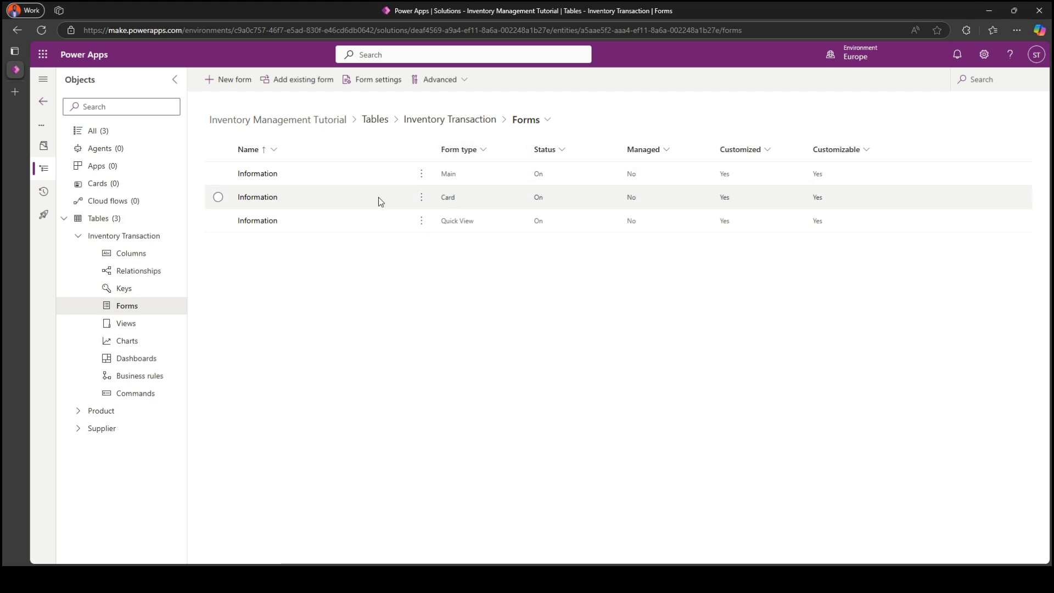
left_click(258, 174)
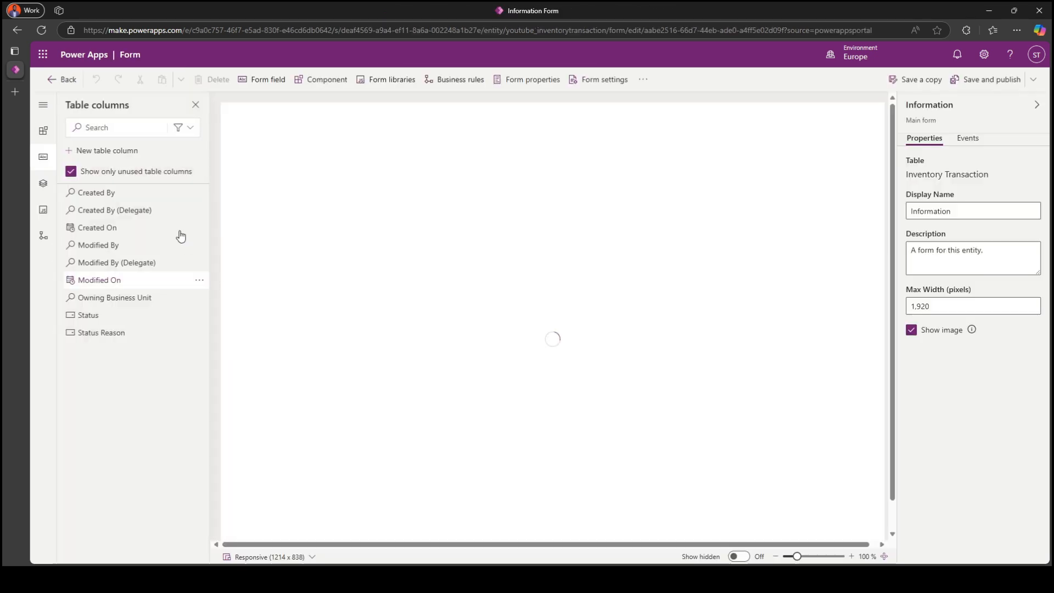
left_click(189, 129)
left_click(131, 183)
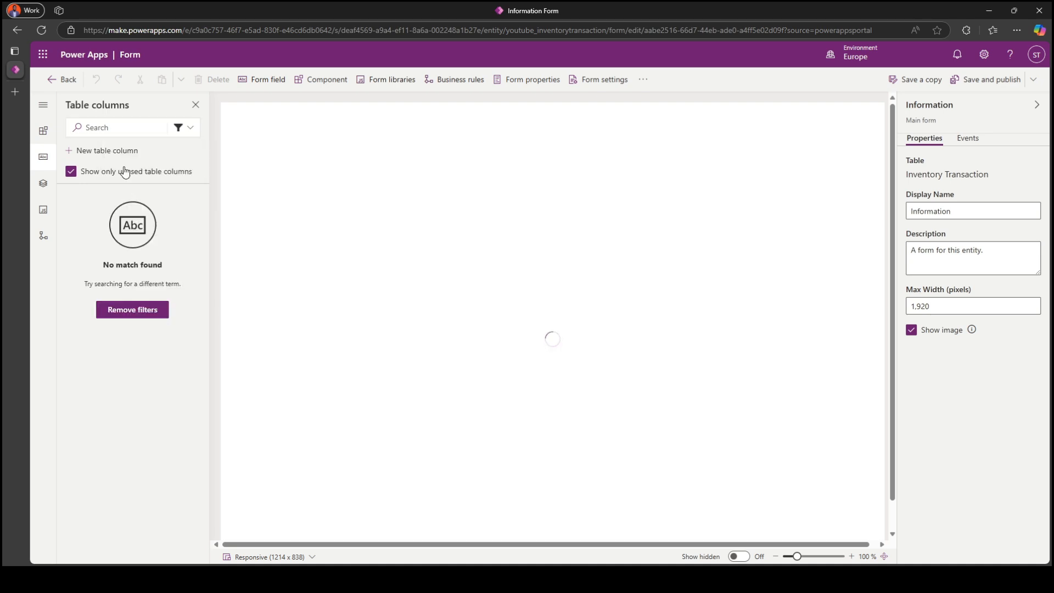
left_click(107, 150)
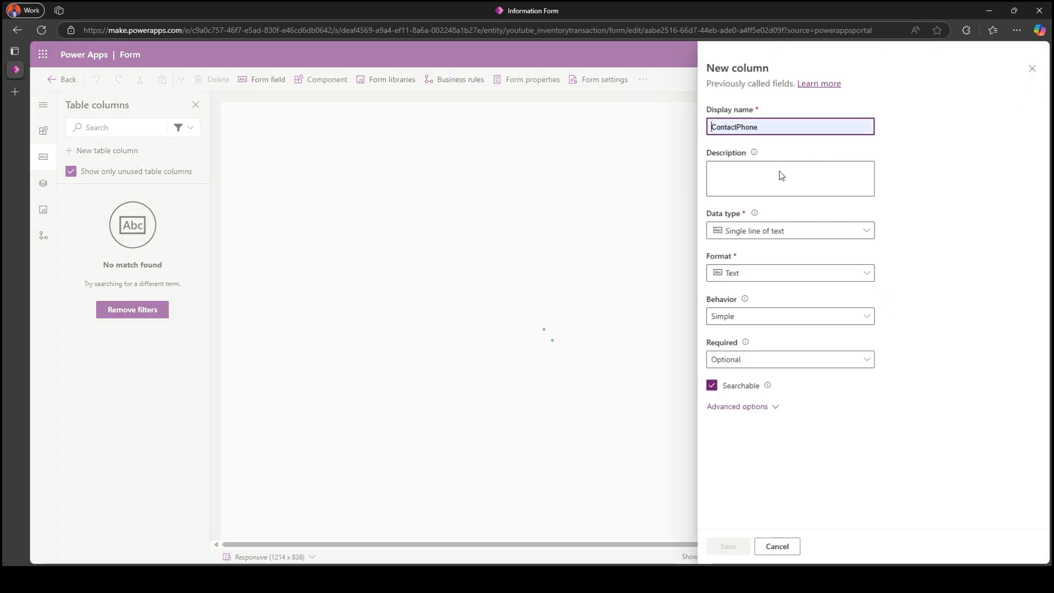
type("TransactionType")
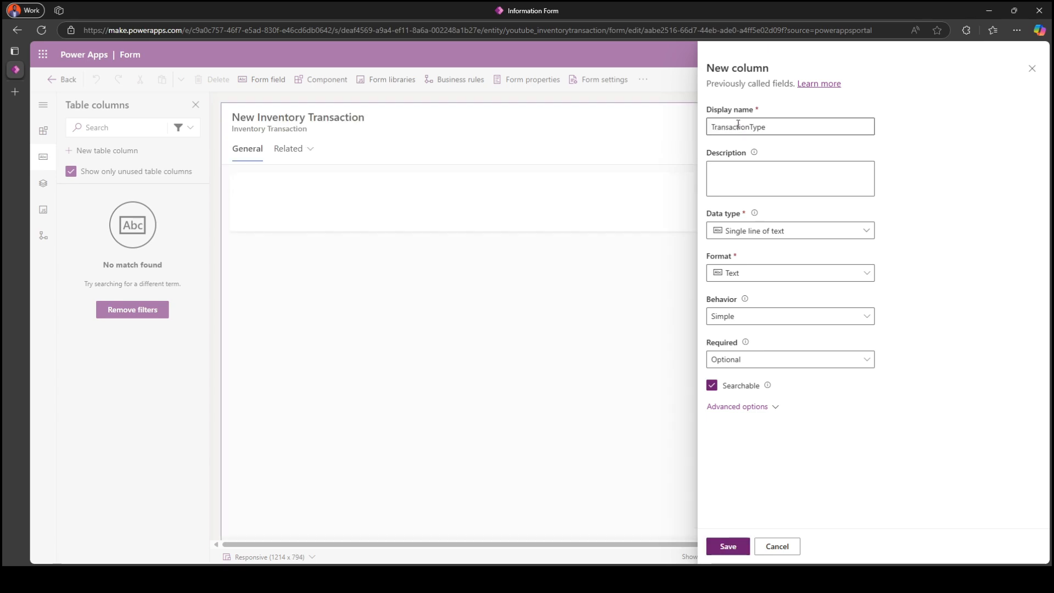
left_click(752, 128)
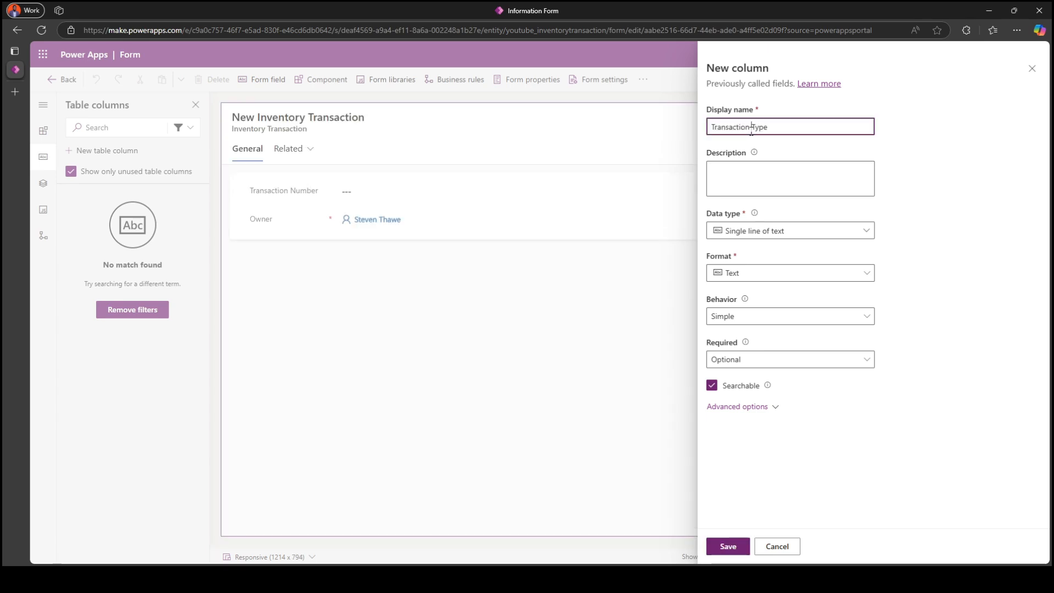
left_click(758, 231)
left_click(738, 433)
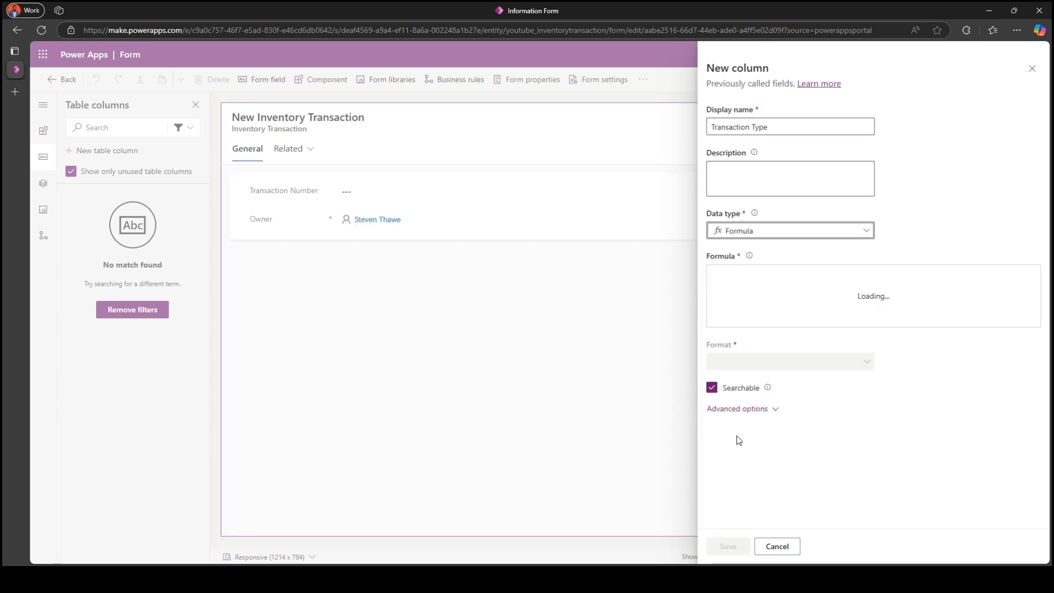
left_click(758, 231)
mouse_move(757, 354)
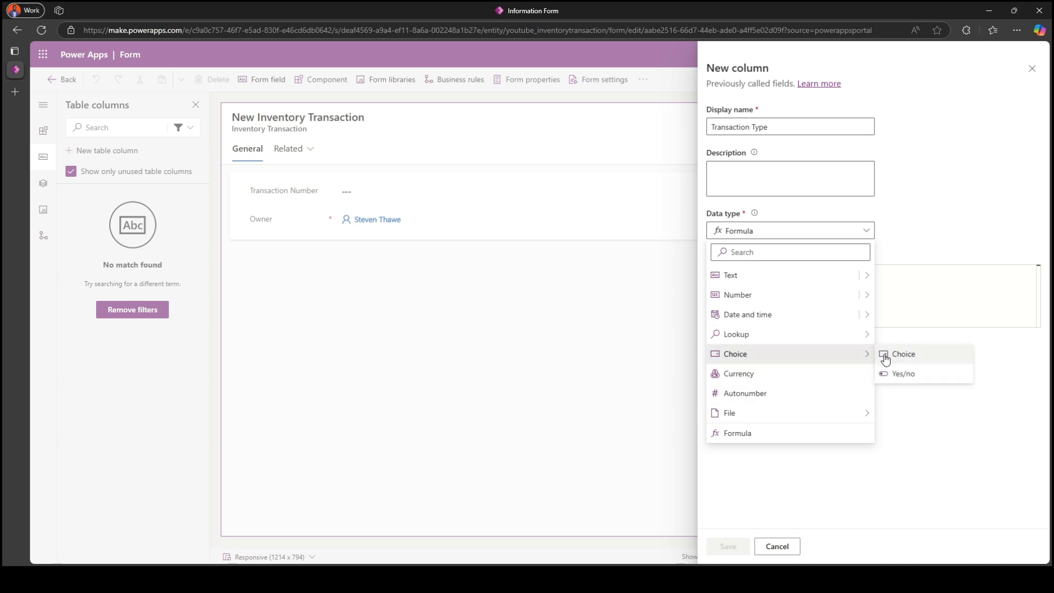
left_click(886, 353)
scroll(760, 494, "down", 2)
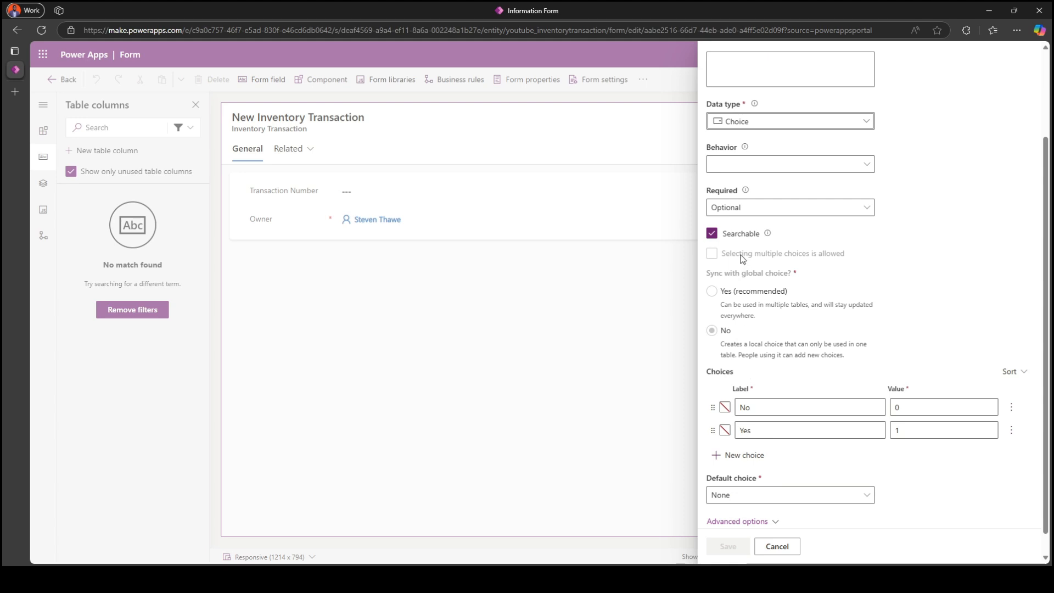
scroll(719, 328, "up", 3)
left_click(786, 235)
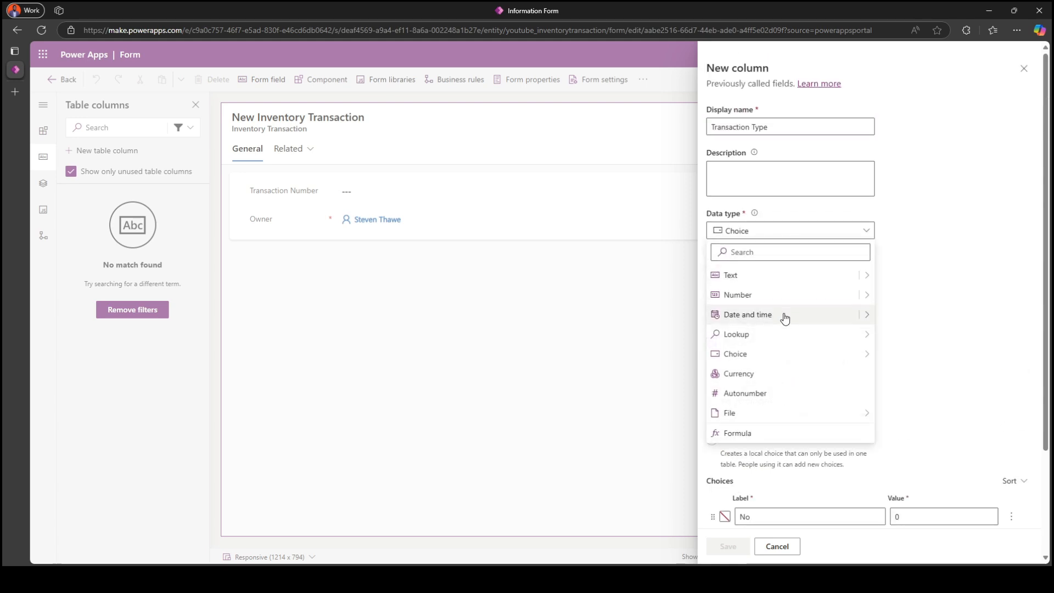
mouse_move(864, 356)
left_click(896, 356)
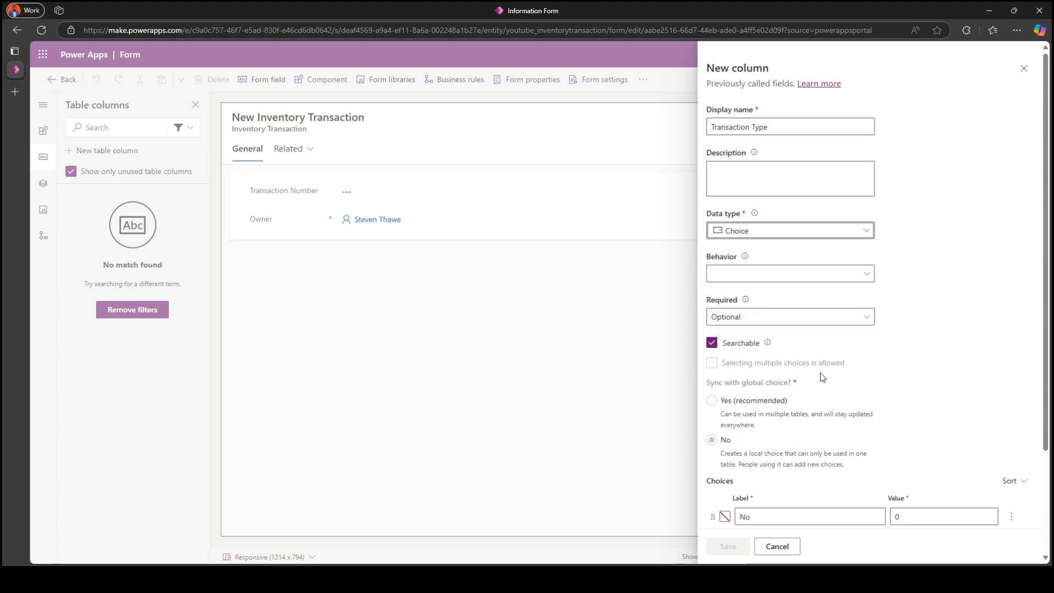
scroll(819, 376, "down", 3)
left_click(792, 545)
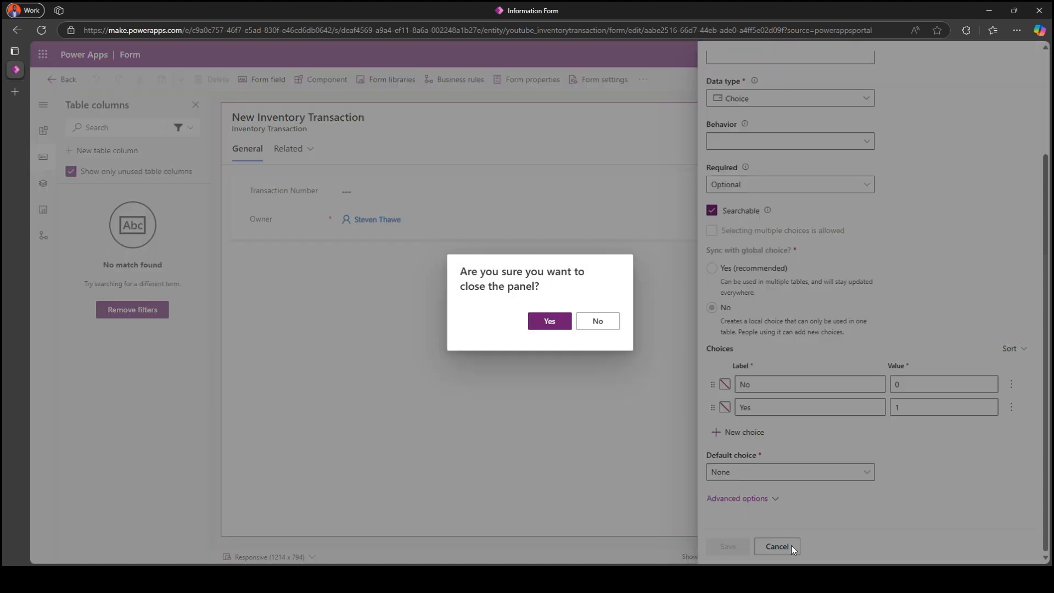
left_click(563, 317)
Step: Start a new Inventory Transaction column named Transaction Type with the Choice data type
left_click(104, 151)
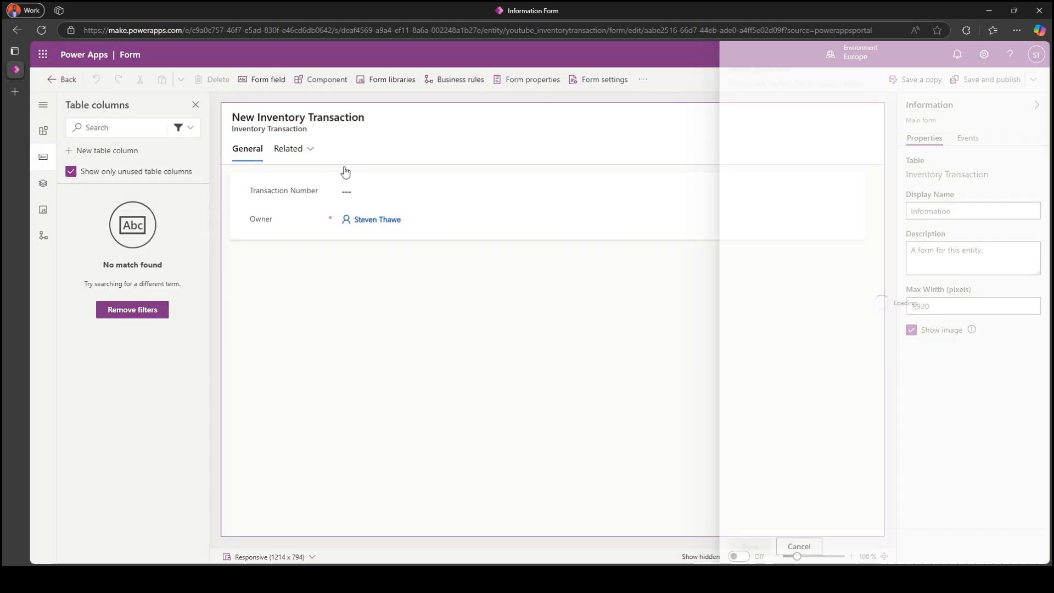
type("TransactionType")
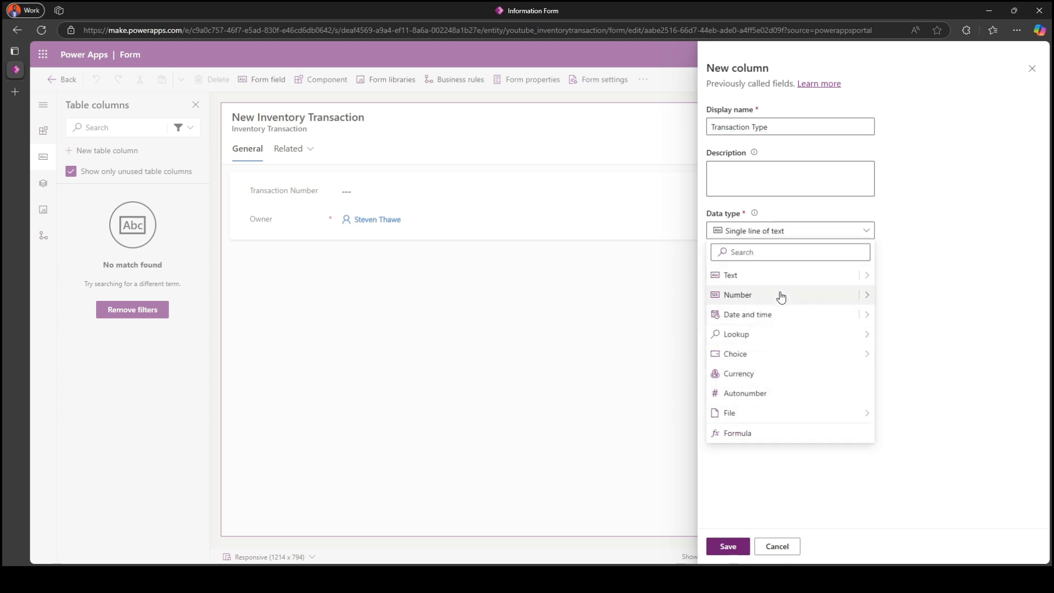
left_click(763, 231)
mouse_move(766, 368)
left_click(904, 353)
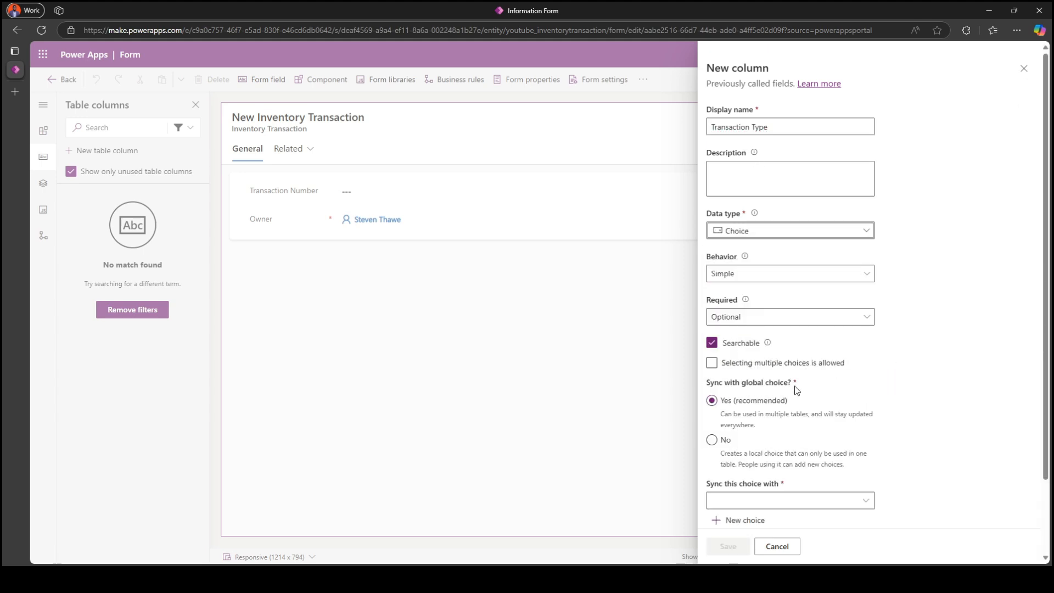
Step: Turn off syncing Transaction Type with a global choice, define the local choices In and Out, and save the column
scroll(758, 410, "down", 2)
left_click(712, 351)
left_click(764, 428)
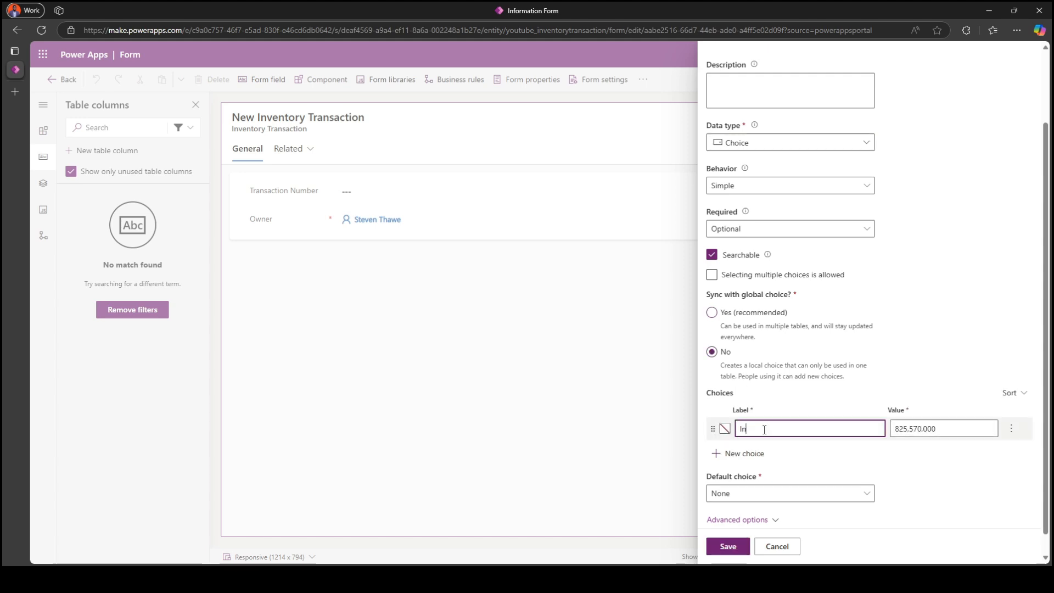
type("In")
left_click(750, 454)
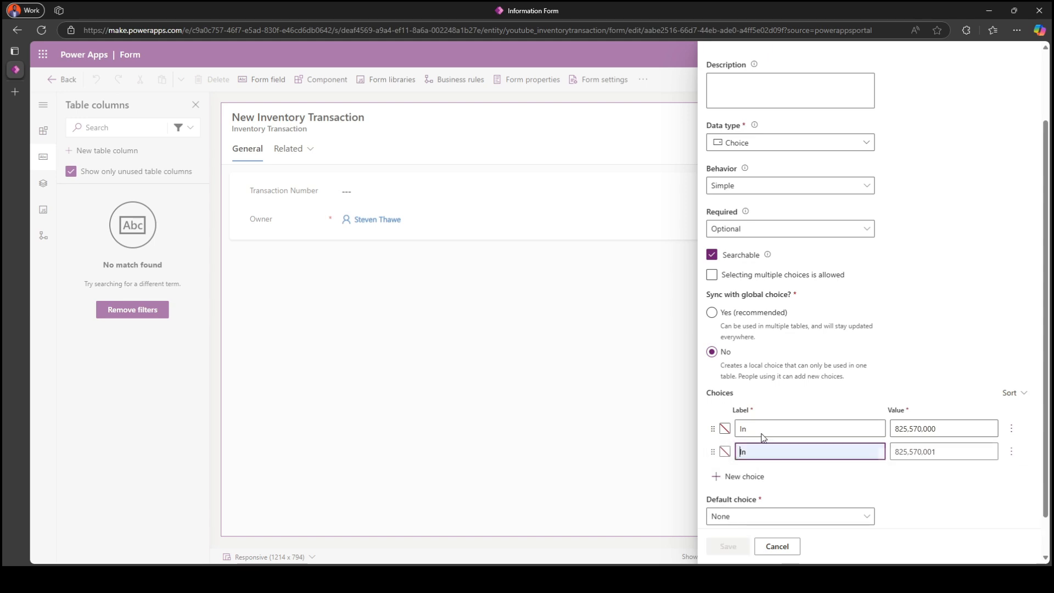
type("Out")
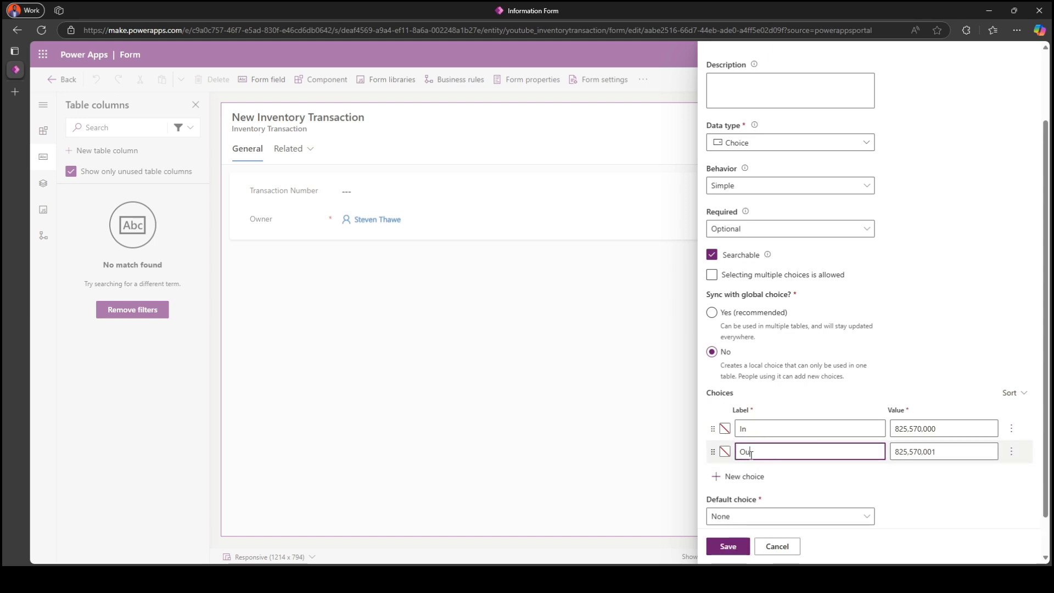
scroll(810, 443, "up", 2)
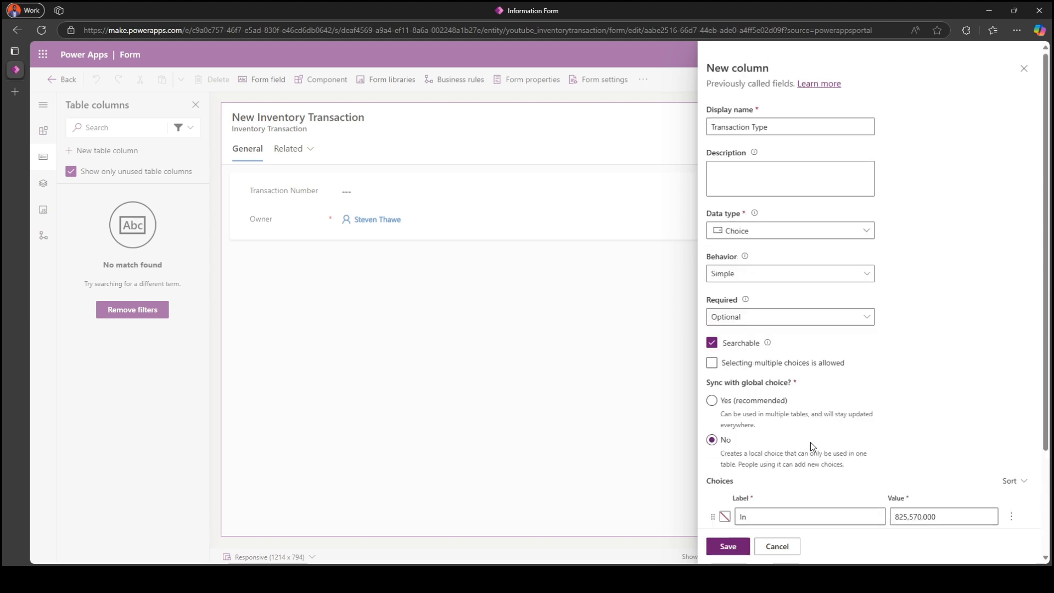
left_click(729, 548)
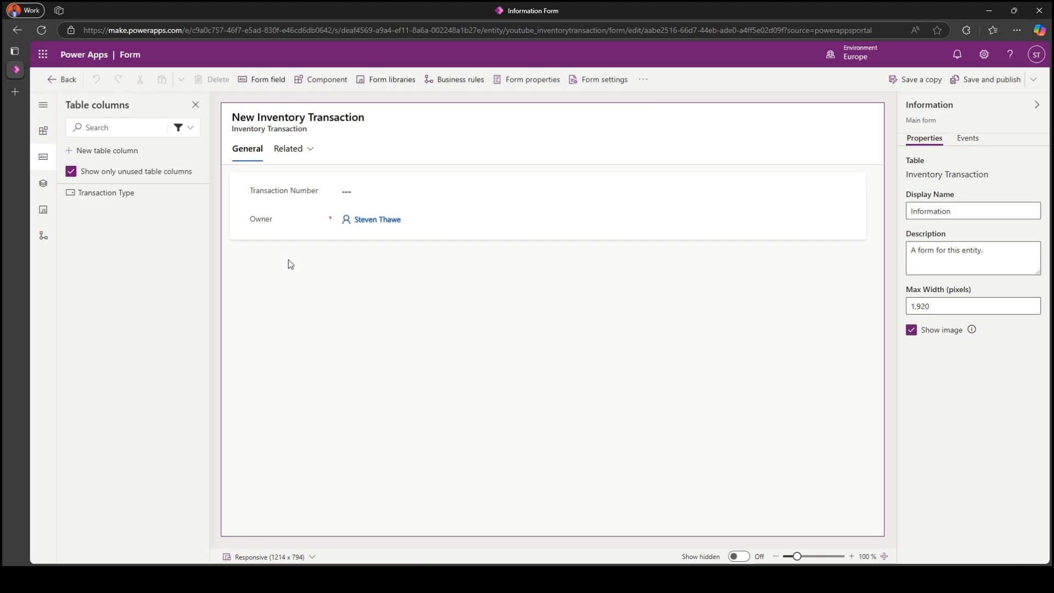
Step: Change the Transaction Number column's data type to Autonumber and save it with the default string-prefixed numbering
left_click(279, 197)
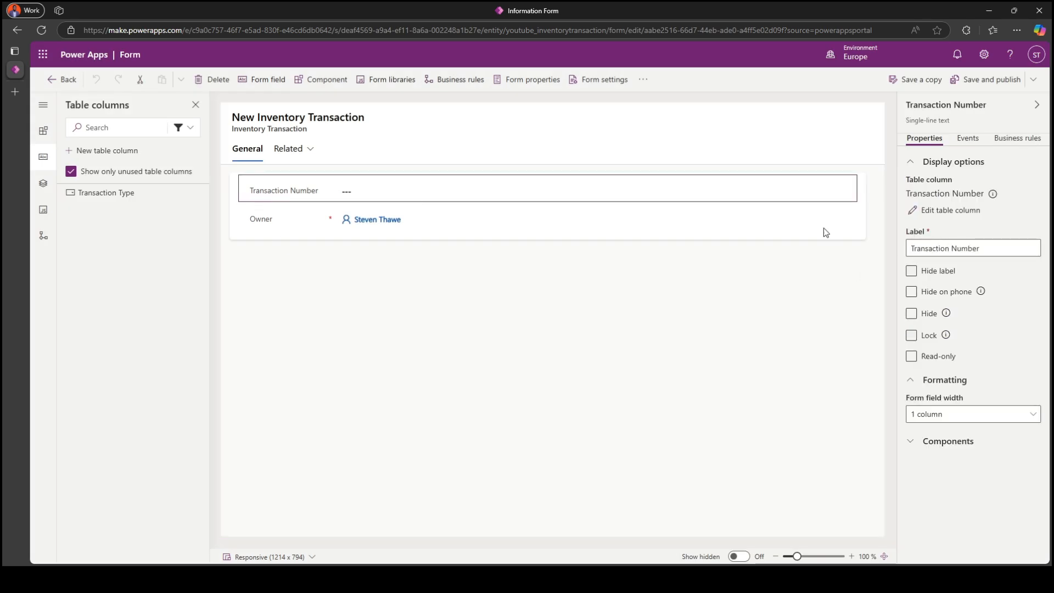
left_click(949, 211)
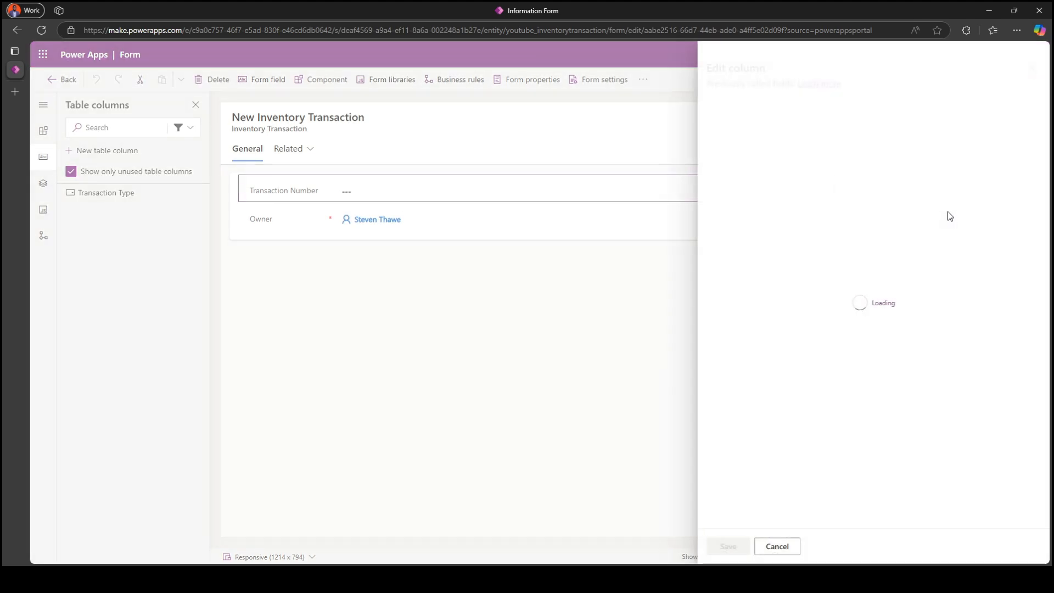
left_click(828, 231)
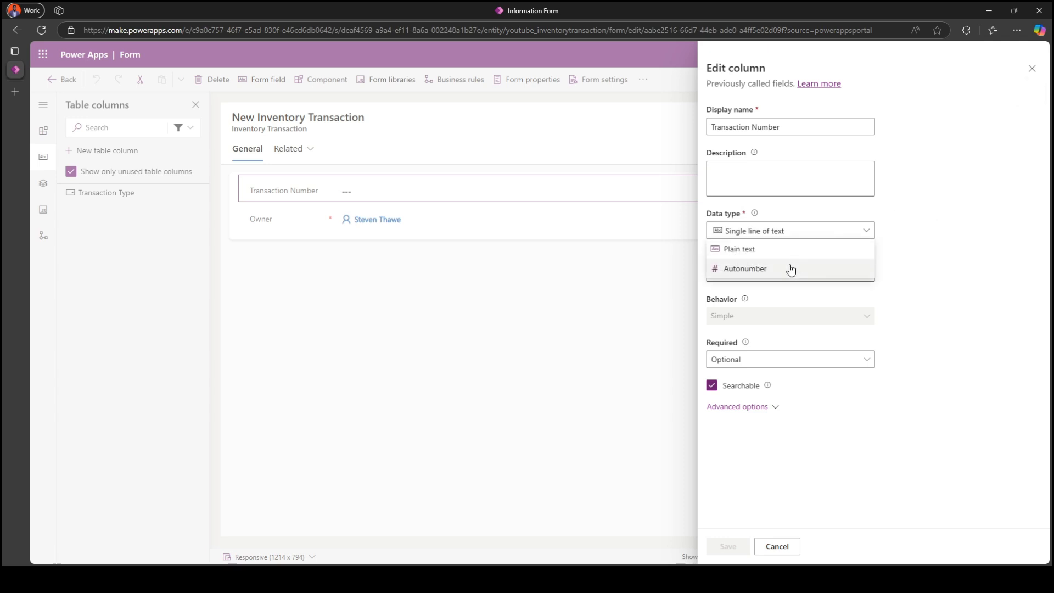
left_click(791, 268)
scroll(730, 467, "down", 1)
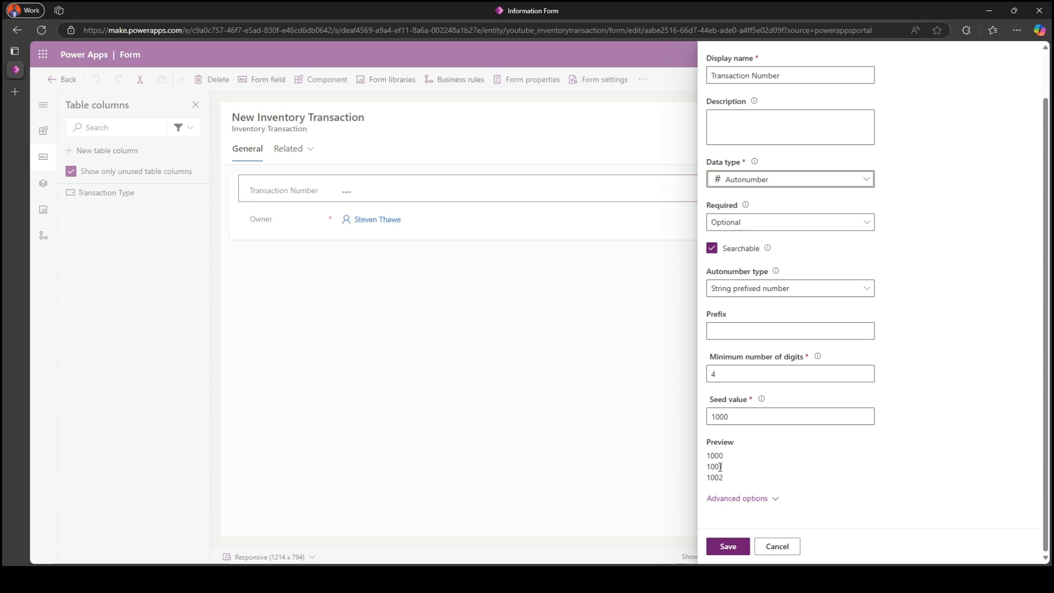
left_click(728, 546)
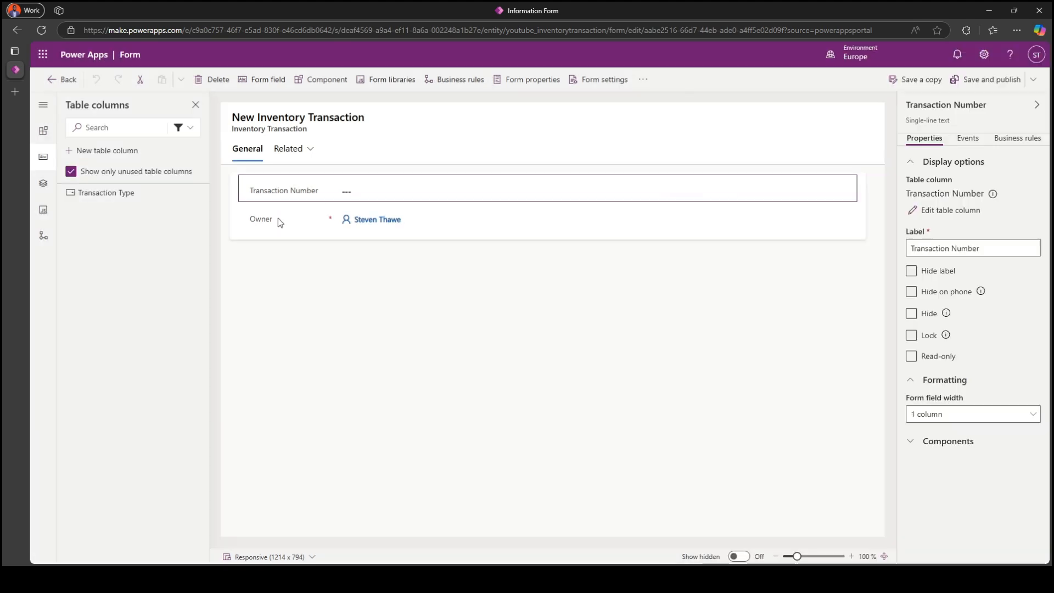
Step: Move the Transaction Number and Owner fields into the form header and add Transaction Type to the General section
left_click_drag(277, 193, 567, 131)
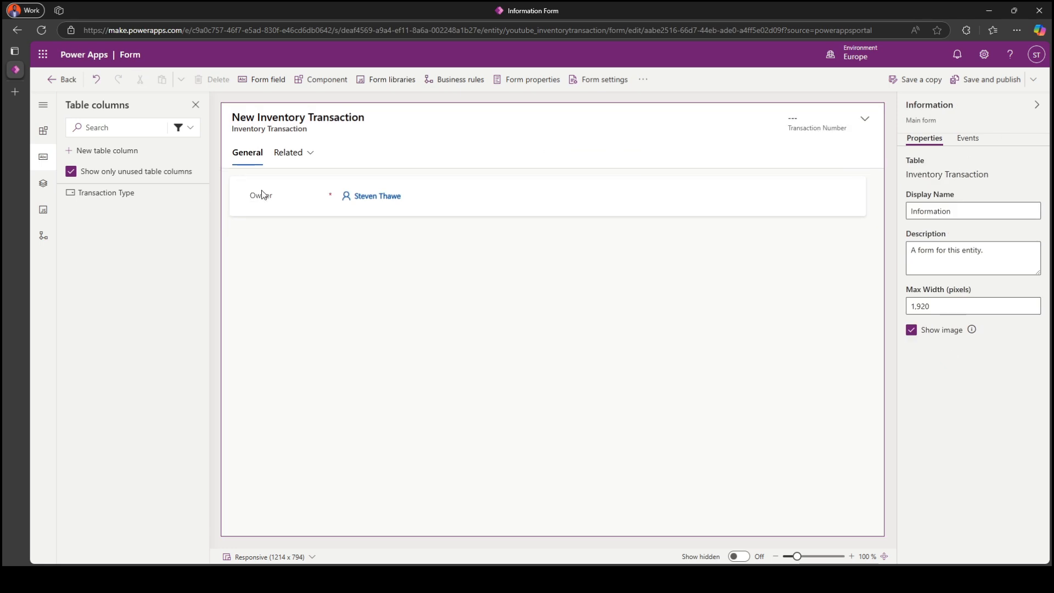
left_click_drag(263, 192, 840, 124)
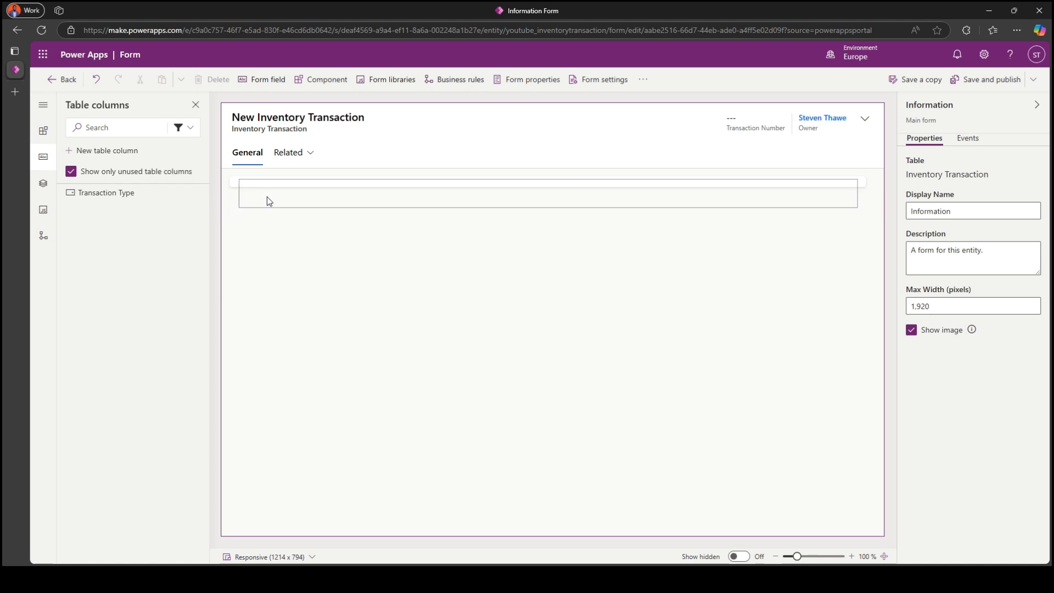
left_click(251, 182)
left_click(83, 193)
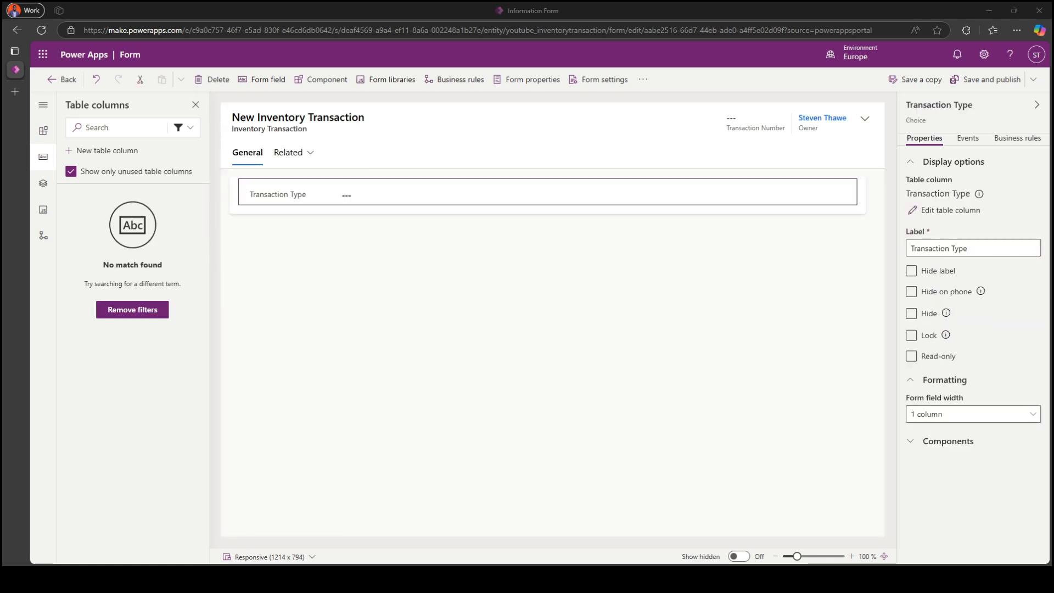
Step: Create a Whole number column named Quantity and add it to the form below Transaction Type
left_click(133, 151)
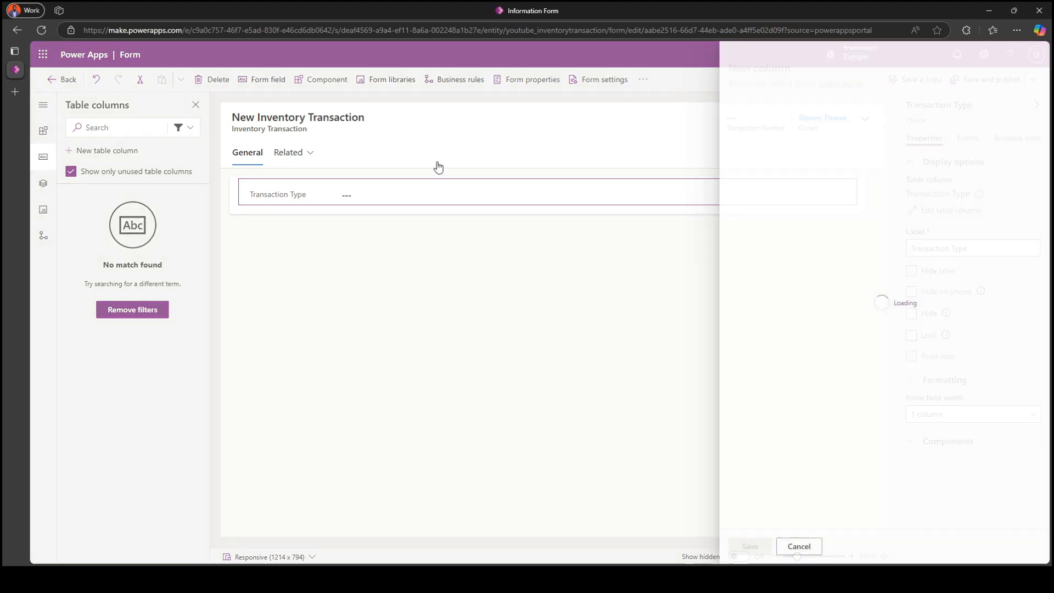
left_click(781, 128)
type("Quantity")
left_click(736, 231)
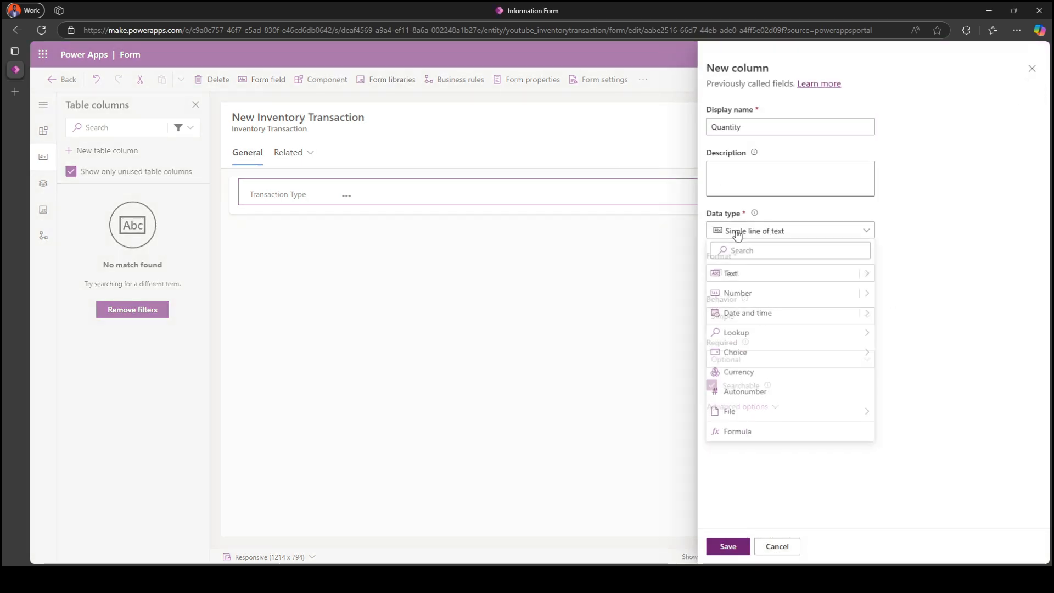
left_click(867, 296)
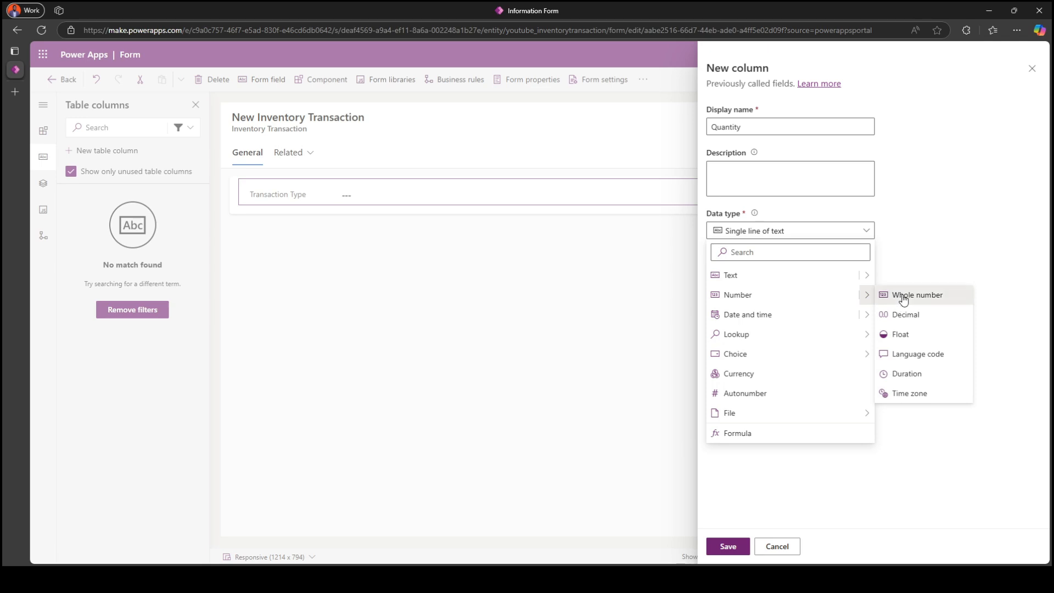
left_click(897, 298)
left_click(730, 546)
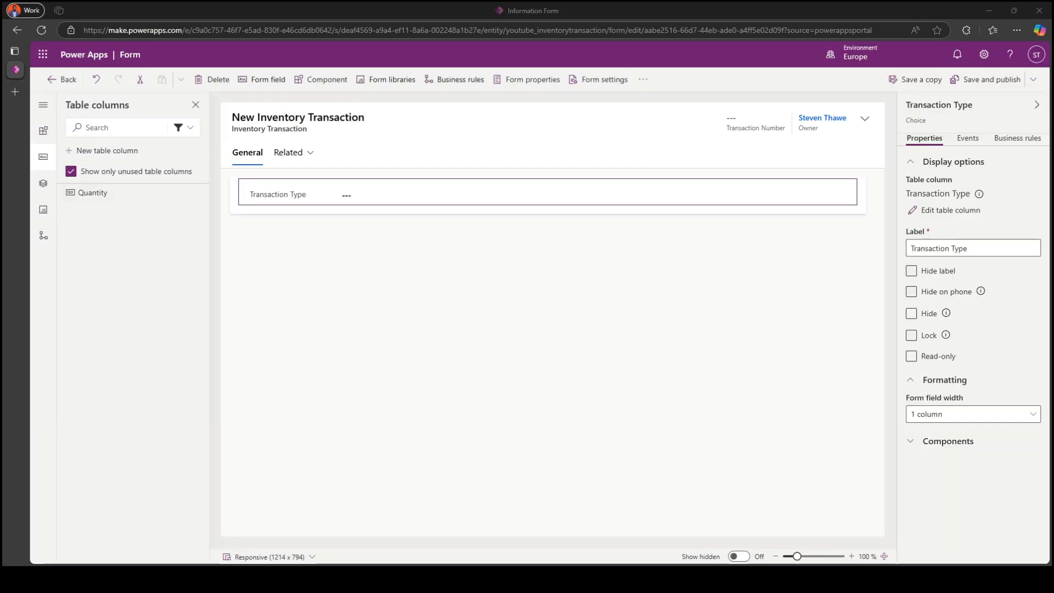
left_click(124, 197)
Step: Create a column named Transaction Date with the Date only data type and save it
left_click(102, 151)
left_click(849, 132)
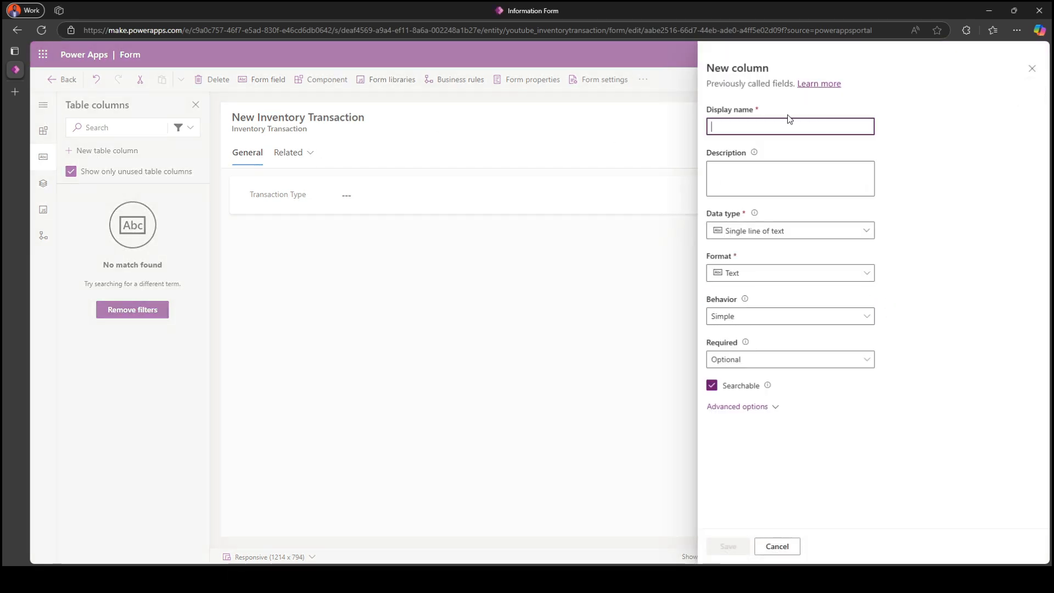
type("TransactionDate")
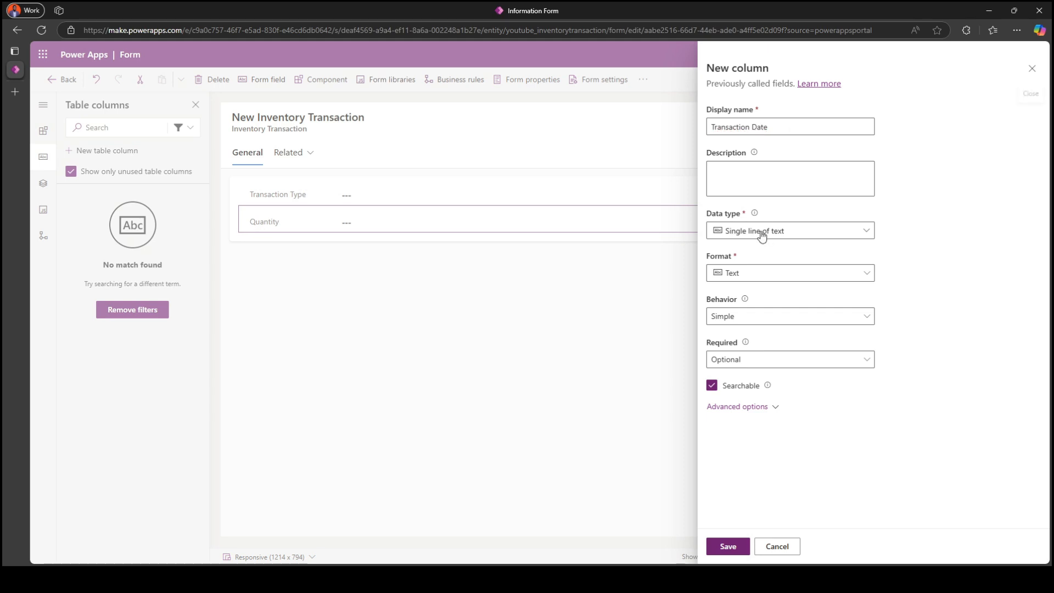
left_click(760, 231)
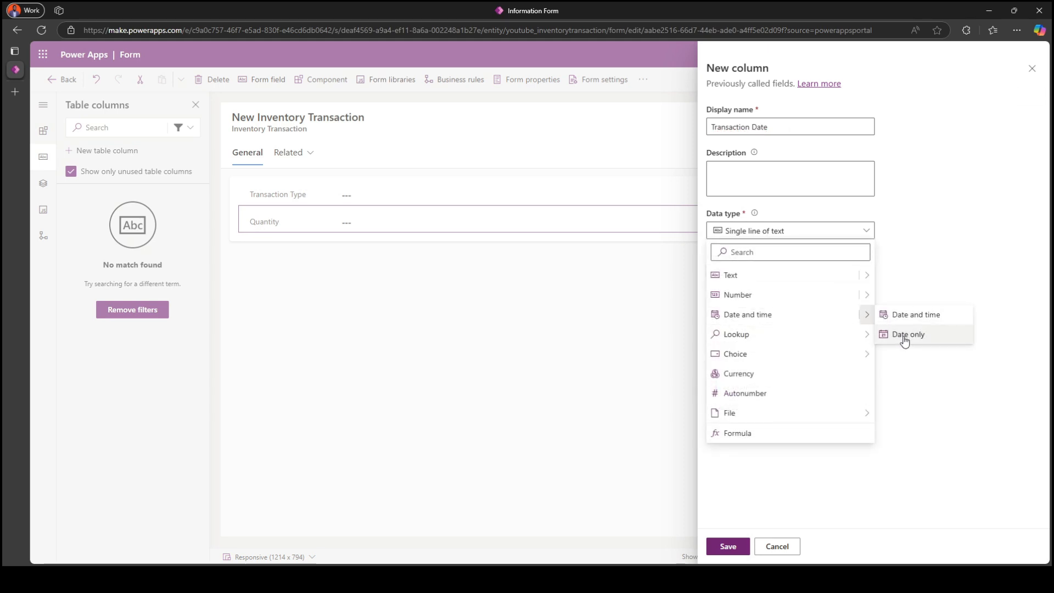
left_click(903, 334)
left_click(712, 546)
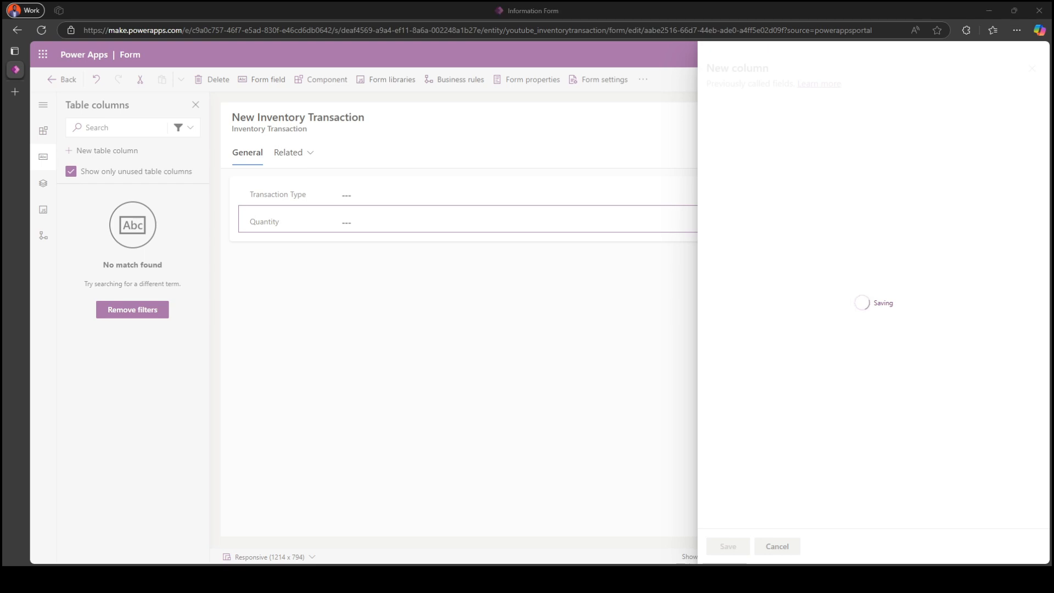
Step: Create a Description column for multiple lines of text, and add the Transaction Date and Description fields to the form
left_click(134, 150)
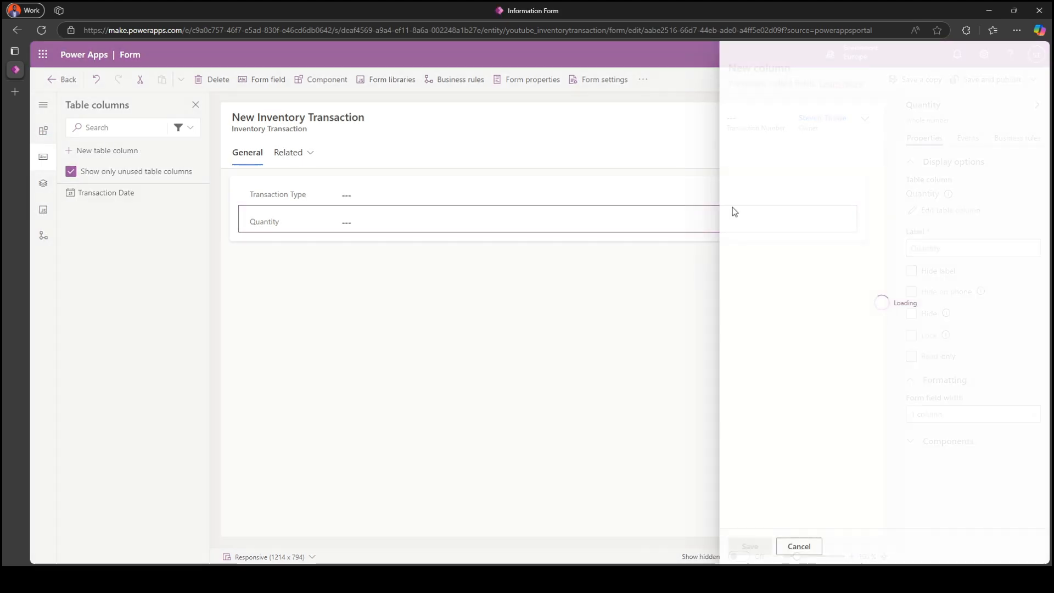
type("Description")
left_click(763, 231)
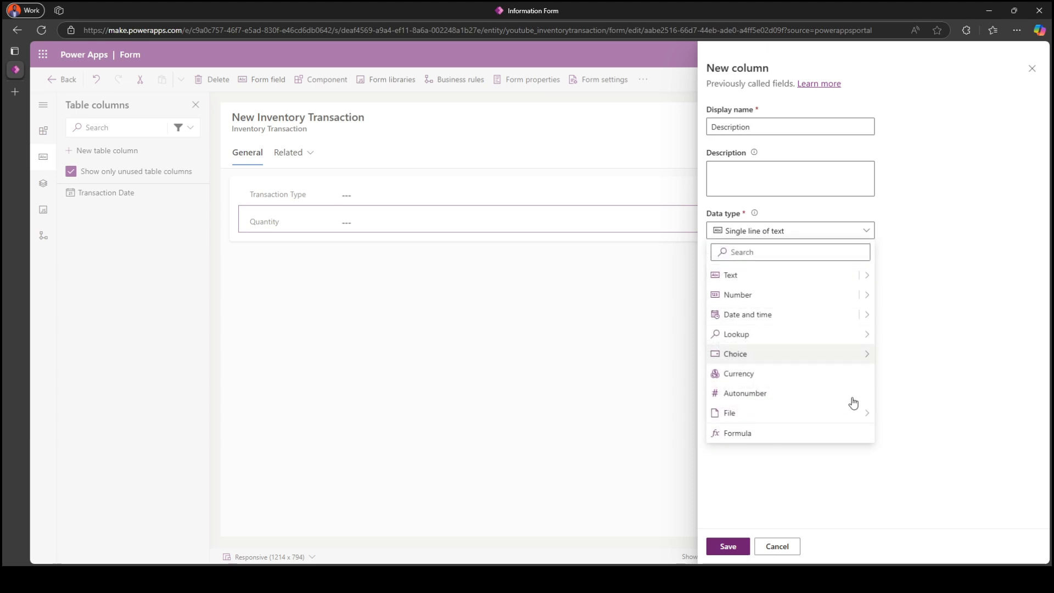
mouse_move(868, 276)
left_click(911, 454)
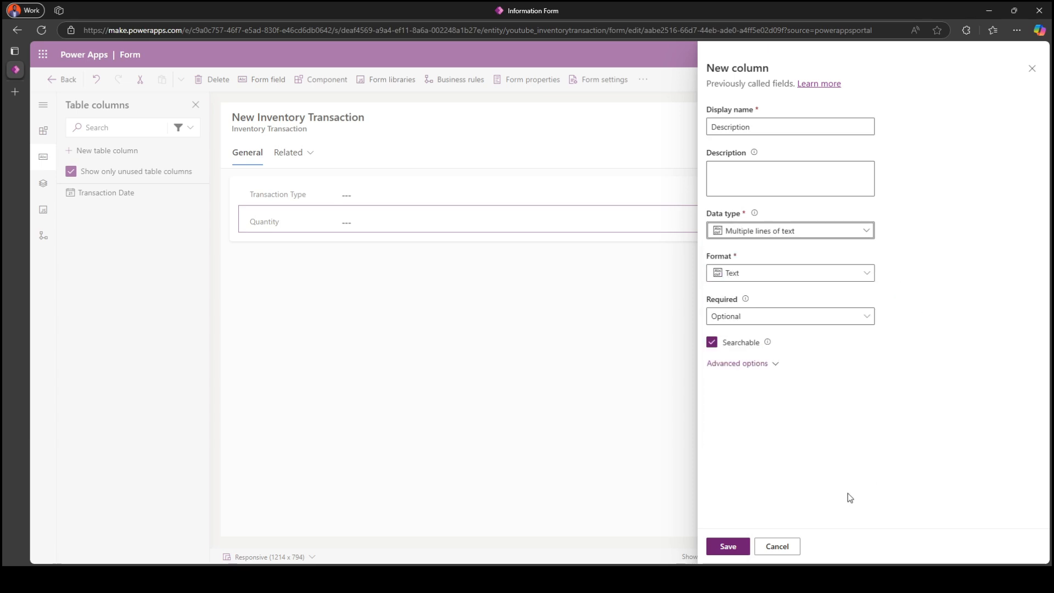
left_click(738, 549)
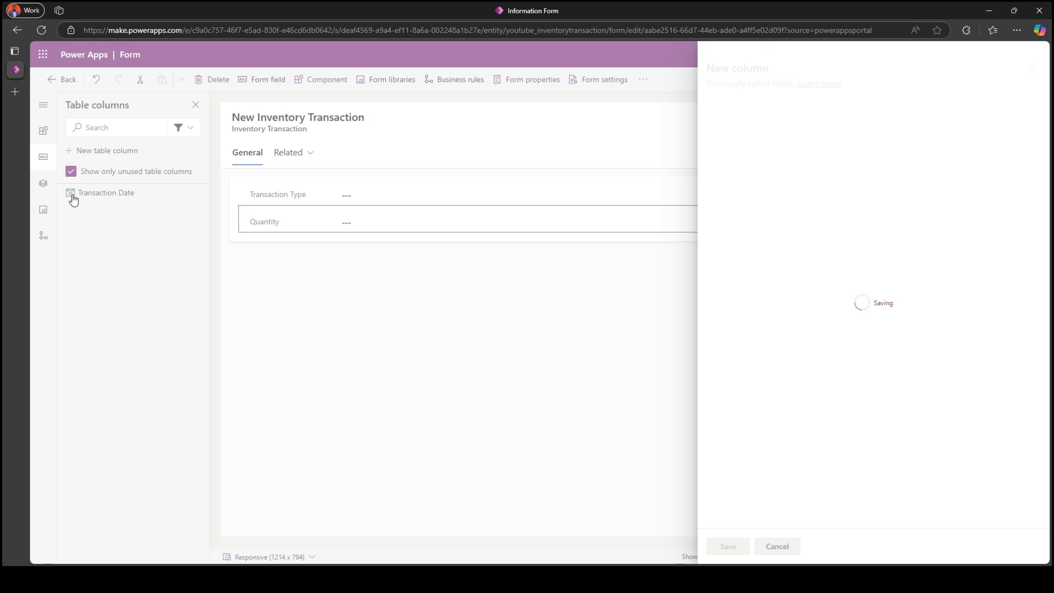
left_click(87, 210)
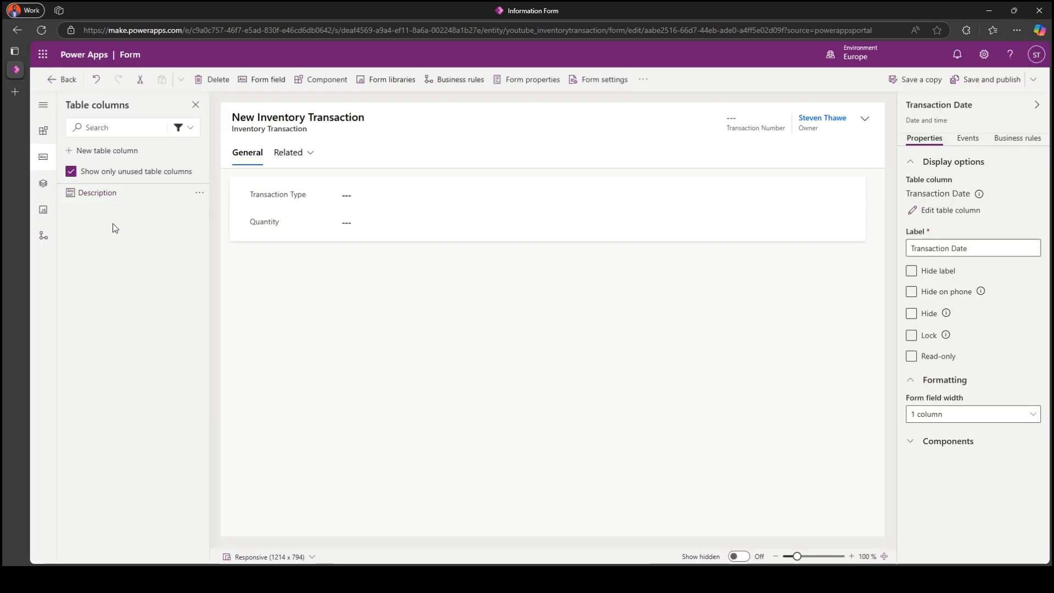
left_click(118, 195)
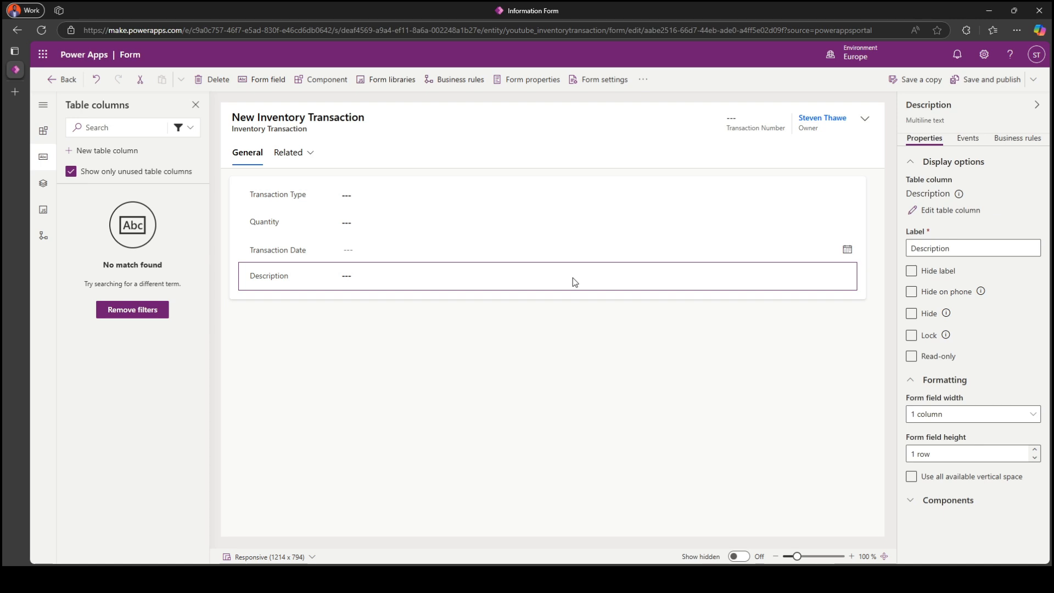
Step: Create a Lookup column named Product with Product as its related table and save it
left_click(130, 158)
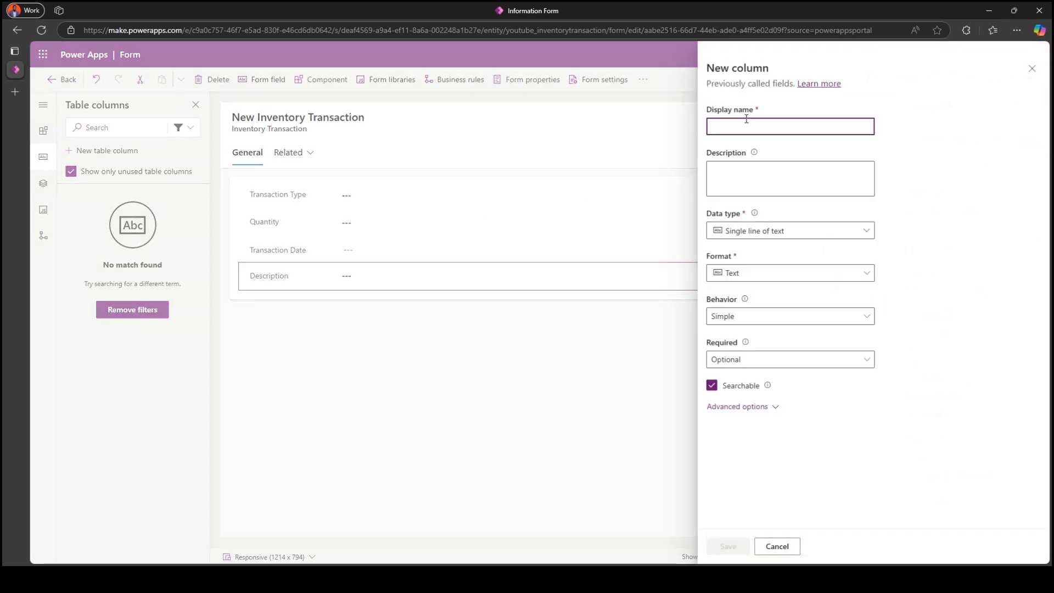
type("Pro")
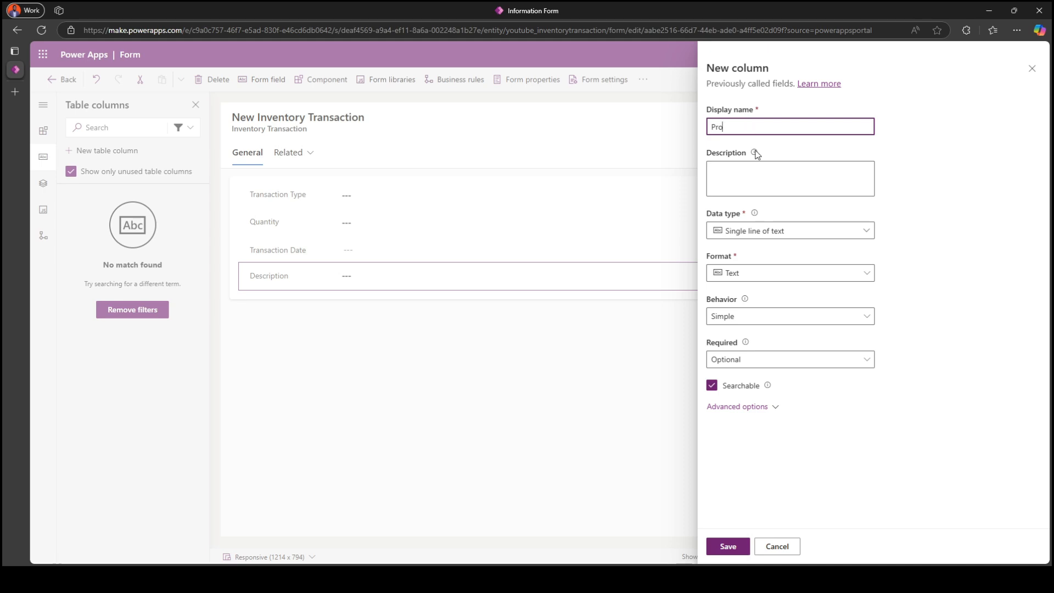
type("duct")
left_click(748, 230)
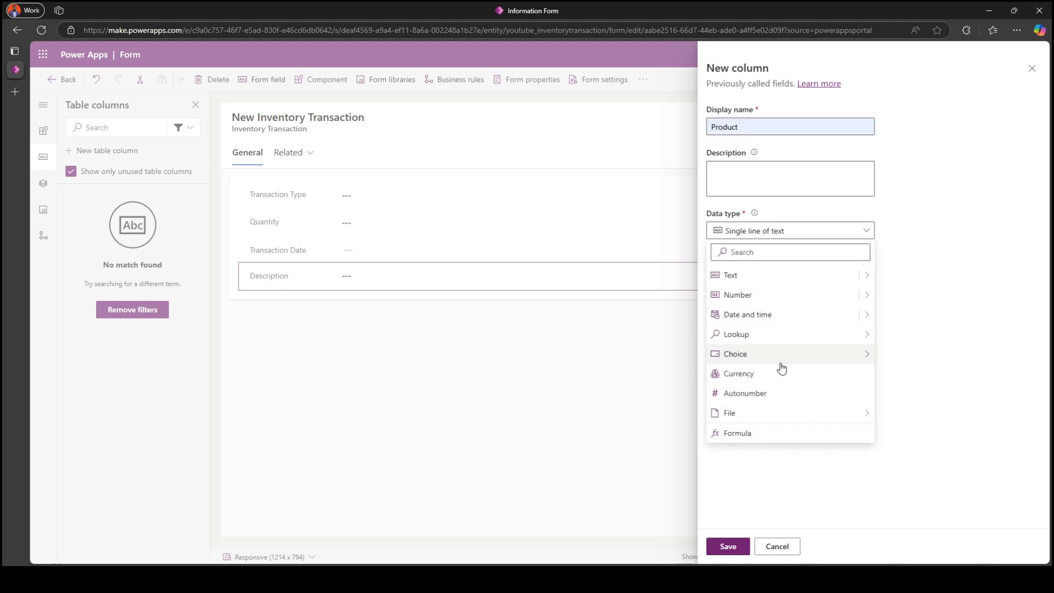
mouse_move(862, 335)
left_click(901, 336)
left_click(770, 340)
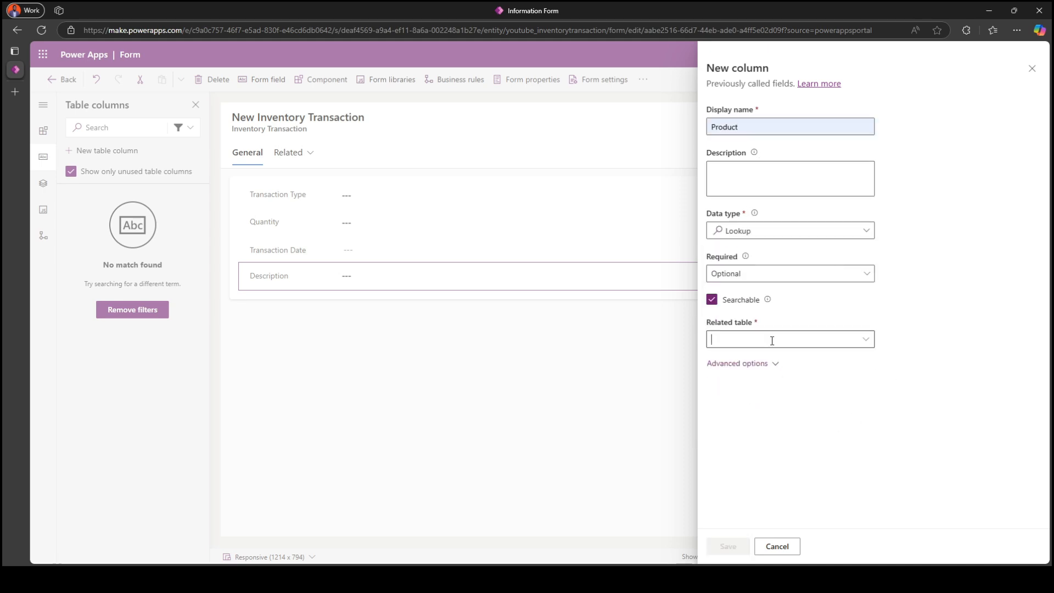
type("Pro")
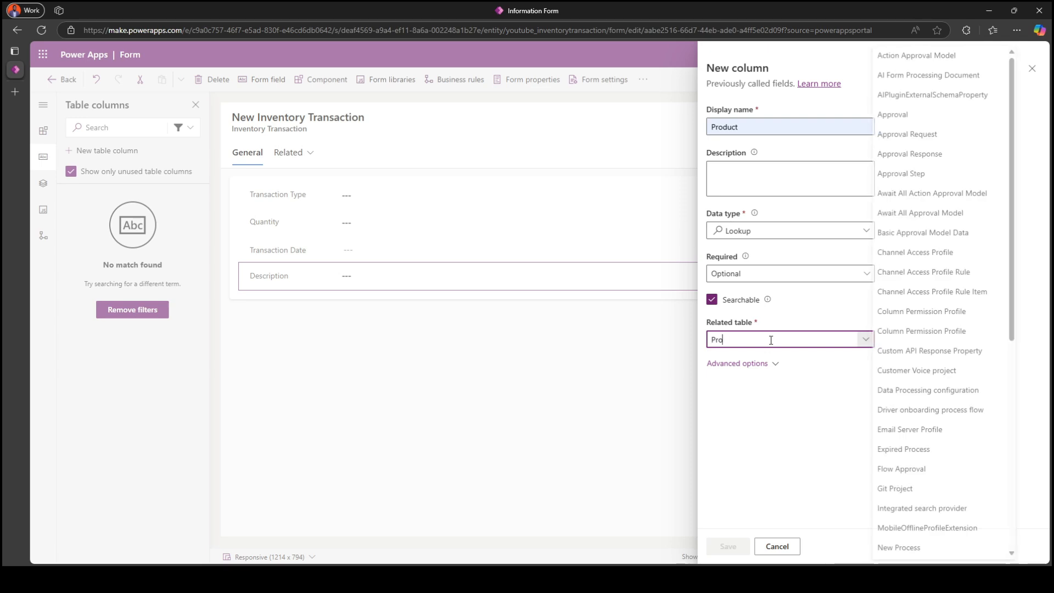
type("duc")
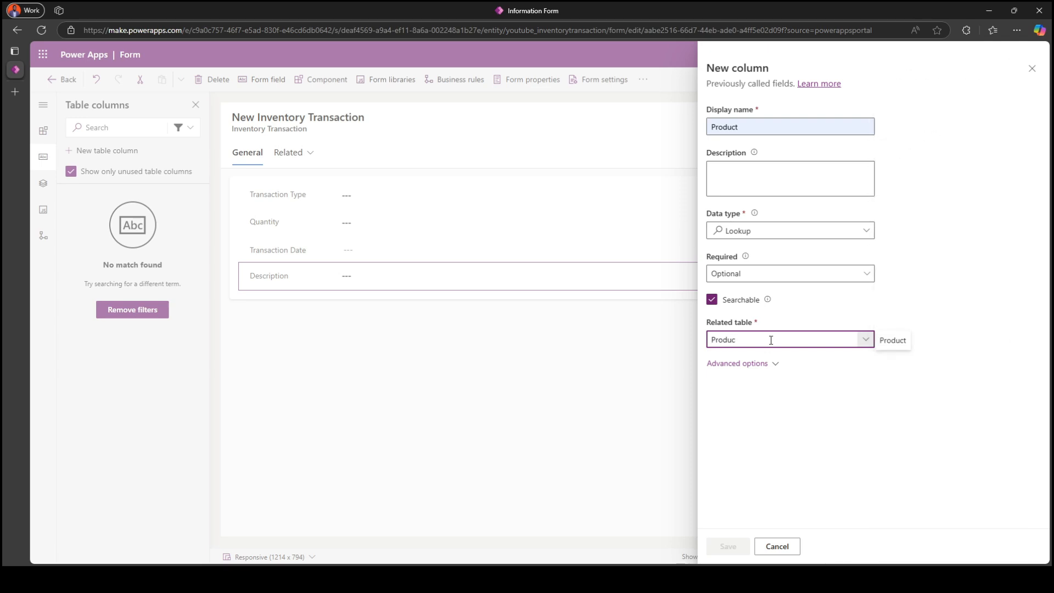
left_click(889, 340)
left_click(728, 547)
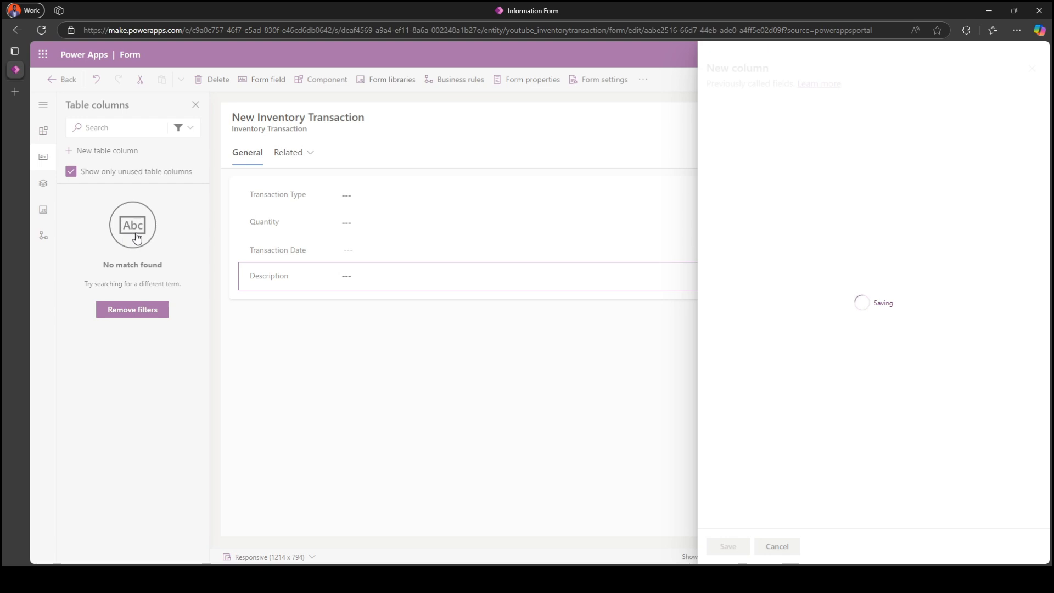
Step: Add the Product field above Transaction Type in the General section, then save and publish the form
left_click_drag(104, 187, 304, 189)
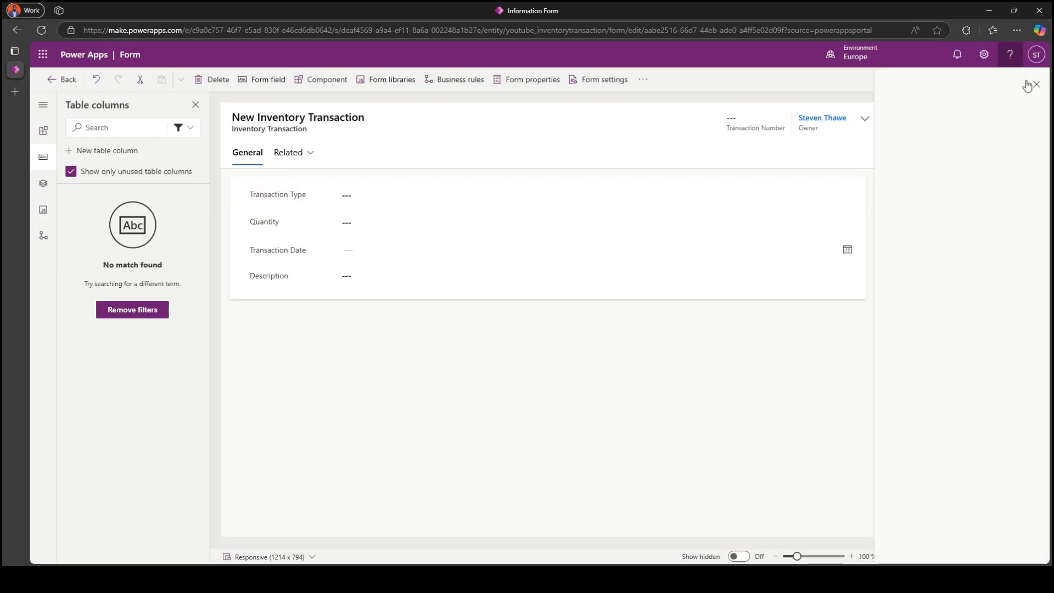
left_click(998, 87)
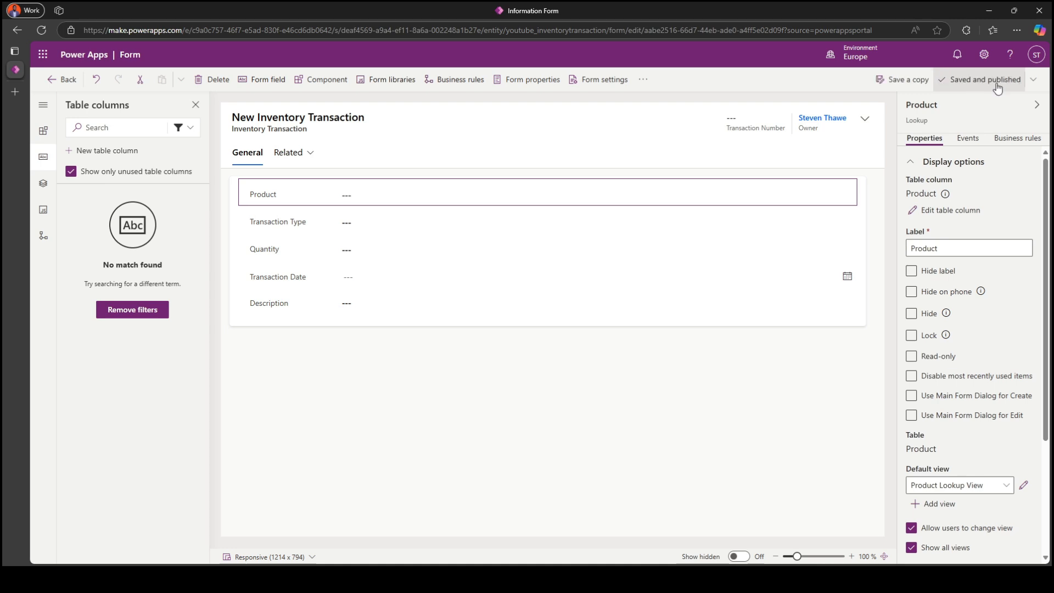
left_click(51, 81)
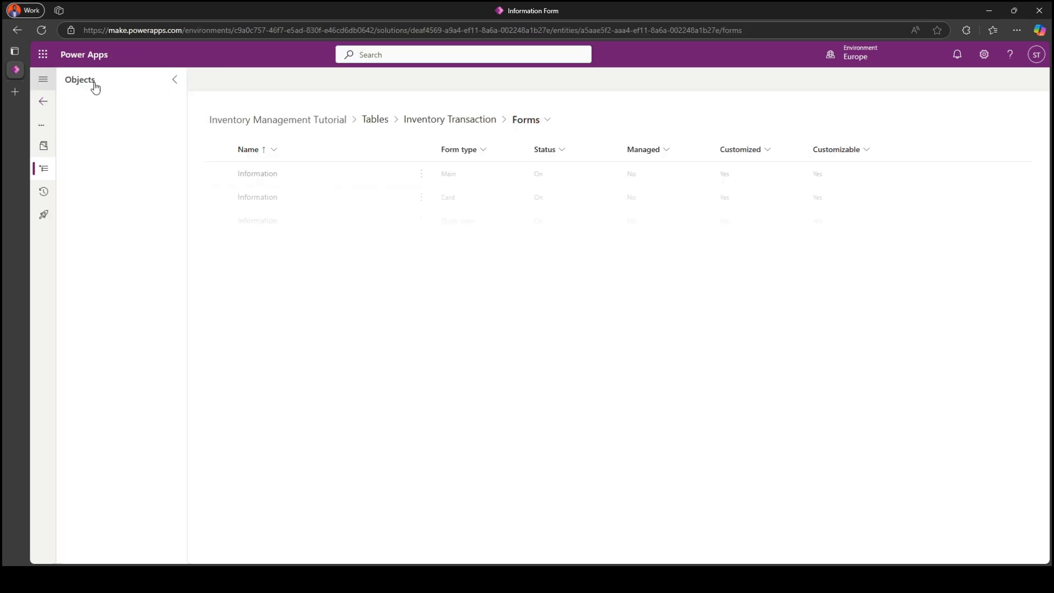
Step: Open the Active Inventory Transactions view, limit the listed table columns to custom ones and remove Created On from the view
left_click(548, 120)
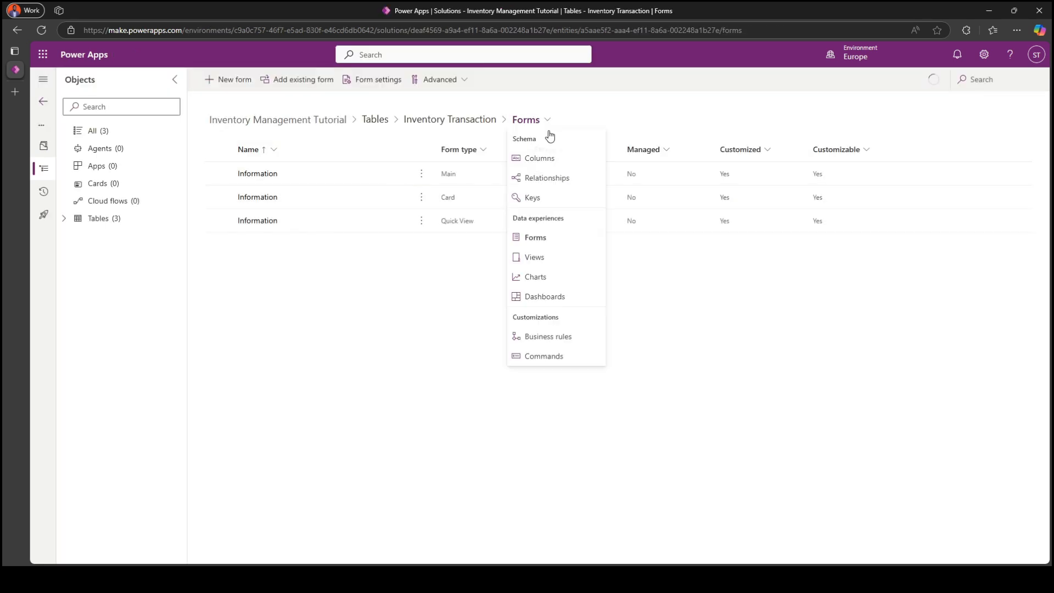
left_click(544, 257)
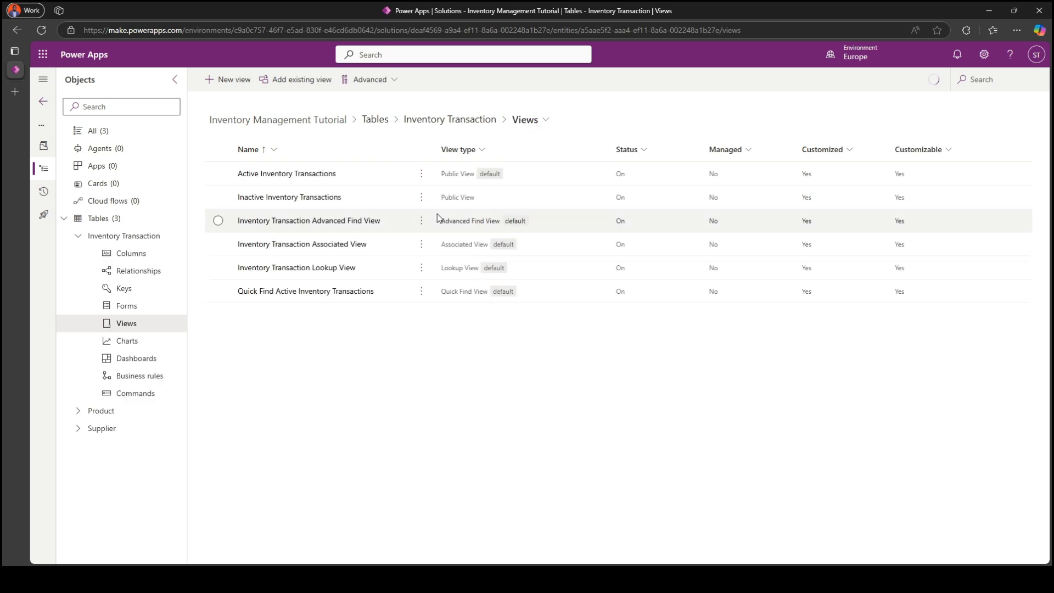
left_click(318, 174)
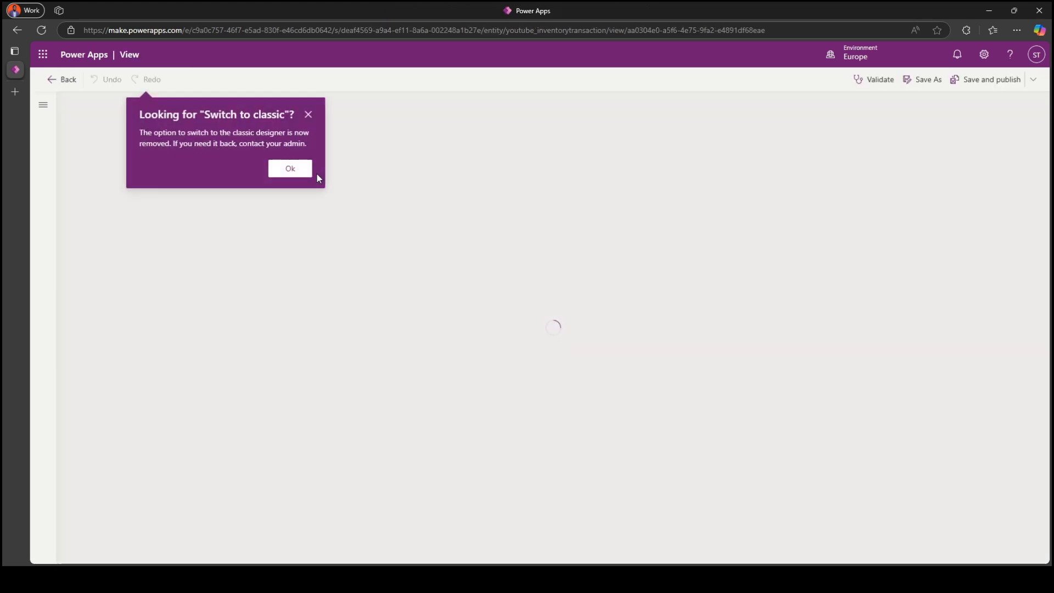
left_click(316, 173)
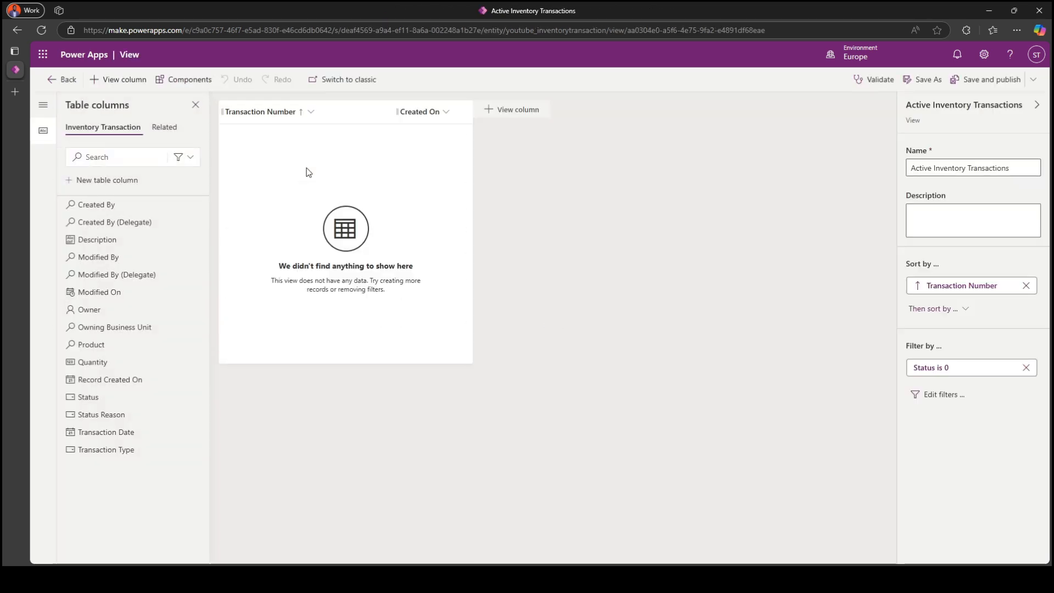
left_click(185, 157)
left_click(165, 214)
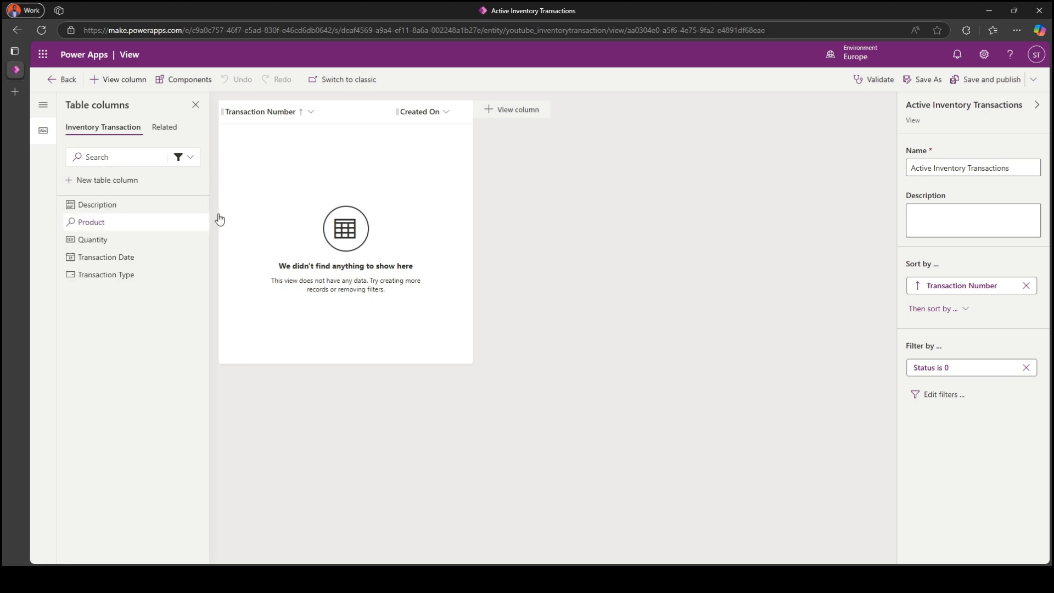
left_click(422, 113)
left_click(442, 305)
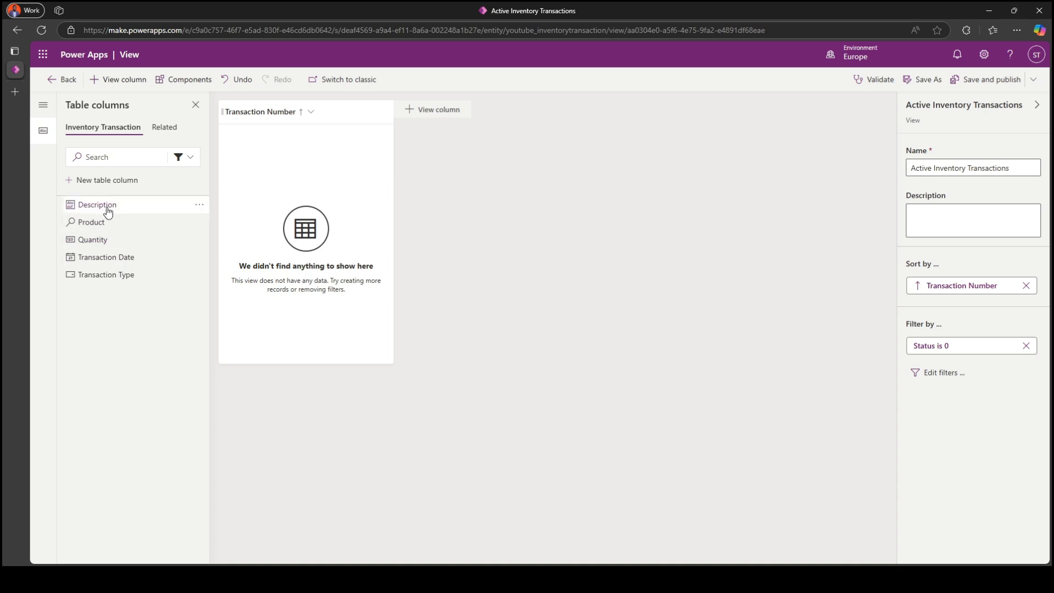
Step: Add Product, Quantity, Transaction Type, Transaction Date and Description to the view, and save and publish it
left_click(112, 226)
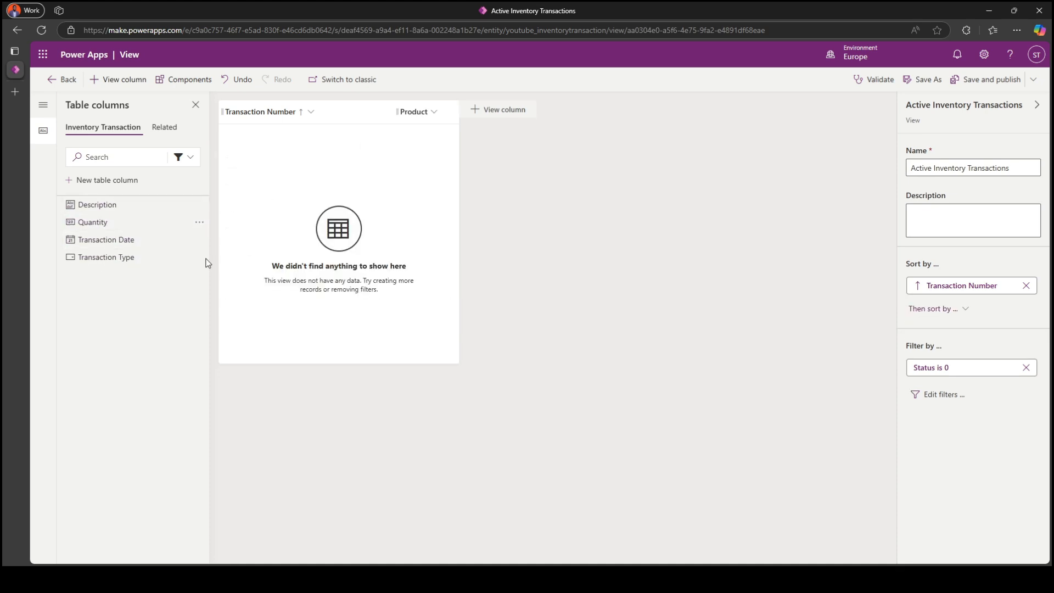
left_click(110, 221)
left_click(131, 245)
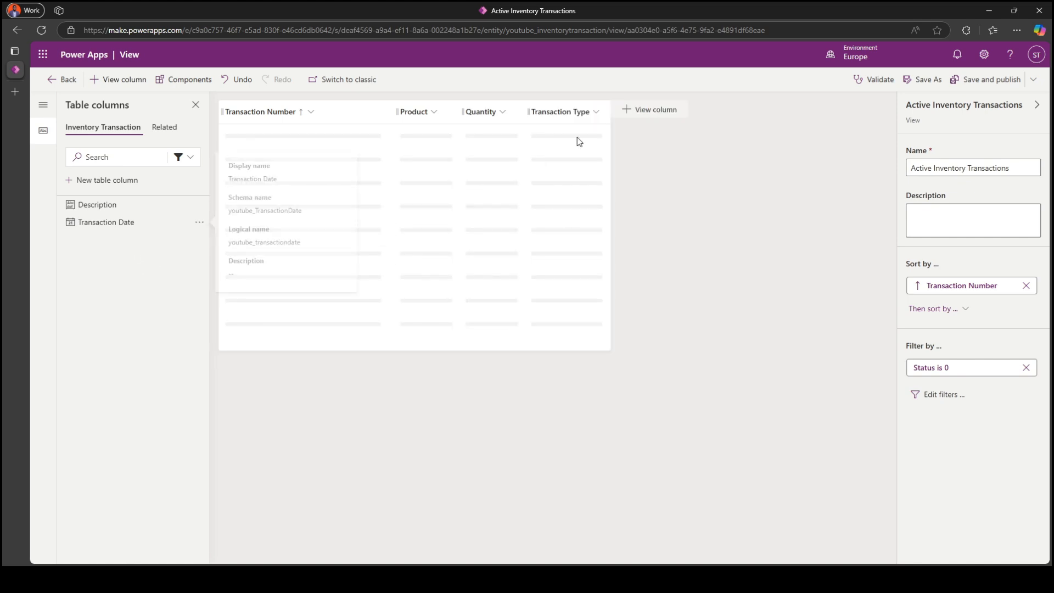
left_click(106, 225)
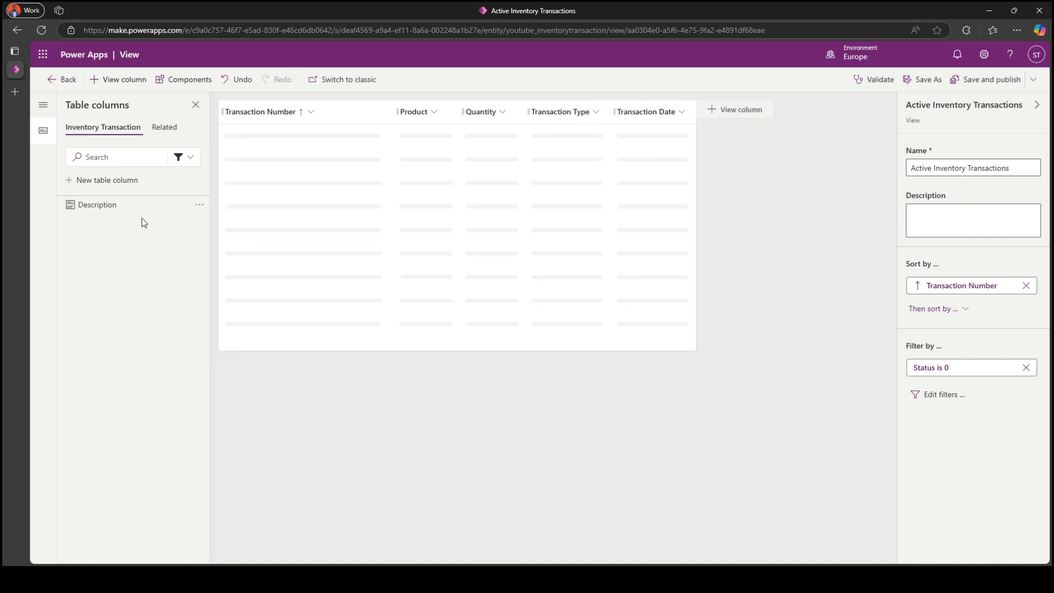
left_click(106, 205)
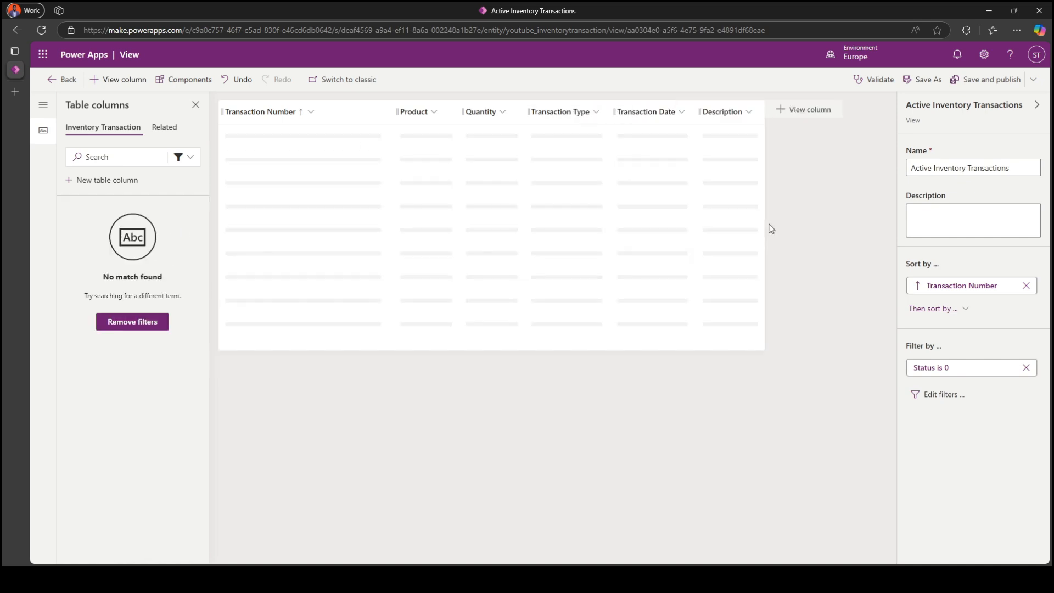
left_click(978, 86)
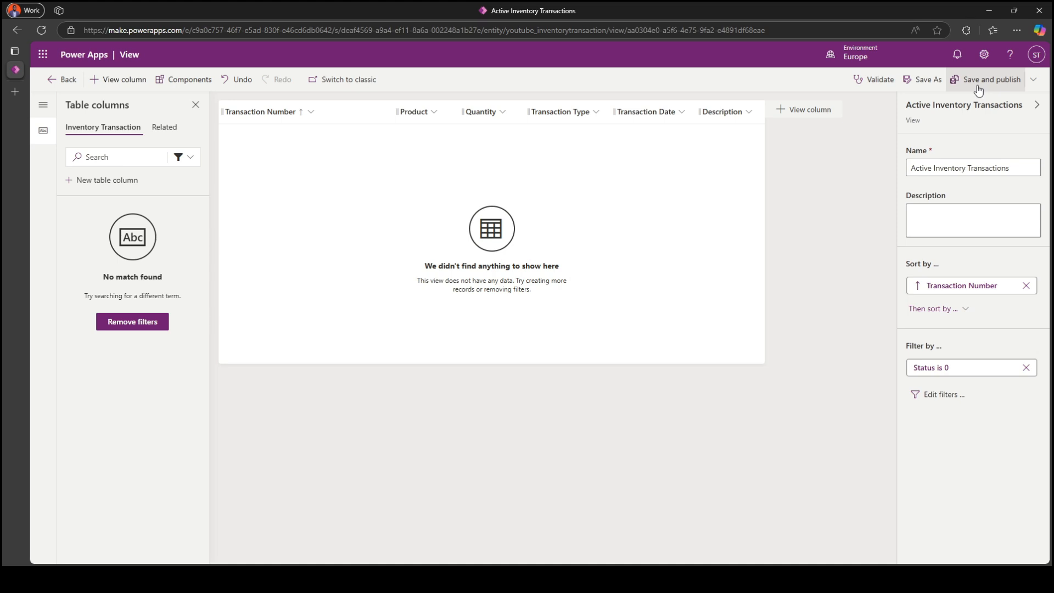
left_click(978, 86)
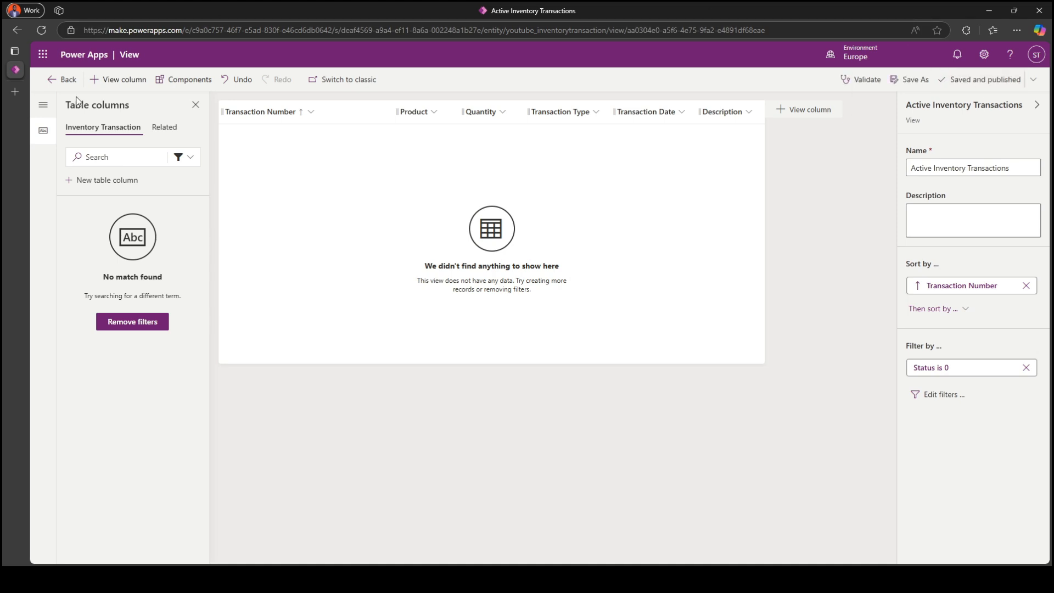
left_click(63, 80)
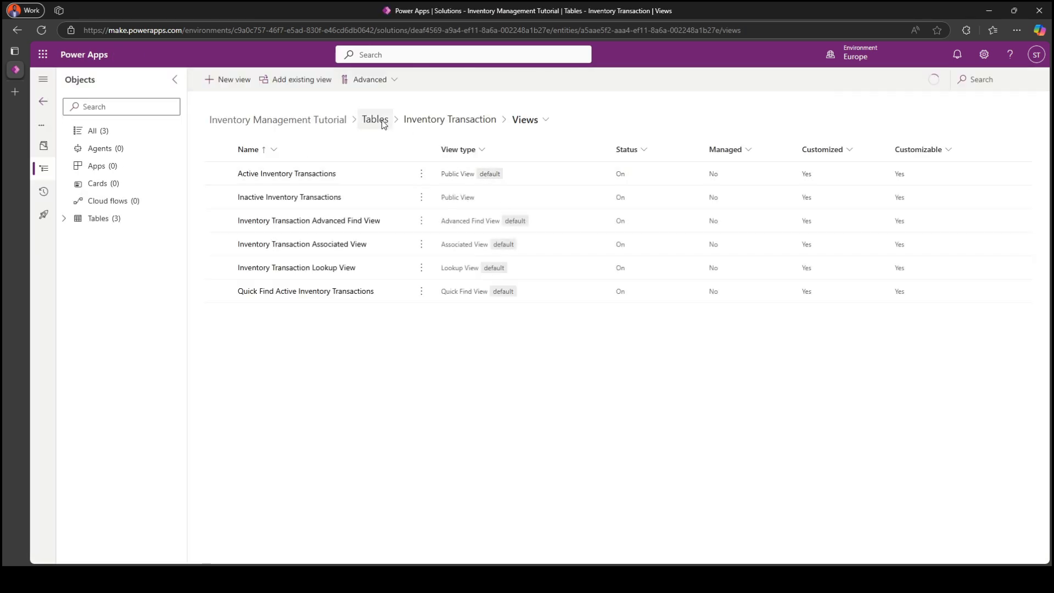
Step: Enable the option to leverage the quick-create form in the Inventory Transaction table's advanced properties and save the table
left_click(434, 120)
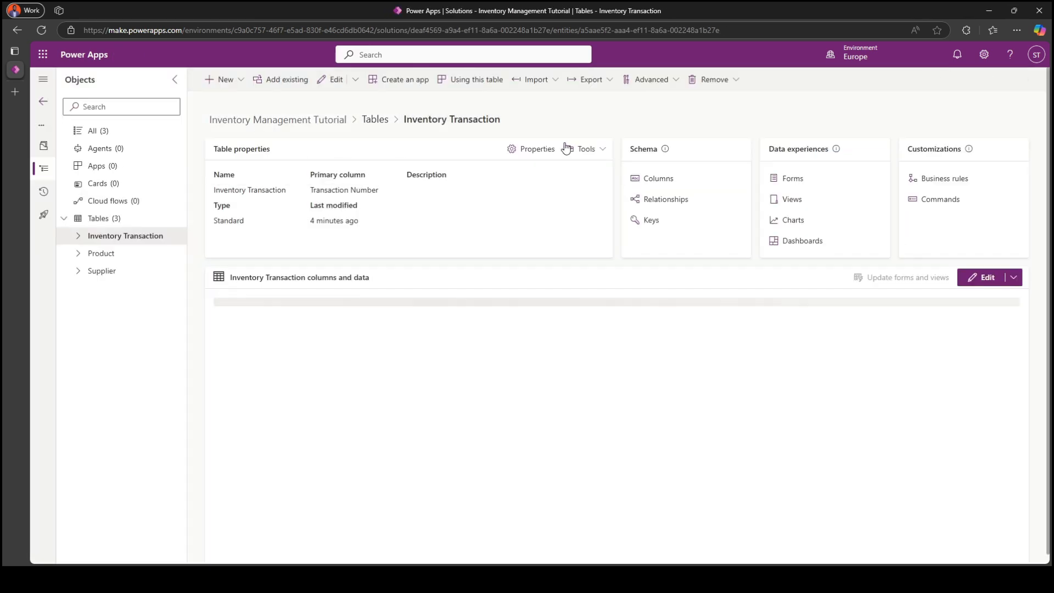
left_click(534, 149)
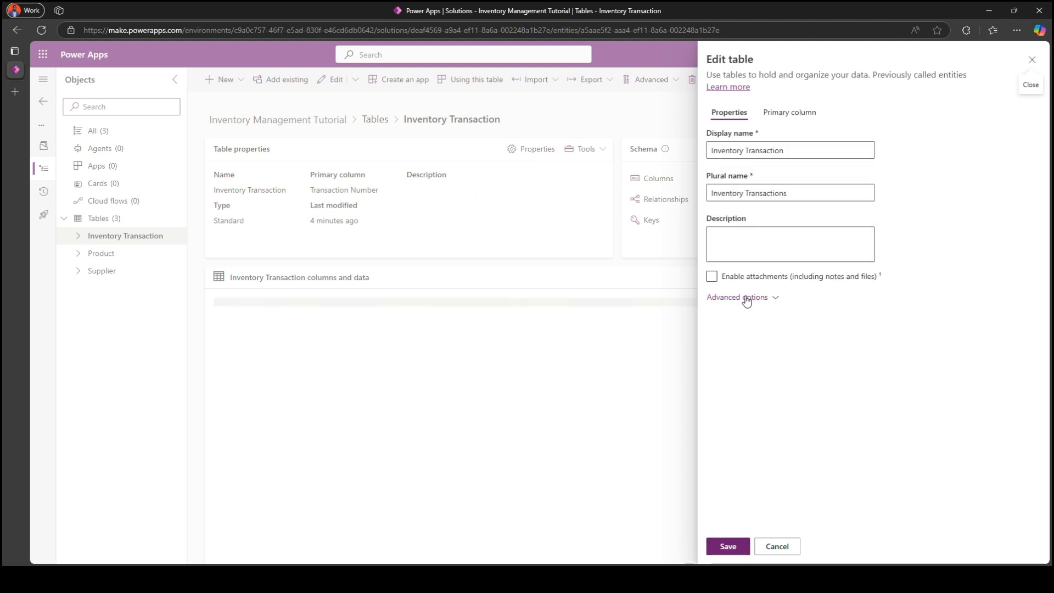
left_click(744, 297)
scroll(785, 348, "down", 5)
scroll(905, 463, "down", 1)
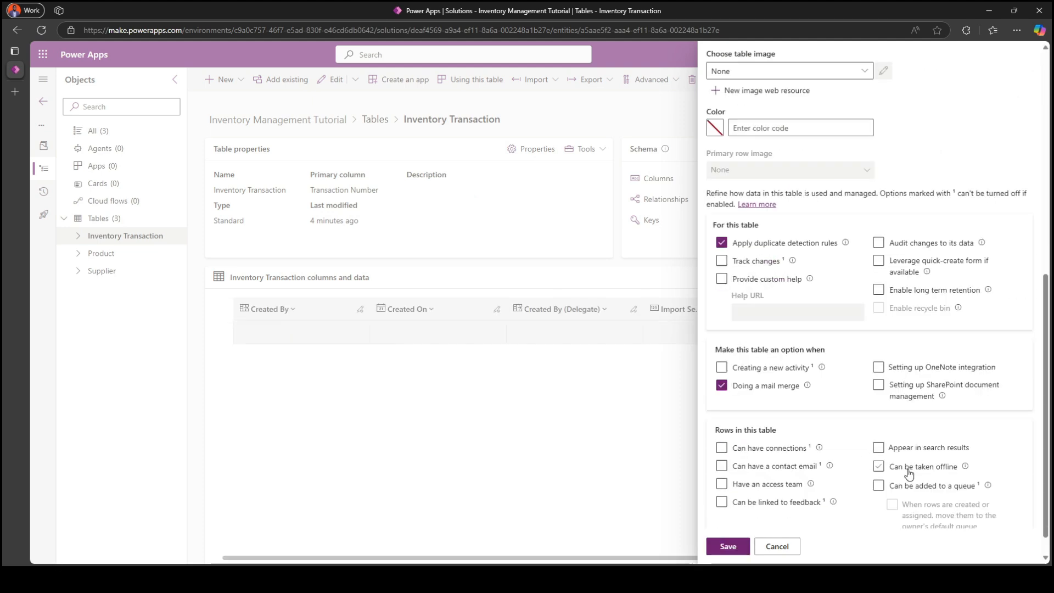
left_click(895, 268)
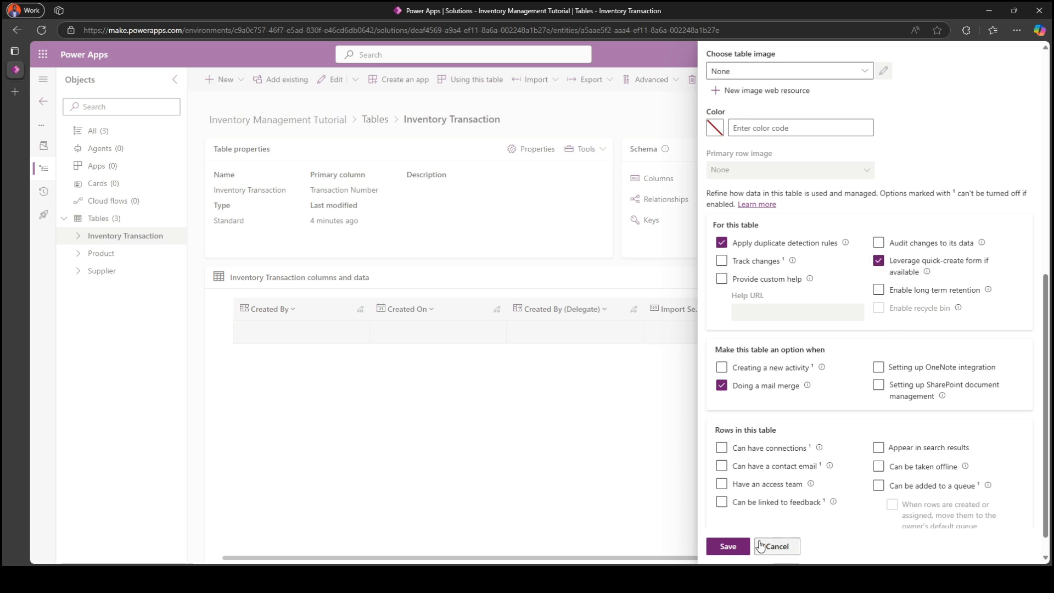
left_click(729, 546)
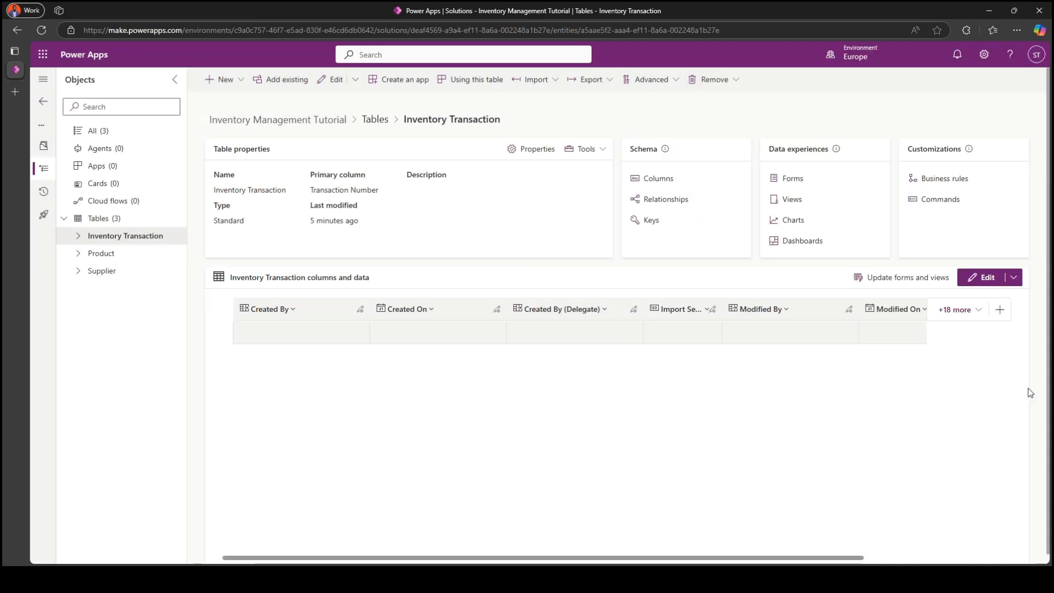
Step: Create a quick create form named Quick Create Transaction for the Inventory Transaction table
left_click(792, 177)
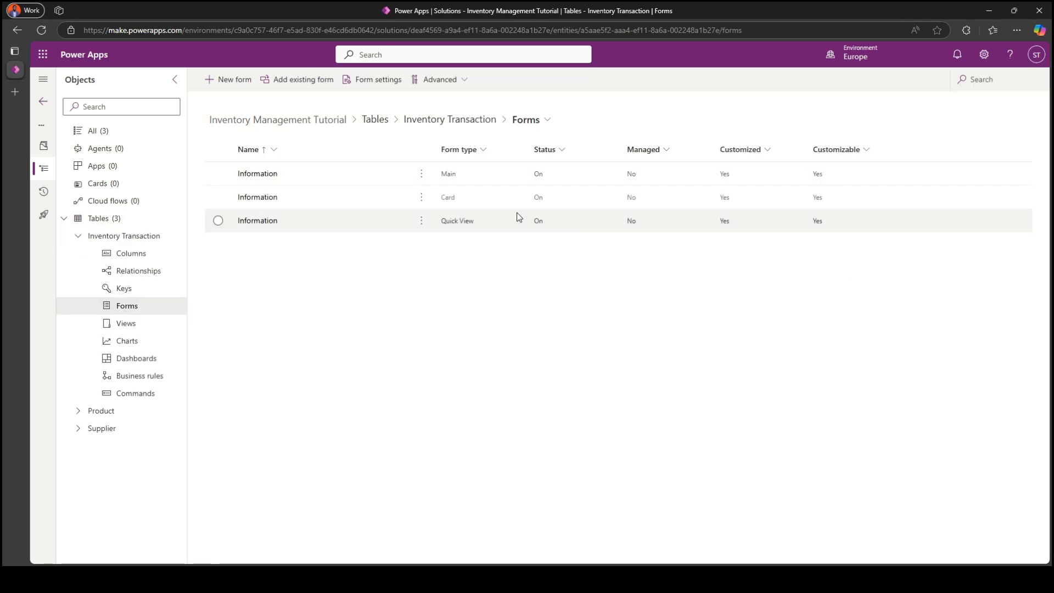
left_click(241, 83)
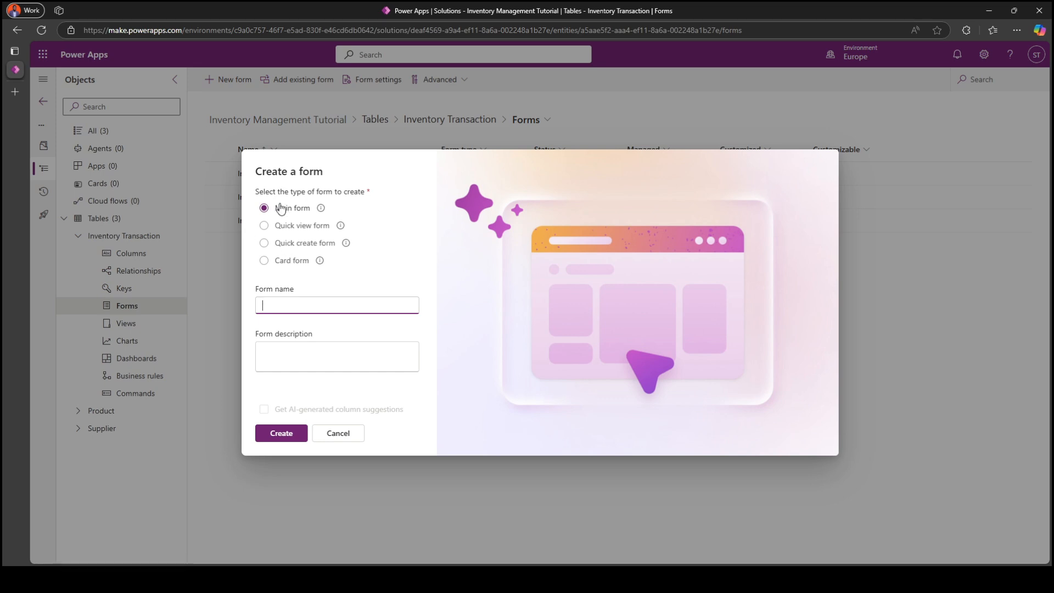
left_click(264, 244)
left_click(318, 306)
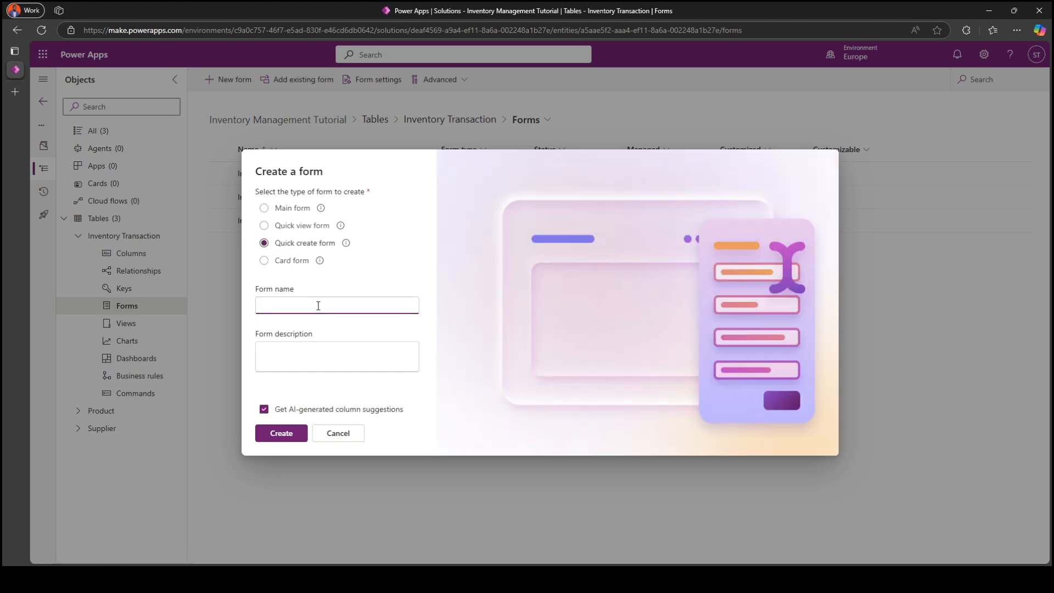
type("Quick Create Transaction")
left_click(284, 433)
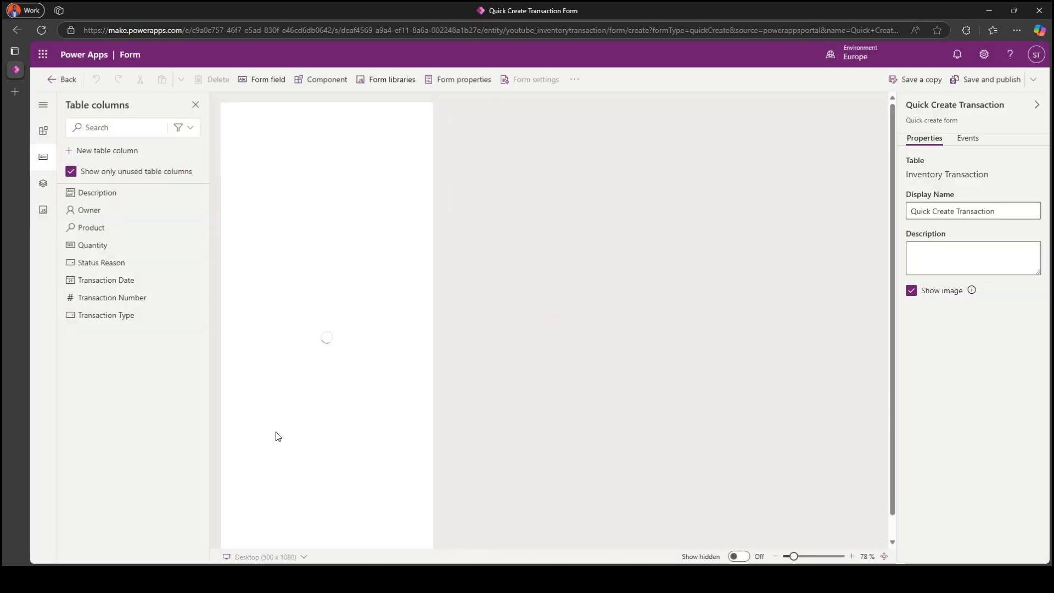
Step: Limit the listed columns to custom ones and add Product, Quantity, Transaction Date, Transaction Type and Description to the quick create form's first section
left_click(183, 128)
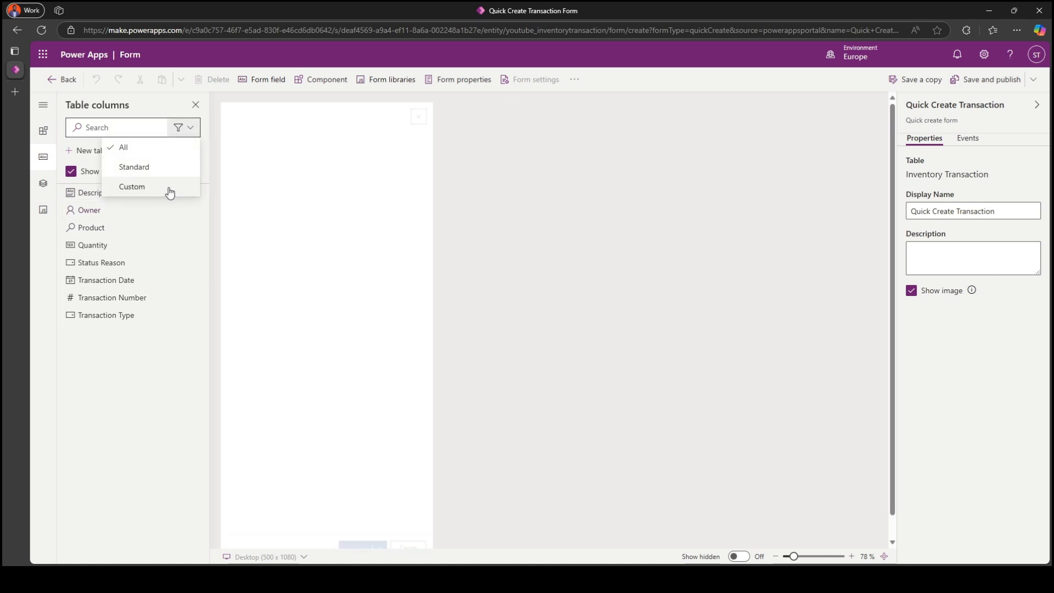
left_click(132, 187)
left_click(306, 146)
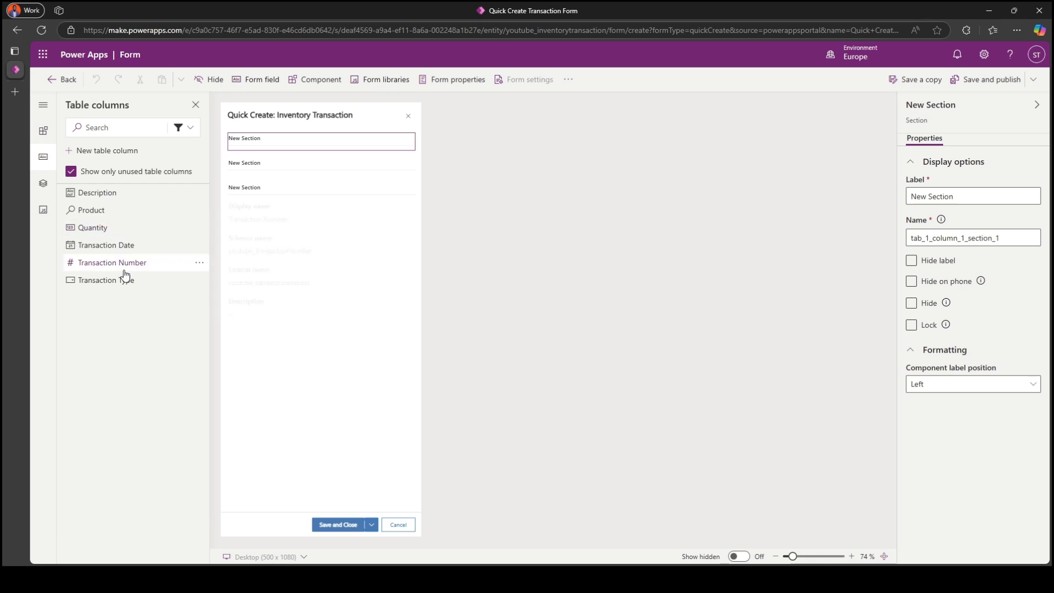
left_click(104, 211)
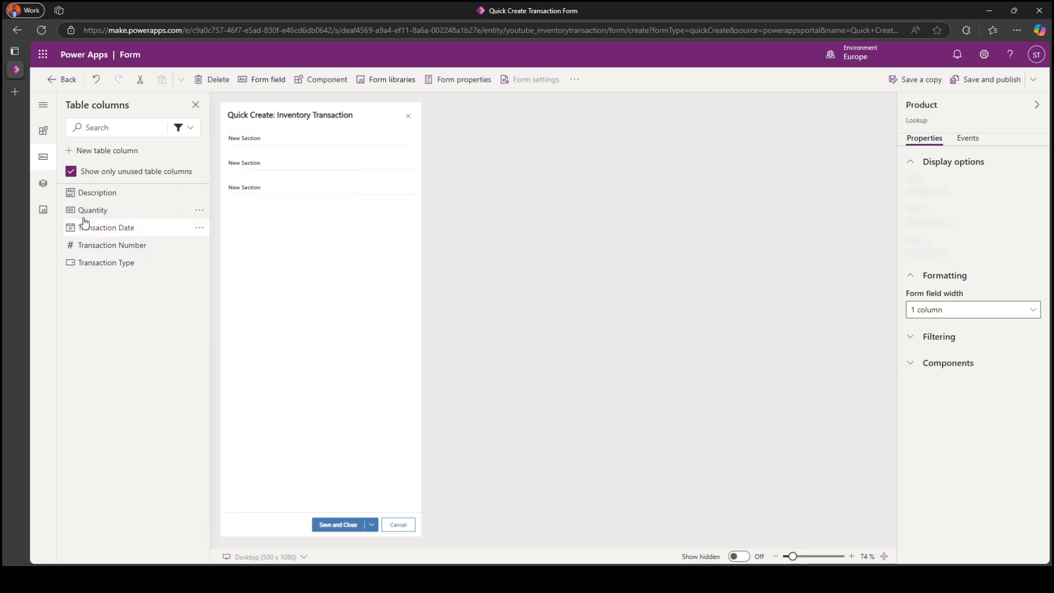
left_click(124, 211)
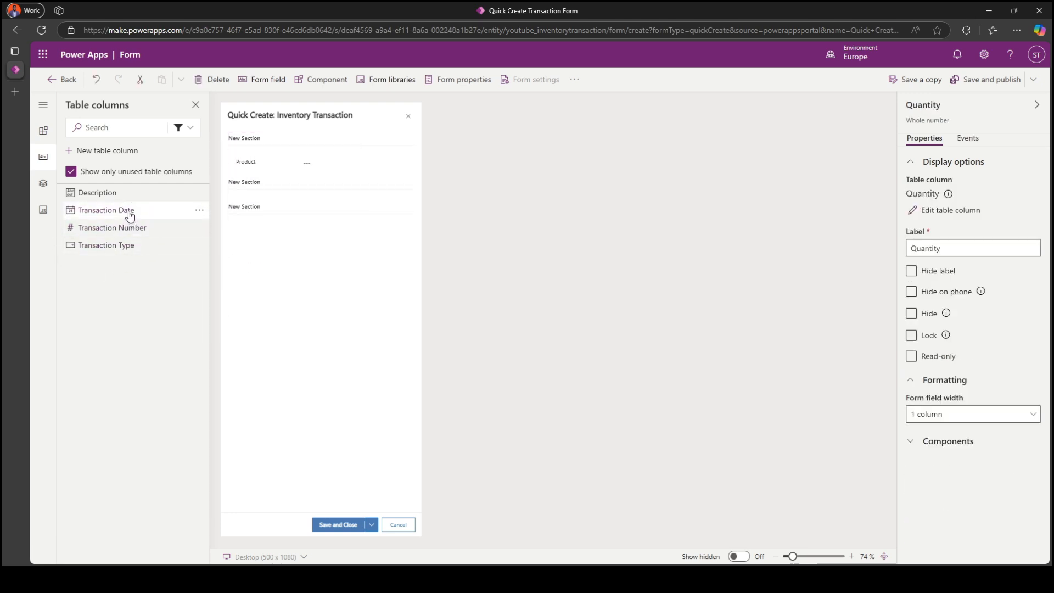
left_click(130, 212)
left_click(134, 231)
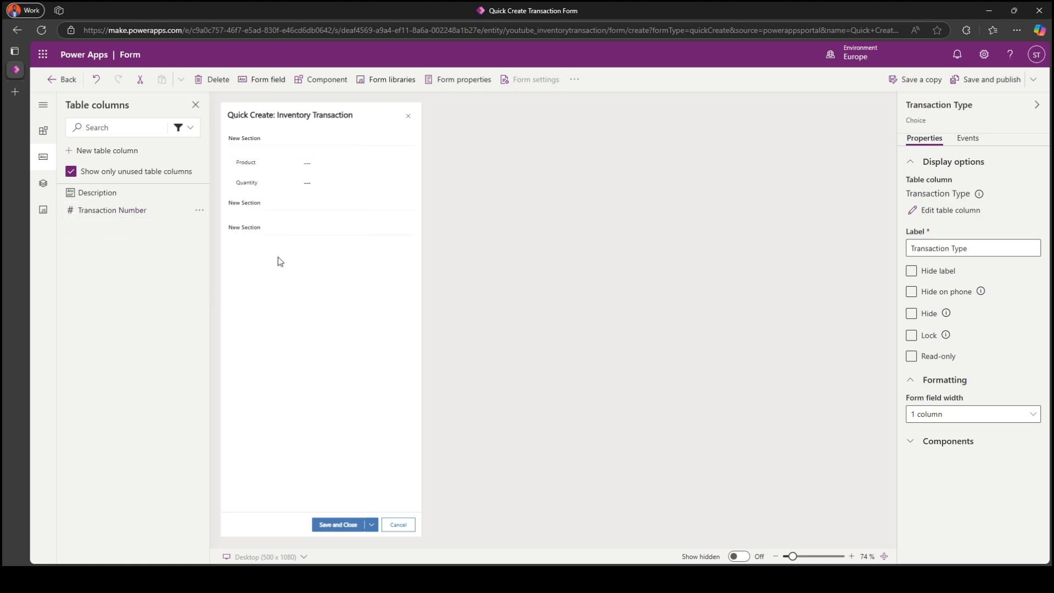
left_click(124, 195)
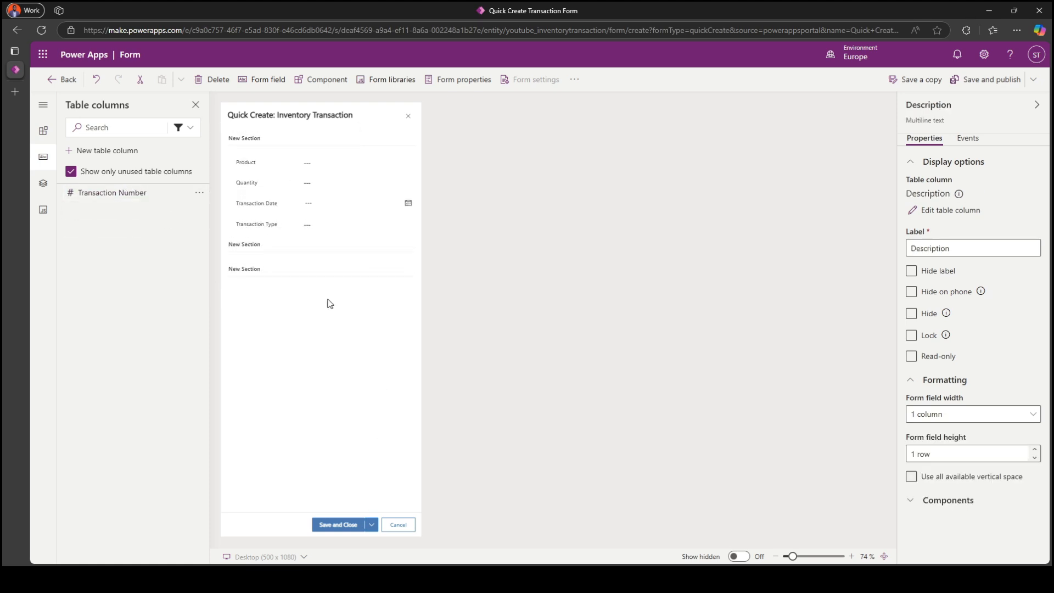
Step: Hide the two empty sections below the fields on the quick create form
left_click(301, 244)
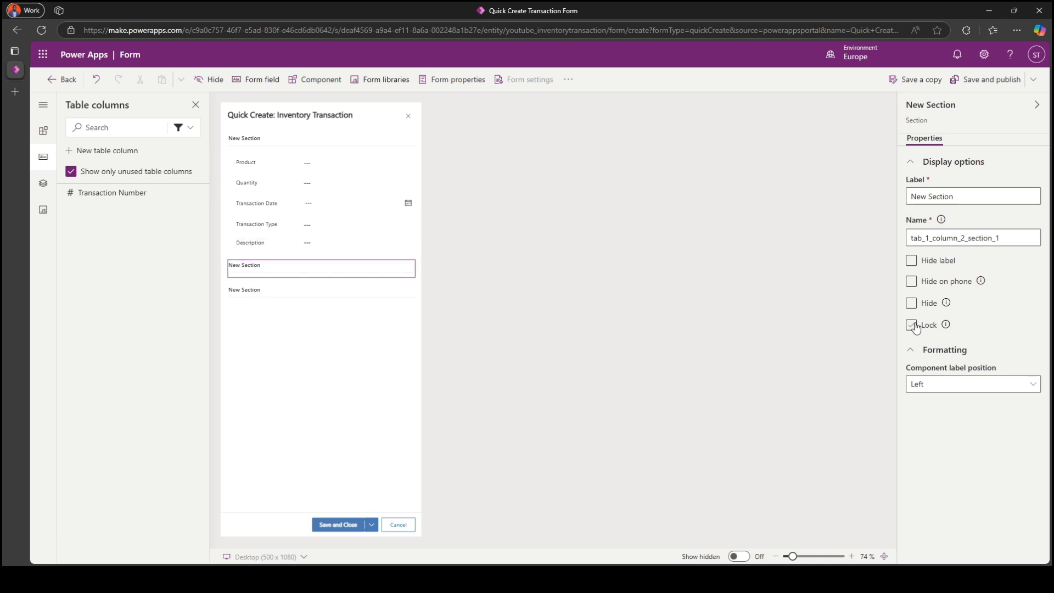
left_click(911, 303)
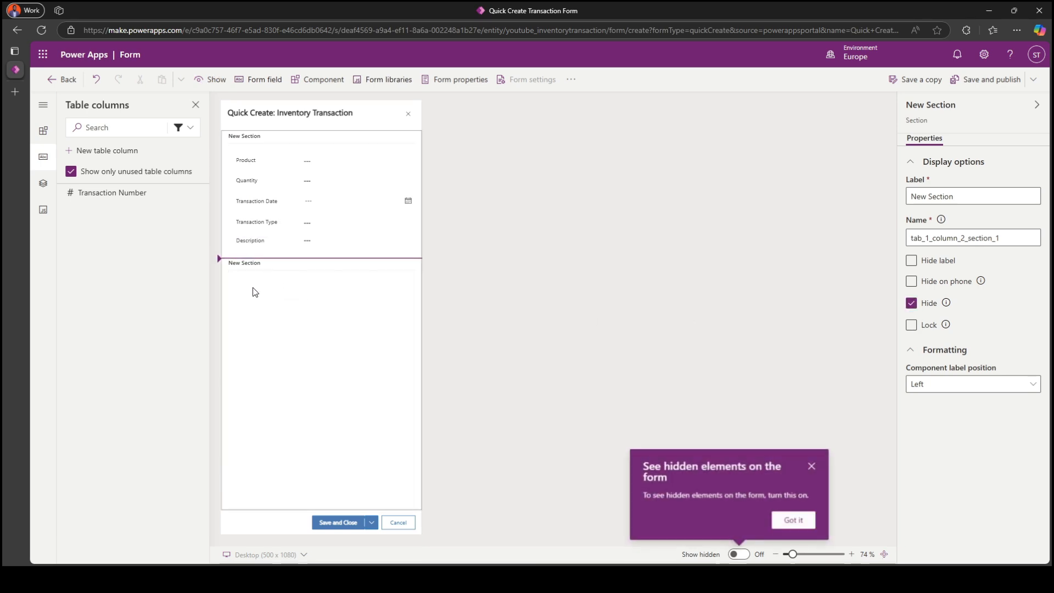
left_click(911, 303)
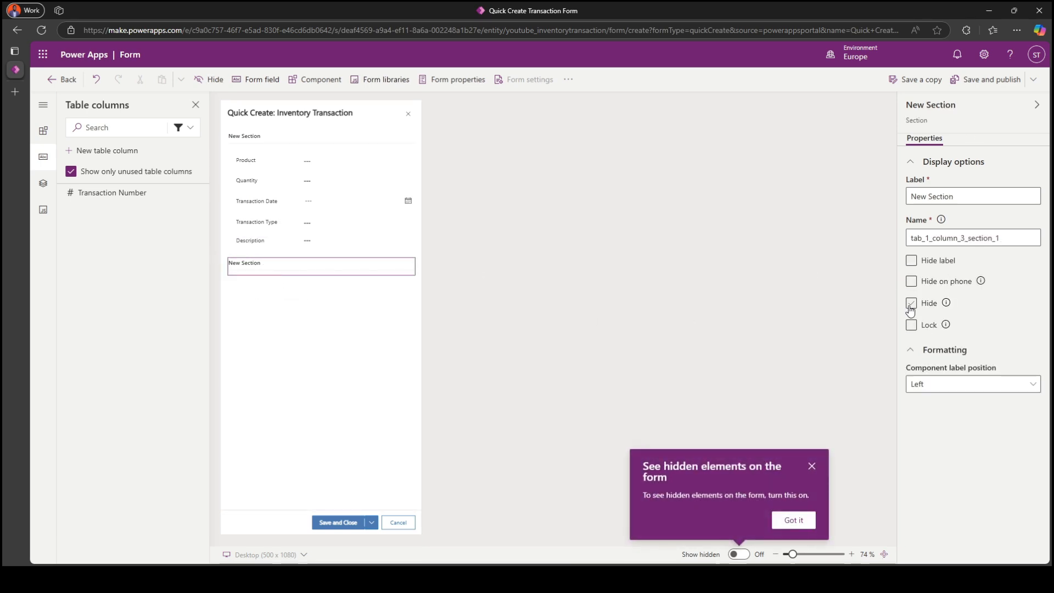
left_click(912, 303)
Step: Label the section that holds the fields TRansaction Details, and save and publish the form
left_click(272, 137)
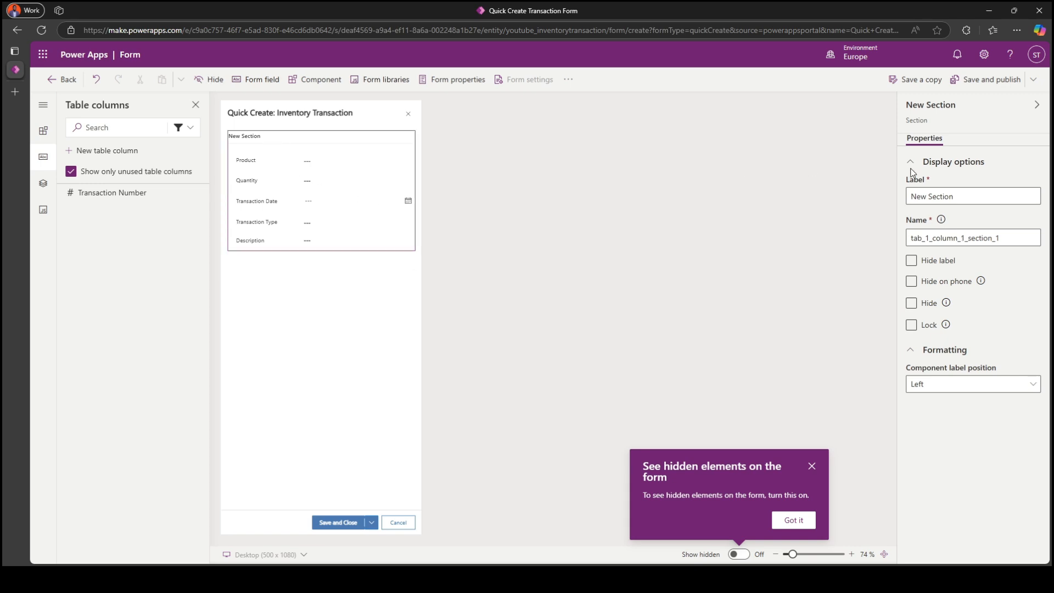
left_click(955, 199)
triple_click(954, 198)
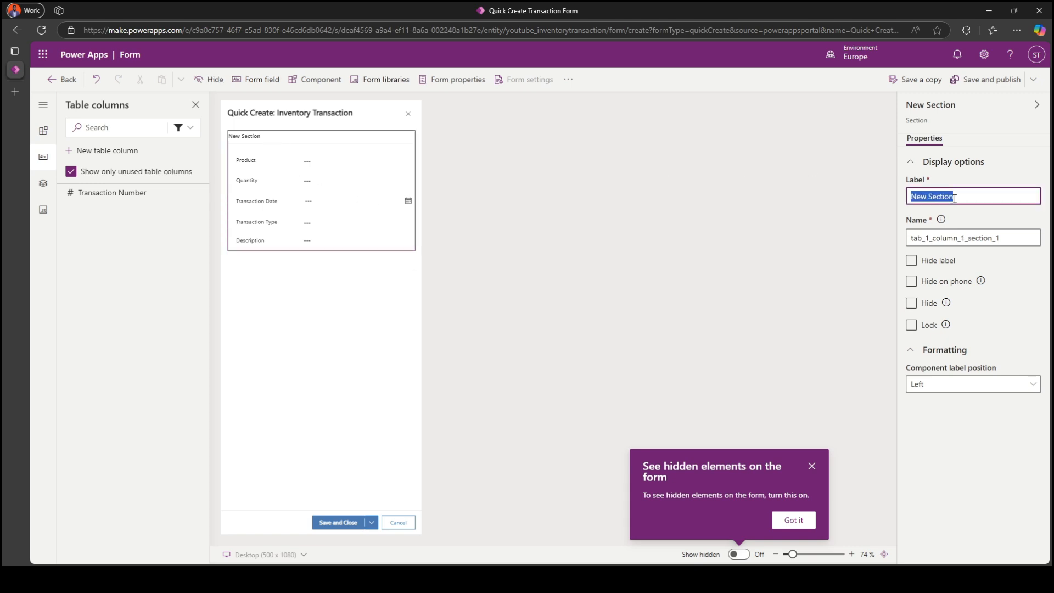
type("TRansac")
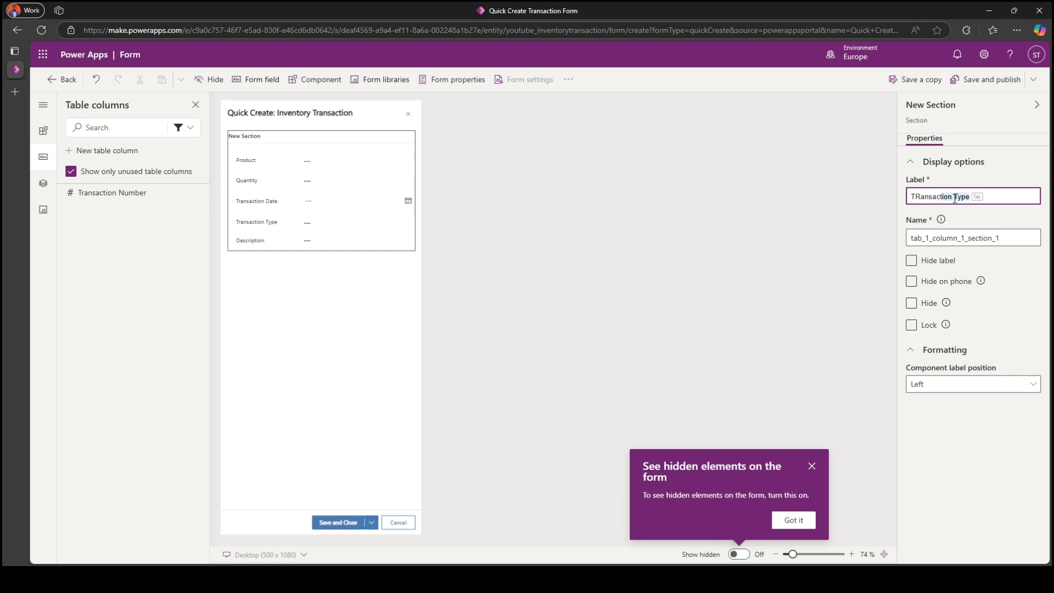
type("tion Details")
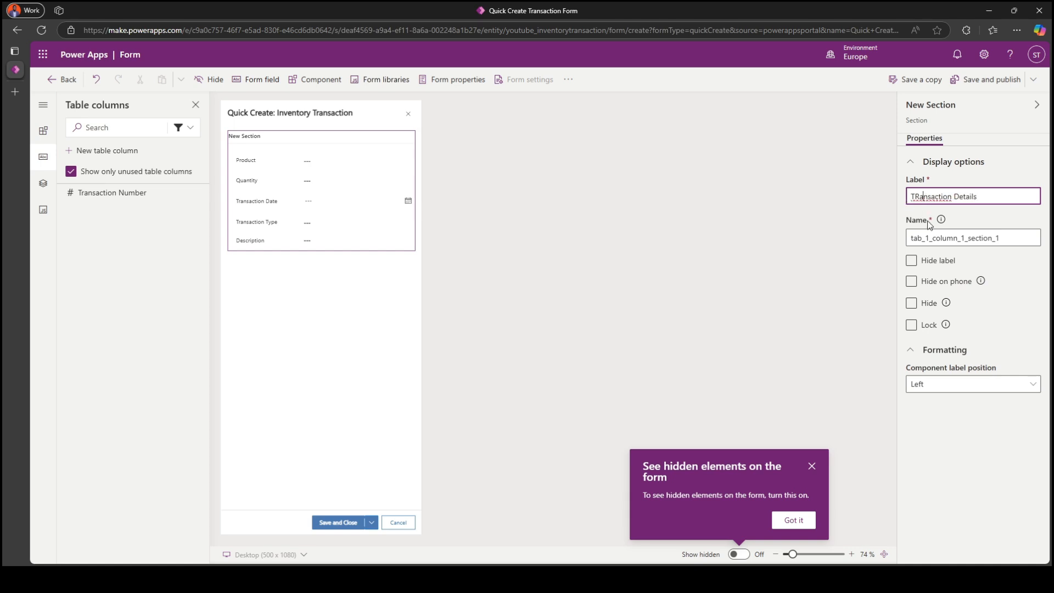
left_click(984, 81)
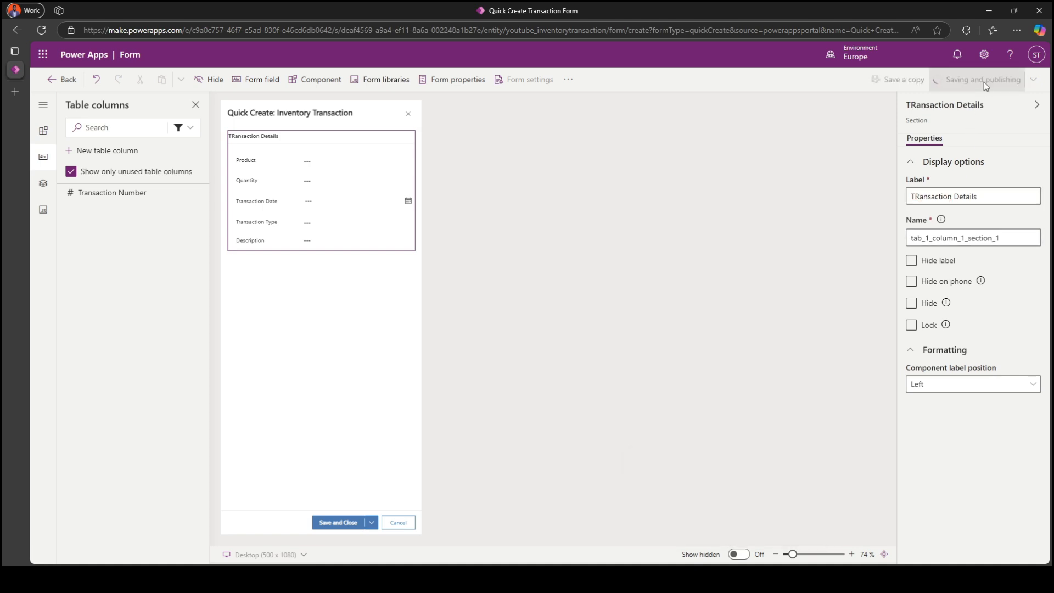
Step: Try to correct the capitalization in the section's label
left_click(916, 196)
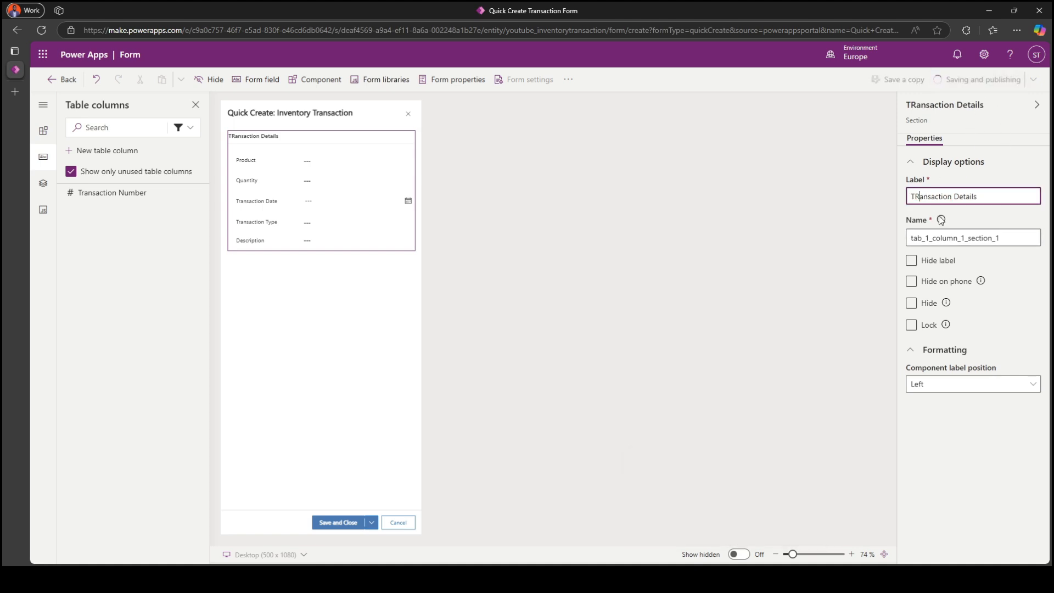
mouse_move(941, 220)
key("BackSpace")
type("reate Transaction")
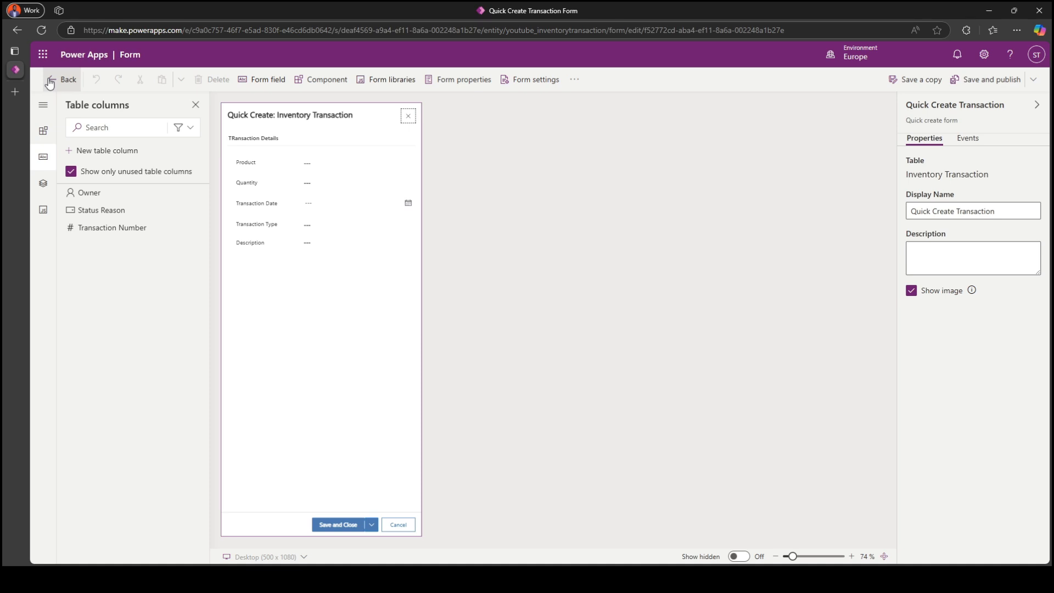
Step: Return to the solution's objects and open the main form of the Product table for editing
left_click(50, 83)
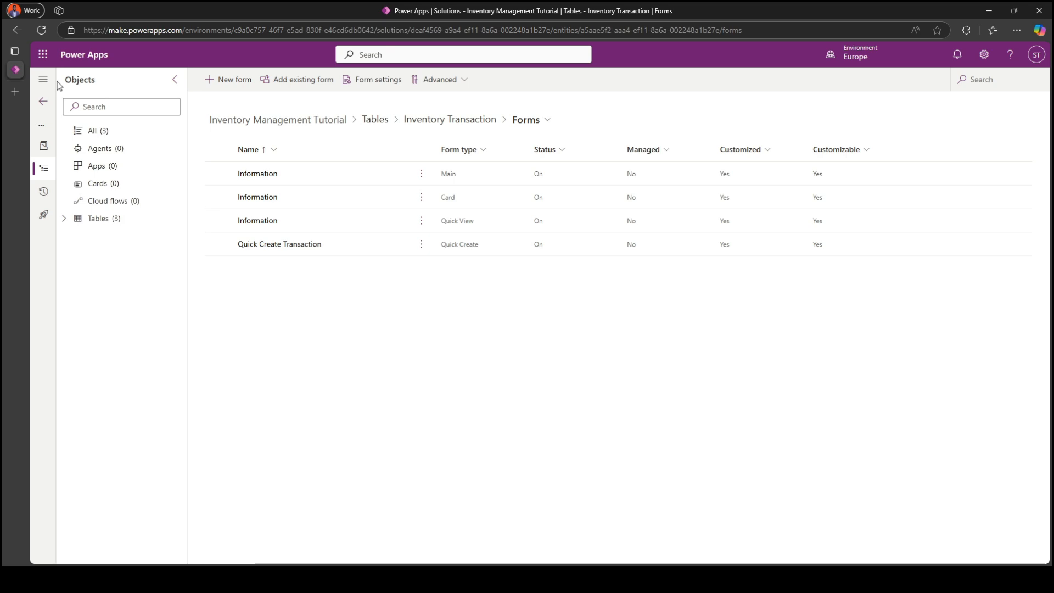
left_click(64, 218)
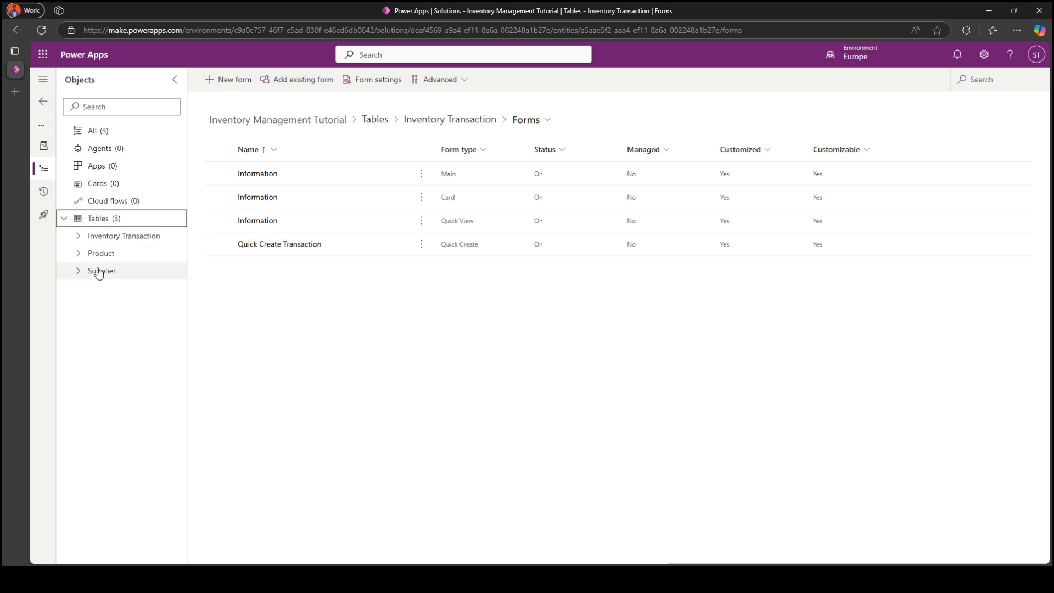
left_click(81, 259)
left_click(140, 325)
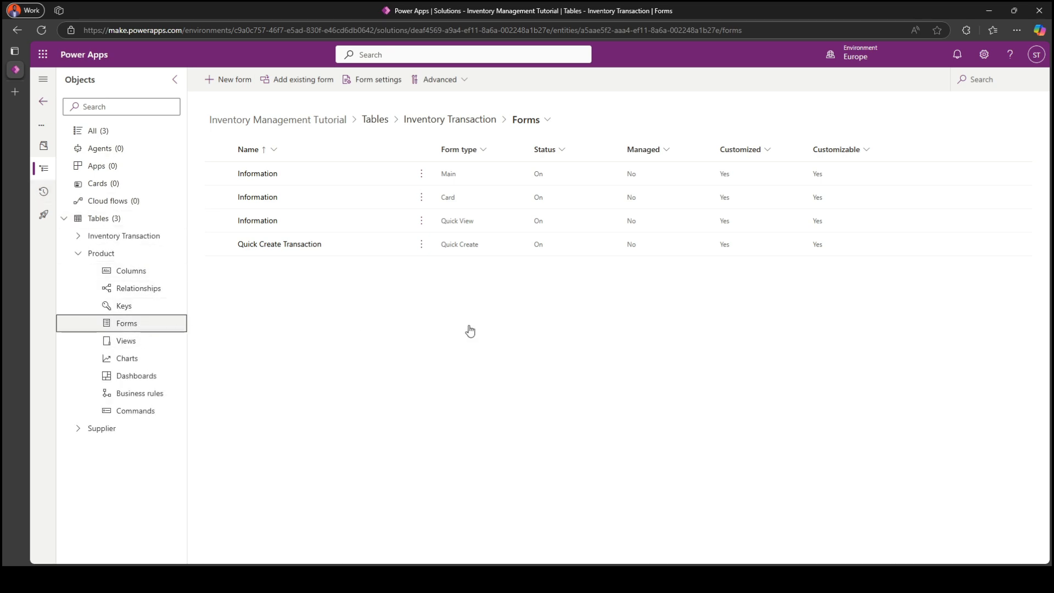
left_click(253, 226)
left_click(253, 224)
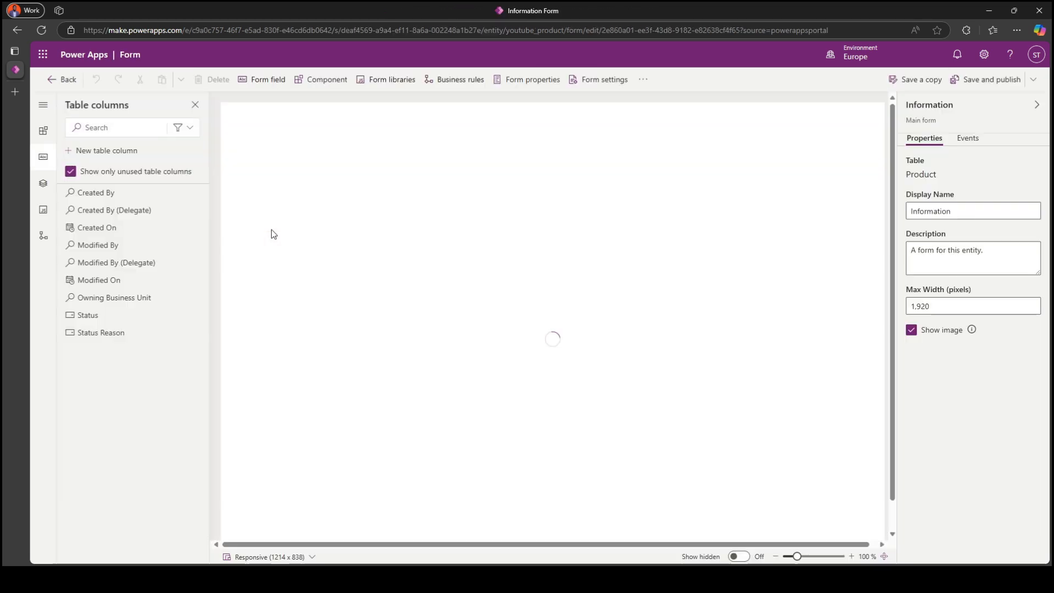
Step: Limit the listed columns to custom ones and start a new Product column named All-Time Inventory In
left_click(184, 127)
left_click(169, 189)
left_click(120, 151)
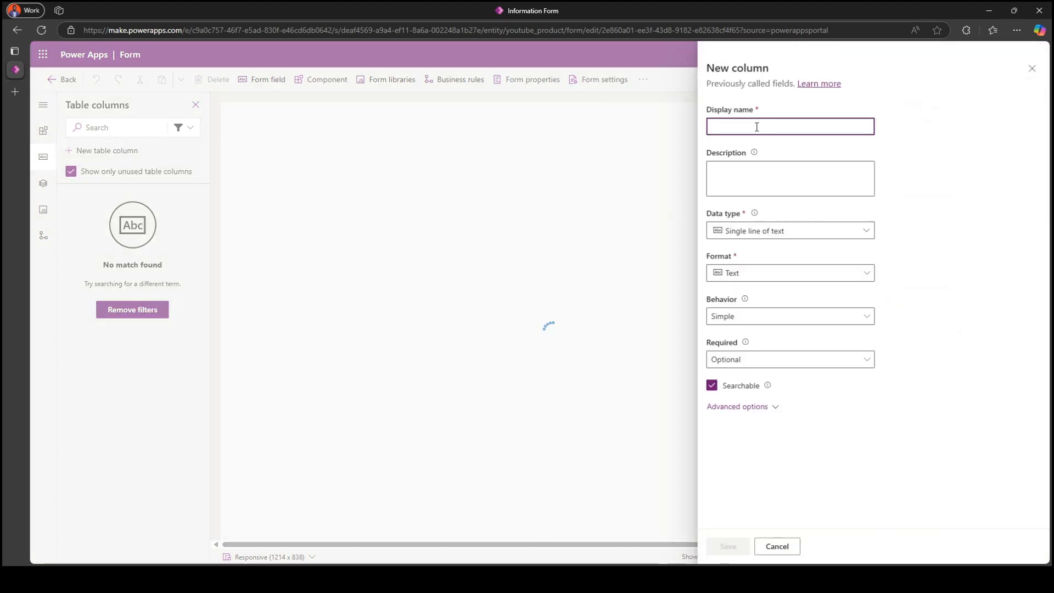
type("A")
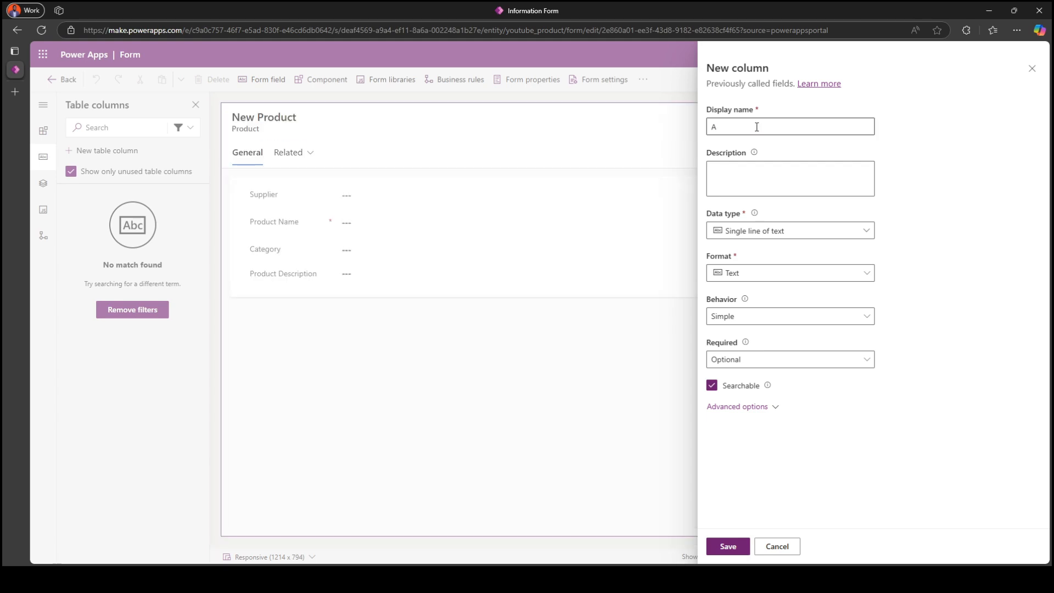
left_click(756, 127)
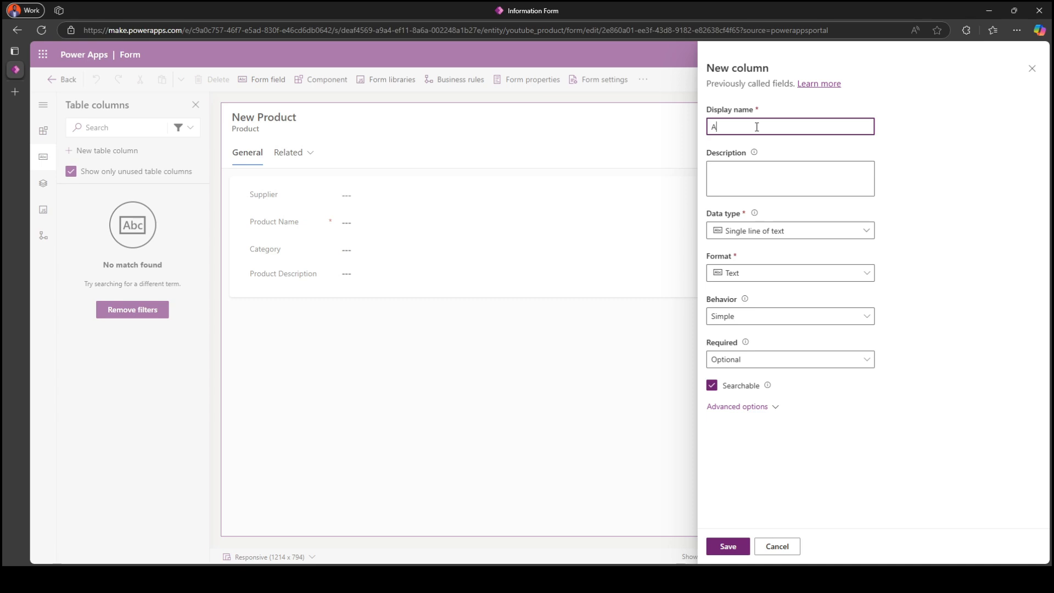
type("ll-Time")
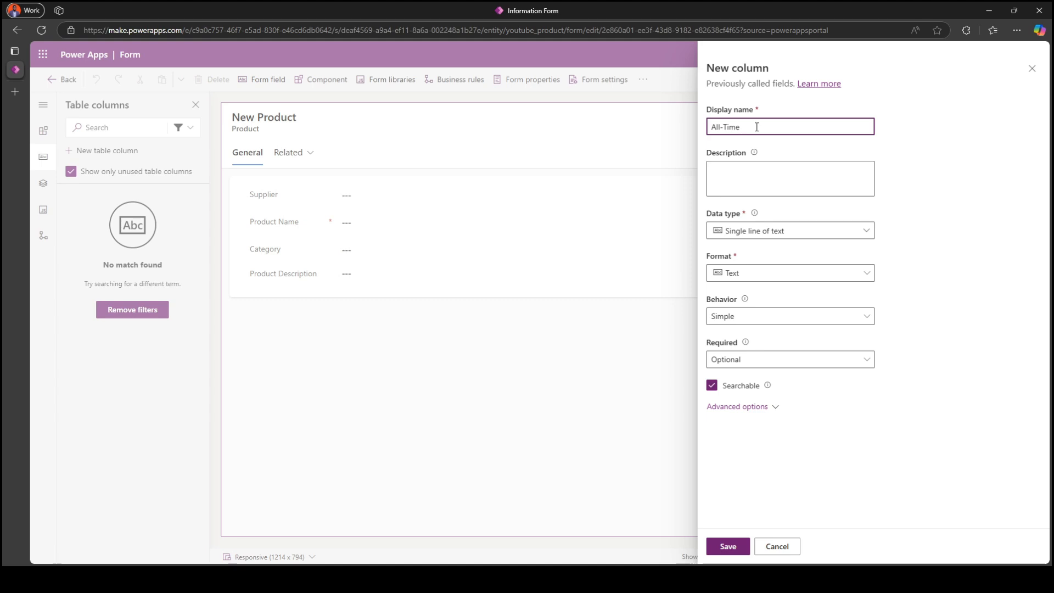
type(" Inventory In")
left_click(758, 167)
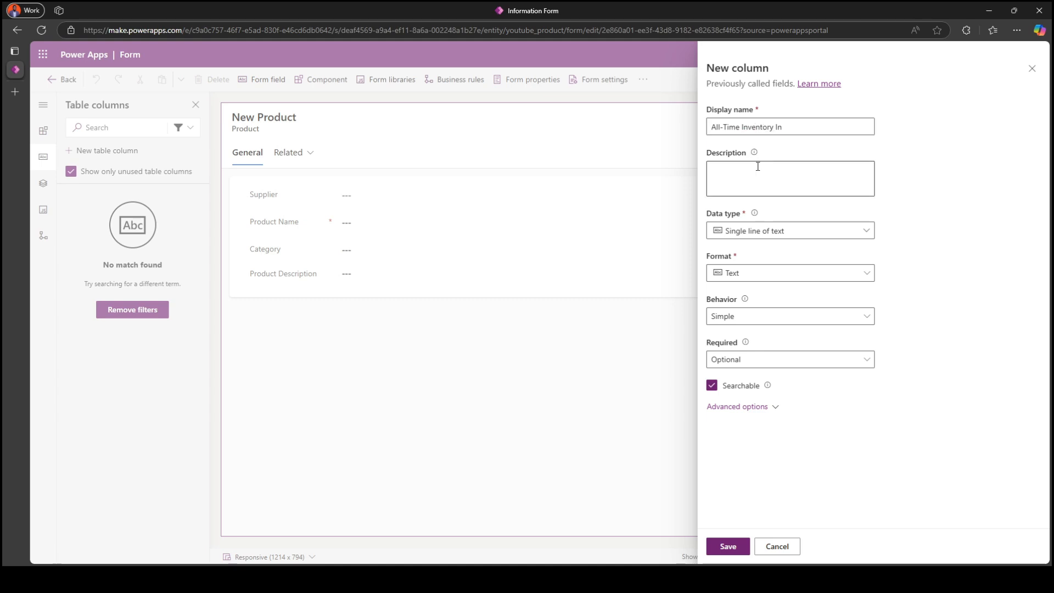
Step: Make the column a Whole number with Rollup behavior, and save it to edit its calculation
left_click(759, 232)
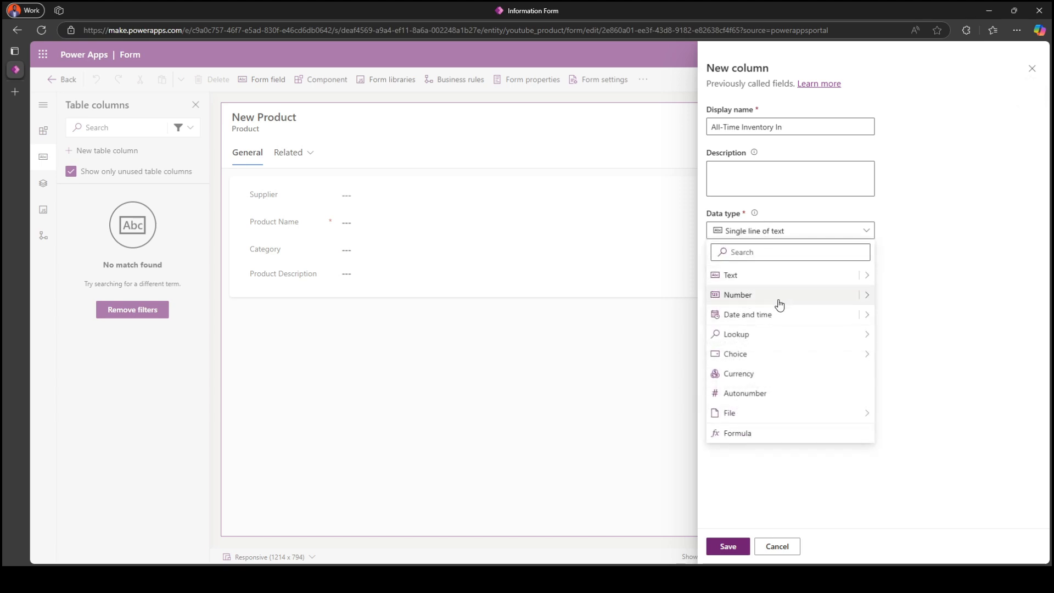
mouse_move(866, 296)
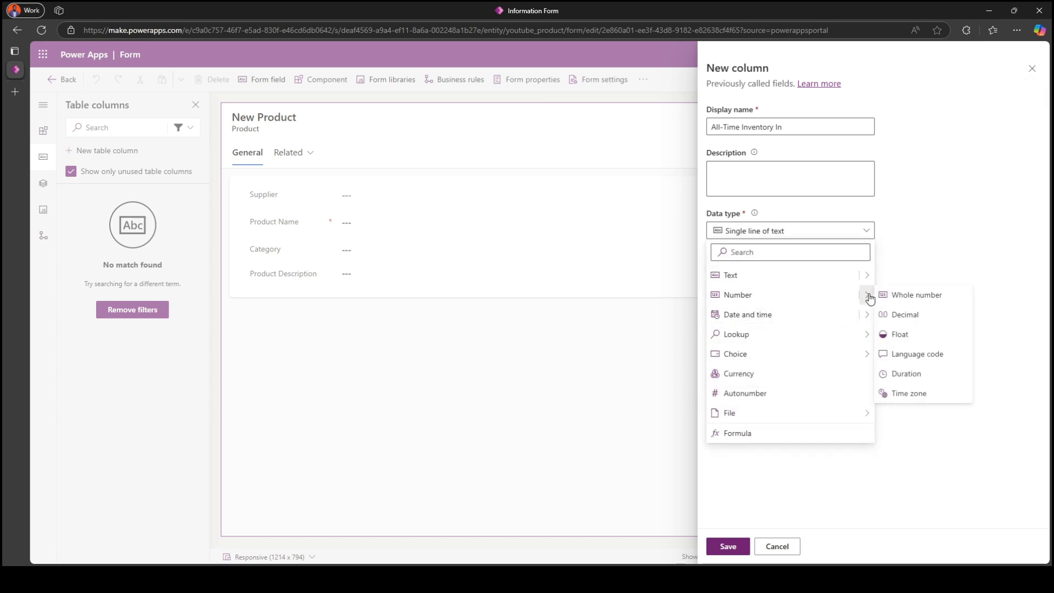
left_click(926, 296)
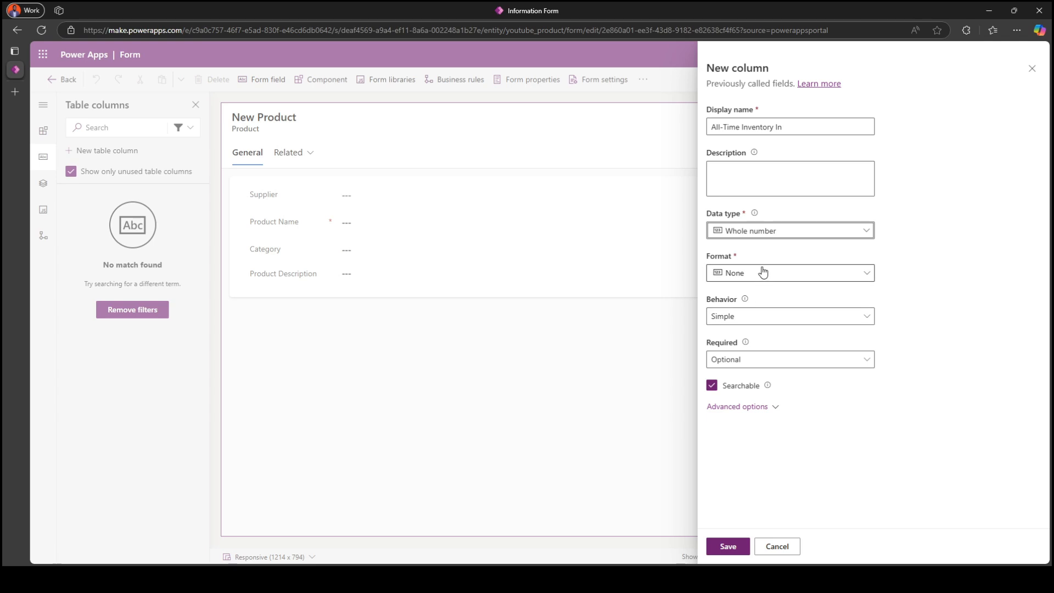
left_click(736, 276)
left_click(750, 277)
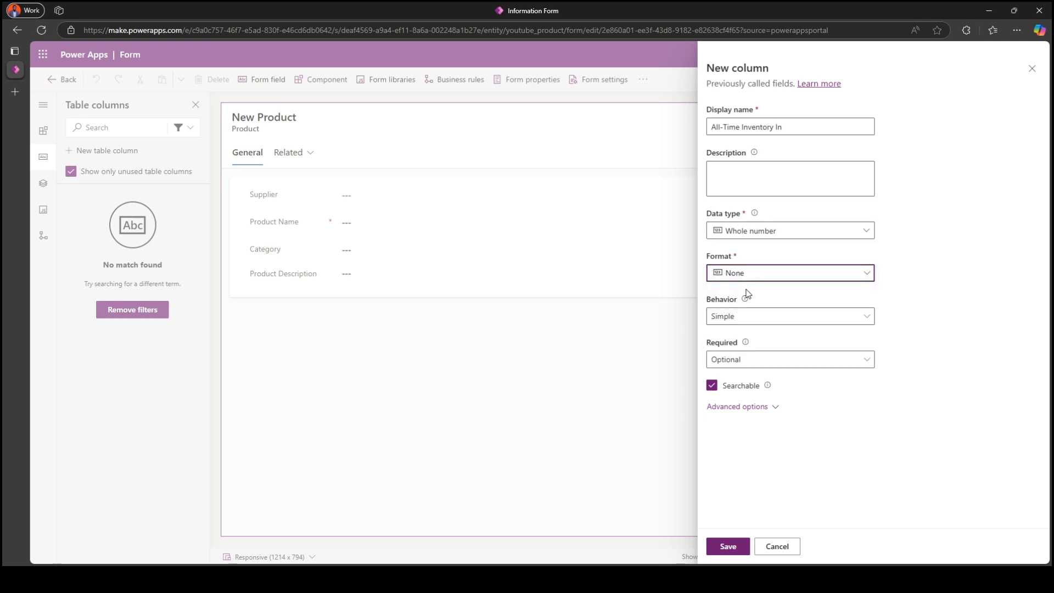
left_click(739, 321)
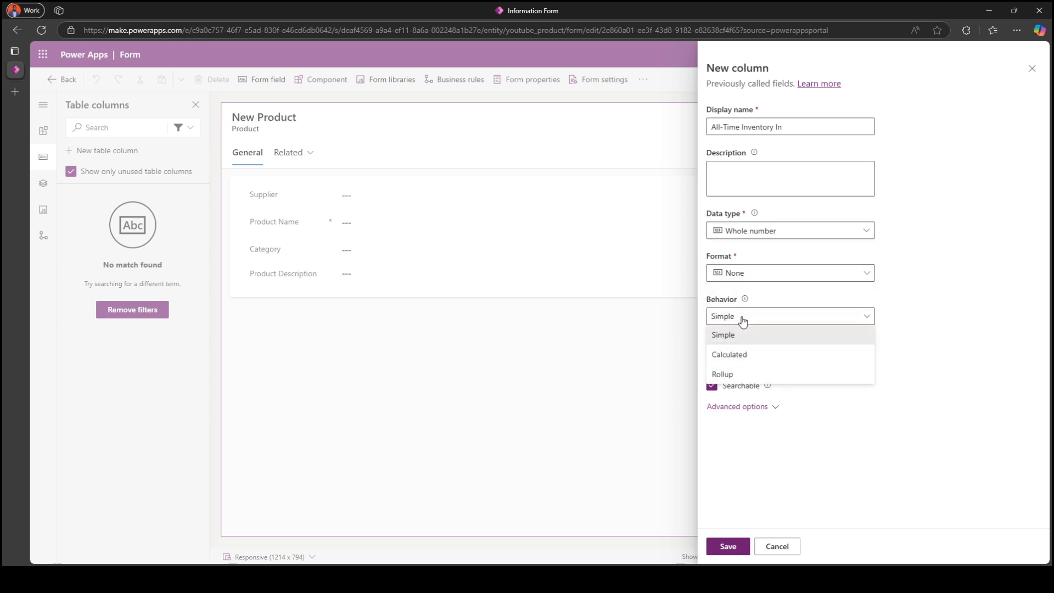
left_click(738, 375)
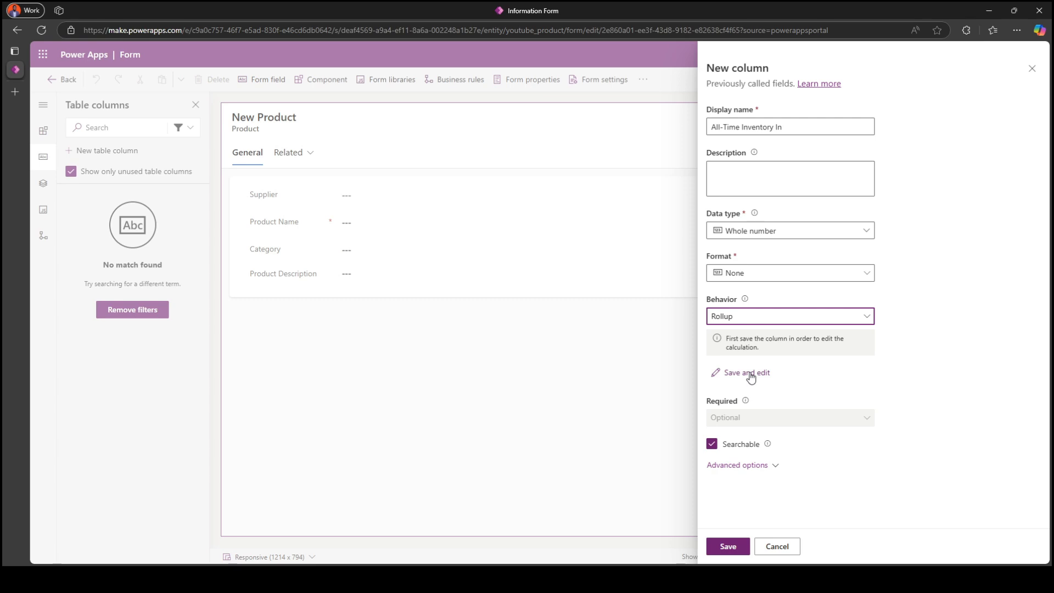
left_click(754, 374)
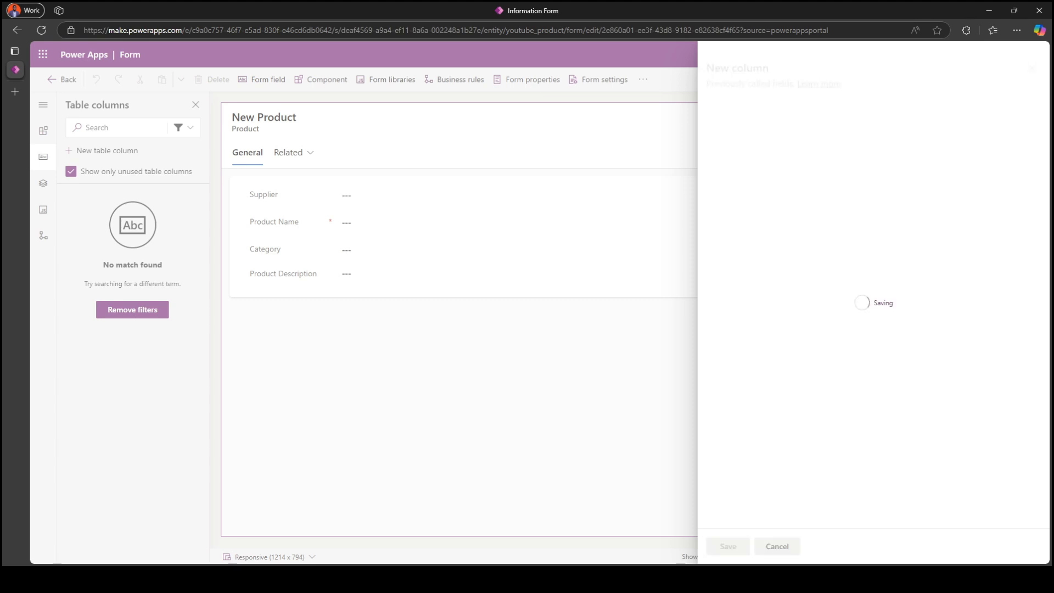
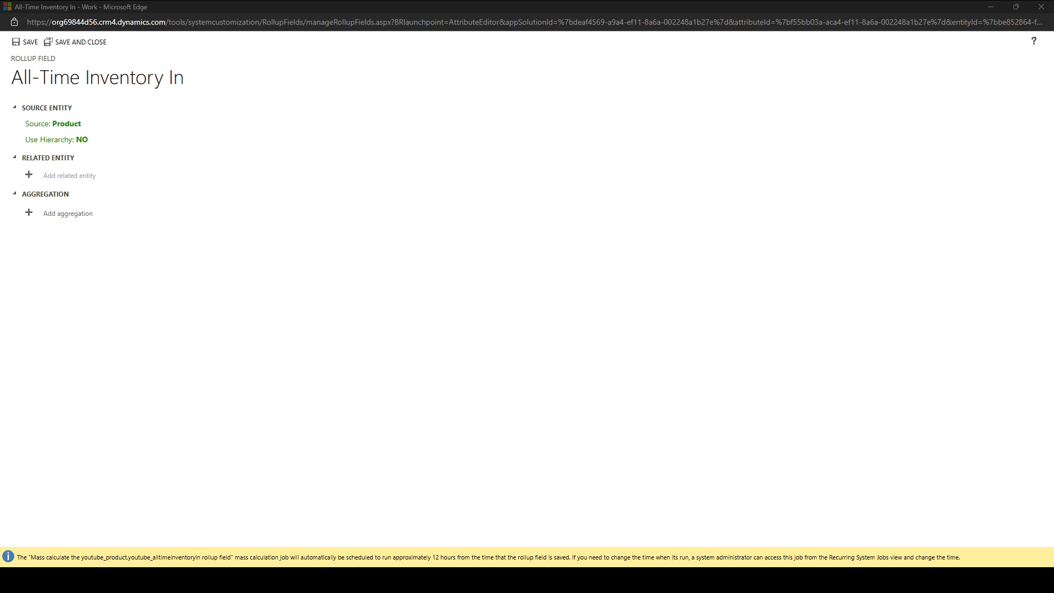
Step: Set Inventory Transactions (Product) as the related entity of the All-Time Inventory In rollup field
left_click(69, 176)
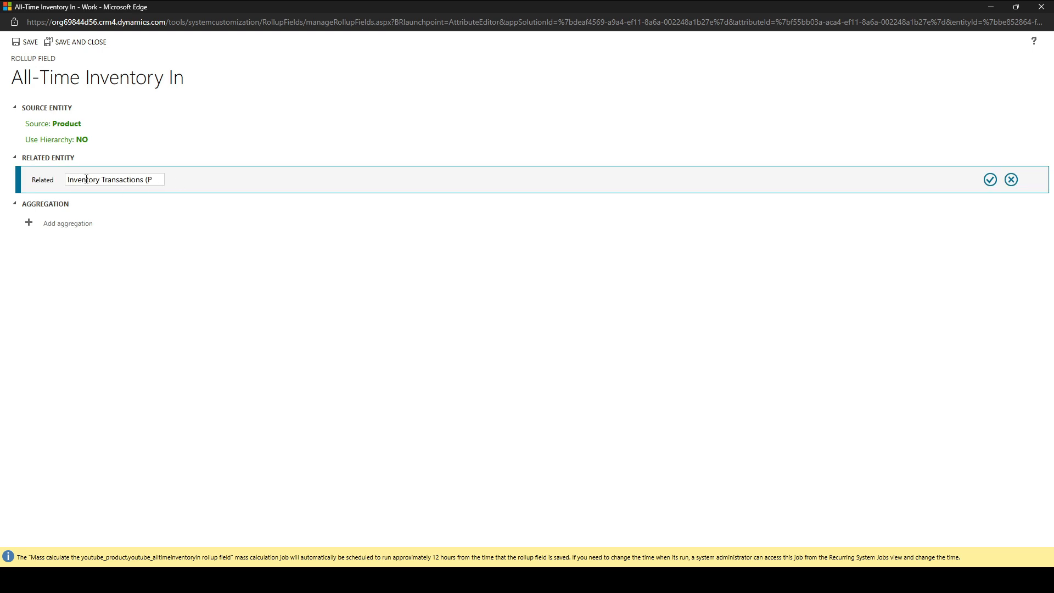
left_click(990, 180)
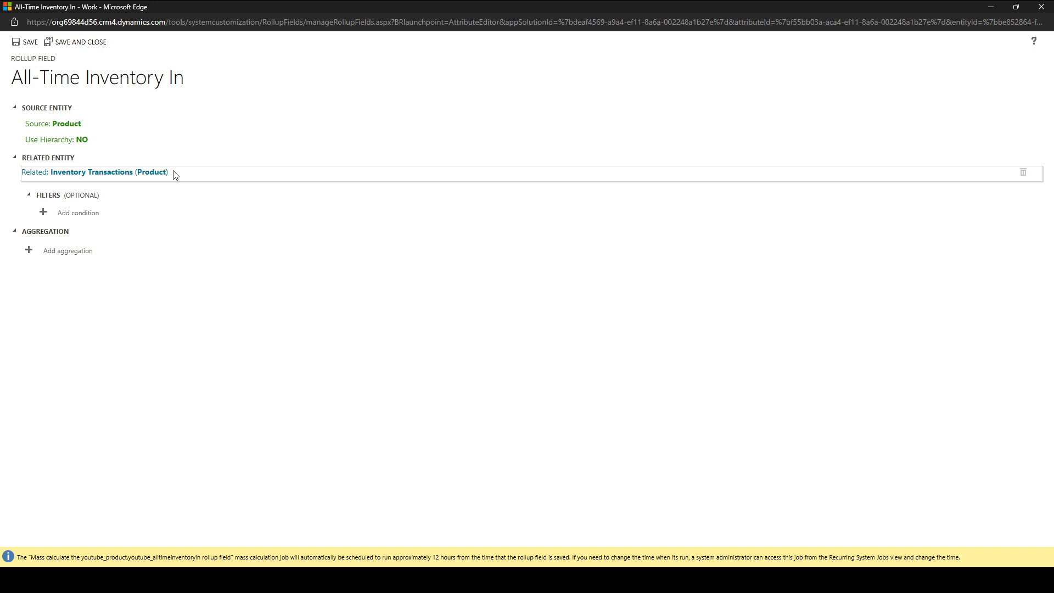
Step: Filter the rollup's related inventory transactions to those whose Transaction Type equals In
left_click(81, 218)
left_click(278, 229)
scroll(175, 277, "down", 5)
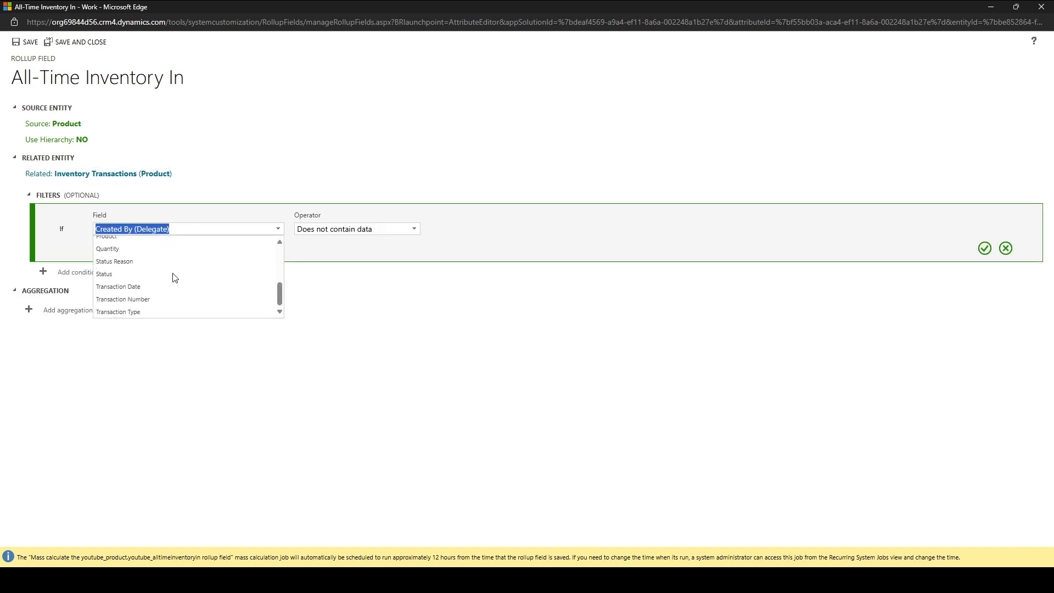
left_click(134, 311)
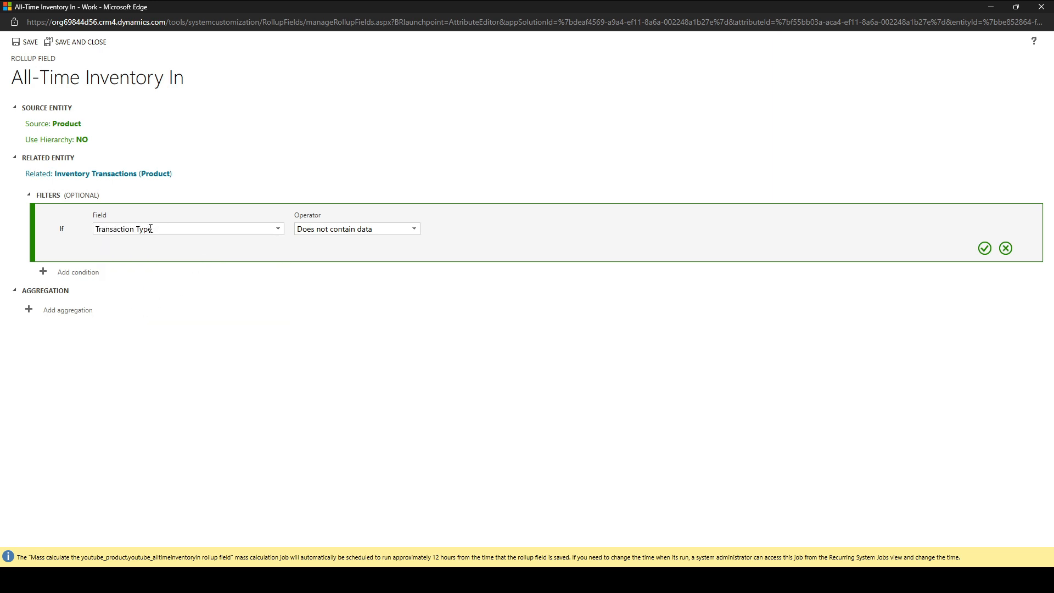
left_click(415, 230)
left_click(326, 242)
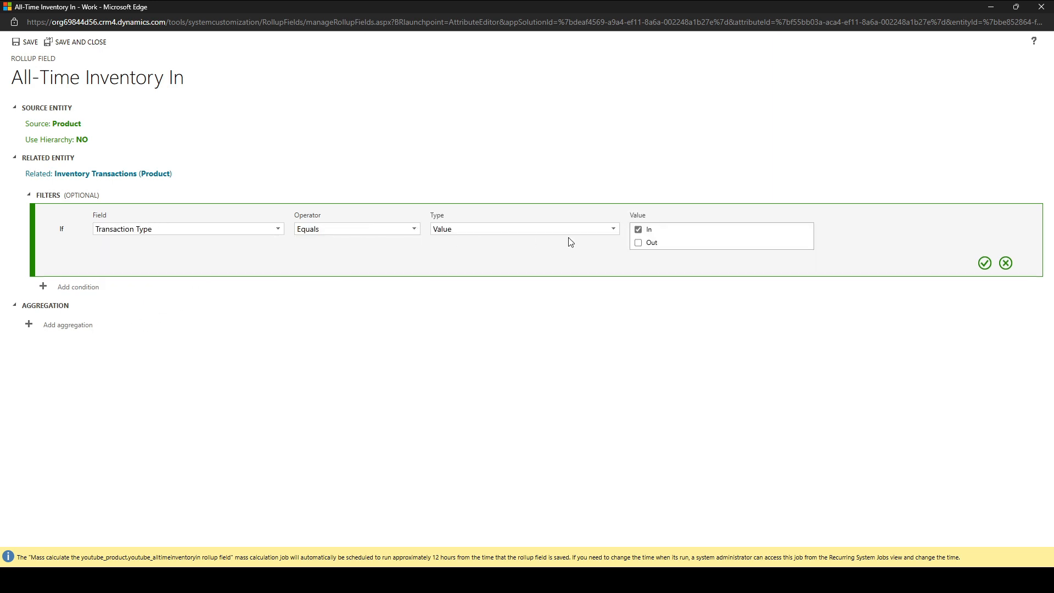
left_click(985, 263)
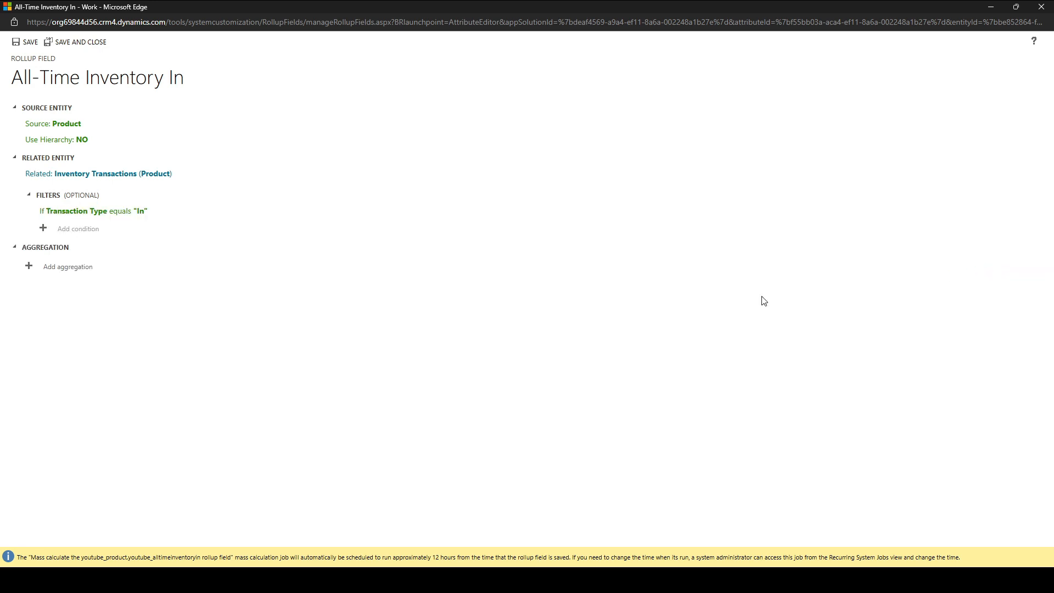
Step: Aggregate the All-Time Inventory In rollup as the SUM of Quantity, and save and close the rollup definition
left_click(62, 267)
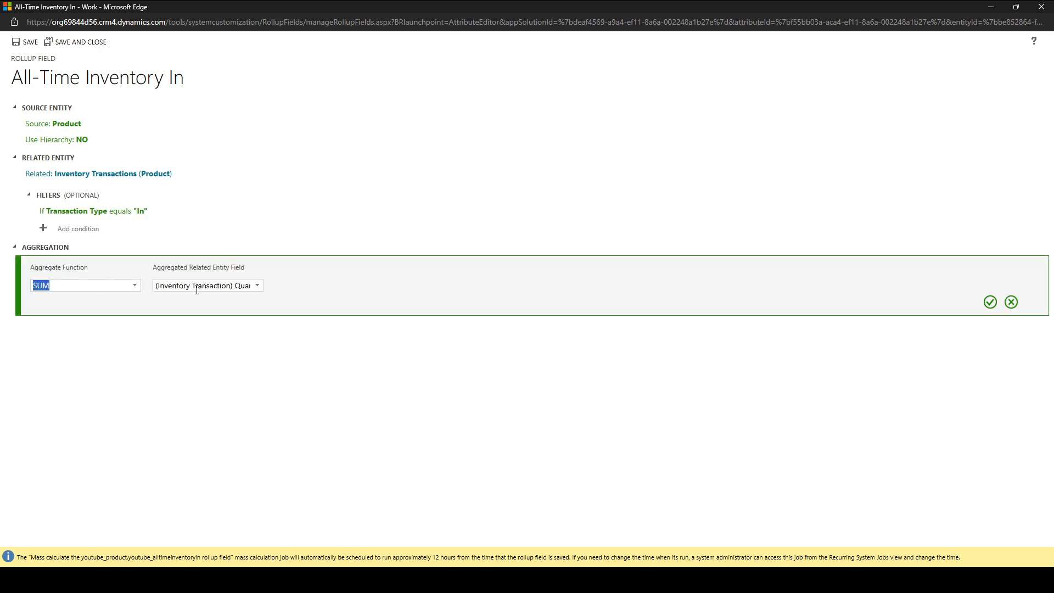
left_click(257, 287)
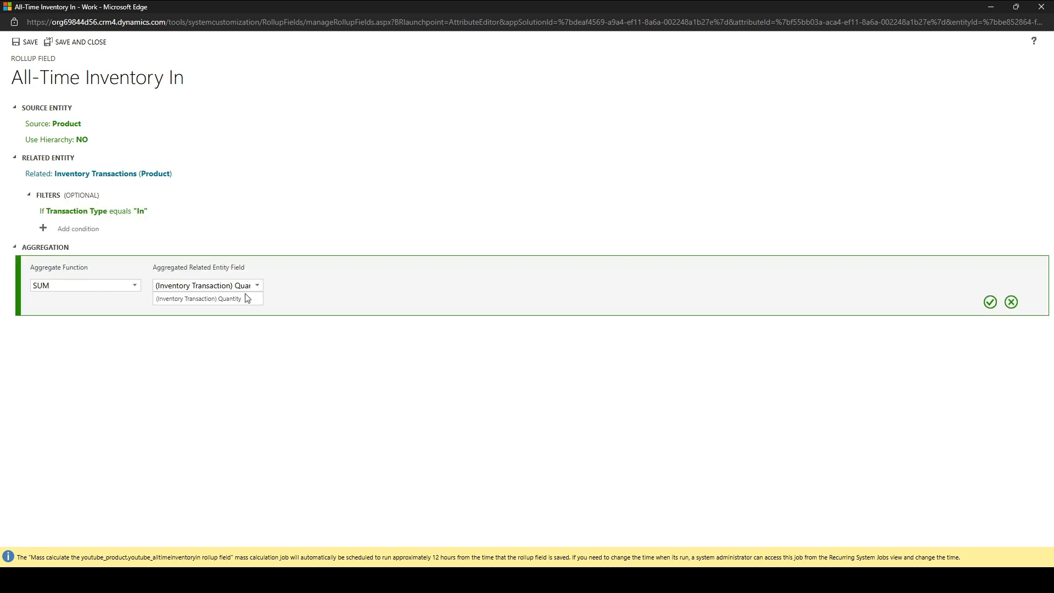
left_click(989, 302)
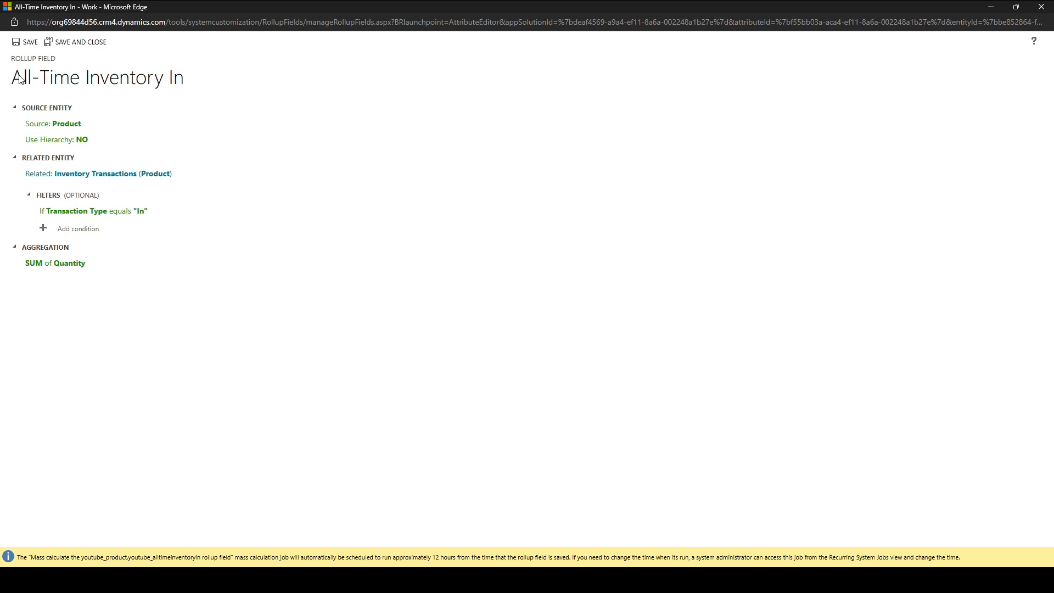
left_click(91, 46)
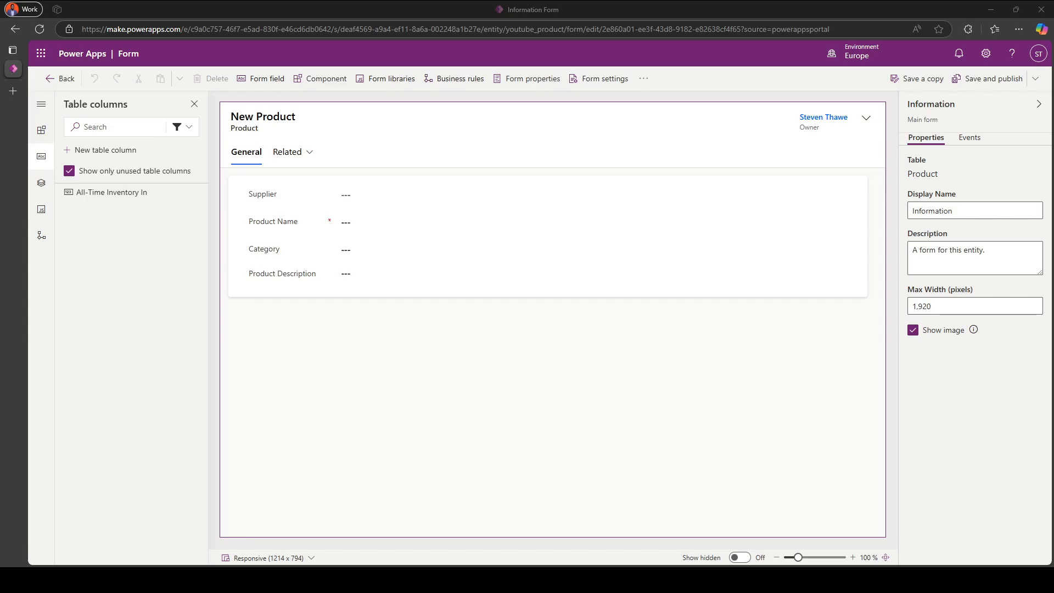
Step: Start a new Product column named All-Time Inventory Out
mouse_move(112, 192)
left_click(127, 150)
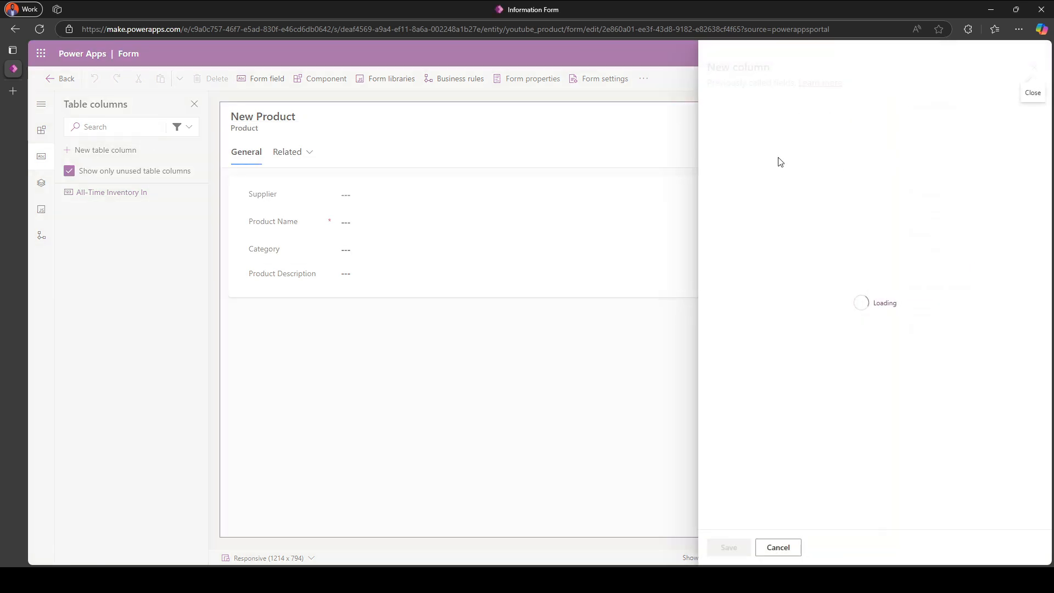
type("All-Time Inventiry In")
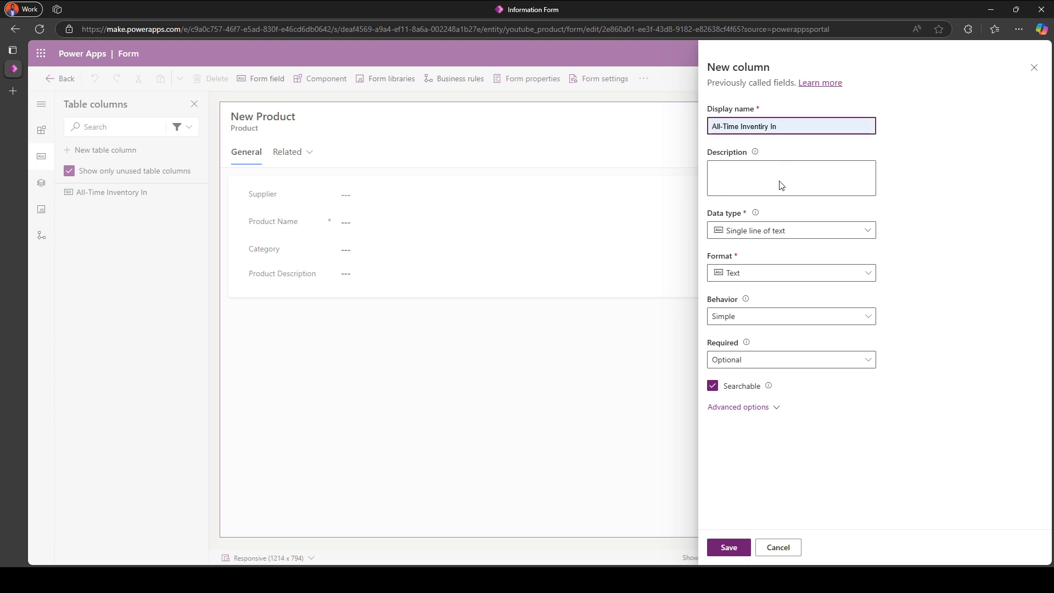
left_click(781, 181)
key("BackSpace")
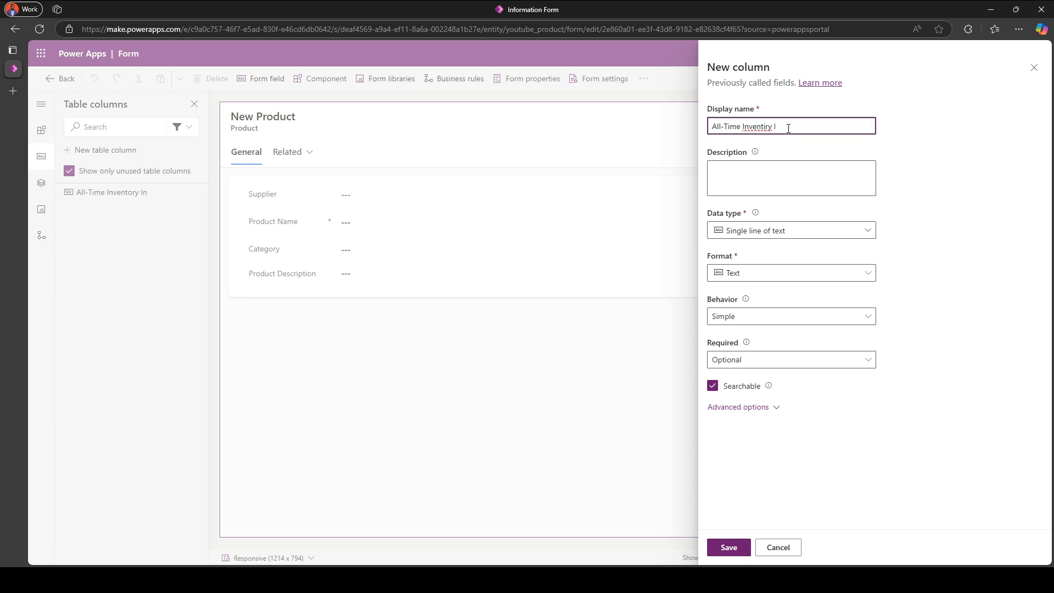
right_click(754, 127)
left_click(784, 177)
Step: Make the All-Time Inventory Out column a Whole number with Rollup behavior, and save it to edit its calculation
left_click(772, 233)
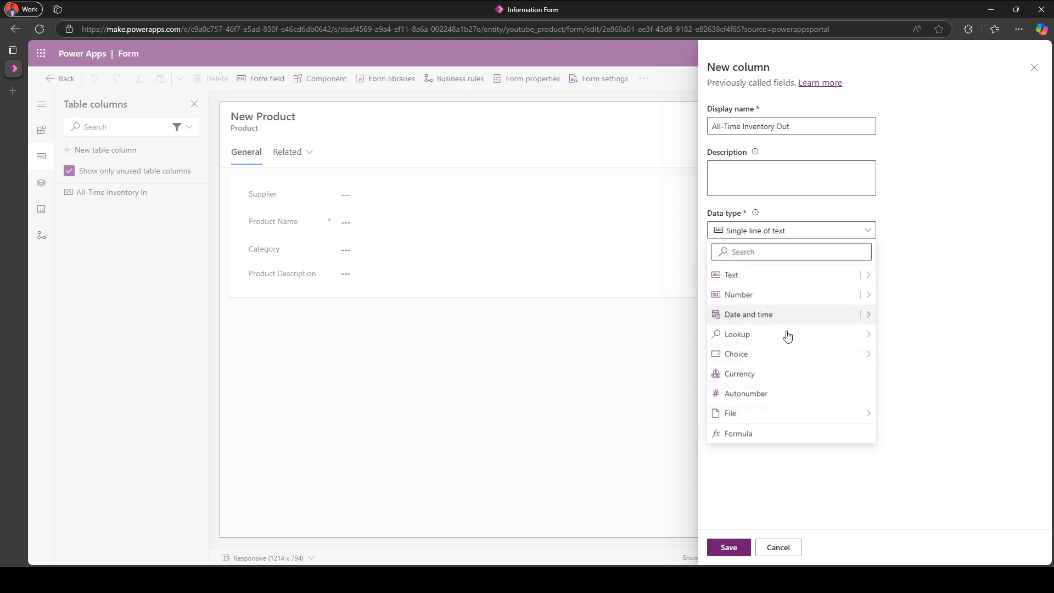
mouse_move(869, 296)
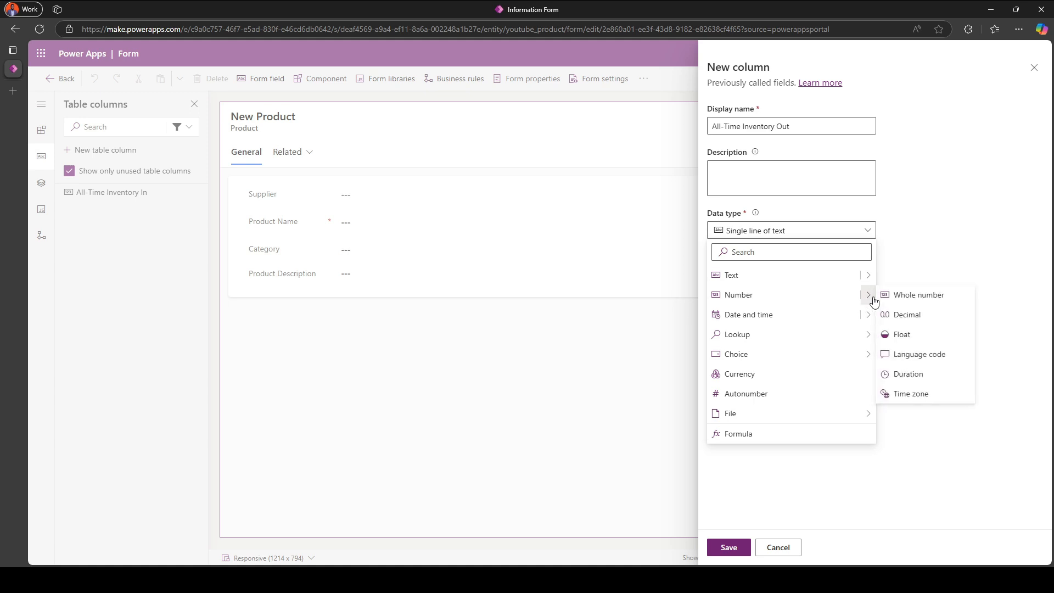
left_click(929, 302)
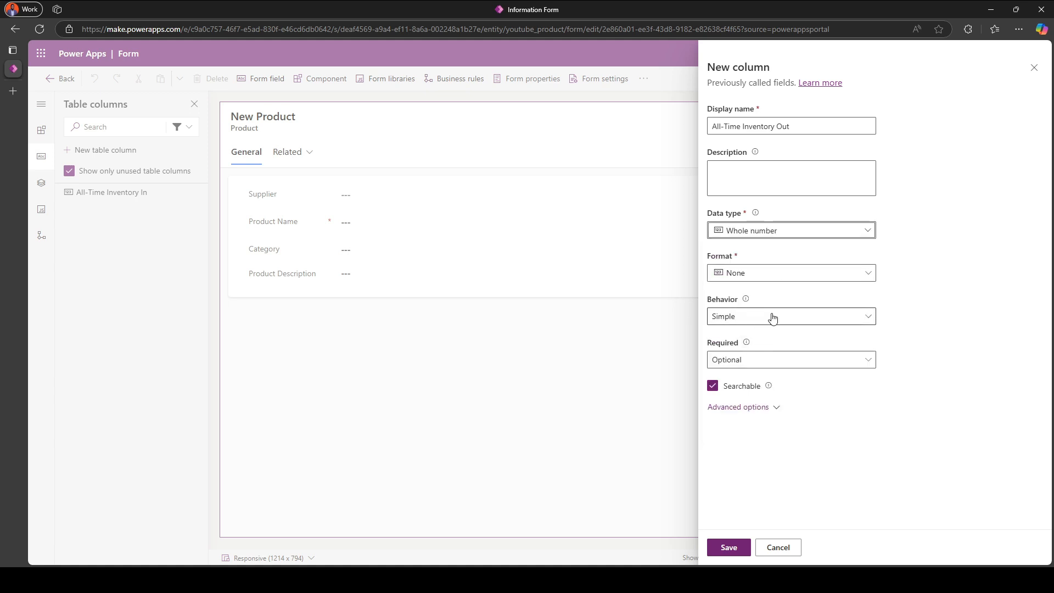
left_click(772, 318)
left_click(755, 374)
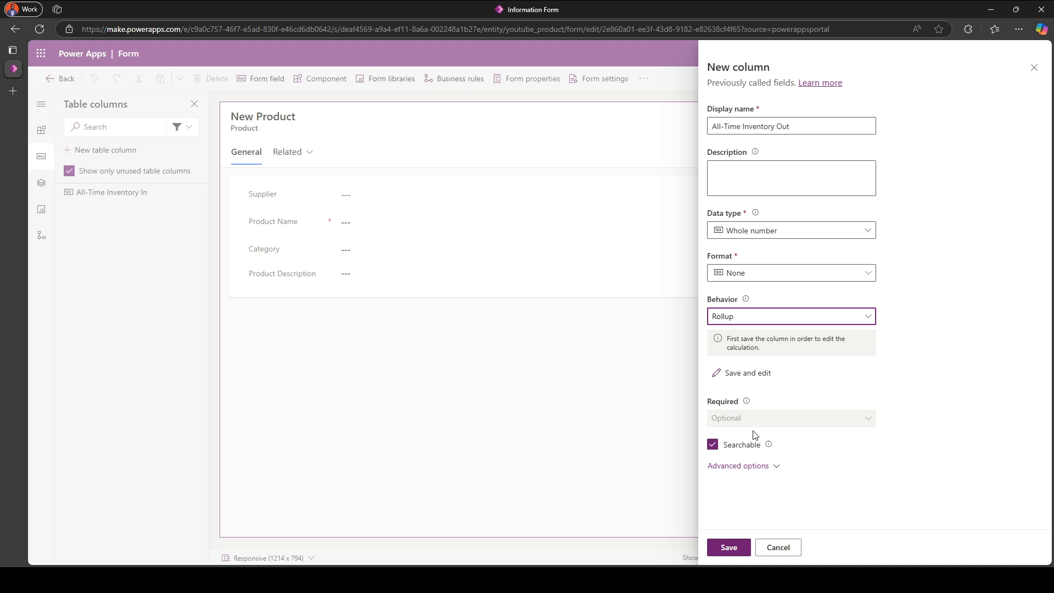
left_click(750, 384)
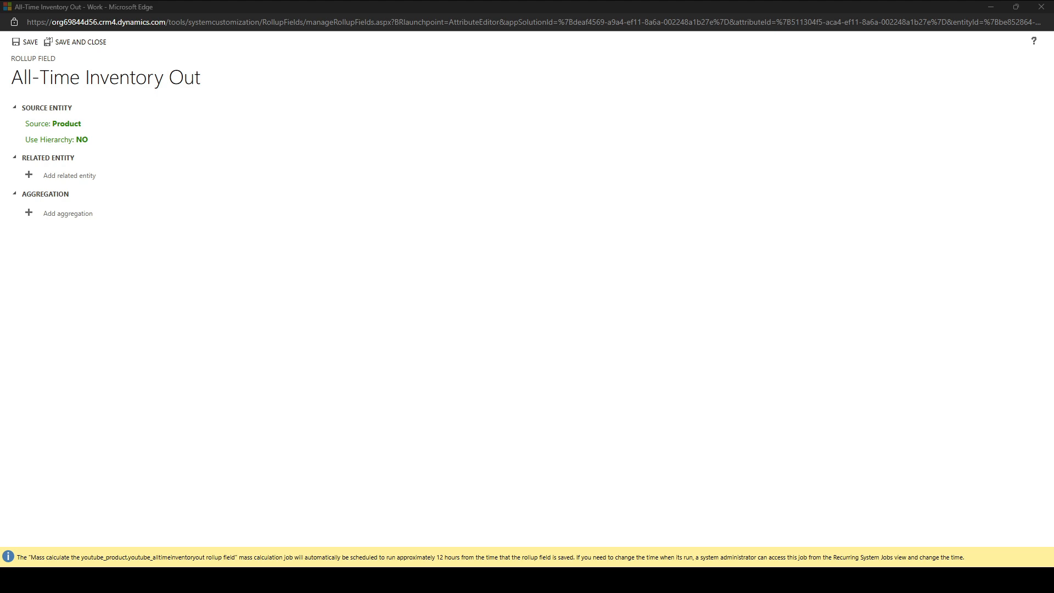
Step: Set Inventory Transactions (Product) as the rollup's related entity, filtered to Transaction Type equals Out
left_click(69, 175)
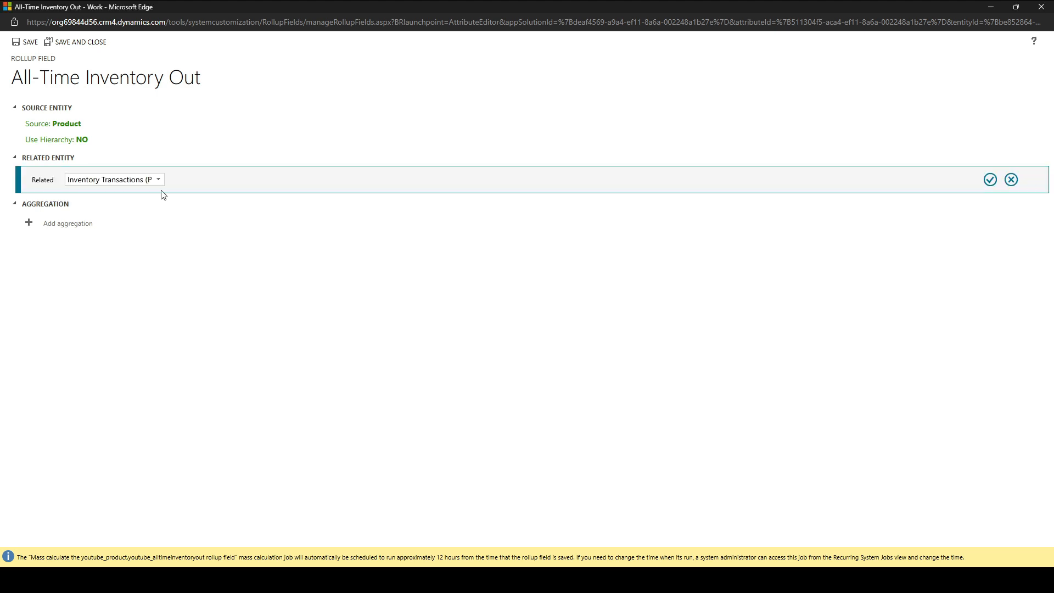
left_click(992, 181)
left_click(76, 214)
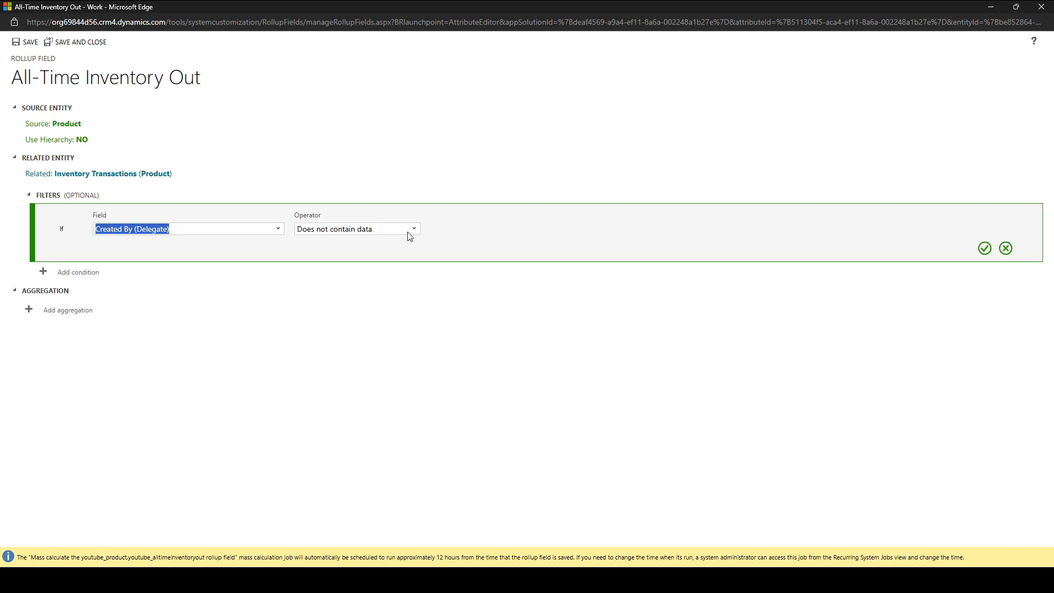
left_click(277, 230)
scroll(177, 303, "down", 5)
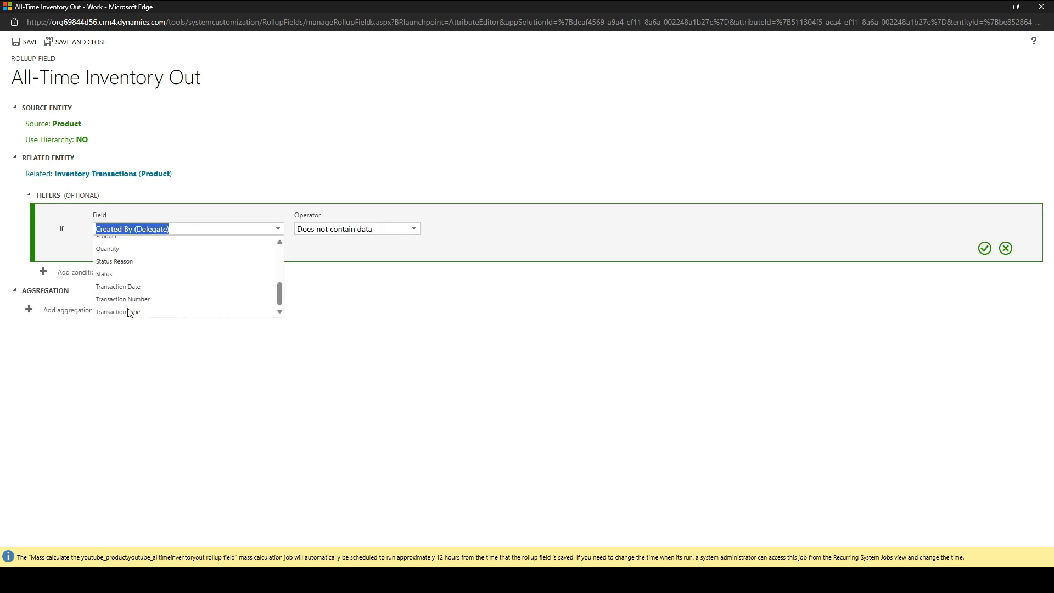
left_click(130, 313)
left_click(415, 233)
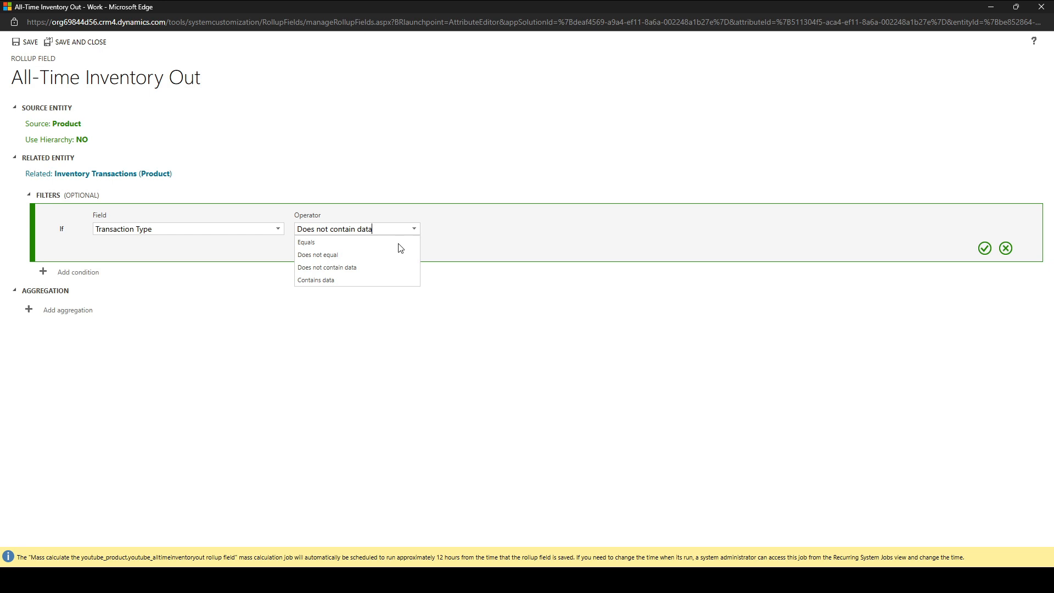
left_click(325, 242)
left_click(638, 243)
left_click(638, 229)
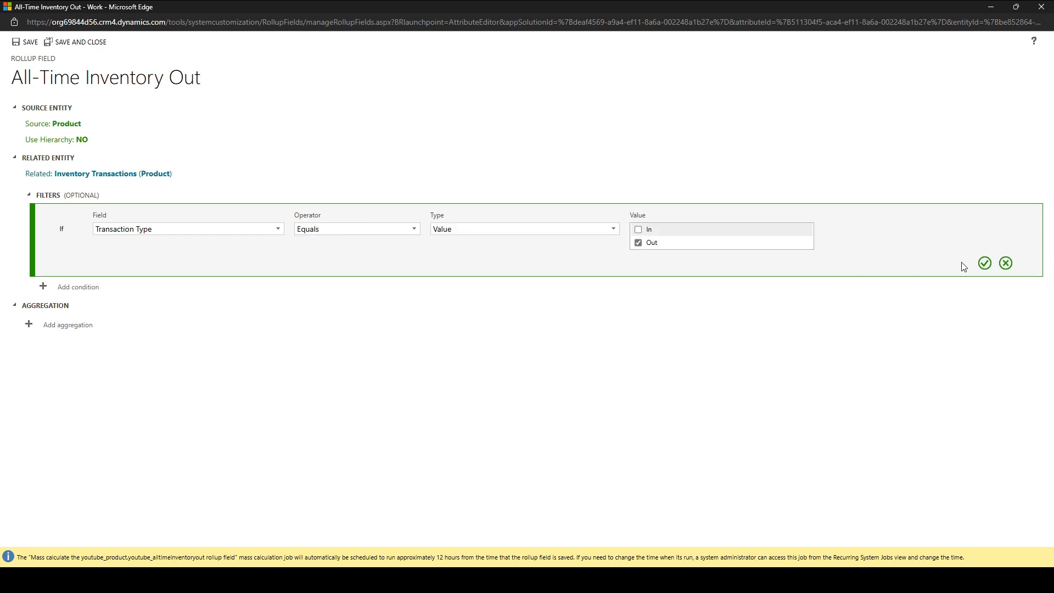
left_click(985, 263)
Step: Aggregate the All-Time Inventory Out rollup as the SUM of Quantity, and save and close the rollup definition
left_click(84, 266)
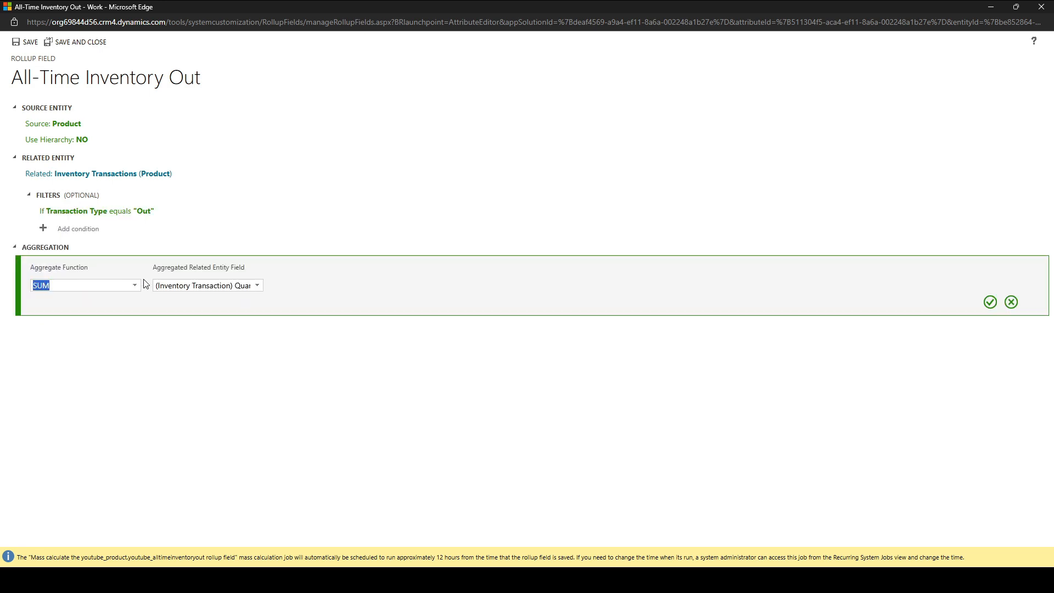
left_click(253, 288)
left_click(244, 297)
left_click(989, 303)
left_click(104, 42)
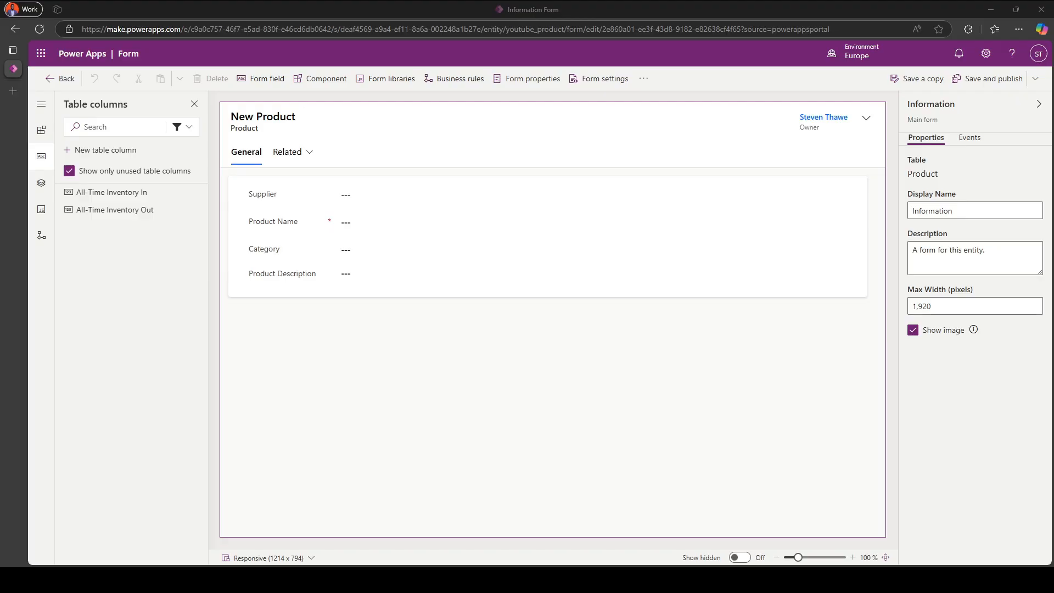
Step: Add a new section below the product fields on the form's General tab and give it 3 columns
left_click(379, 351)
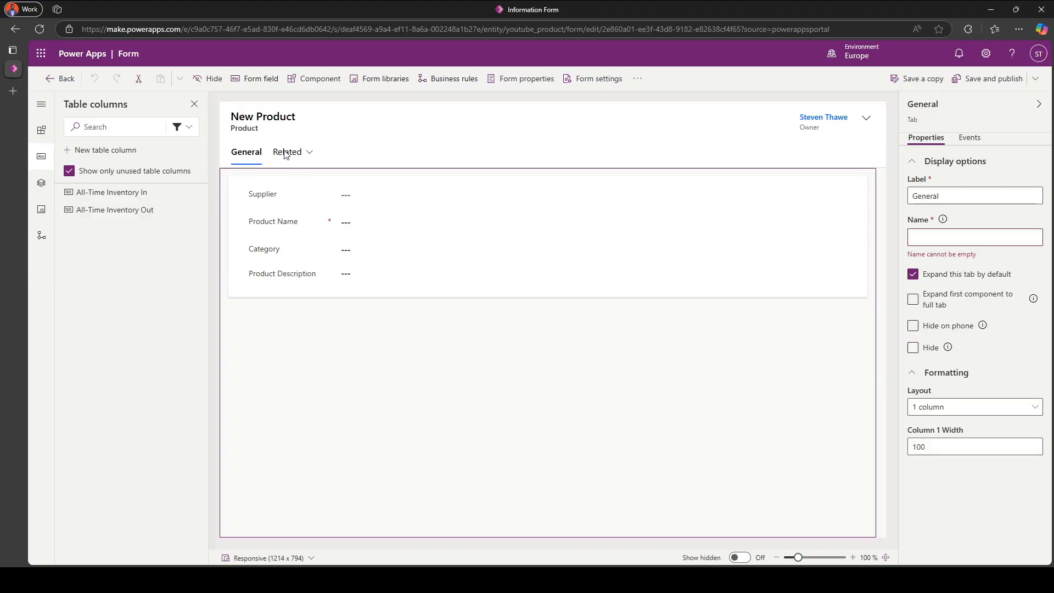
left_click(323, 83)
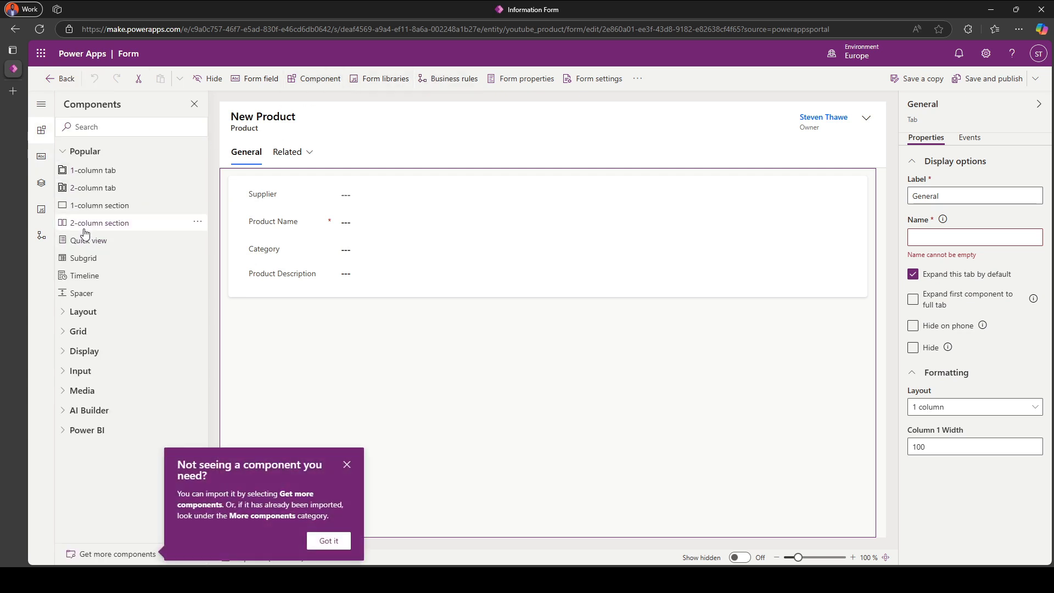
left_click_drag(90, 225, 330, 297)
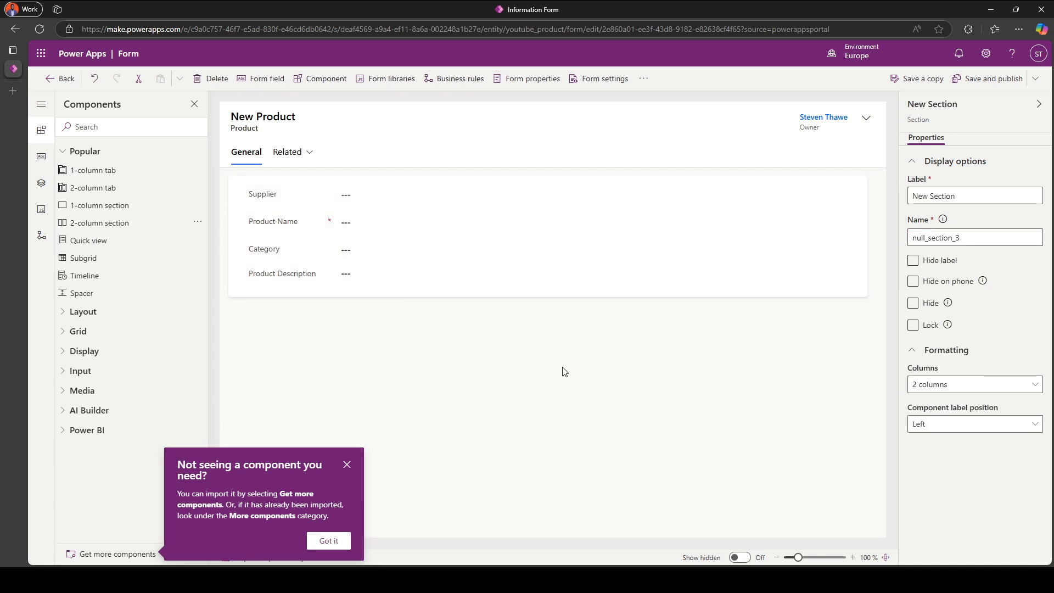
left_click(941, 386)
left_click(958, 480)
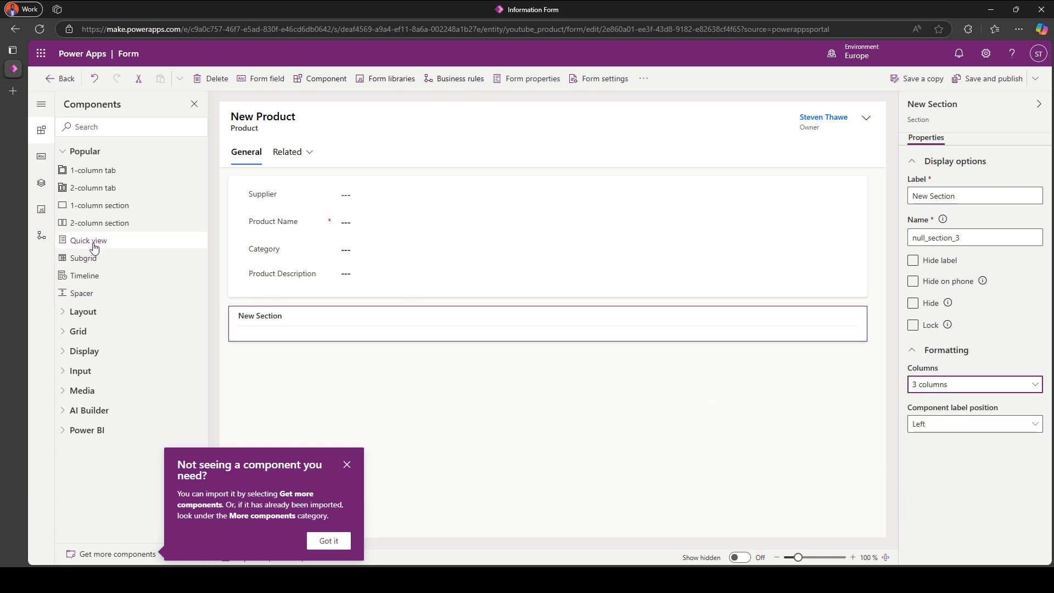
Step: Limit the listed columns to custom ones and place All-Time Inventory In and All-Time Inventory Out side by side in the new section
left_click(41, 156)
left_click(187, 127)
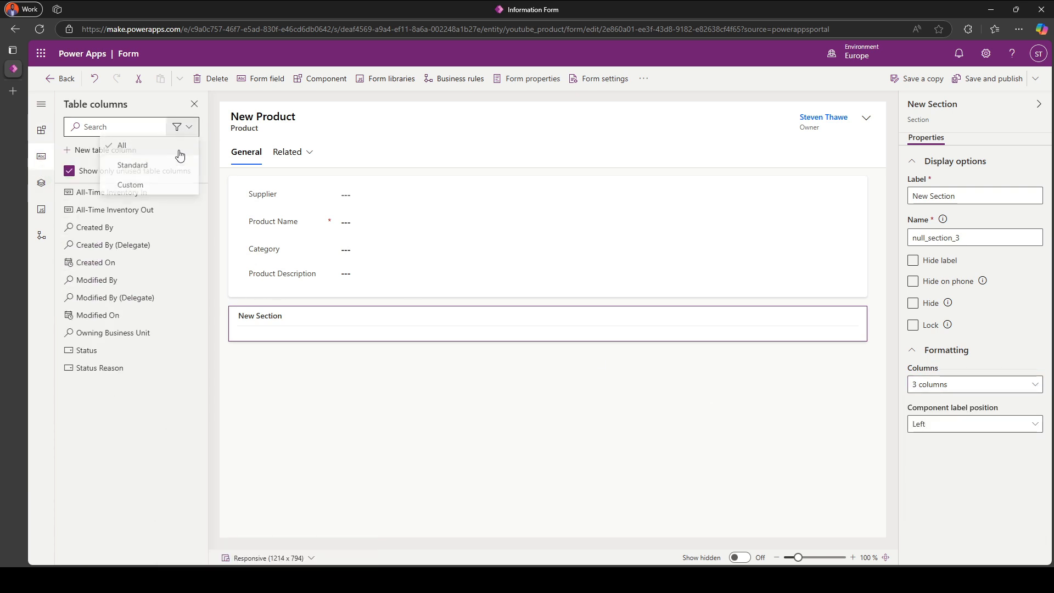
left_click(146, 183)
left_click_drag(111, 197, 242, 323)
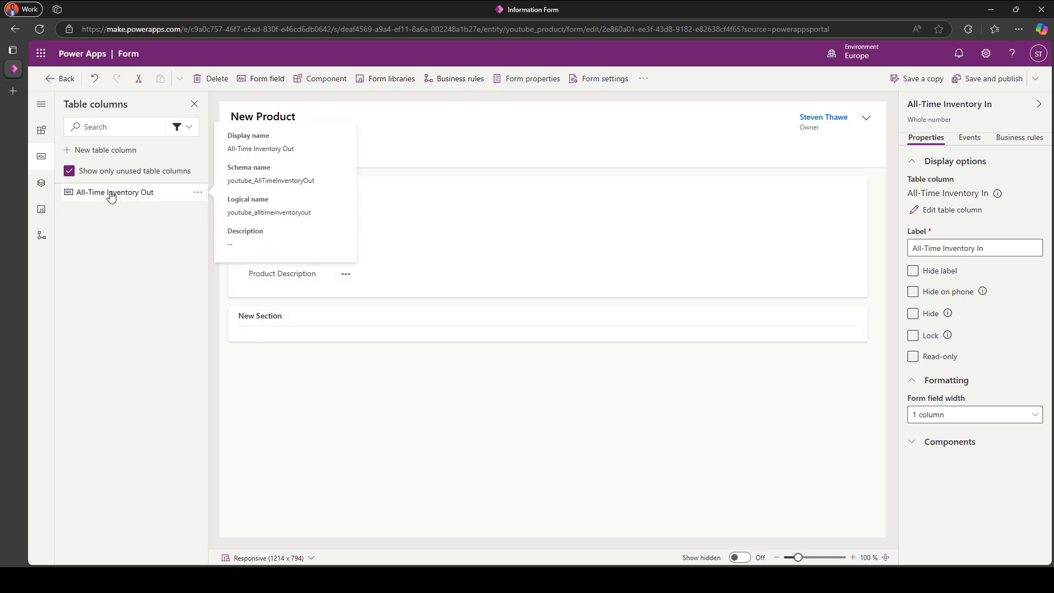
left_click_drag(113, 193, 522, 350)
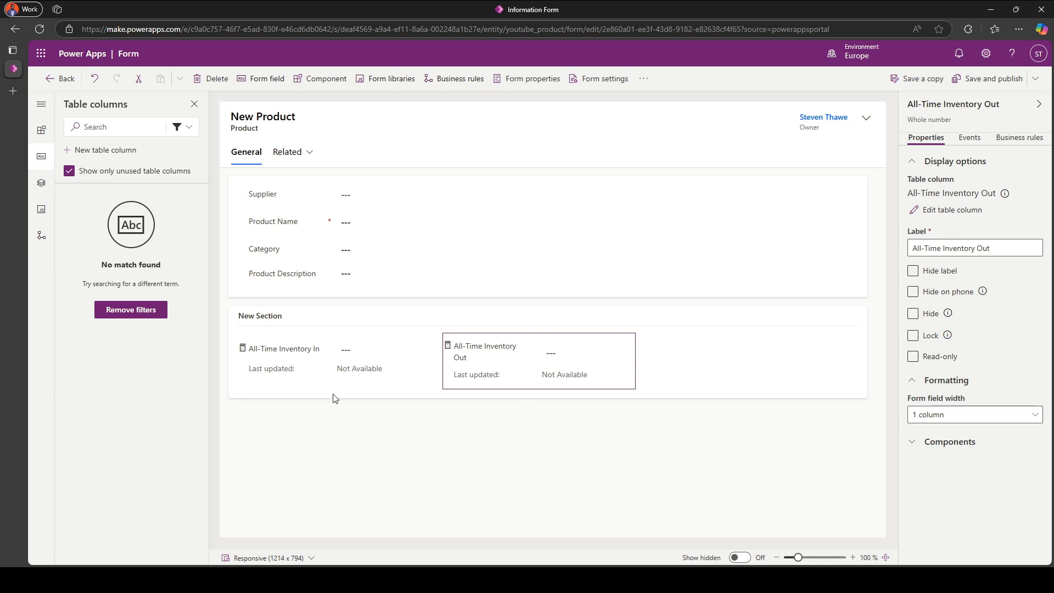
Step: Start a new Product column named Stock Level with the Formula data type
left_click(99, 150)
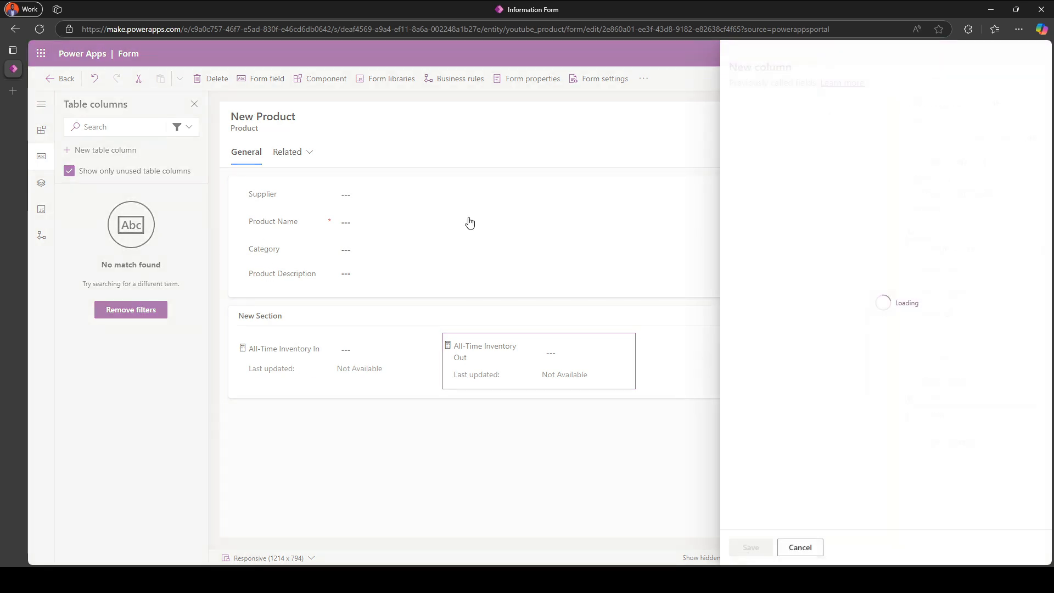
type("Currea")
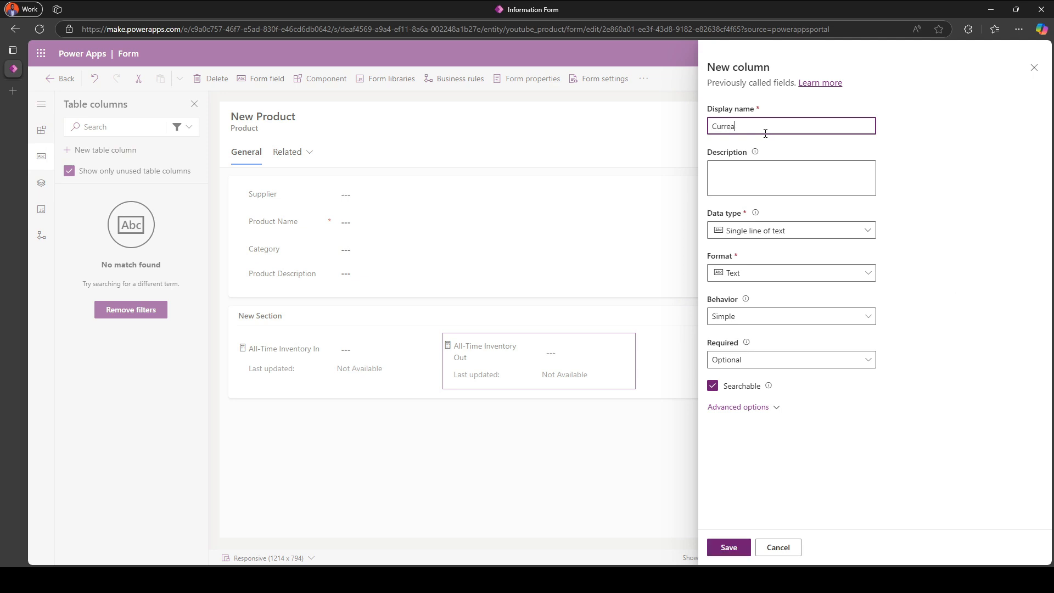
key("ctrl+a")
type("Stock Leve")
left_click(770, 235)
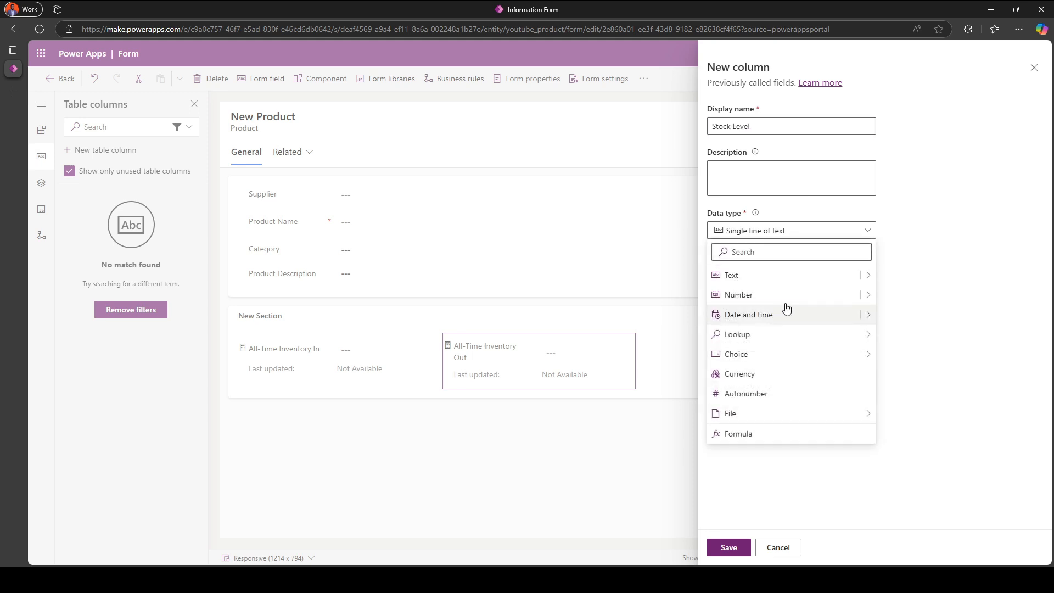
mouse_move(765, 415)
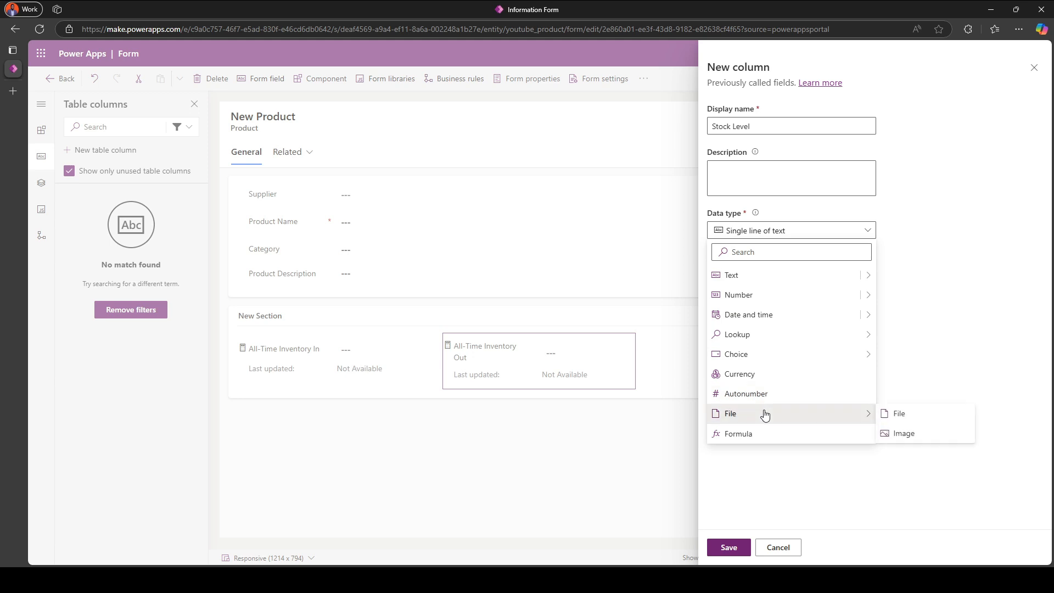
left_click(742, 433)
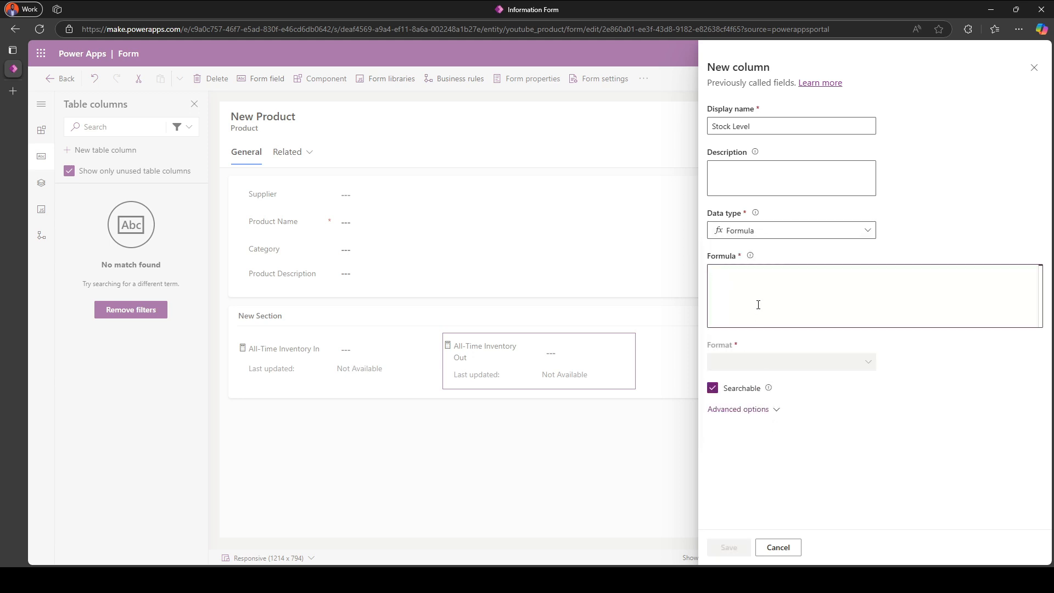
Step: Define the Stock Level formula as 'All-Time Inventory In'-'All-Time Inventory Out'
left_click(758, 305)
type("All")
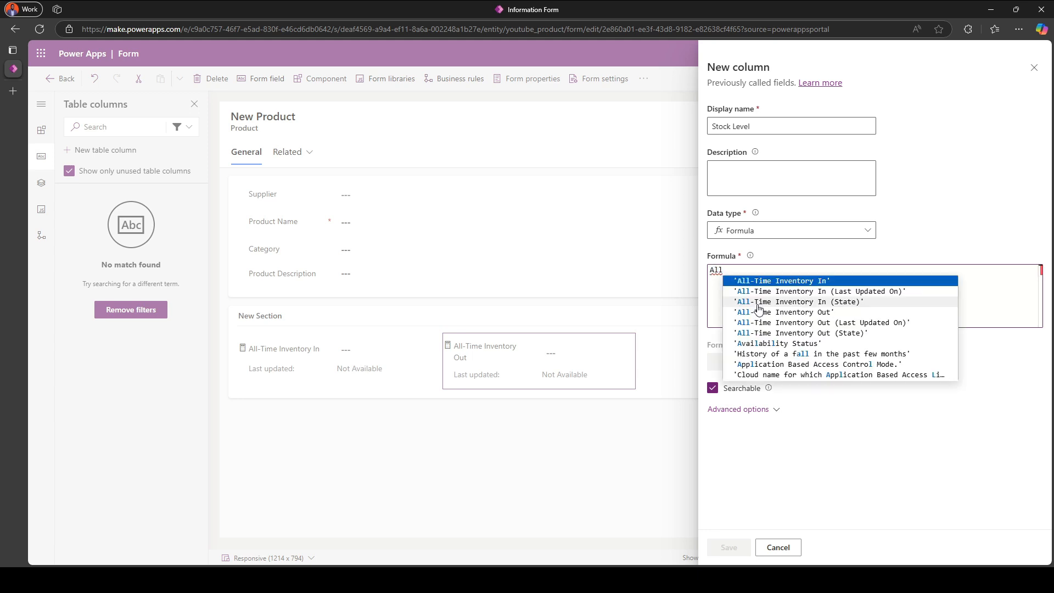
left_click(786, 281)
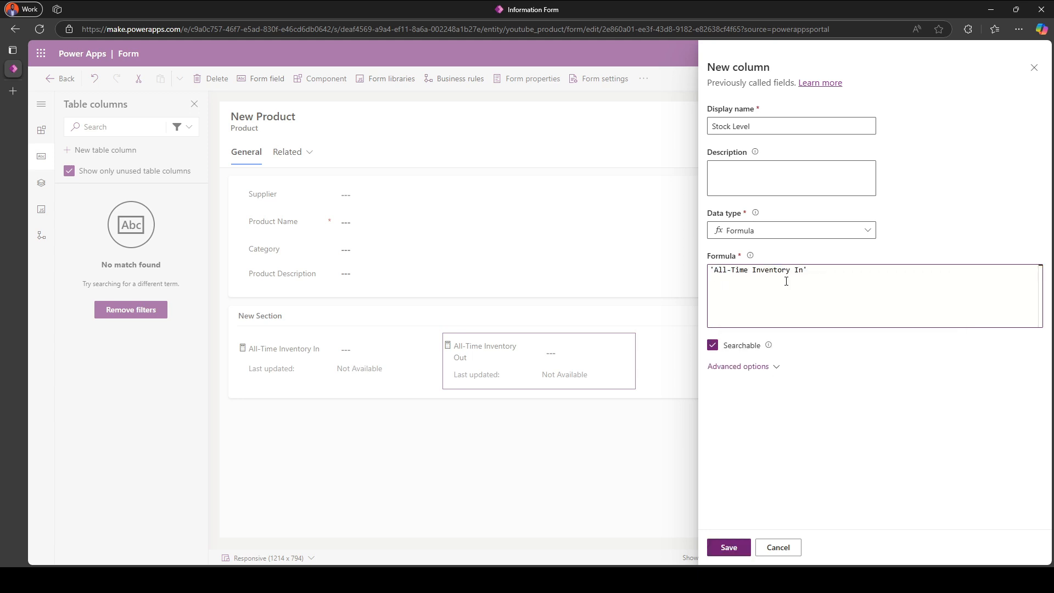
type("-")
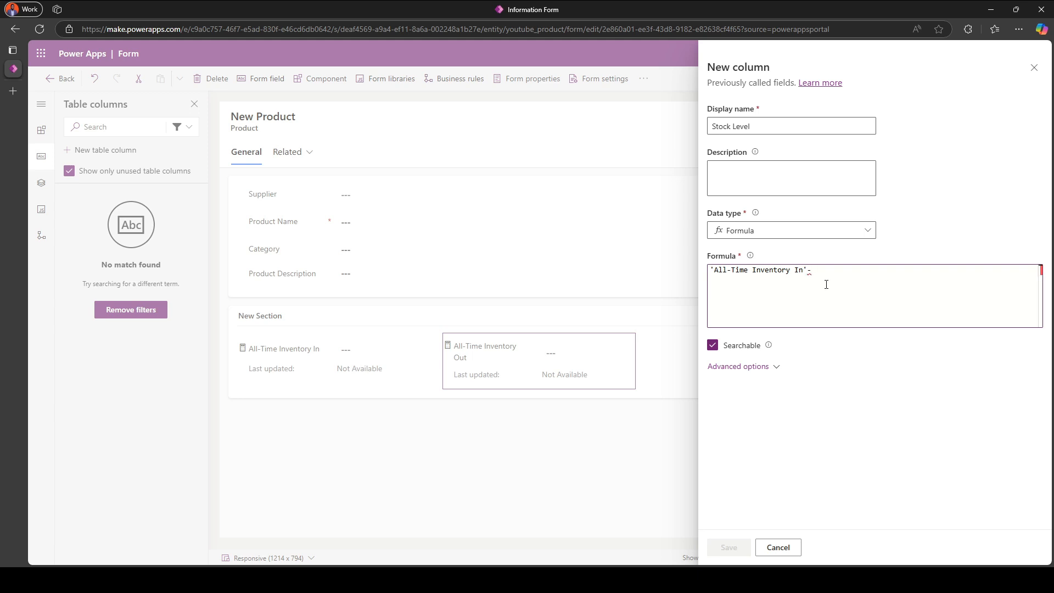
type("All")
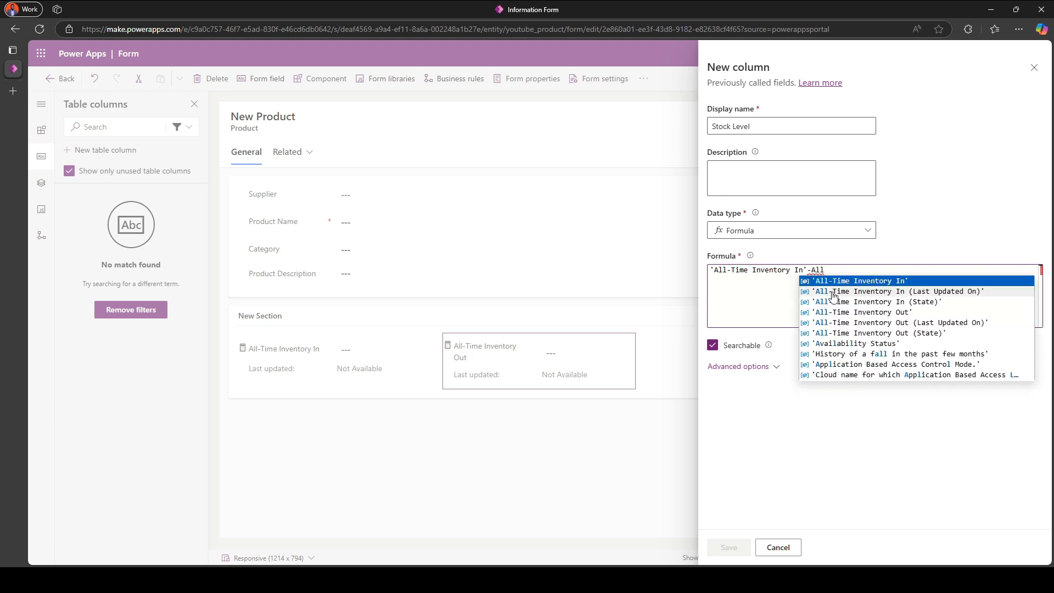
left_click(834, 312)
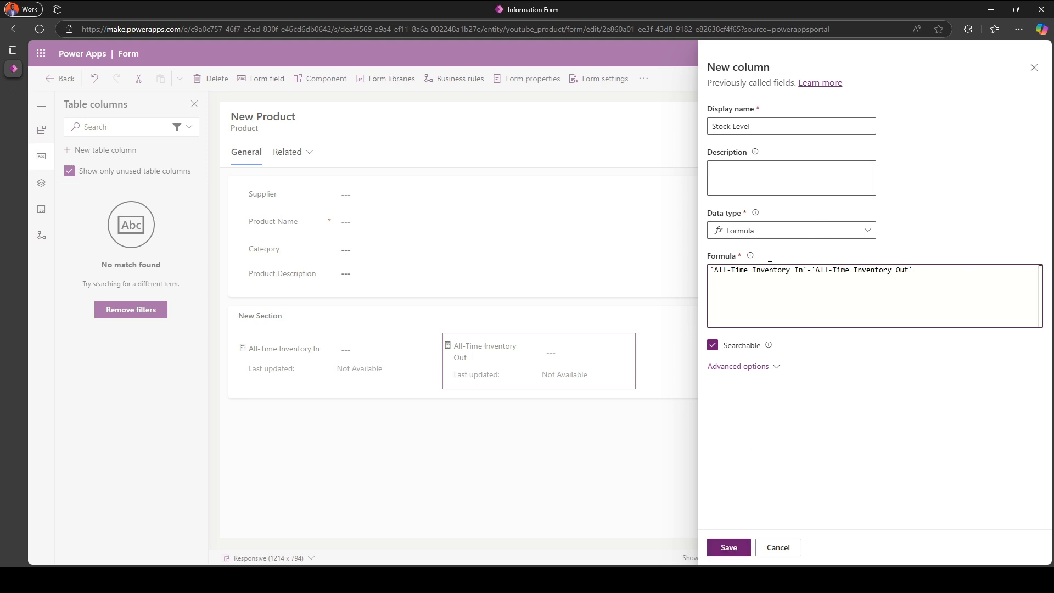
Step: Set the Stock Level column's formula data type to Whole number and save the column
left_click(748, 368)
scroll(785, 449, "down", 2)
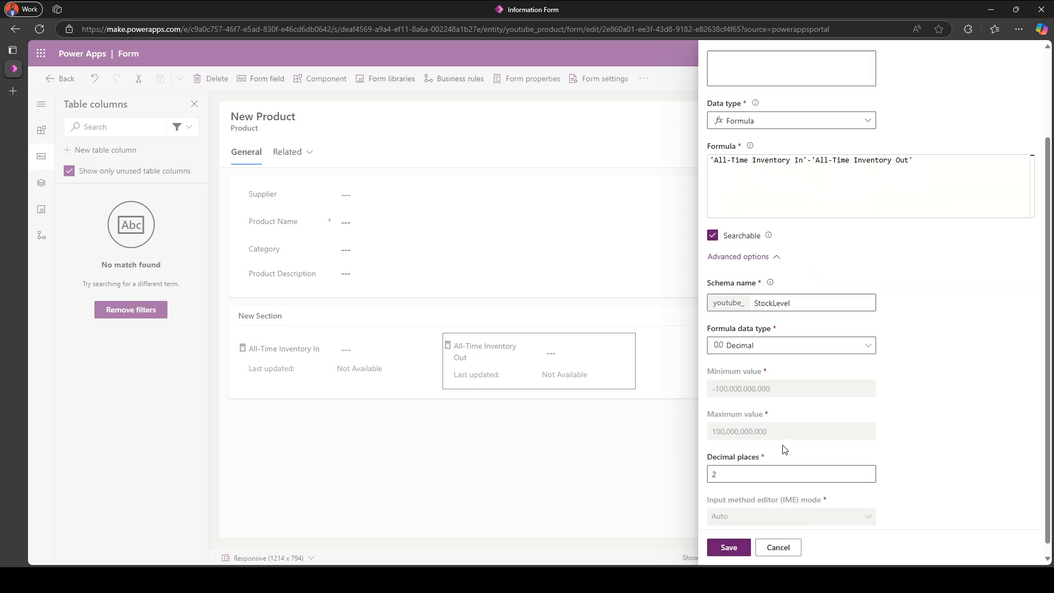
left_click(776, 345)
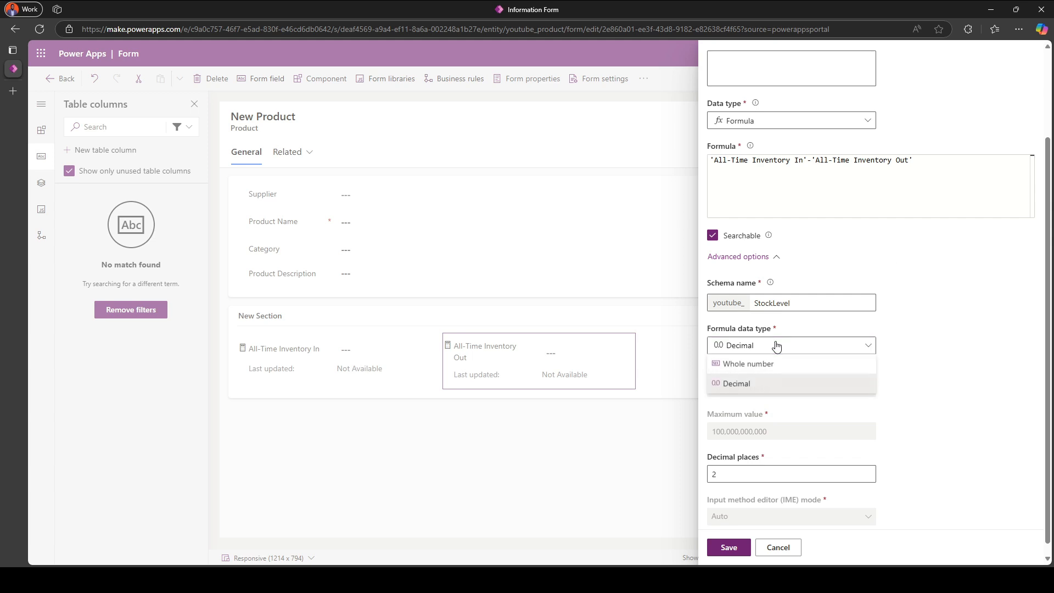
left_click(752, 362)
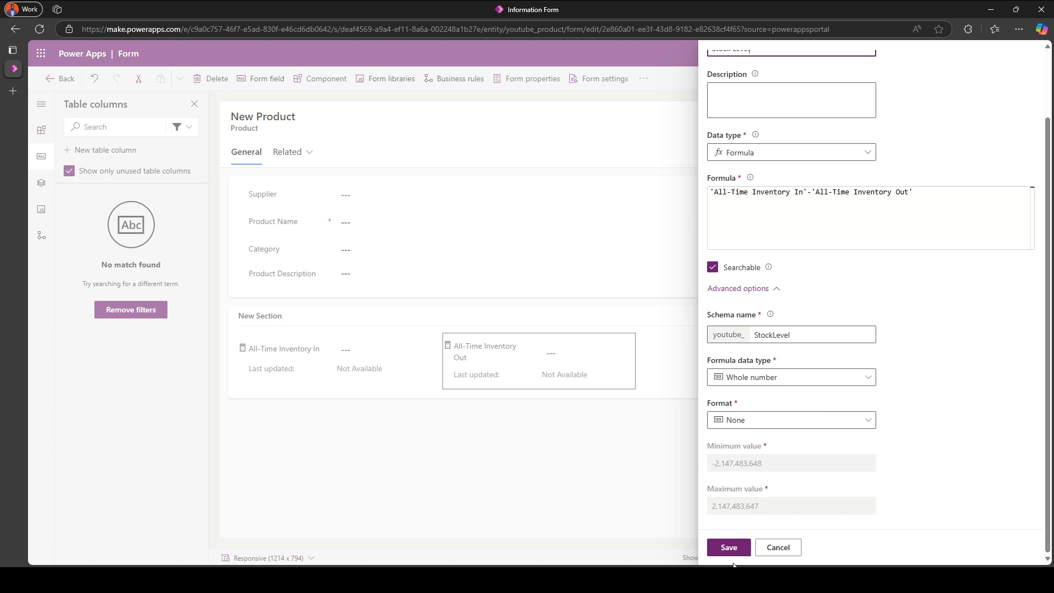
left_click(727, 548)
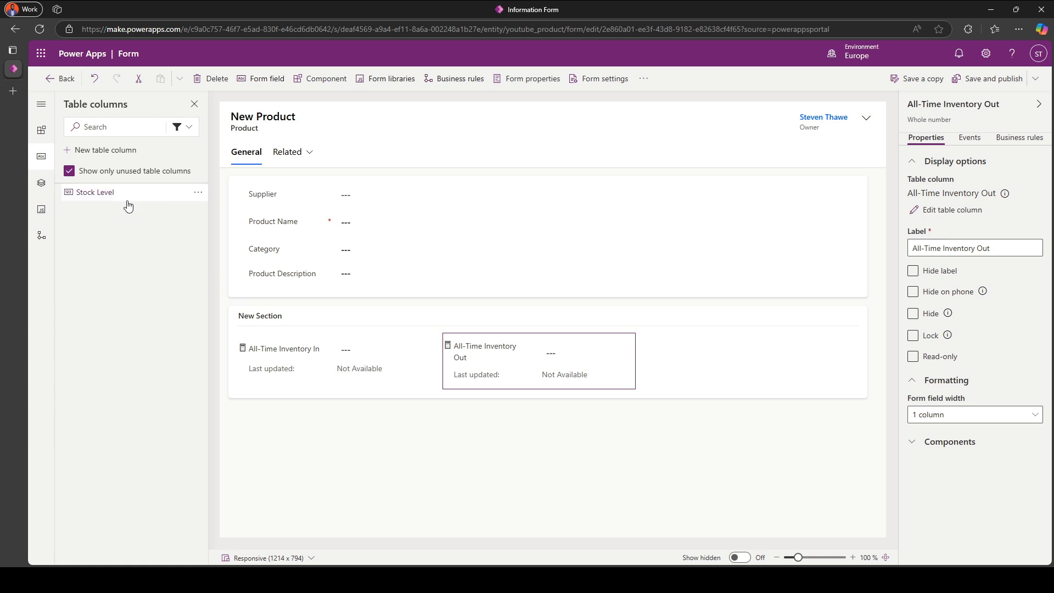
Step: Place the Stock Level column beside All-Time Inventory Out in the new section and label that section Stock Level
left_click_drag(110, 199, 670, 354)
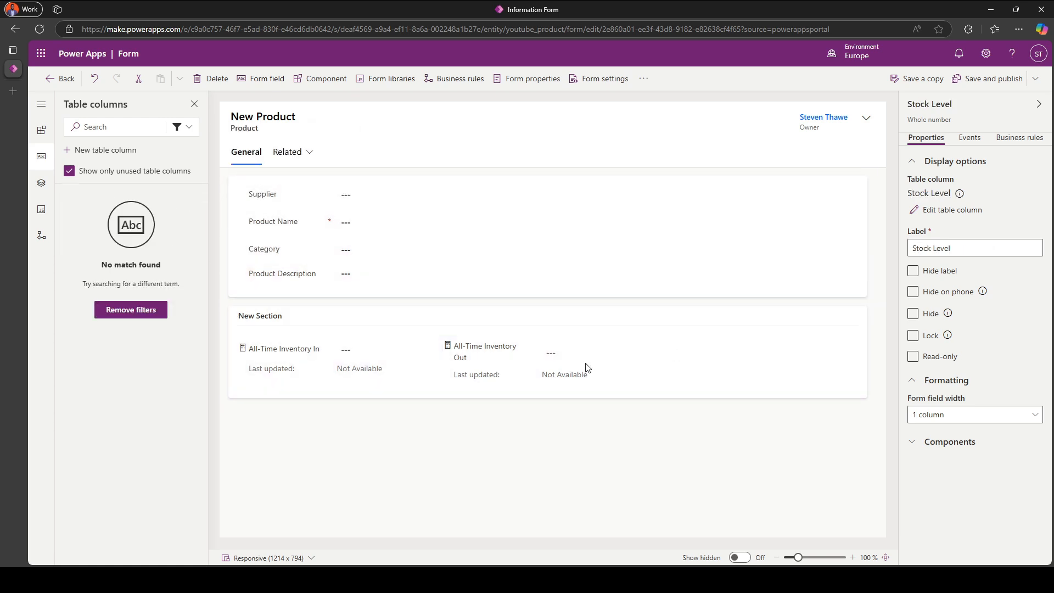
left_click(280, 318)
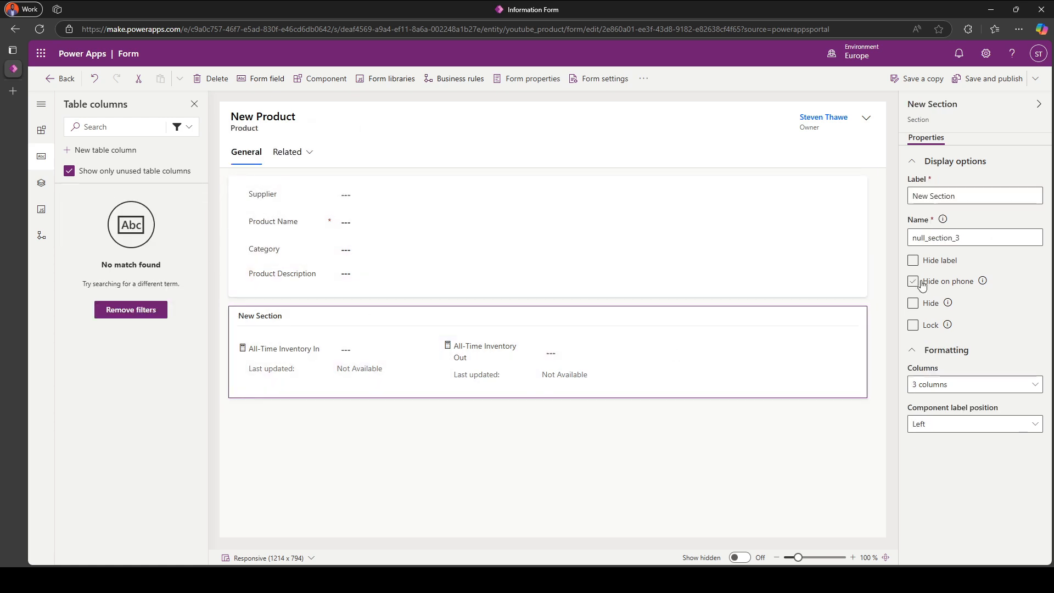
left_click(945, 197)
key("ctrl+a")
type("S")
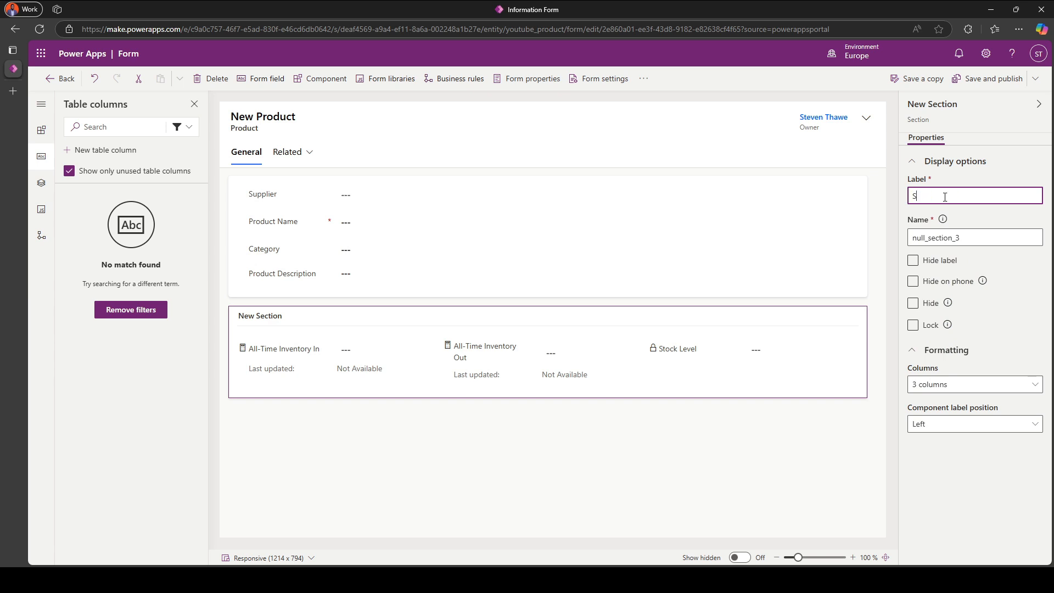
type("tock Level")
Step: Save and publish the Product form, and return to the list of tables in the Inventory Management Tutorial solution
left_click(992, 81)
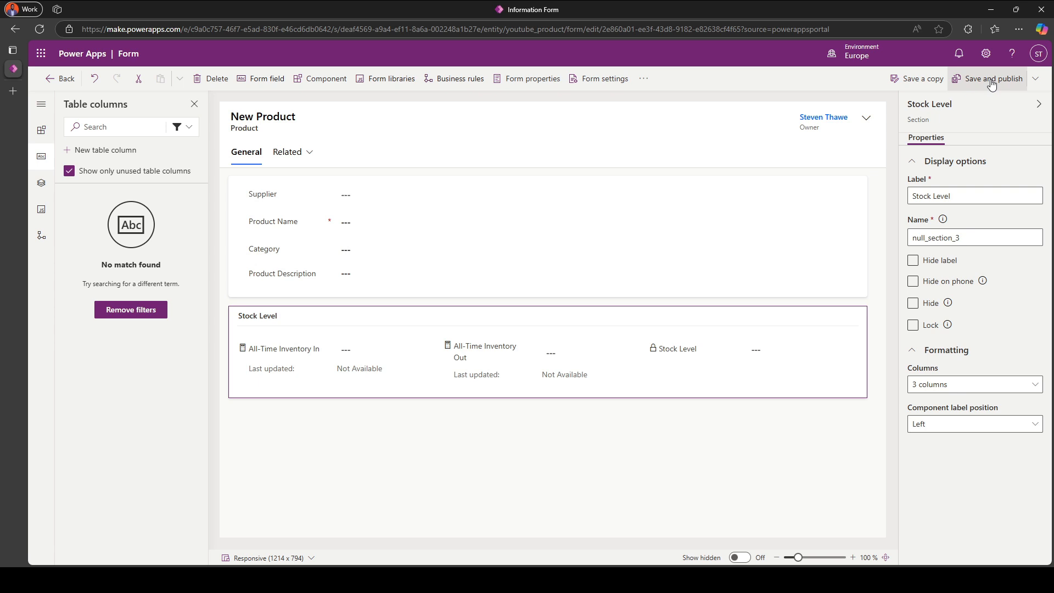
left_click(991, 81)
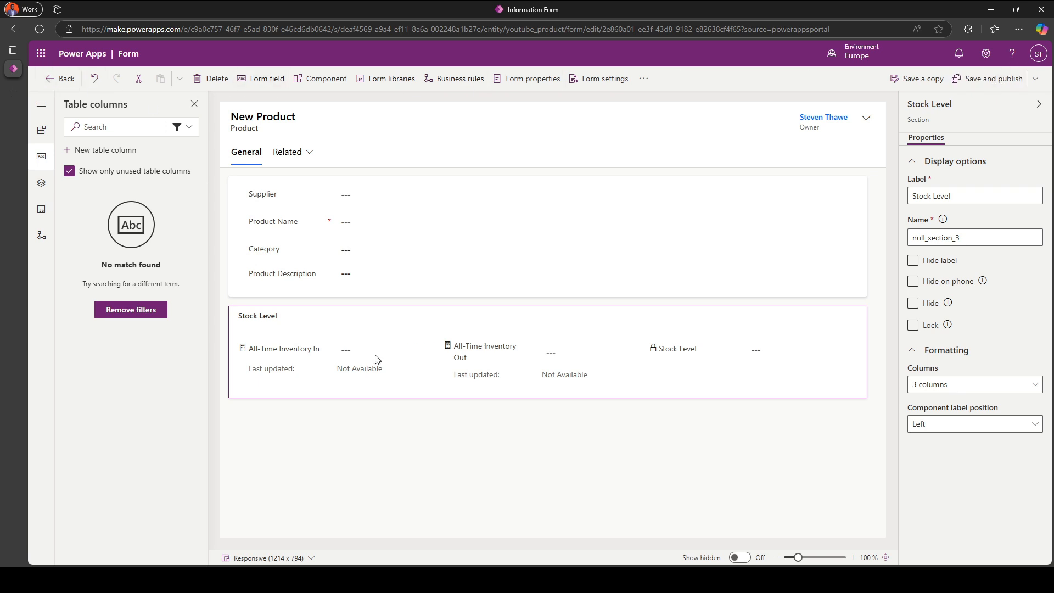
left_click(63, 82)
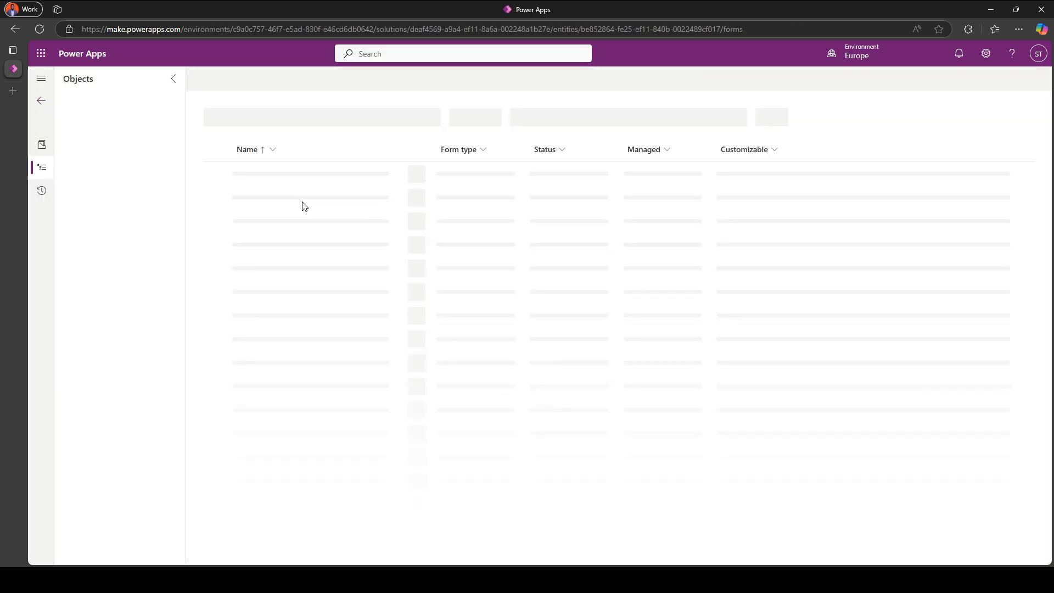
left_click(102, 134)
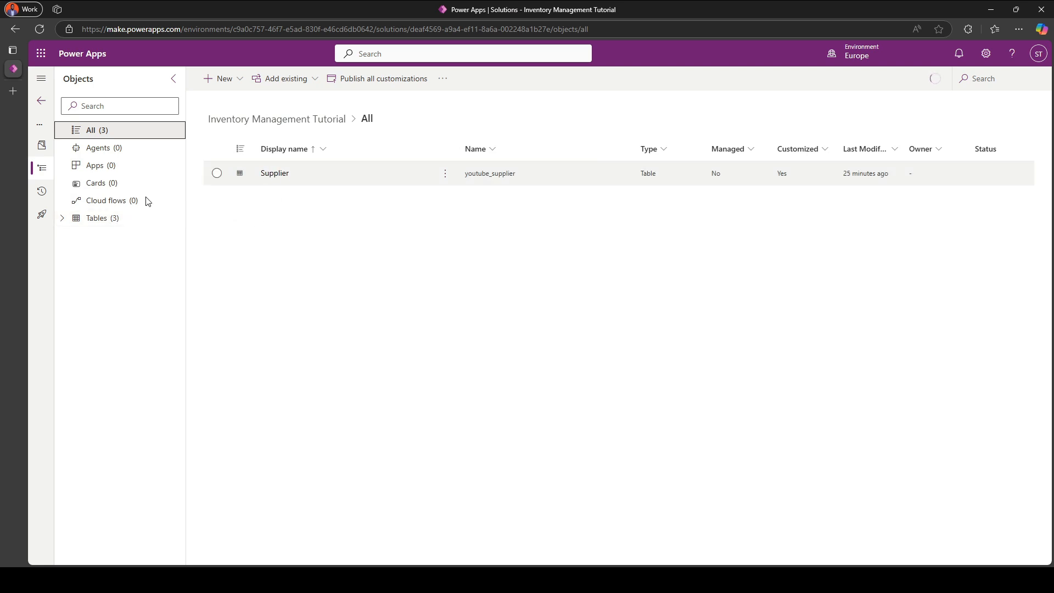
left_click(103, 222)
left_click(64, 220)
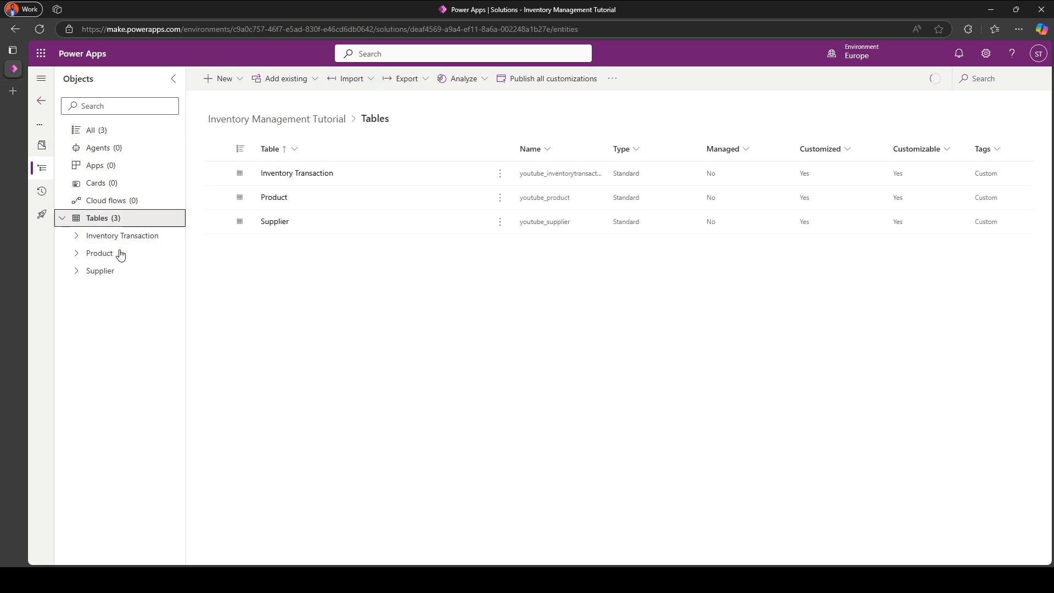
Step: Create a new model-driven app named Inventory App in the solution
left_click(235, 81)
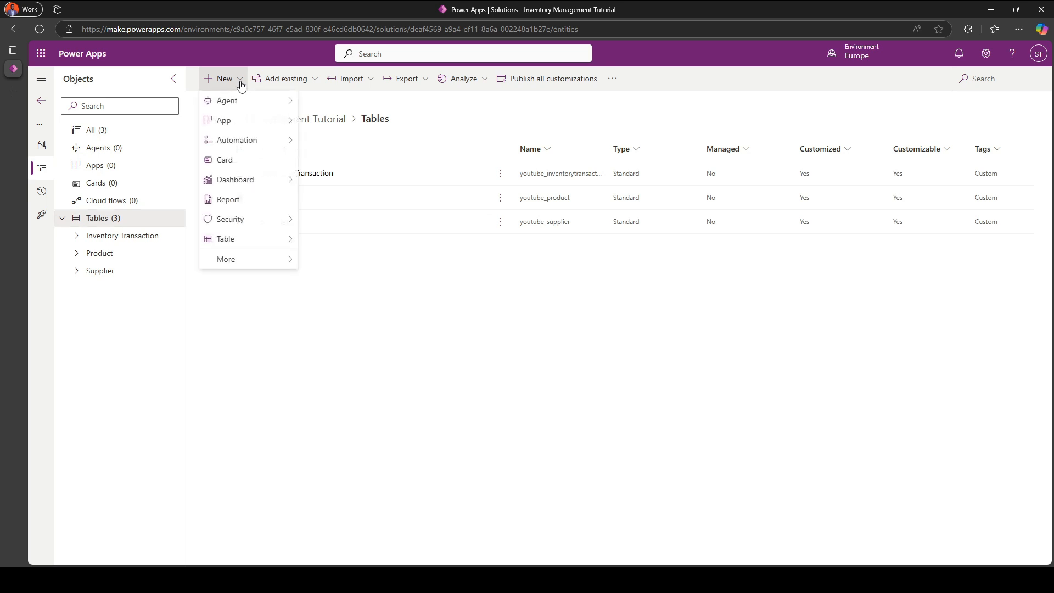
mouse_move(282, 127)
left_click(346, 141)
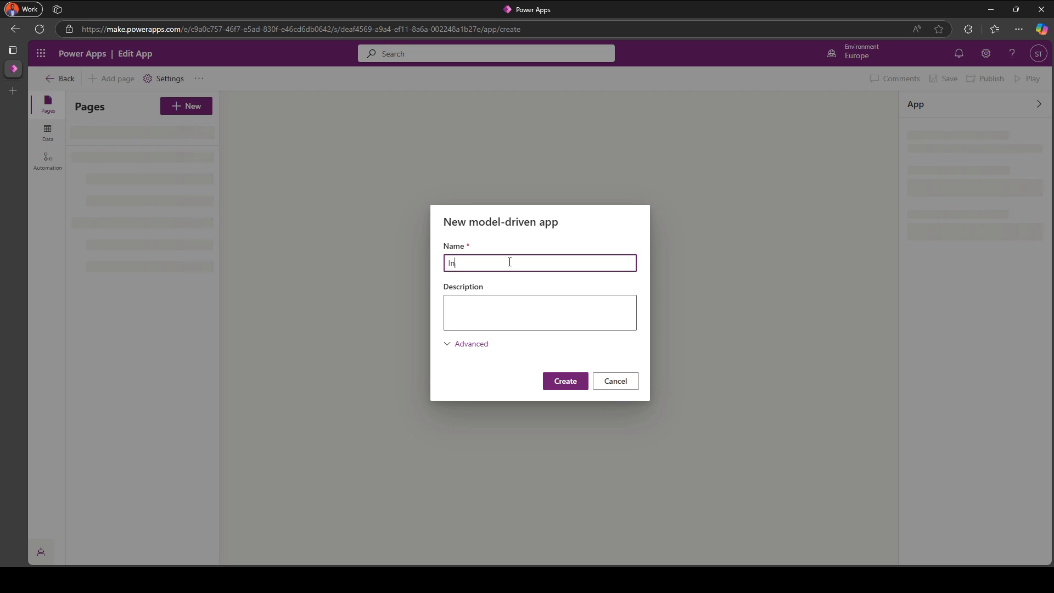
type("to")
type("nto")
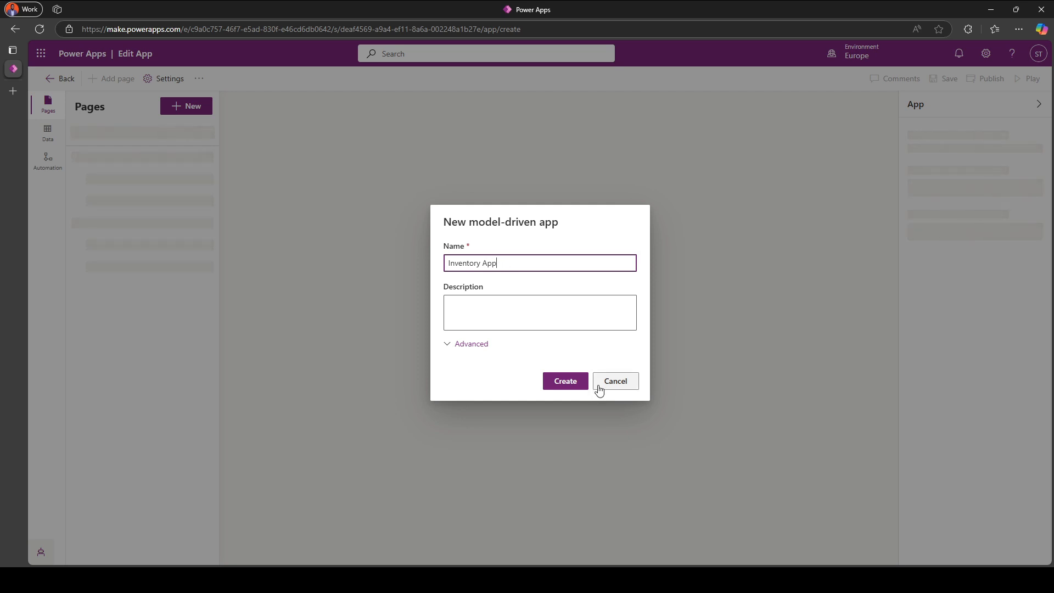
left_click(575, 381)
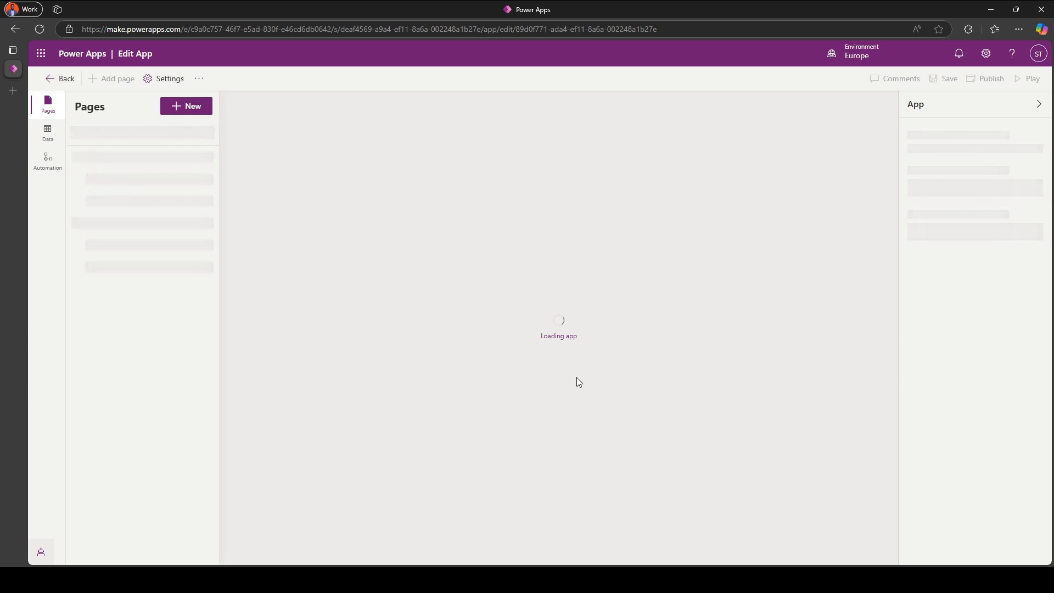
Step: Start adding a Dataverse table page to the app and select the Supplier table
left_click(176, 106)
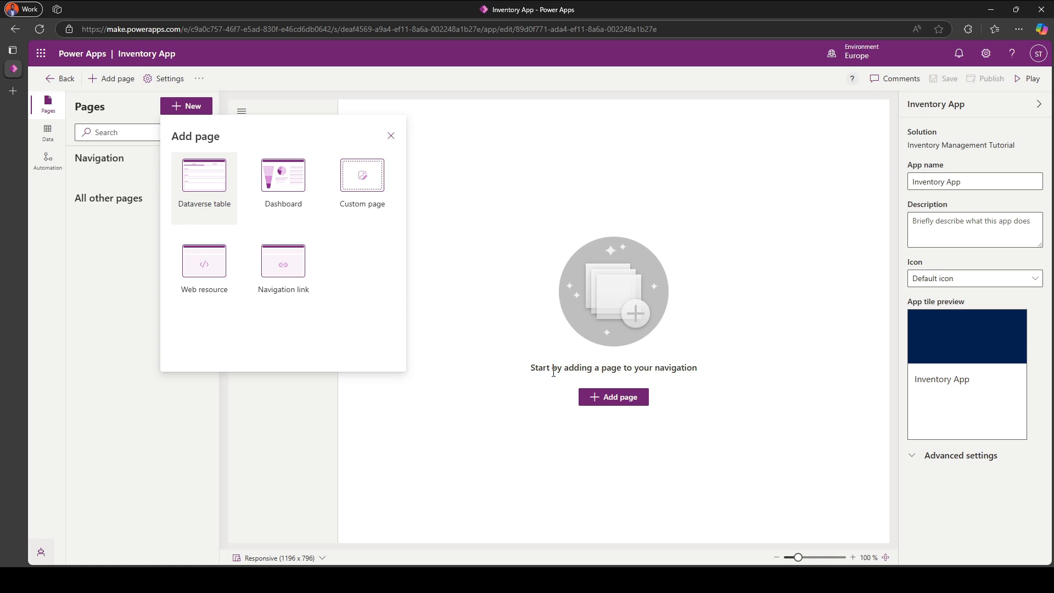
left_click(230, 211)
left_click(390, 180)
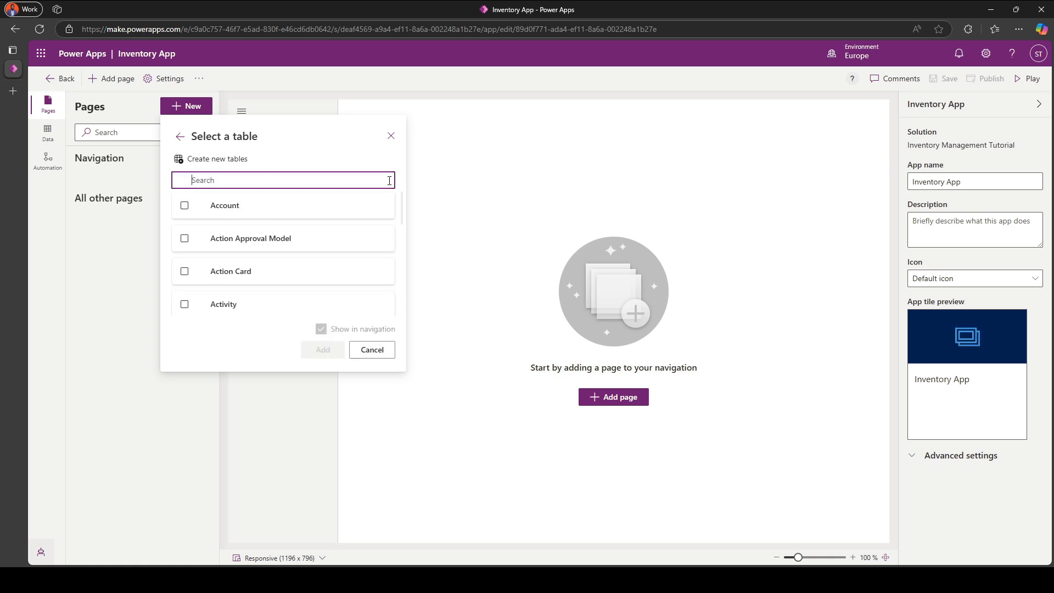
type("Su")
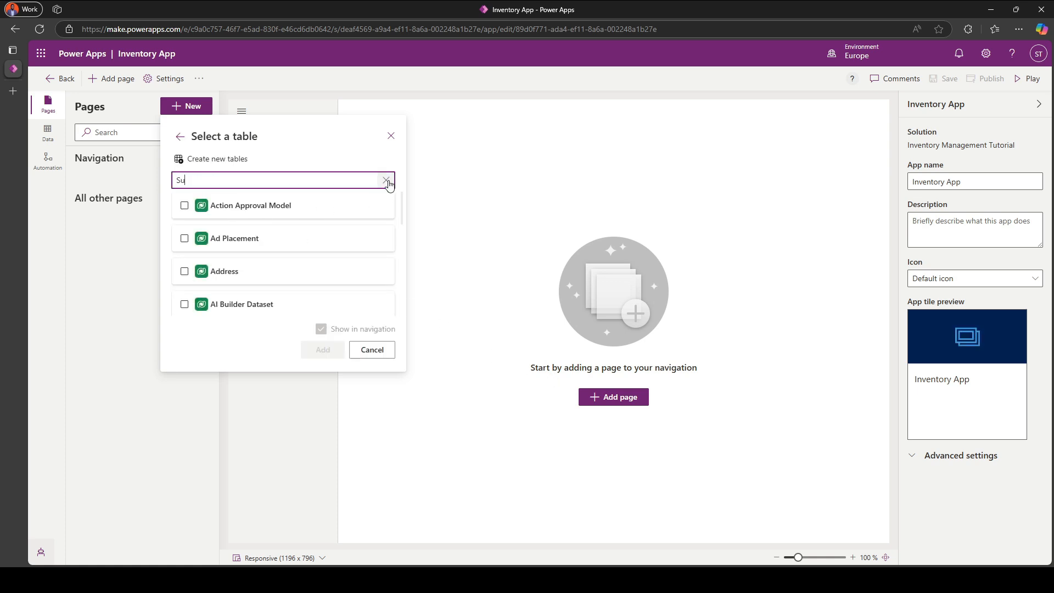
type("[pp")
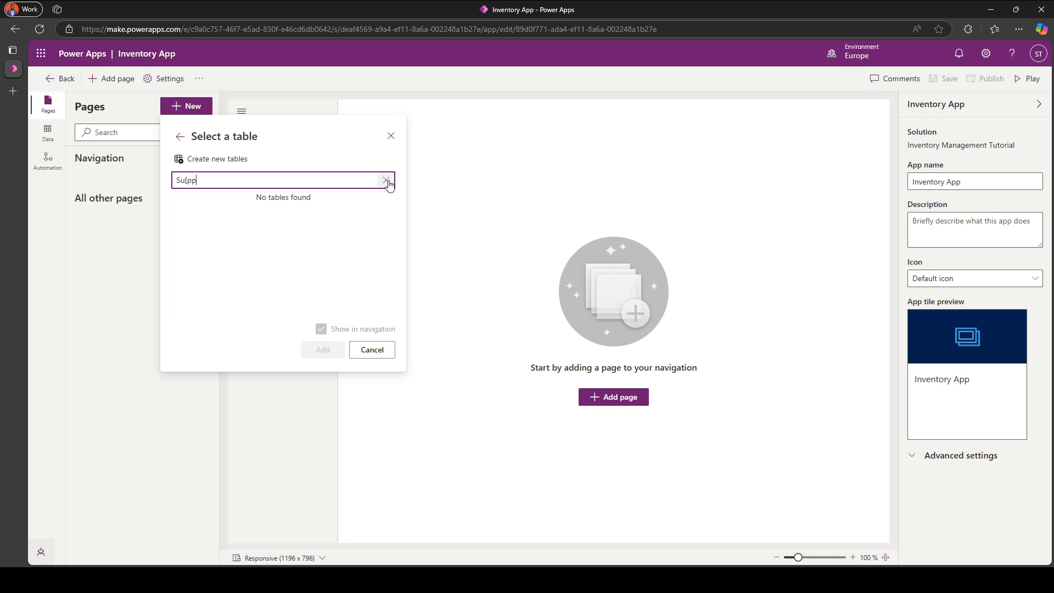
key("BackSpace")
key("BackSpace")
key("BackSpace")
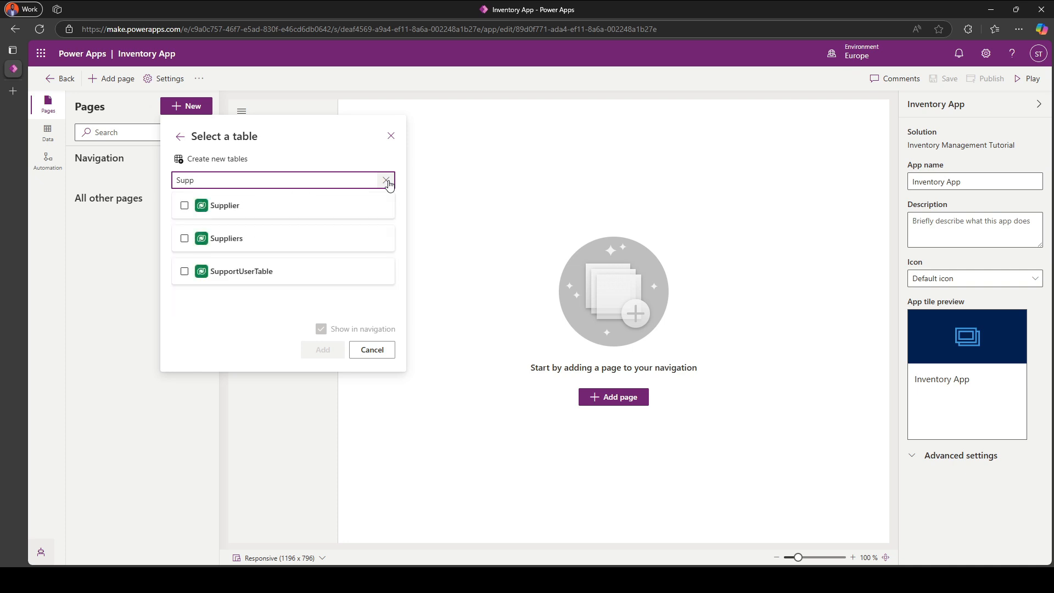
left_click(185, 206)
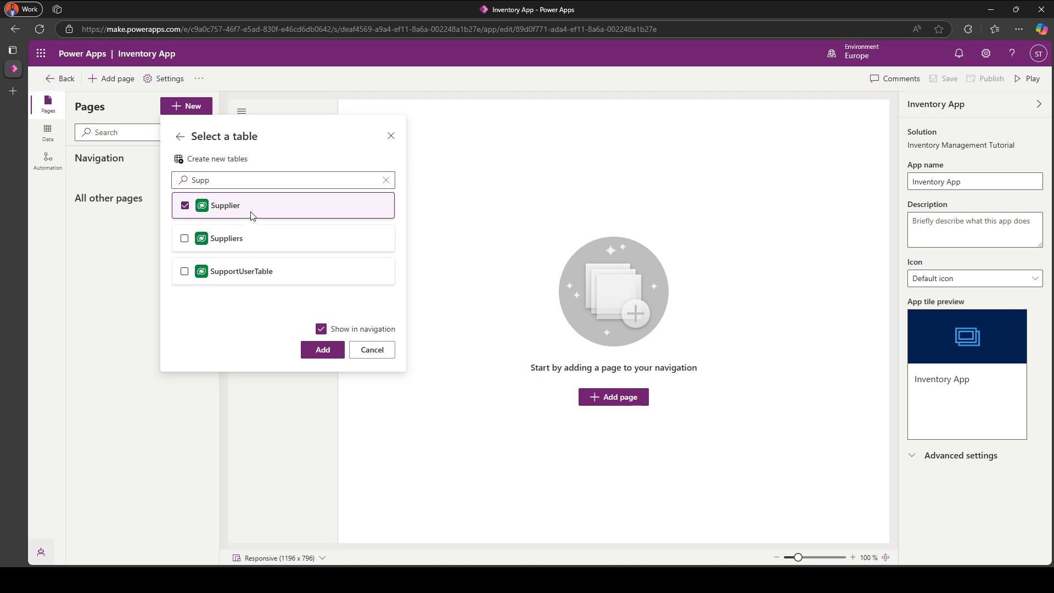
Step: Also select the Inventory Transaction and Product tables, and add all selected tables to the app with navigation entries
double_click(234, 180)
type("Transa")
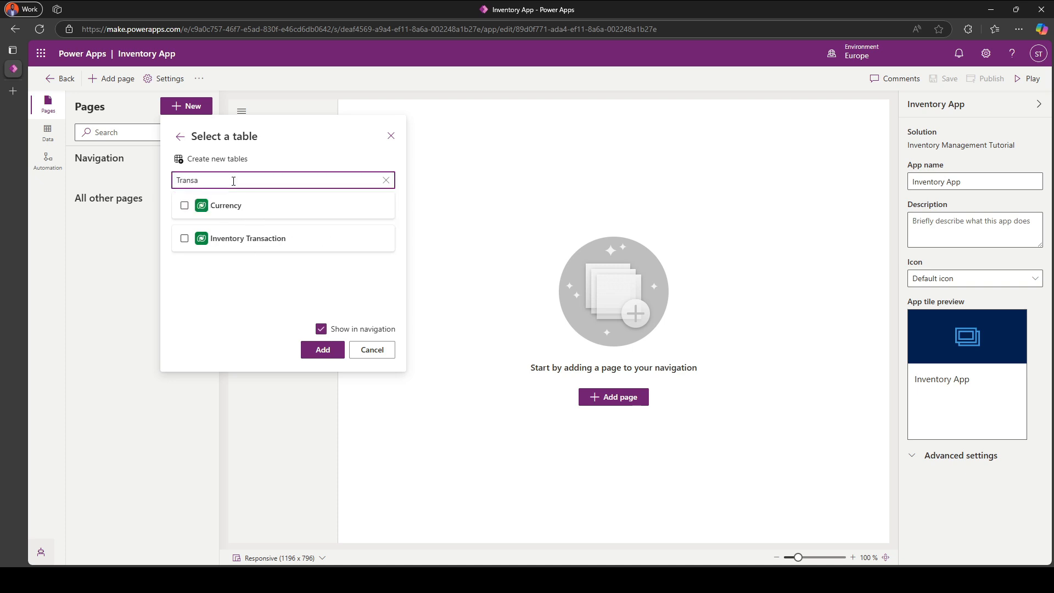
left_click(185, 238)
double_click(205, 180)
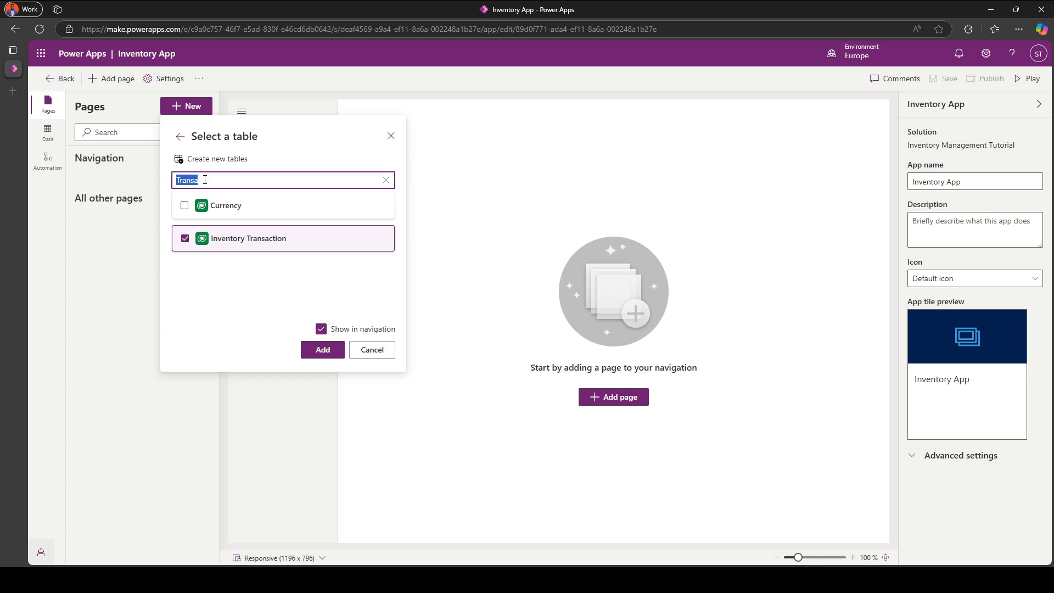
type("Produc")
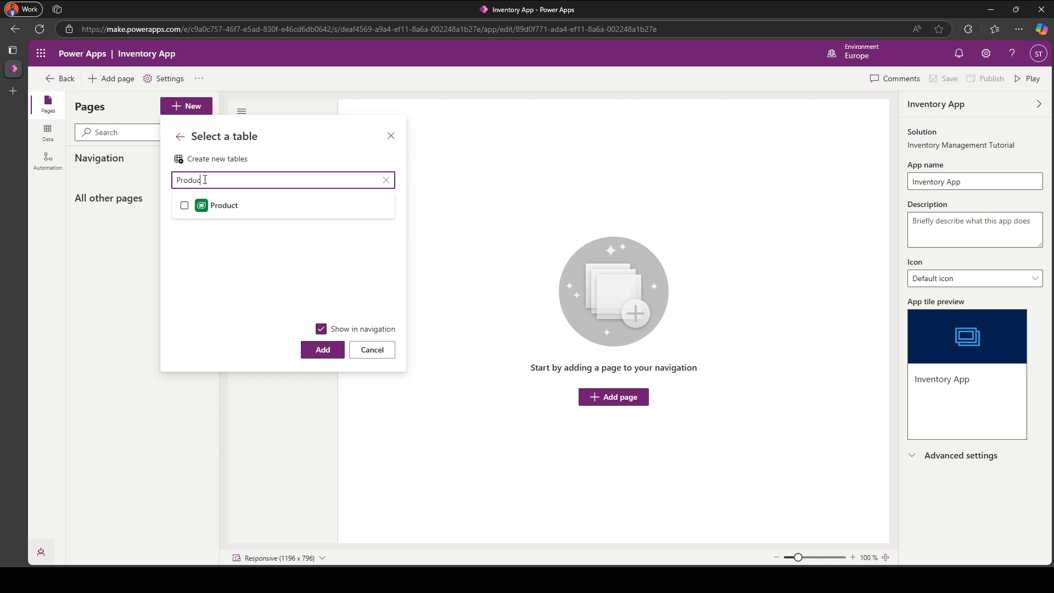
left_click(184, 205)
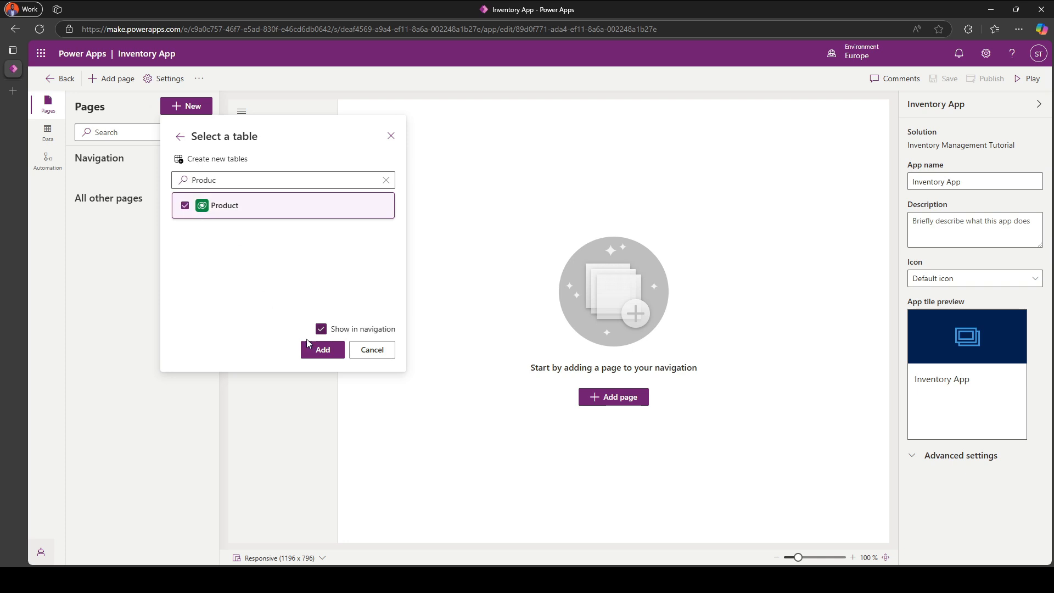
left_click(316, 350)
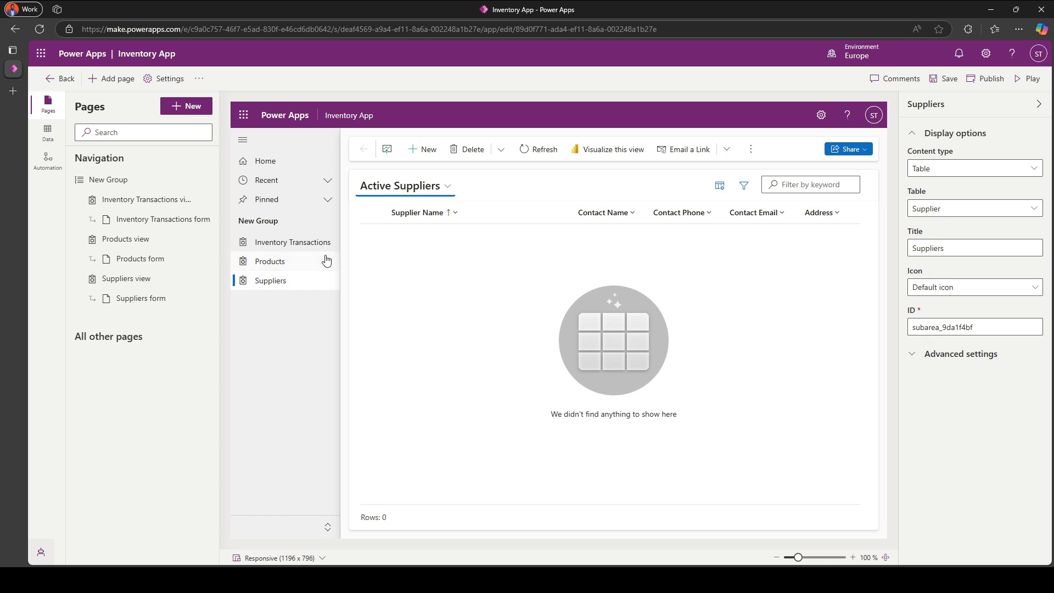
Step: Rename the app's navigation group to Inventory Manager and publish the app
left_click(268, 243)
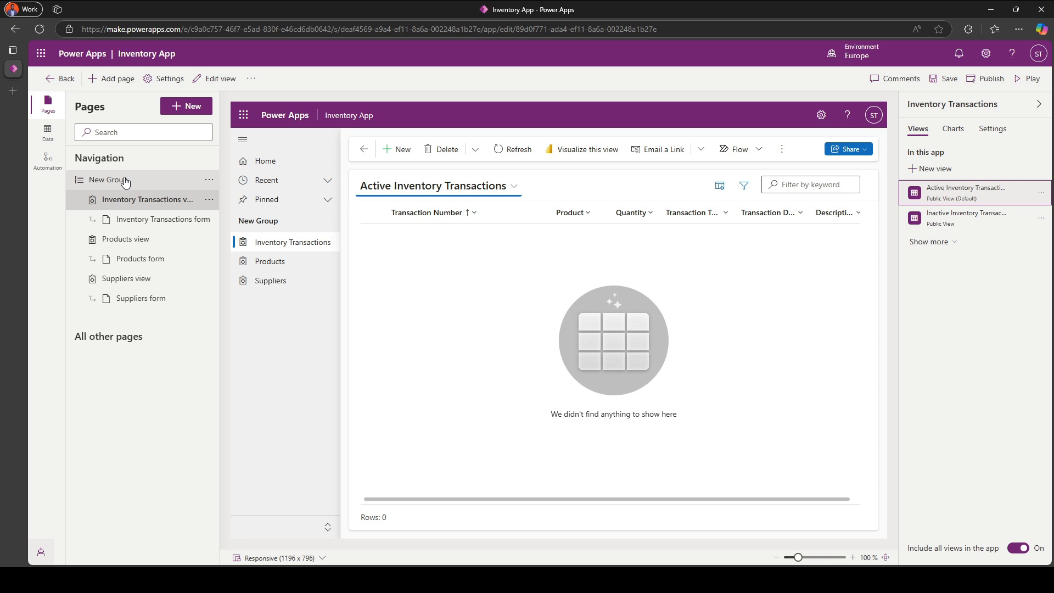
left_click(125, 180)
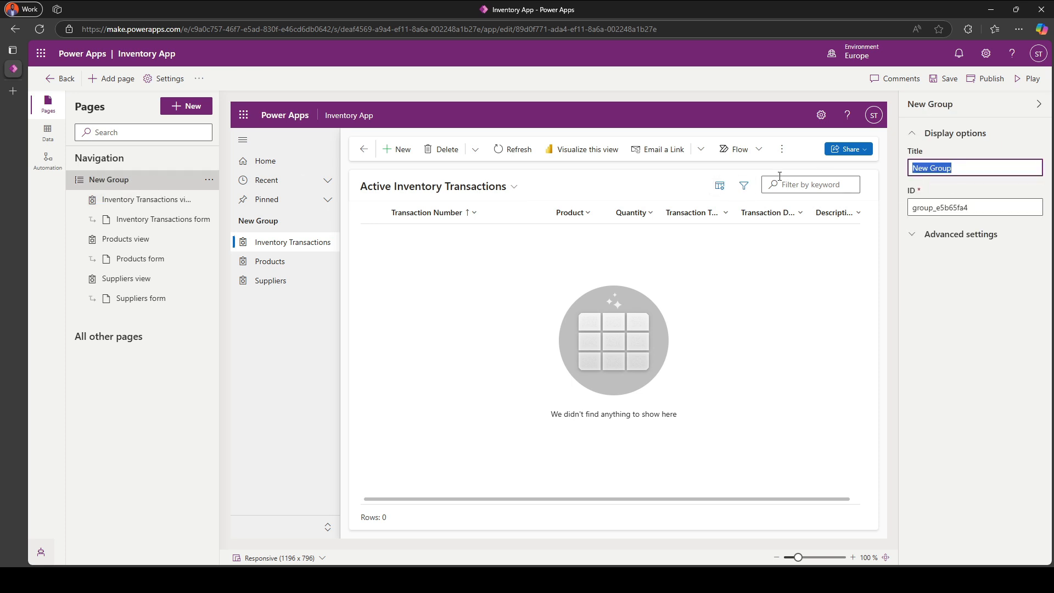
type("Inventory Manager")
left_click(986, 79)
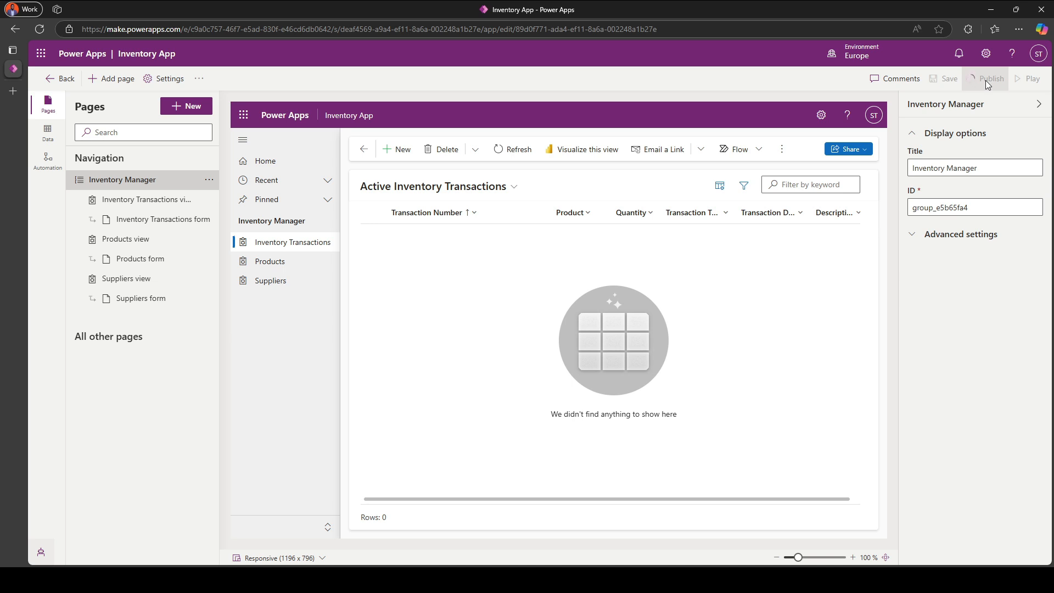
Step: Run the published Inventory App and start a new supplier record with the supplier name Apicci LLC
left_click(1024, 79)
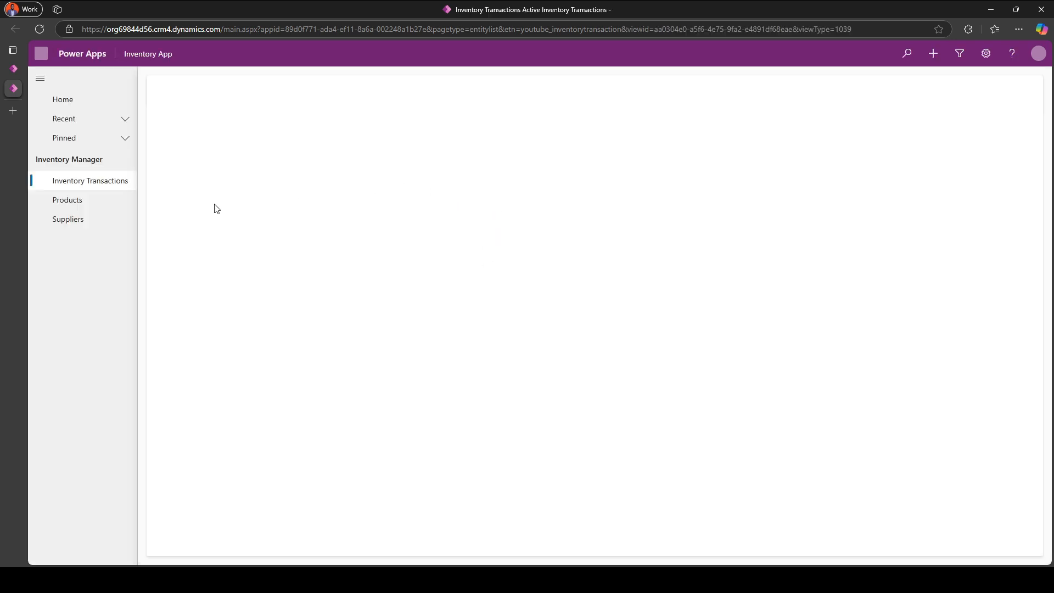
left_click(90, 222)
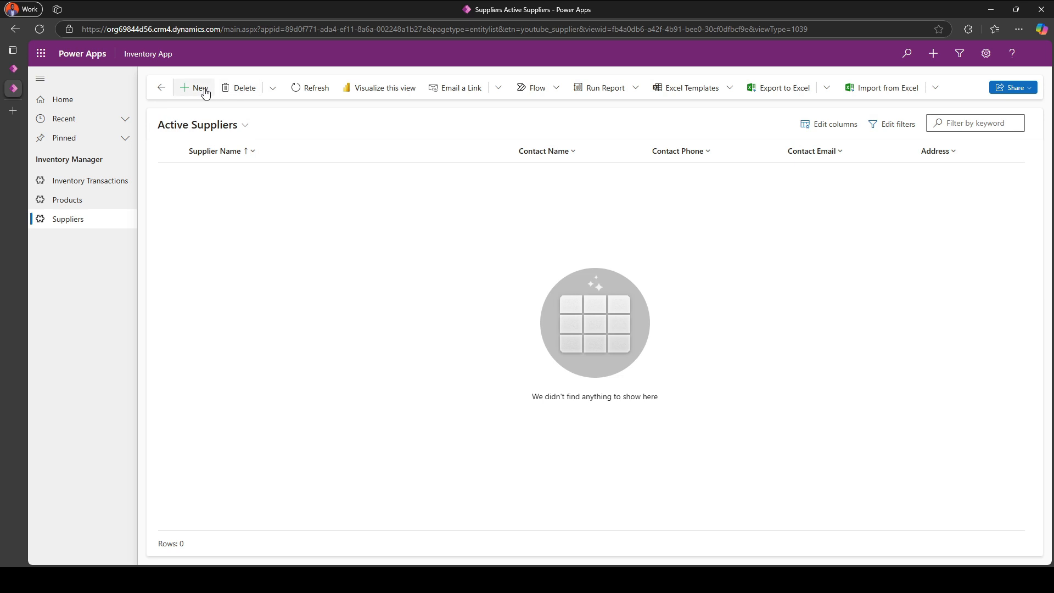
left_click(202, 89)
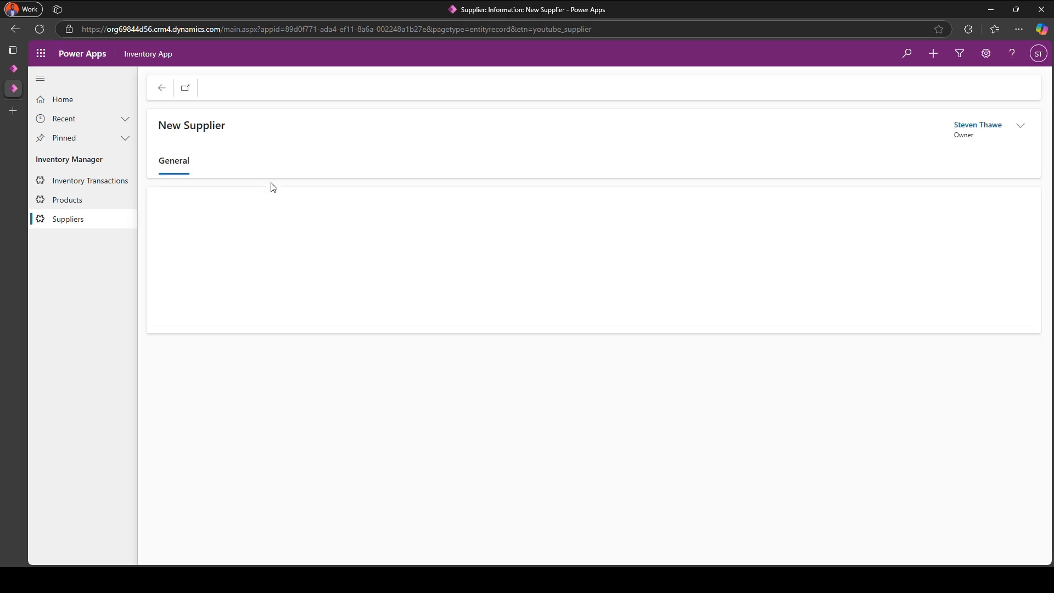
left_click(285, 203)
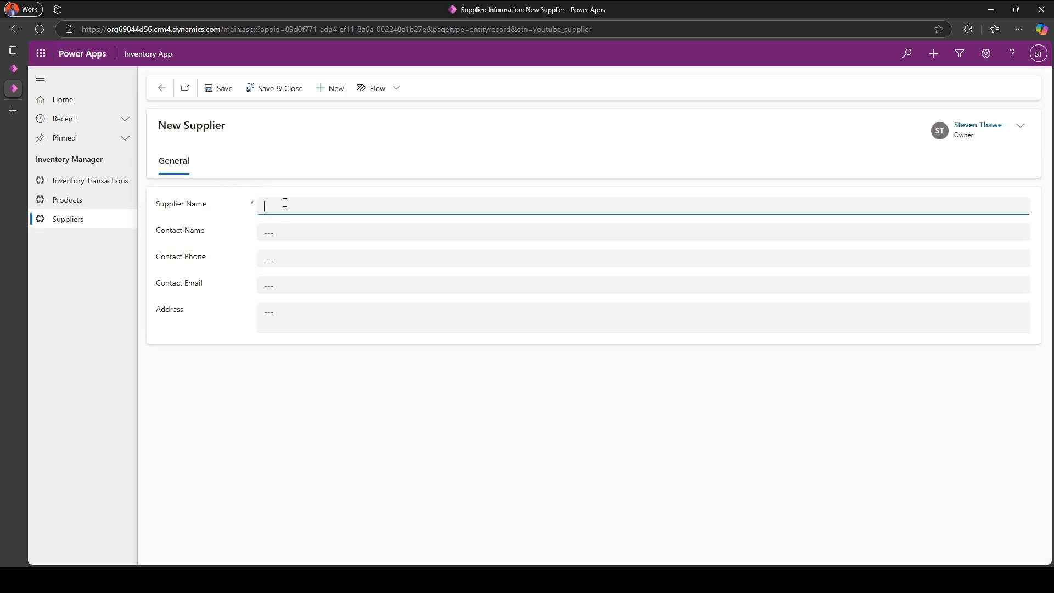
type("Apico")
type("o")
key("Tab")
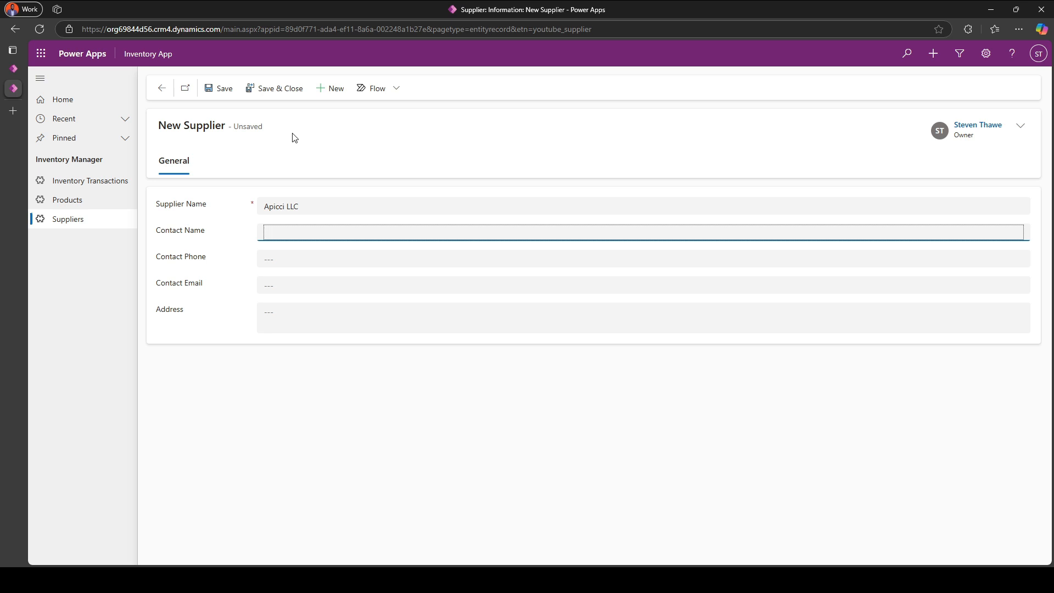
Step: Fill in the supplier's contact name, phone, email and address, and save and close the record
left_click(351, 277)
left_click(294, 318)
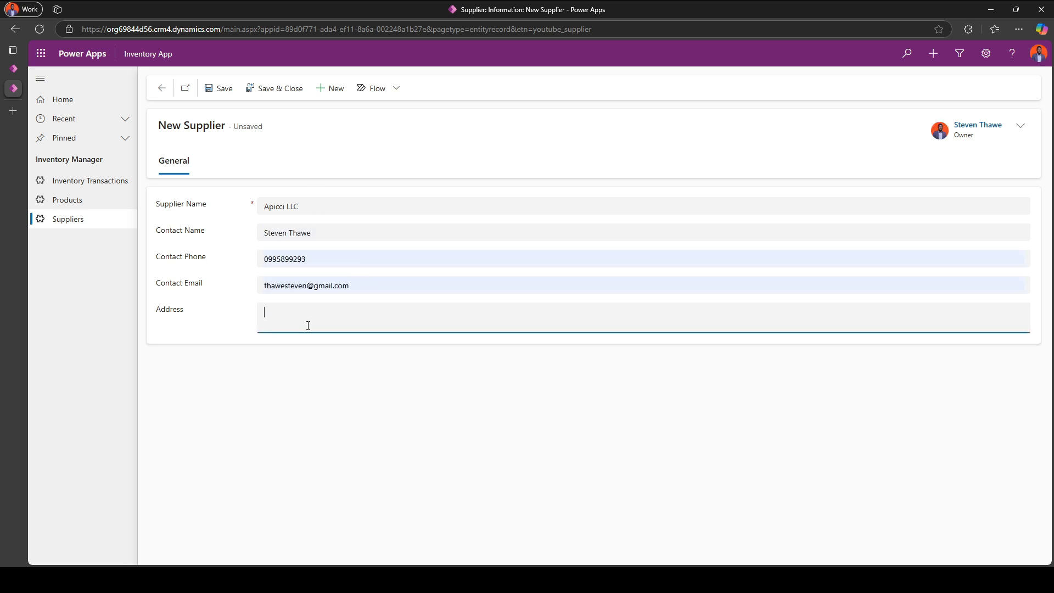
left_click(320, 358)
left_click(263, 91)
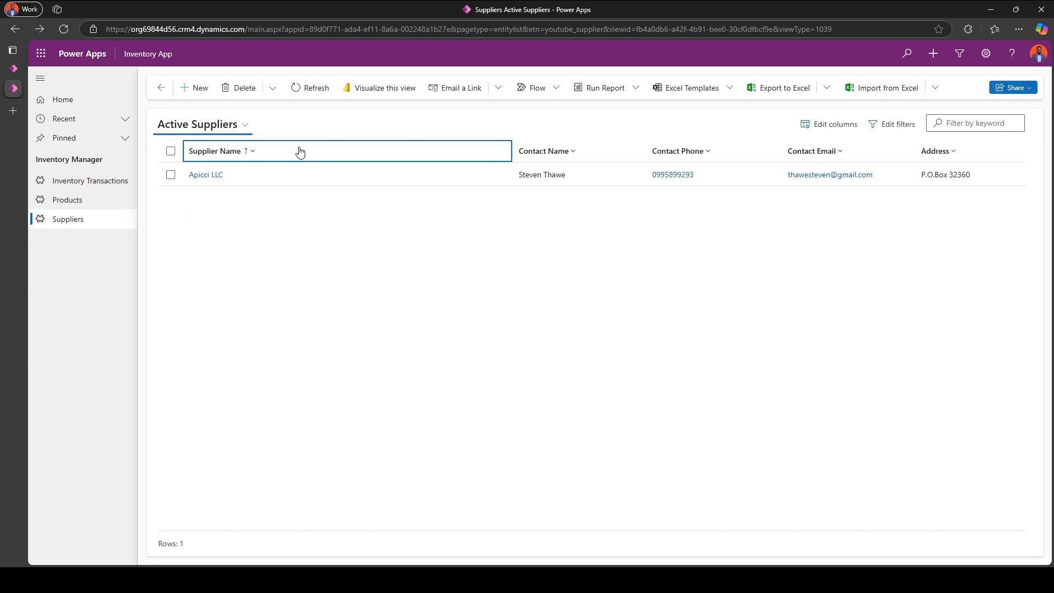
Step: Start a new product record with supplier Apicci LLC, product name Lenovo T14 ThinkPAd Laptop and category Laptops
left_click(65, 196)
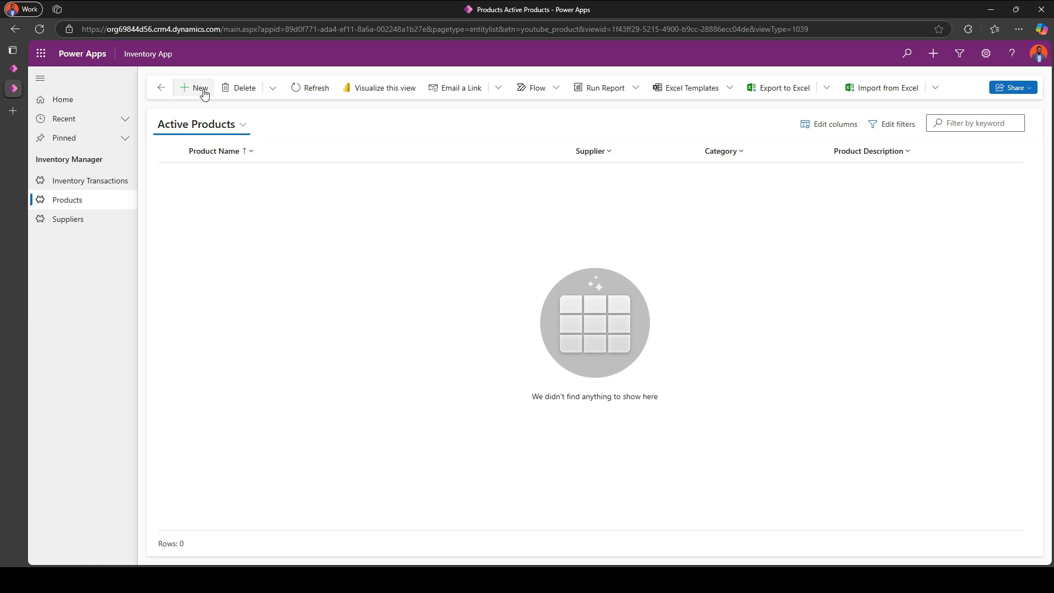
left_click(200, 88)
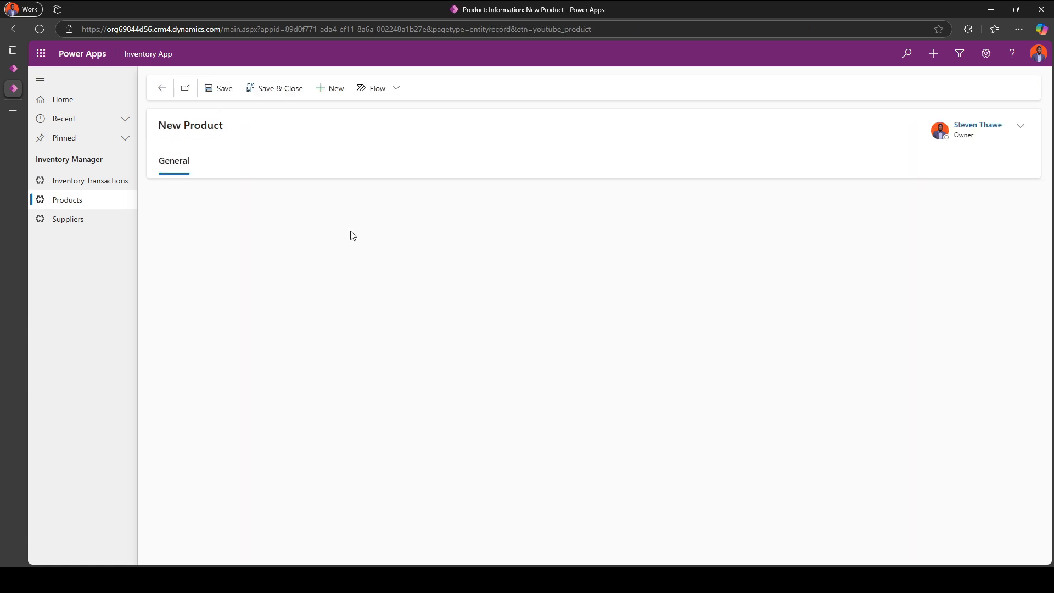
left_click(263, 206)
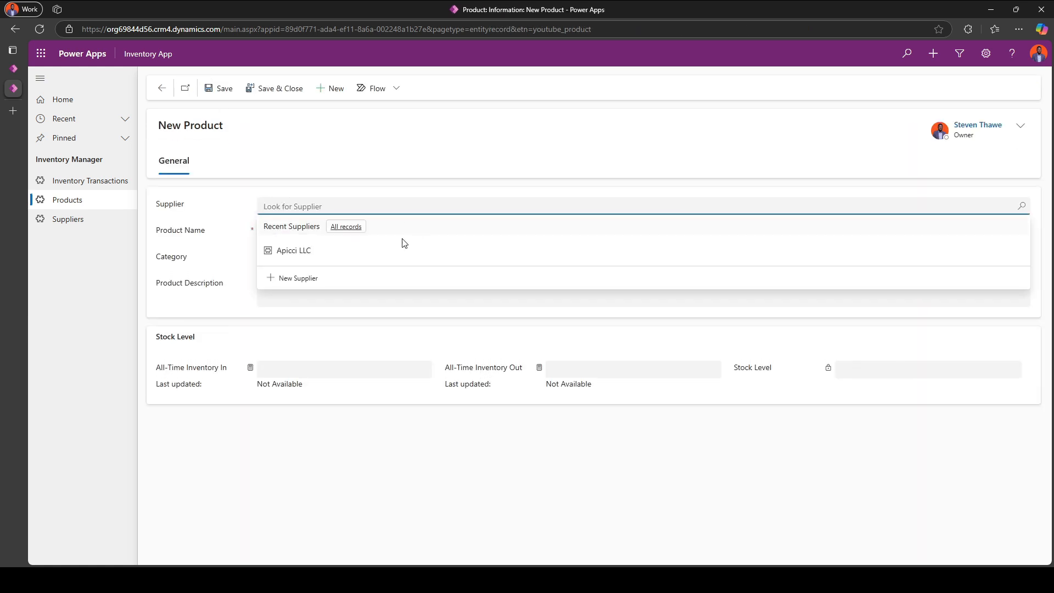
left_click(319, 252)
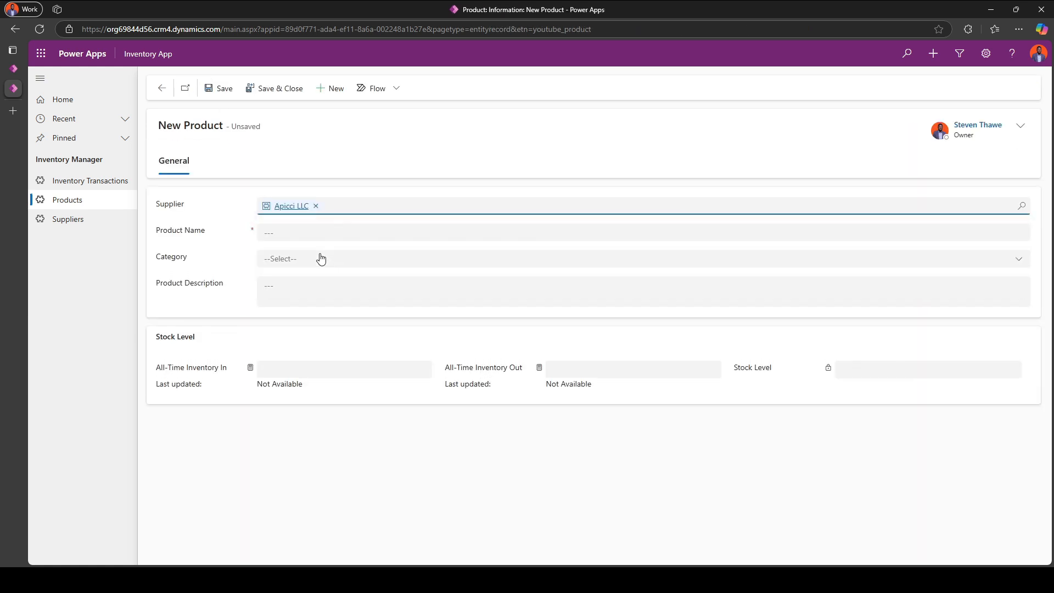
left_click(280, 233)
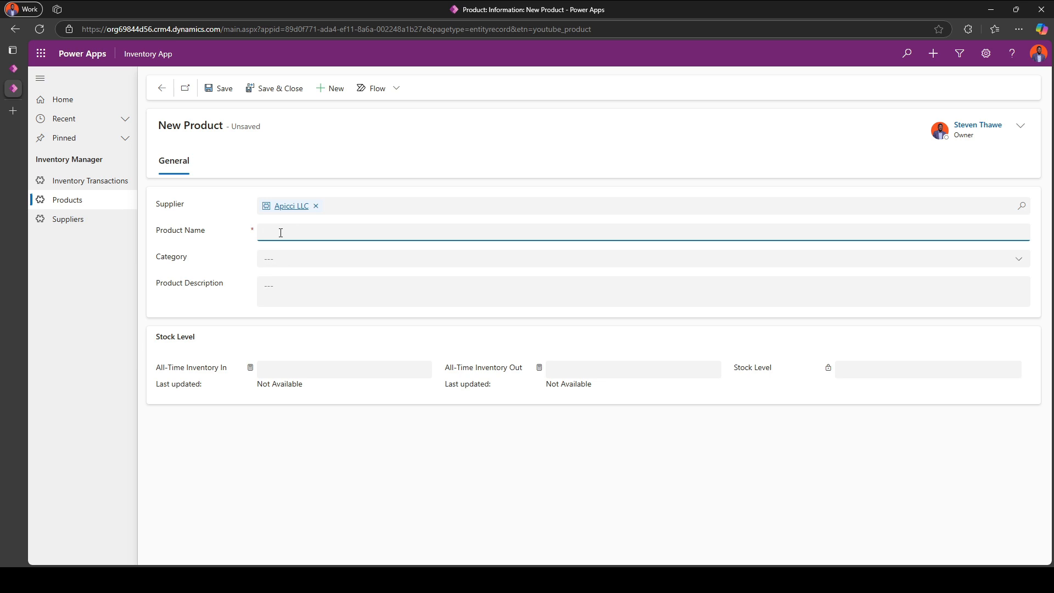
type("Lenovo La")
key("BackSpace")
type("14 ThinkPAd AILa")
left_click(303, 263)
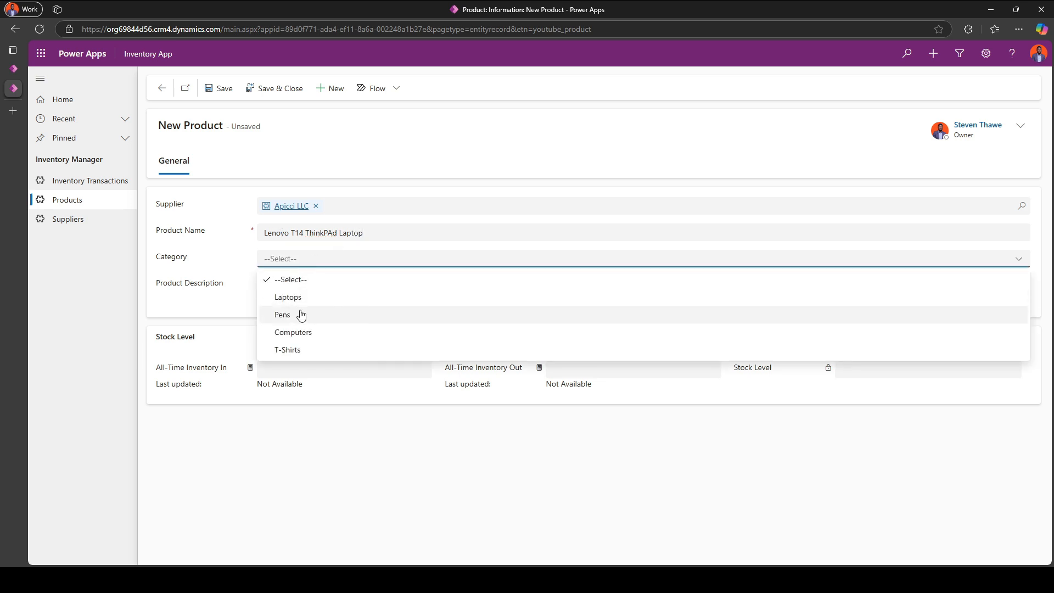
left_click(299, 301)
Step: Correct the product name to Lenovo T14 ThinkPad Laptop, copy it into the product description and save the product
left_click(306, 296)
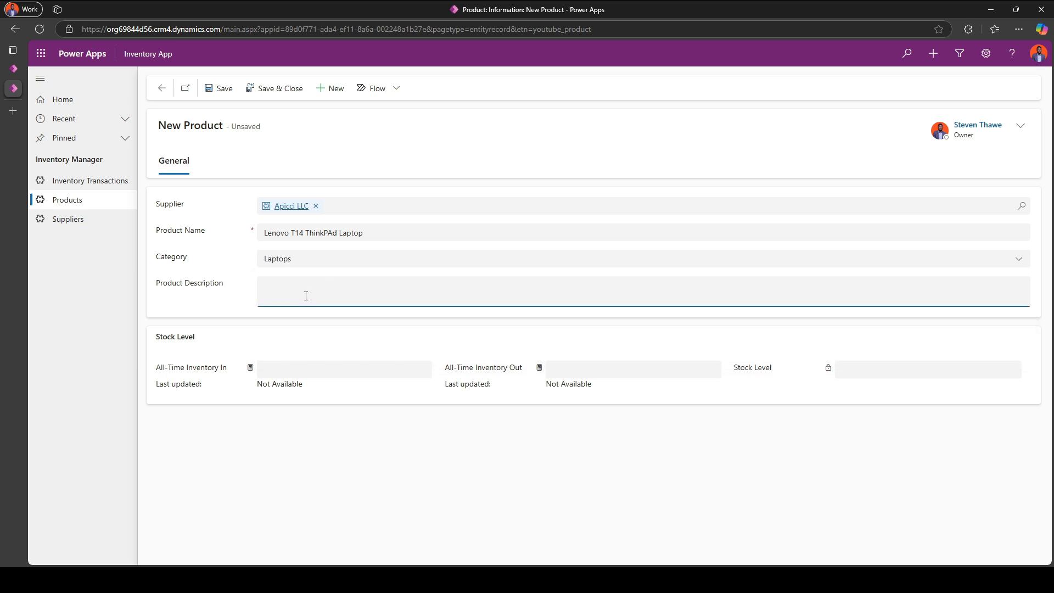
left_click(373, 233)
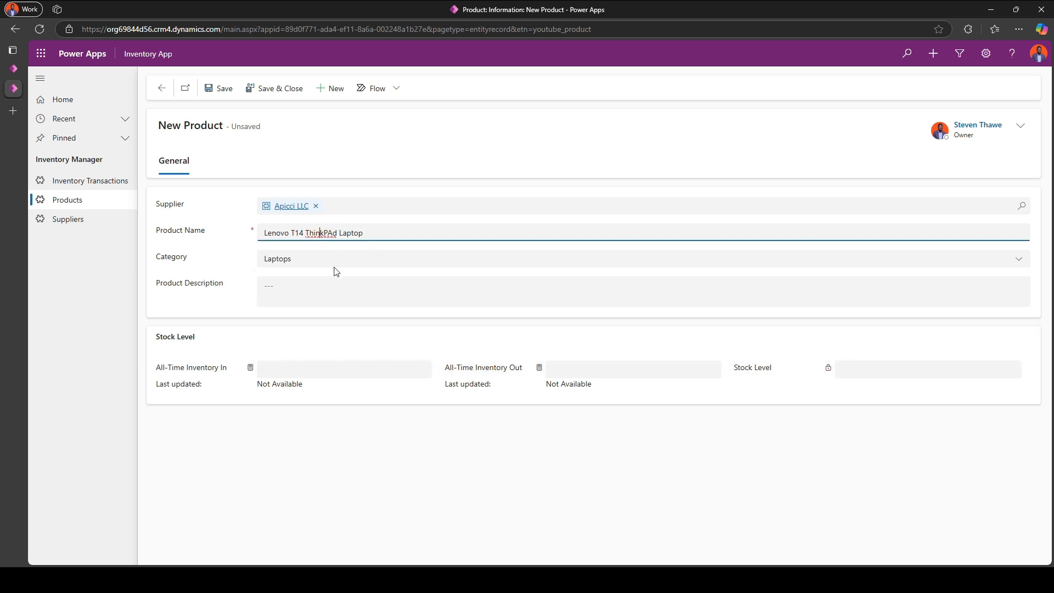
left_click(336, 244)
key("ctrl+a")
key("ctrl+c")
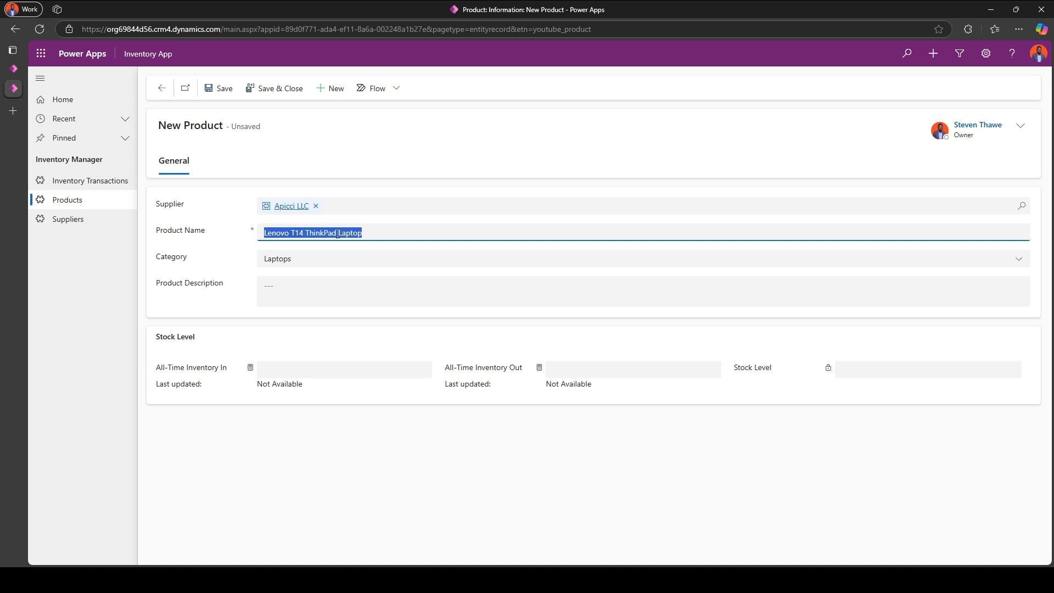
left_click(321, 293)
key("ctrl+v")
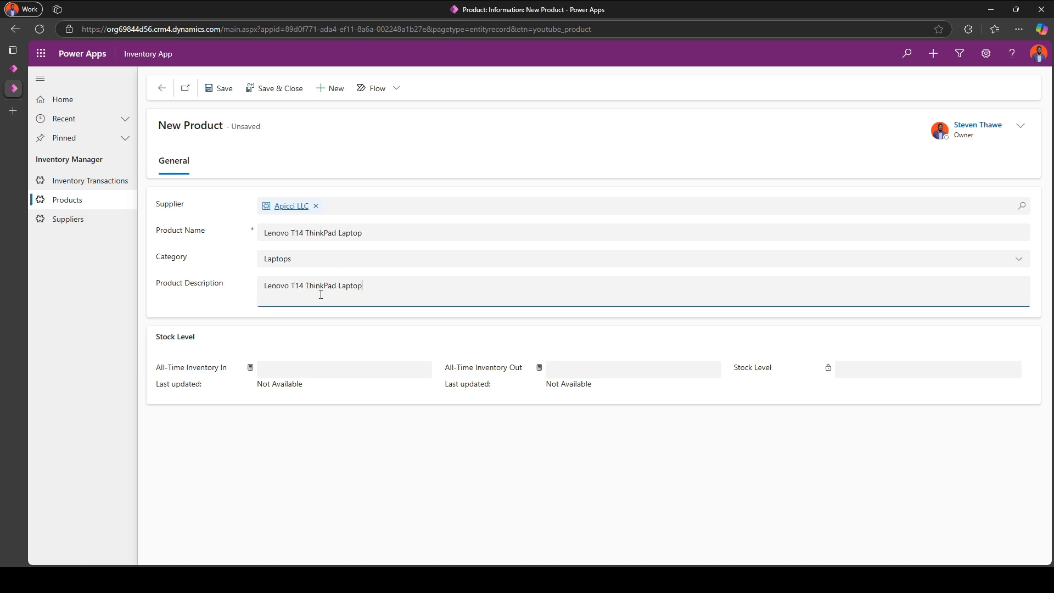
left_click(191, 308)
left_click(211, 93)
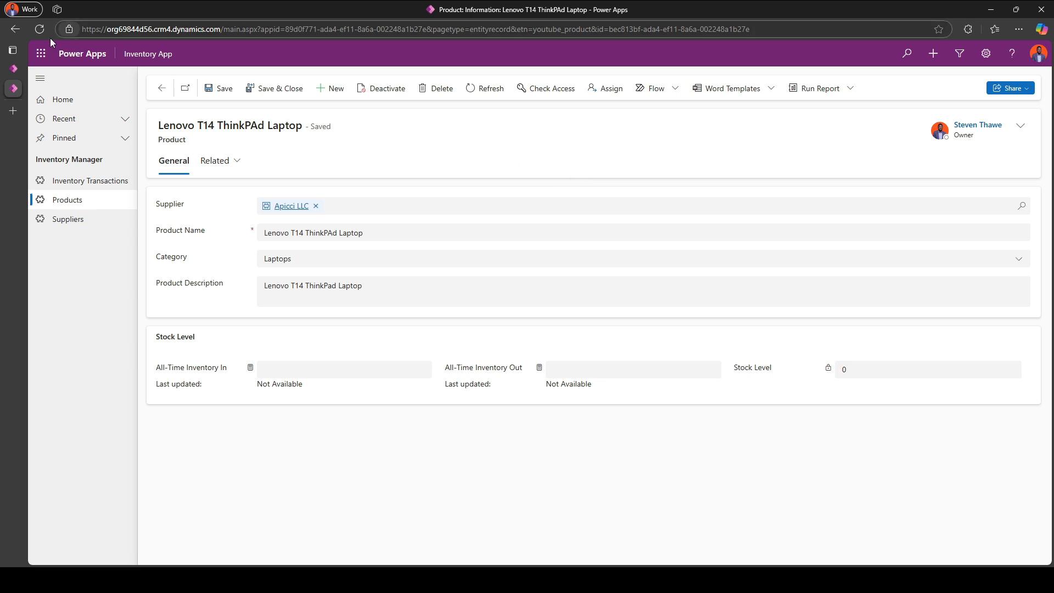
Step: Return to the app designer, open the Products form for editing and set its General tab layout to 2 columns
left_click(14, 70)
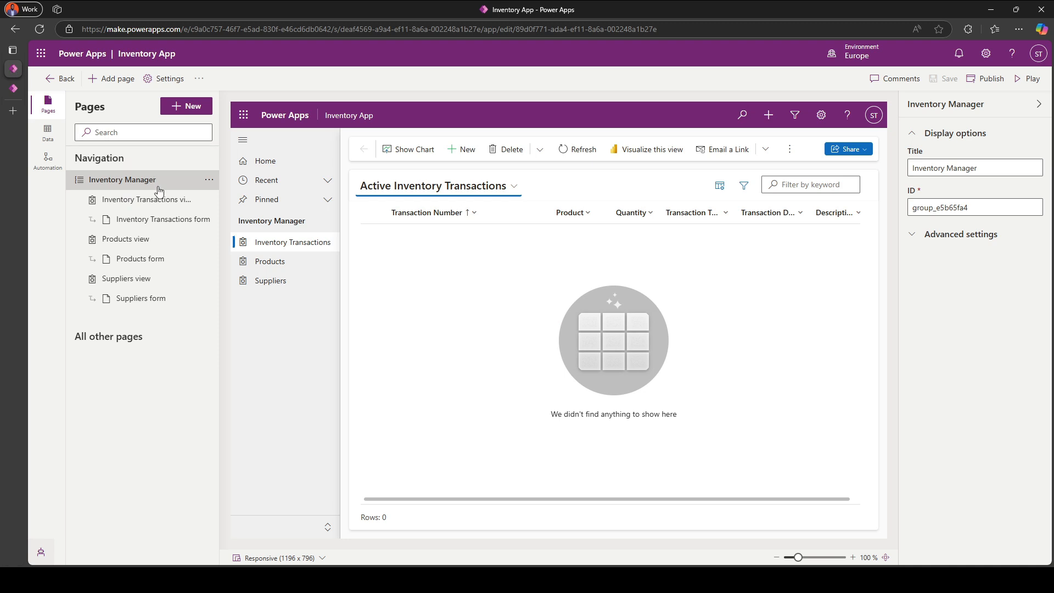
left_click(209, 260)
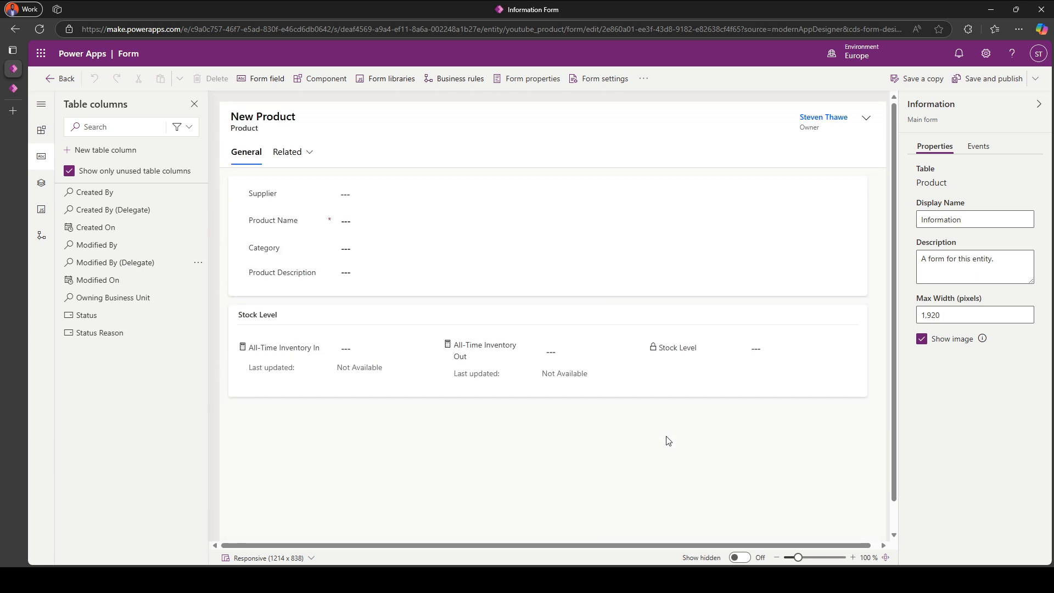
left_click(587, 483)
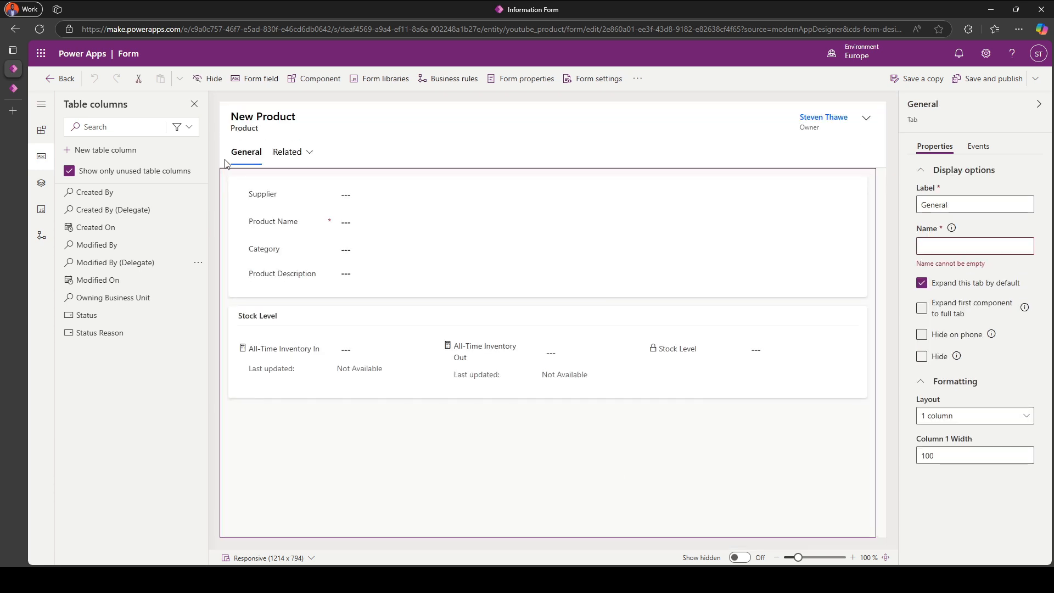
left_click(960, 416)
left_click(1018, 463)
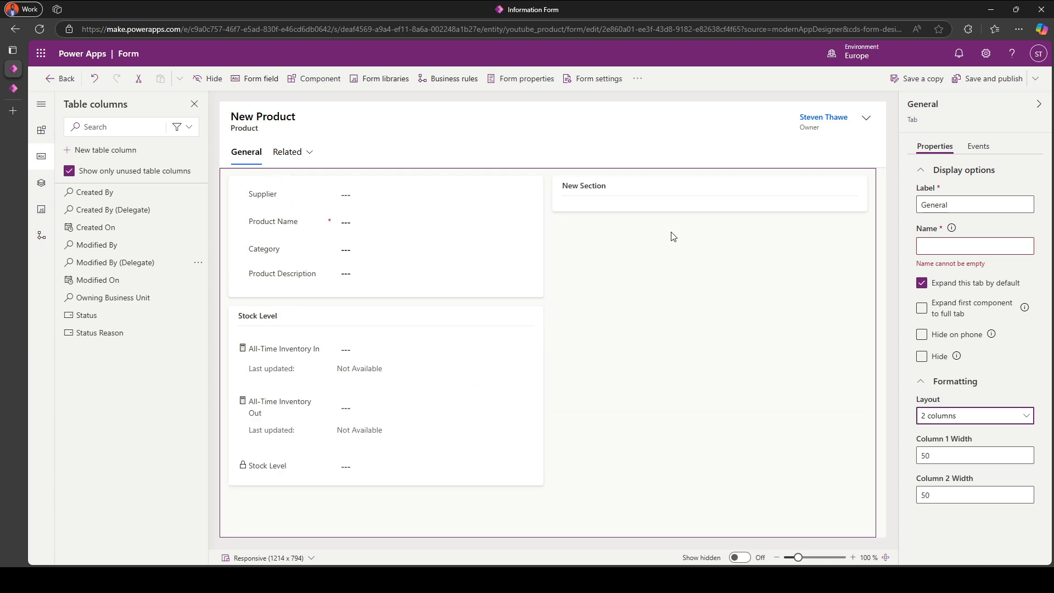
Step: Add a subgrid of related Inventory Transactions (Product) records to the new section, using the Active Inventory Transactions view
left_click(689, 206)
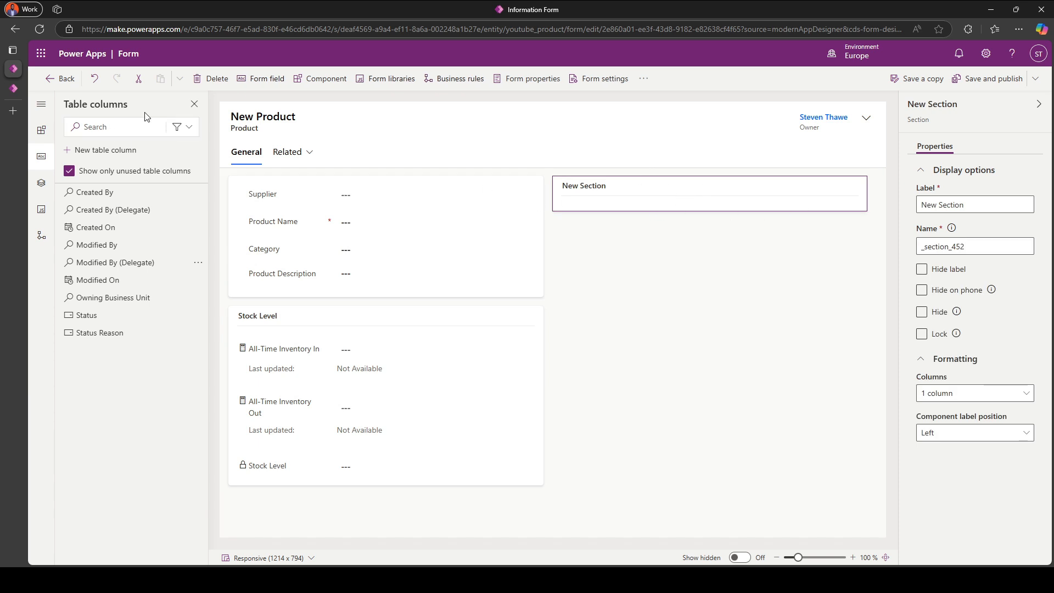
left_click(318, 80)
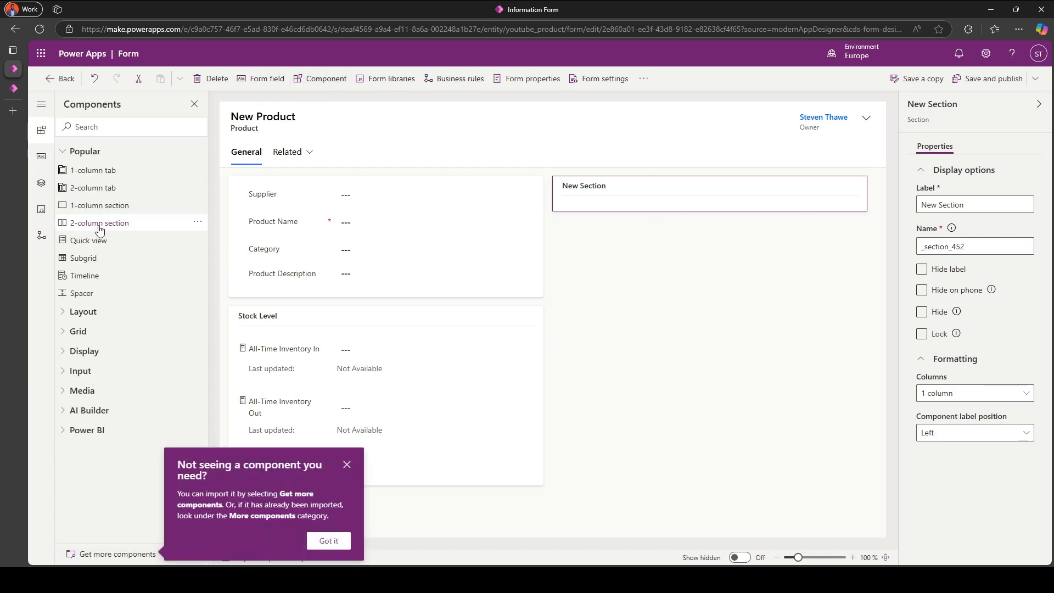
left_click(83, 258)
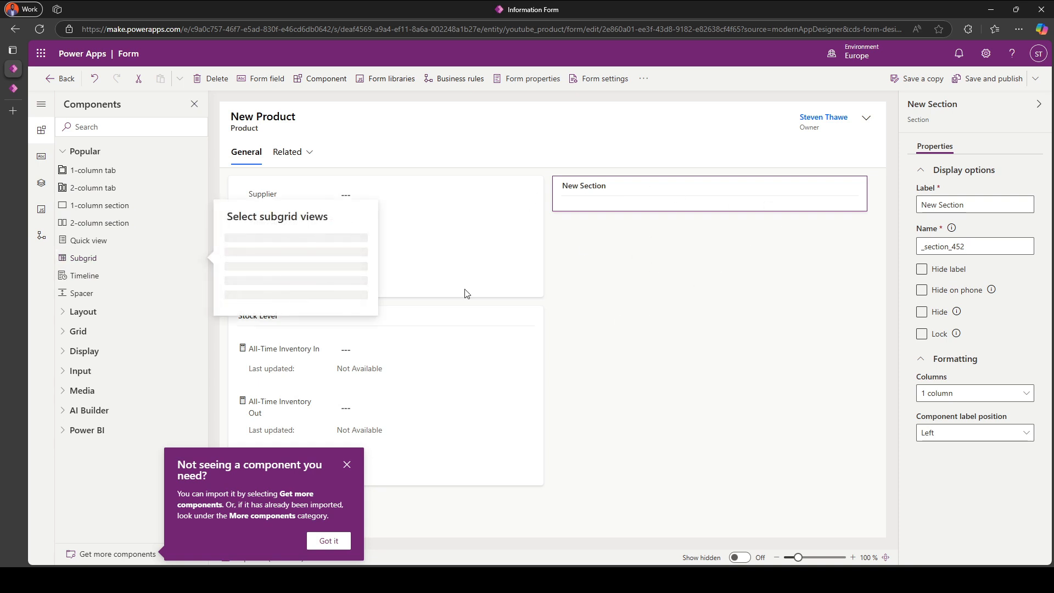
left_click(246, 238)
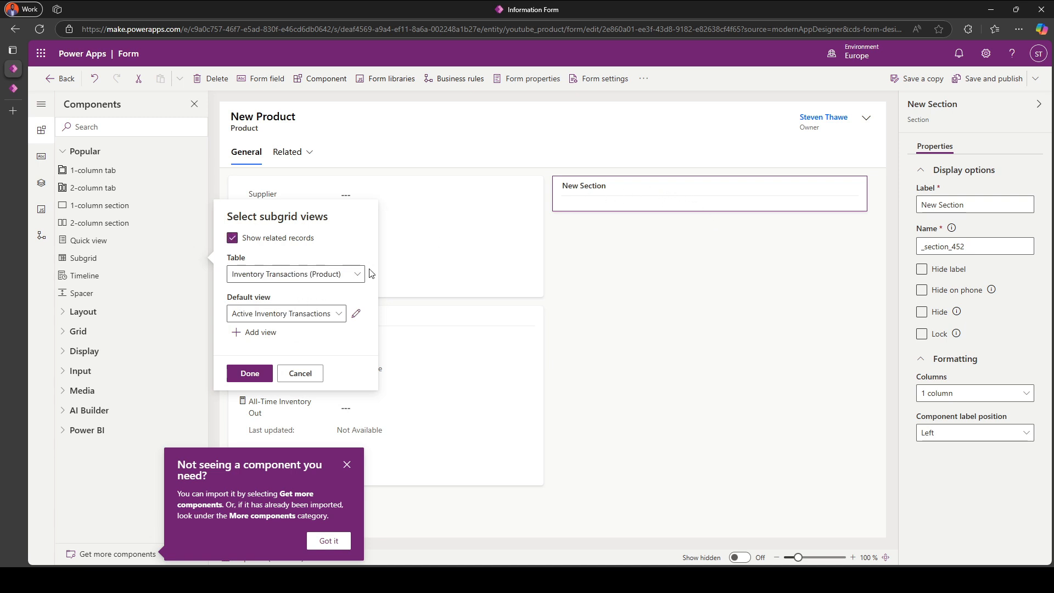
left_click(250, 374)
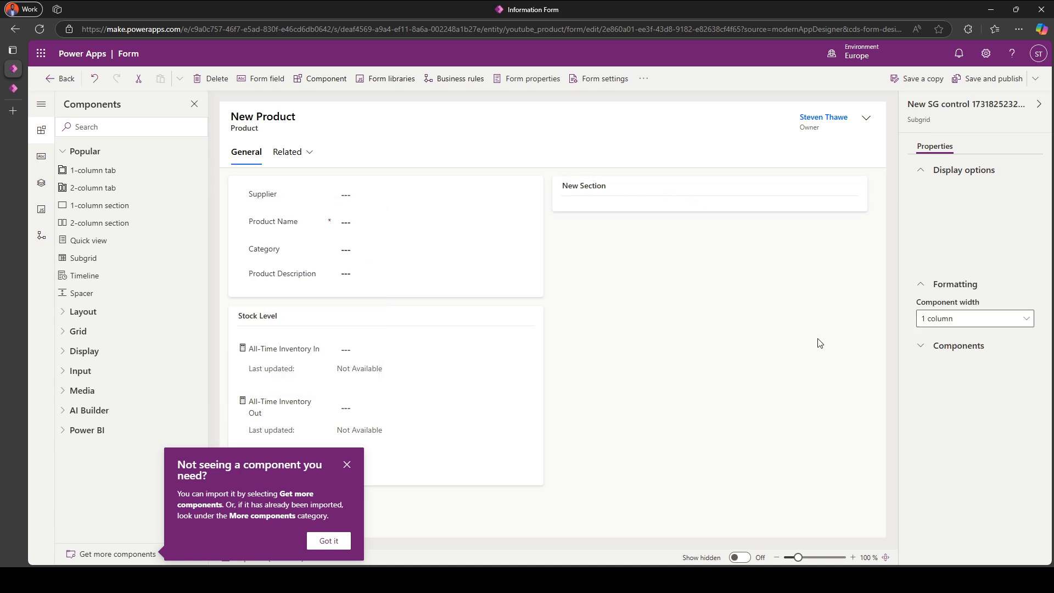
Step: Label both the new section and the subgrid inside it Transactions
left_click(597, 192)
triple_click(946, 206)
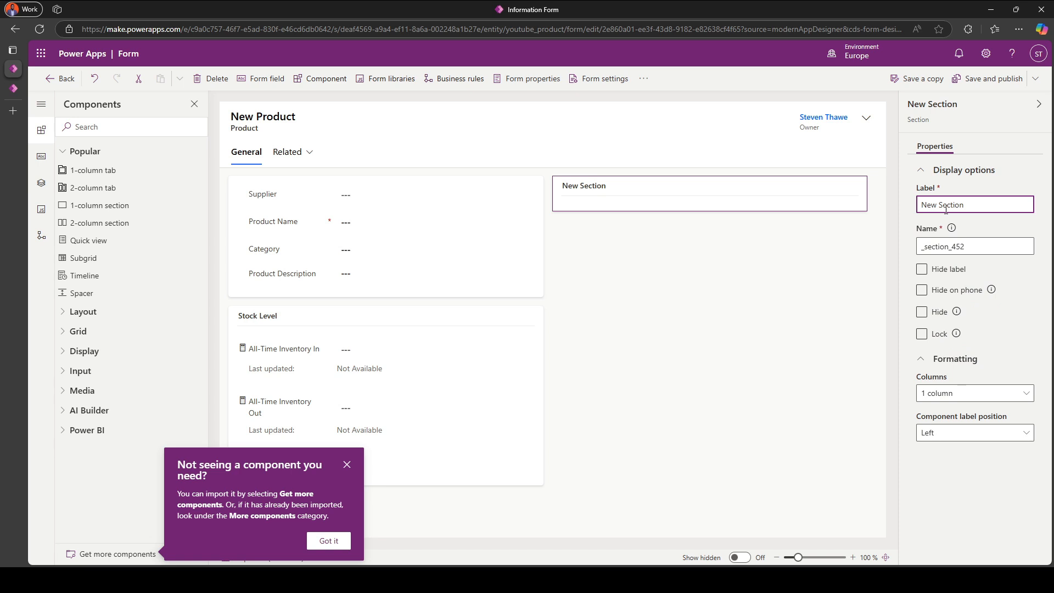
type("Tran")
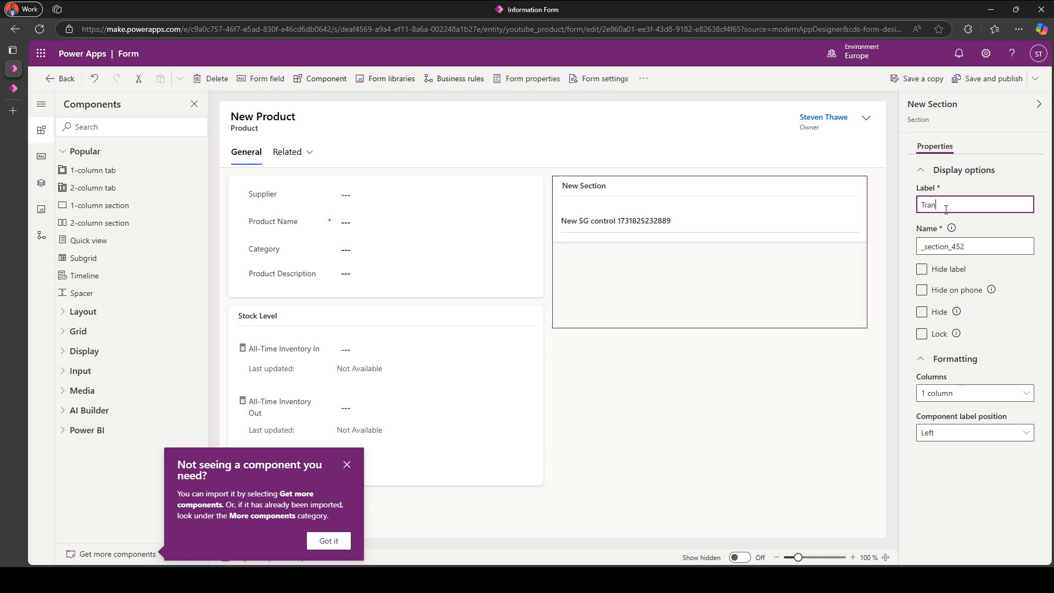
type("sacti")
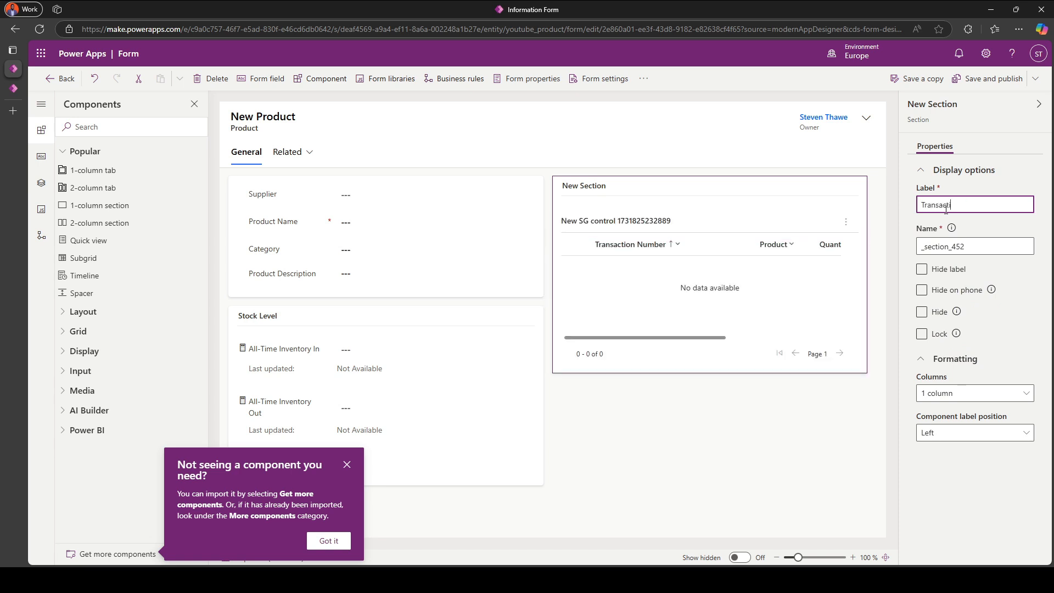
type("ons")
double_click(945, 205)
key("ctrl+c")
left_click(713, 239)
triple_click(972, 207)
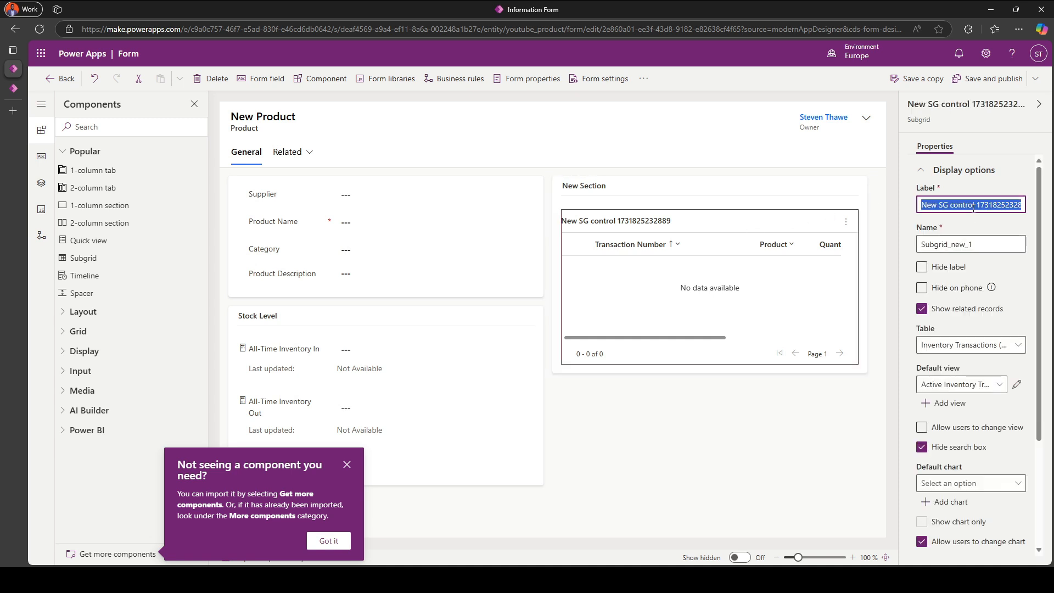
key("ctrl+v")
Step: Hide the Transactions section's label and set the subgrid's maximum number of rows to 10
left_click(667, 192)
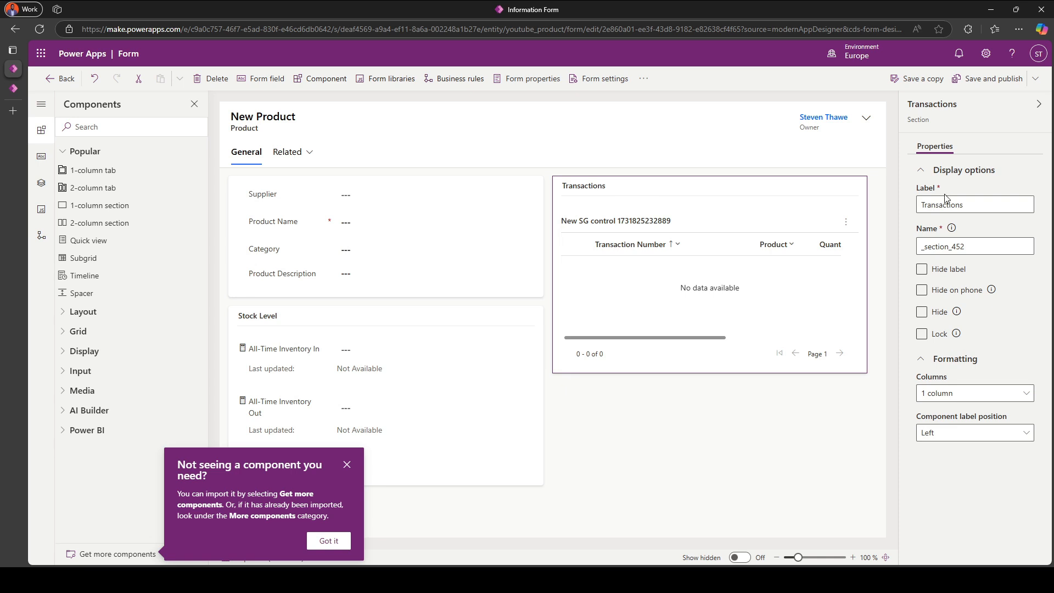
left_click(922, 270)
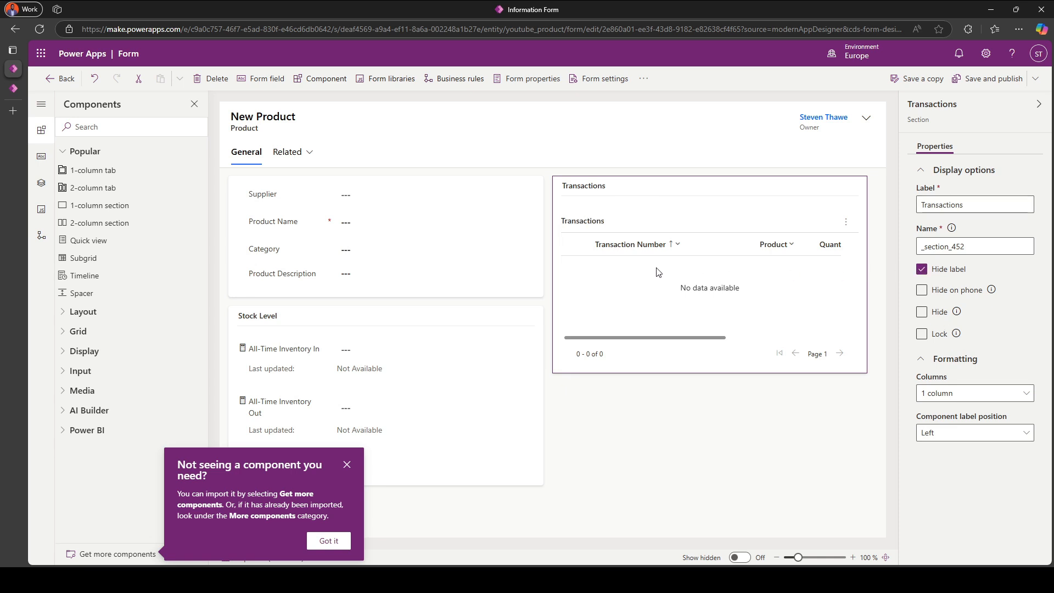
left_click(629, 248)
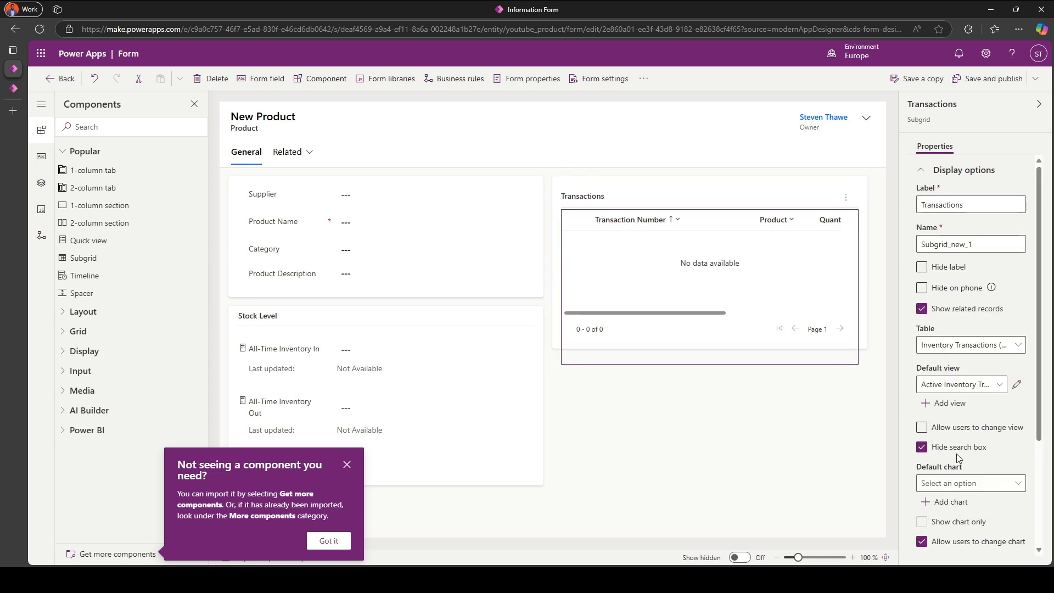
scroll(955, 462, "down", 3)
left_click_drag(948, 427, 787, 416)
type("10")
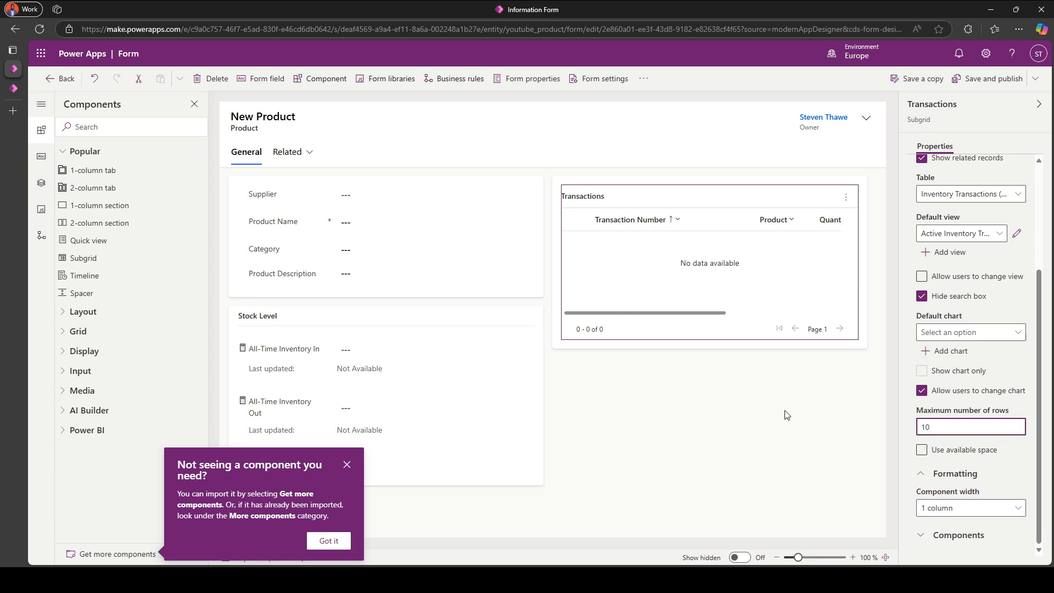
Step: Save and publish the product form, then reload the Lenovo T14 laptop's product record in the Inventory App
left_click(922, 450)
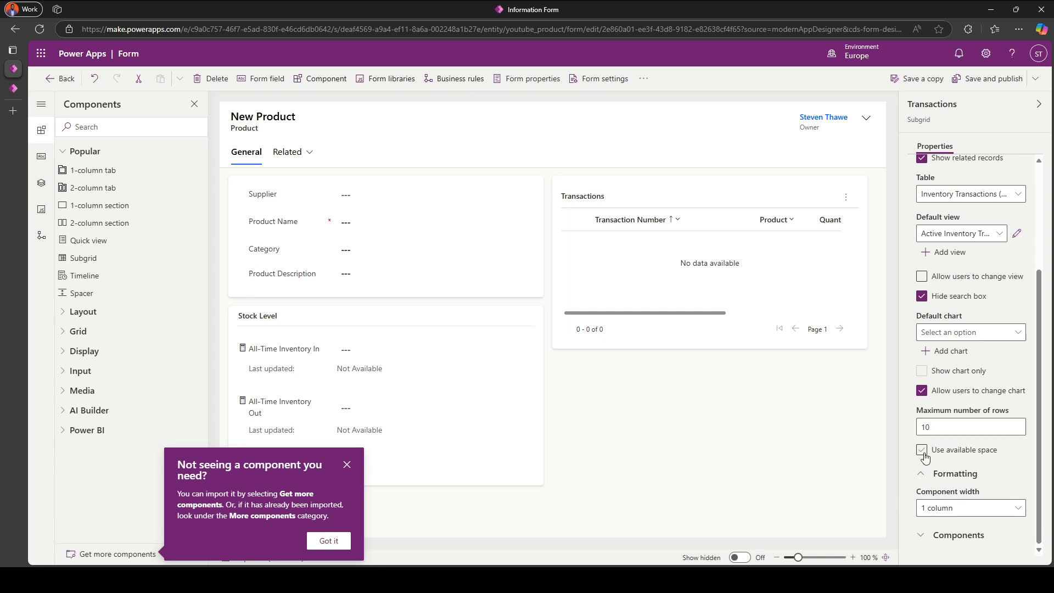
left_click(982, 81)
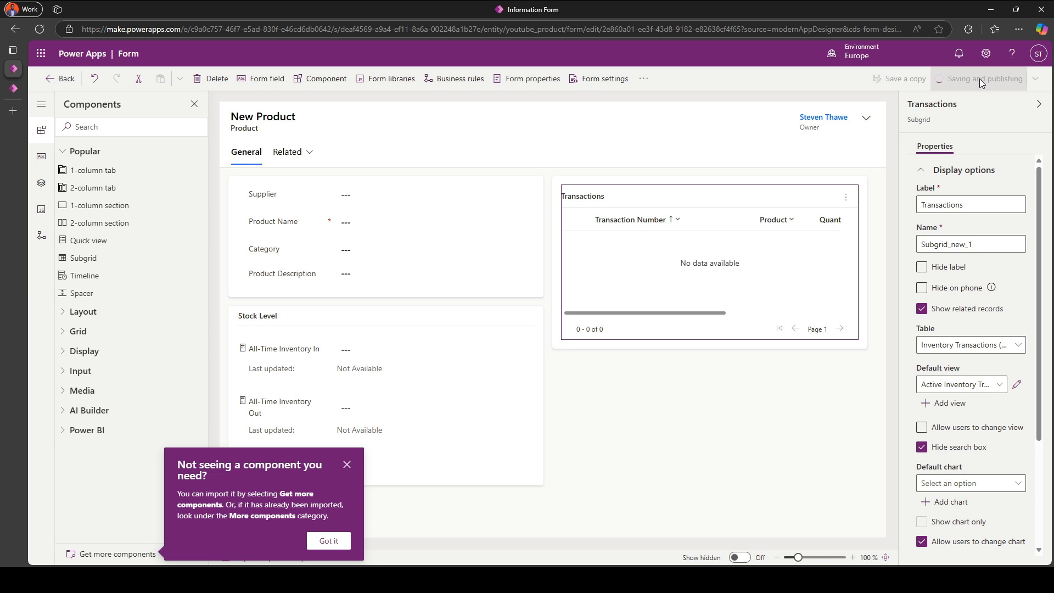
left_click(14, 88)
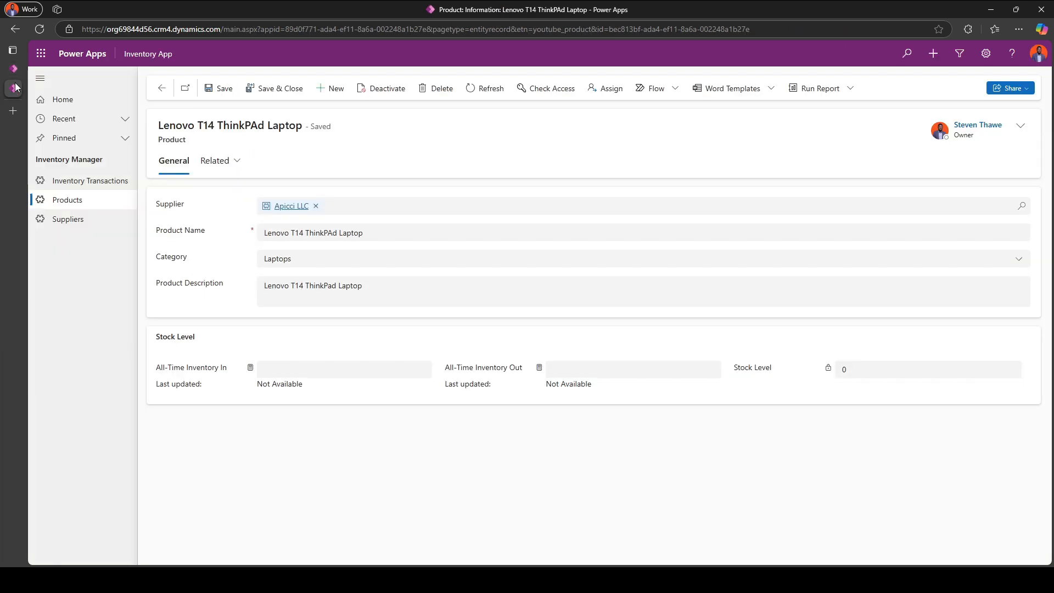
left_click(40, 29)
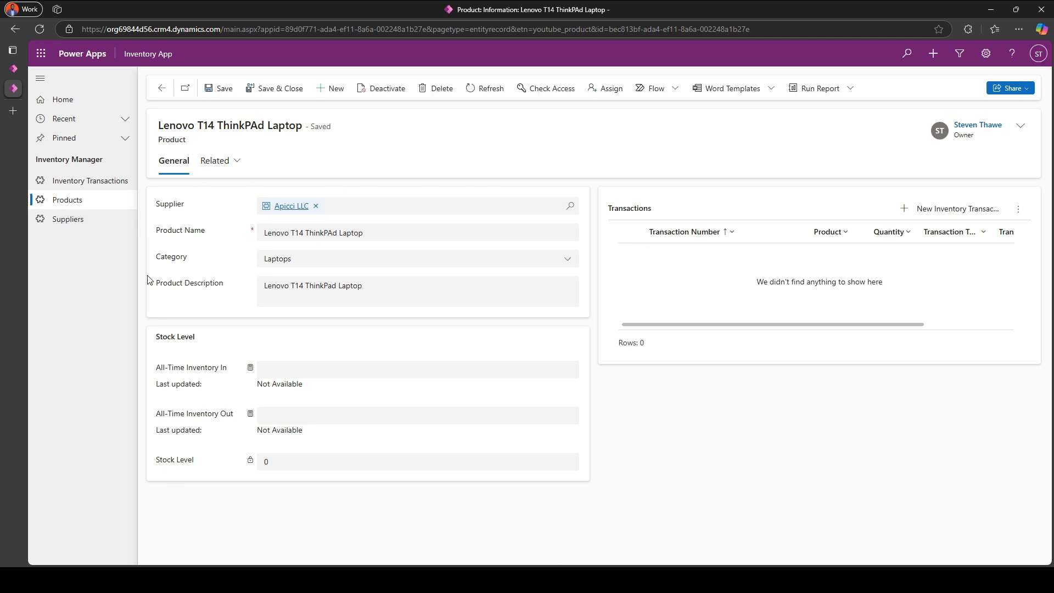
Step: Calculate the All-Time Inventory In and All-Time Inventory Out rollup fields on the laptop's product record
left_click(249, 367)
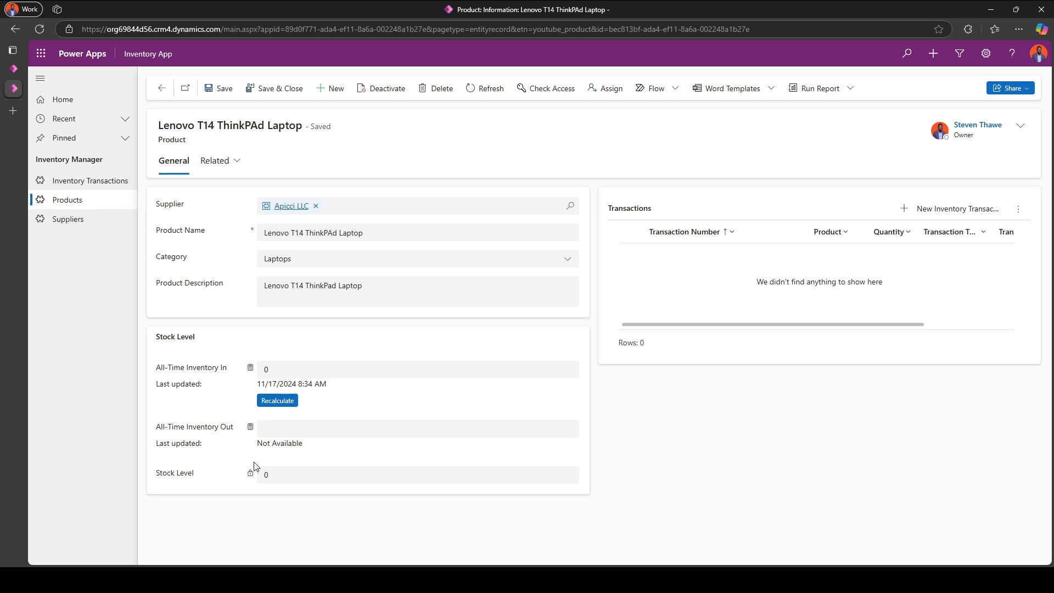
left_click(250, 427)
left_click(278, 458)
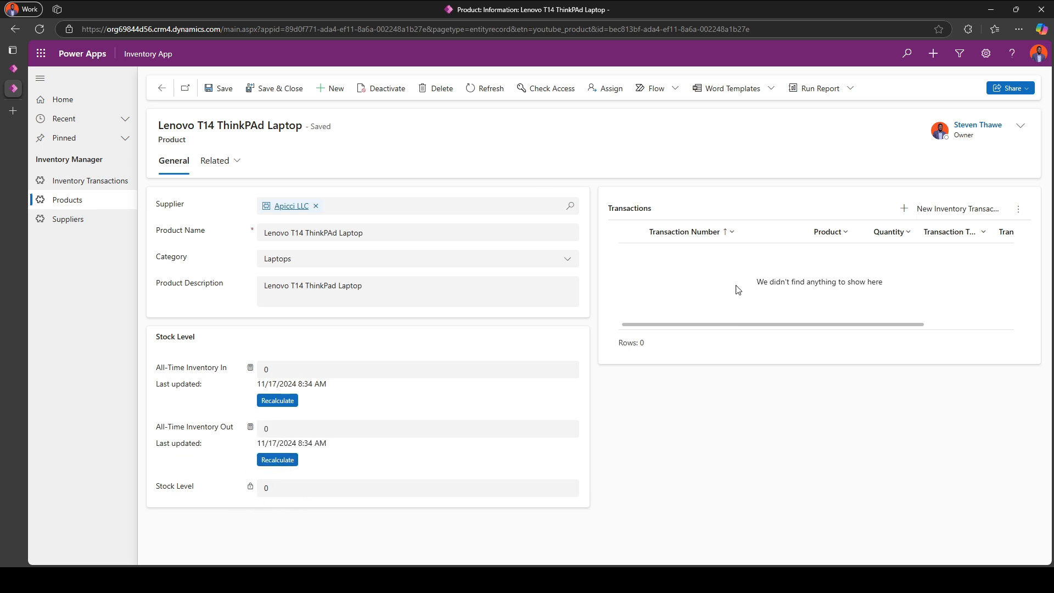
Step: Create an In transaction for the laptop with quantity 10, date 11/18/2024 and description Example
left_click(932, 211)
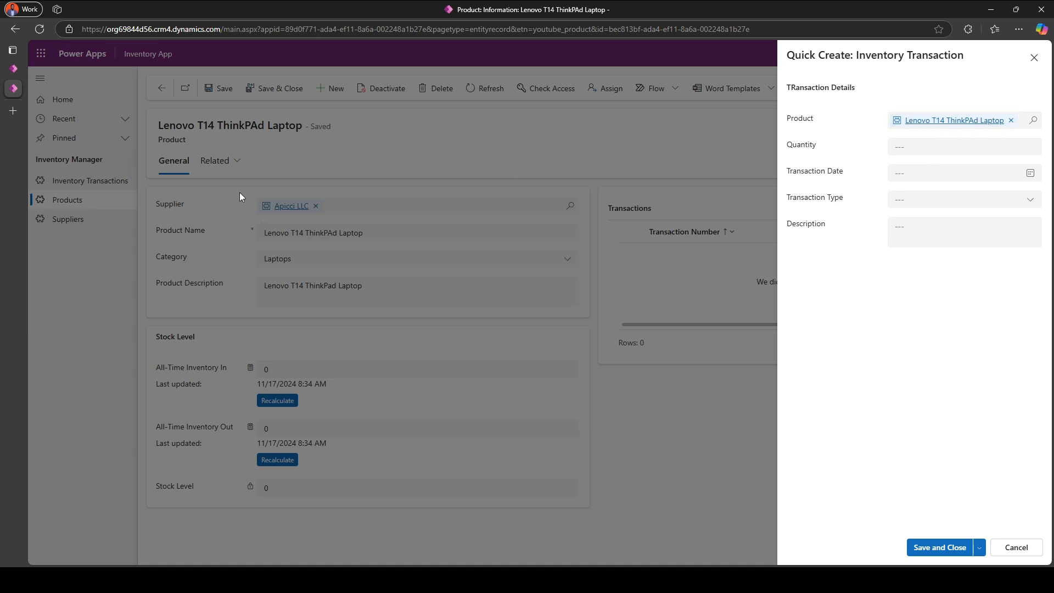
left_click(924, 154)
type("10")
left_click(1016, 173)
left_click(916, 276)
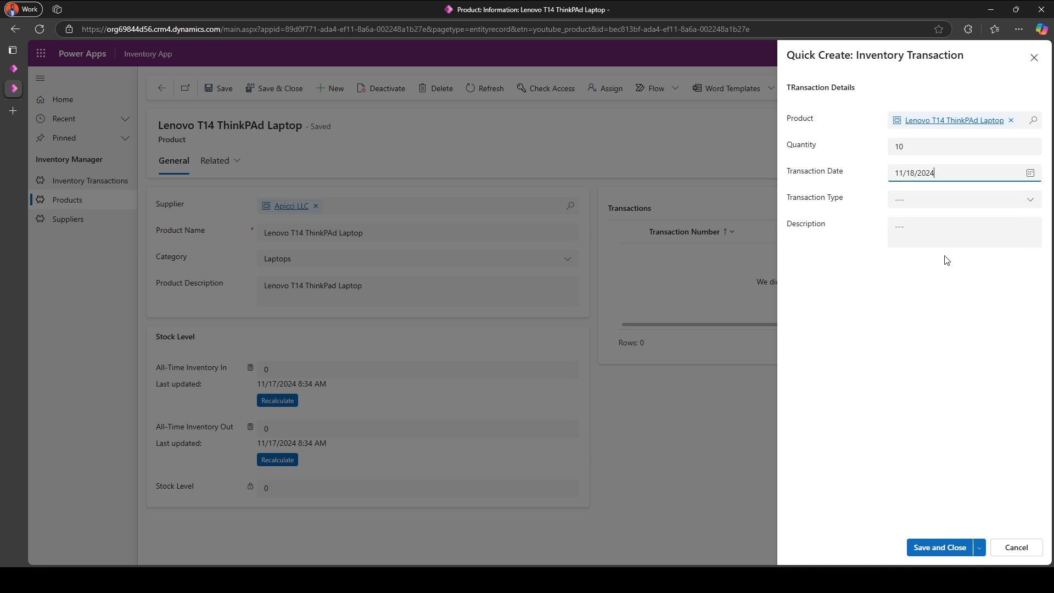
left_click(966, 200)
left_click(913, 241)
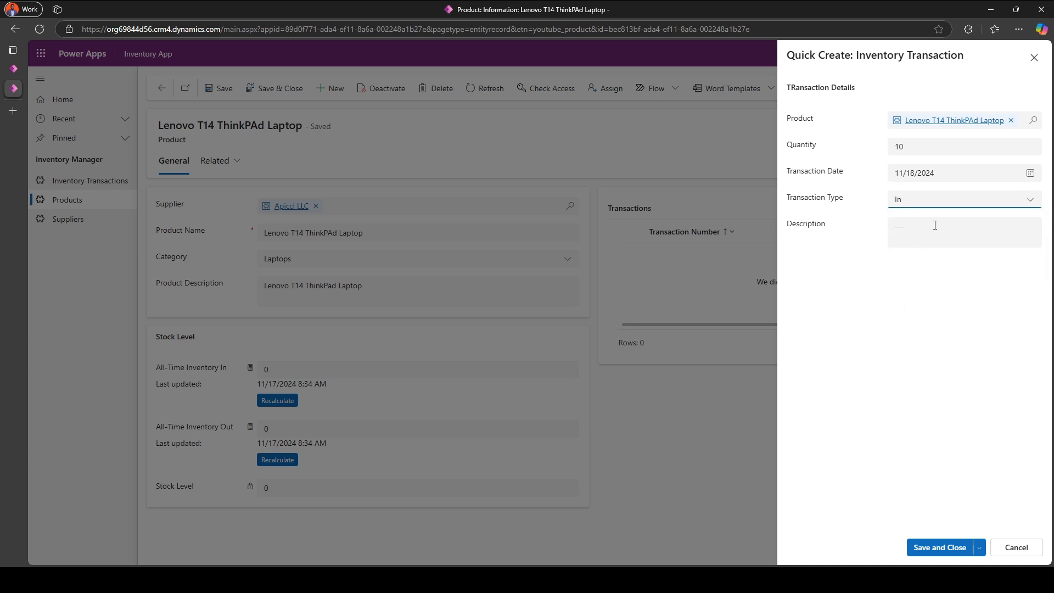
left_click(935, 225)
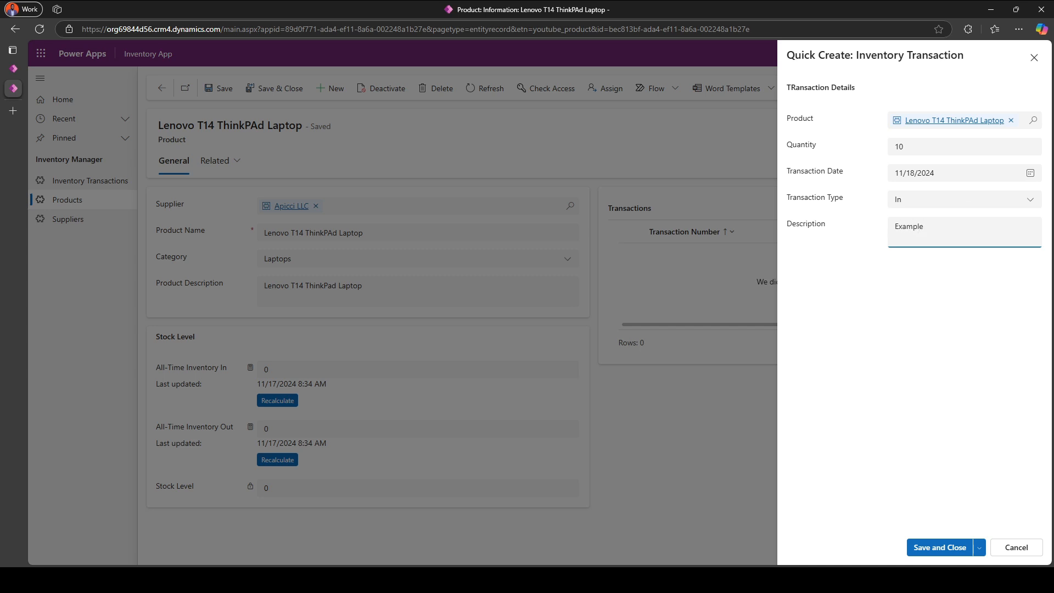
left_click(940, 547)
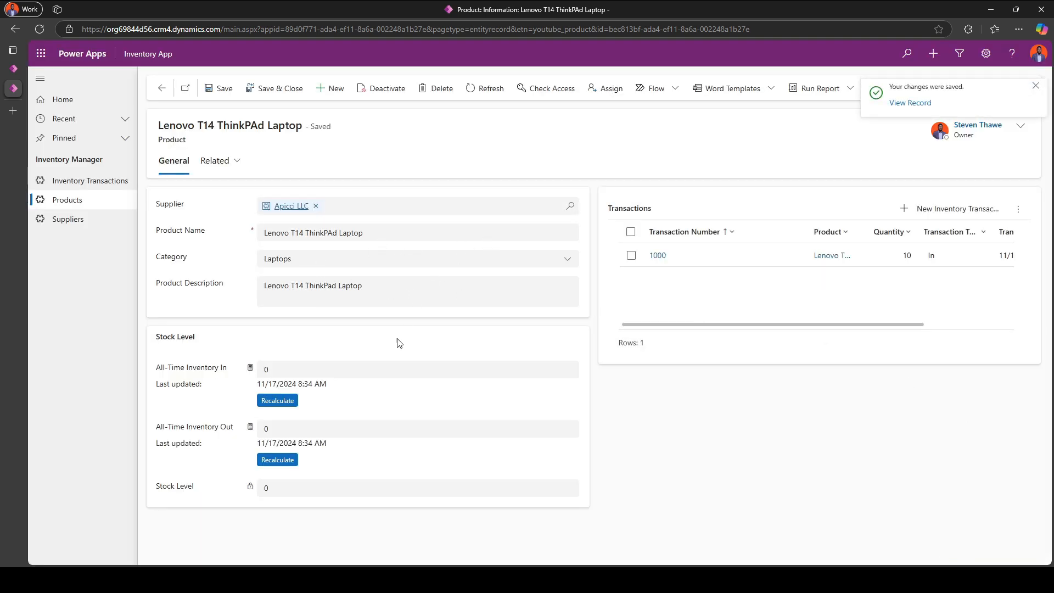
Step: Recalculate All-Time Inventory In and save the product record to refresh its Stock Level
left_click(258, 403)
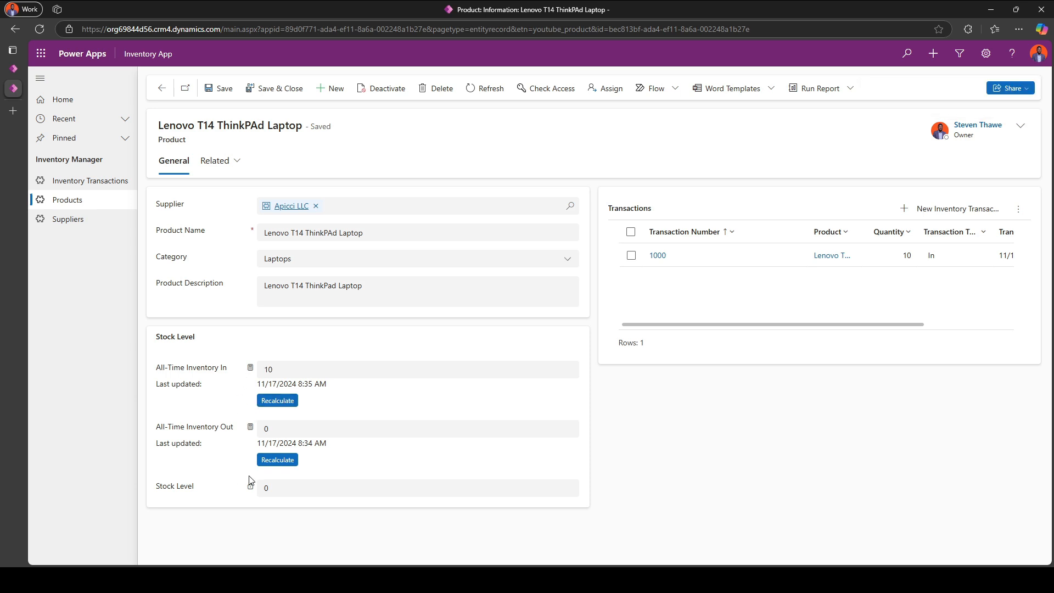
left_click(209, 91)
left_click(281, 366)
left_click(181, 420)
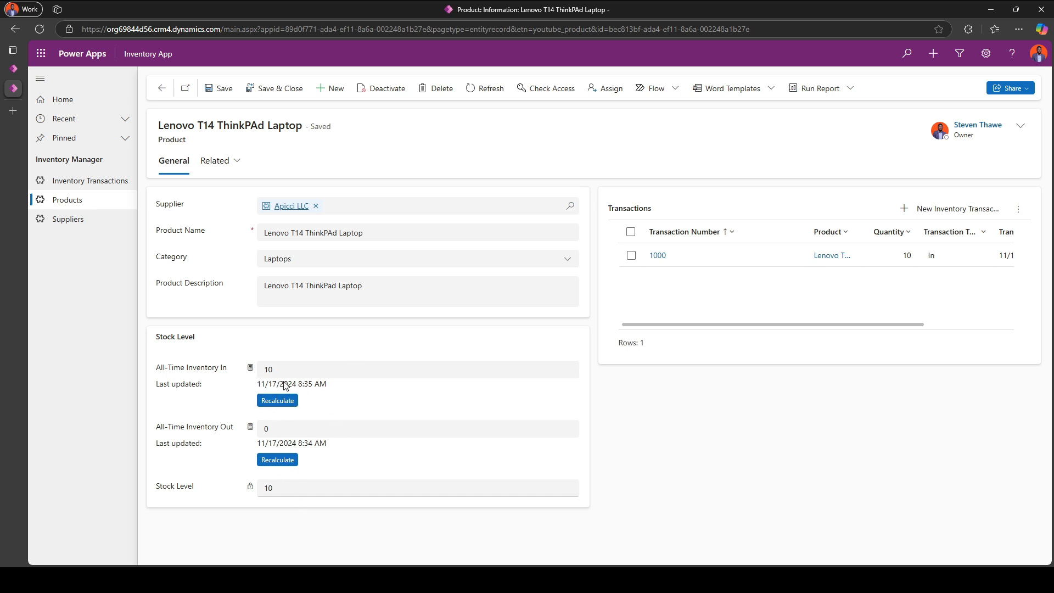
left_click_drag(169, 371, 227, 371)
left_click_drag(203, 428, 250, 435)
double_click(267, 490)
Step: Create an Out transaction for the laptop with quantity 1, date 11/21/2024 and description "Asignment to new employee"
left_click(913, 210)
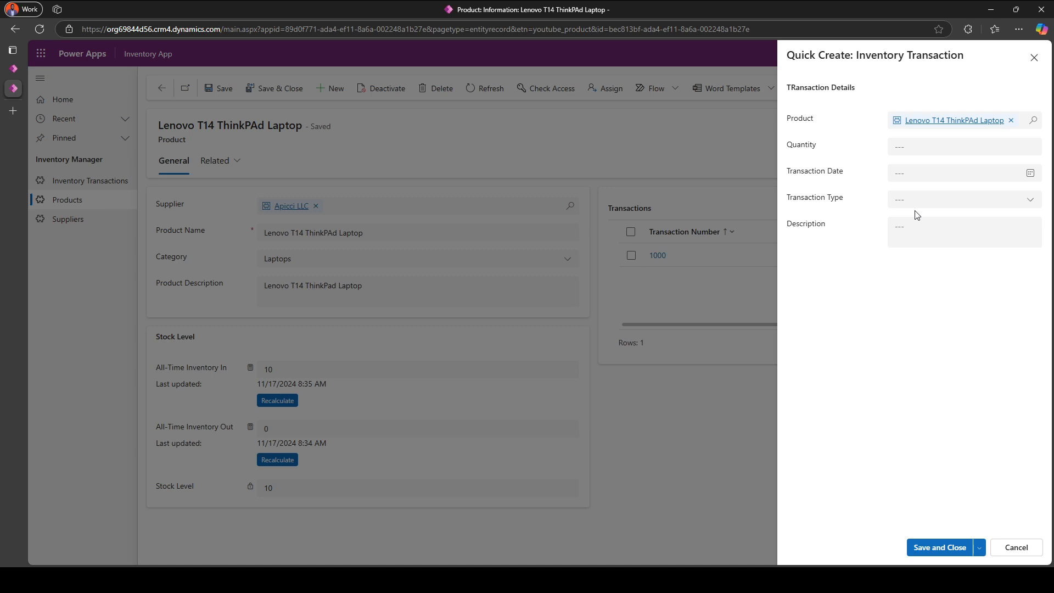
left_click(944, 153)
type("1")
left_click(953, 173)
left_click(959, 282)
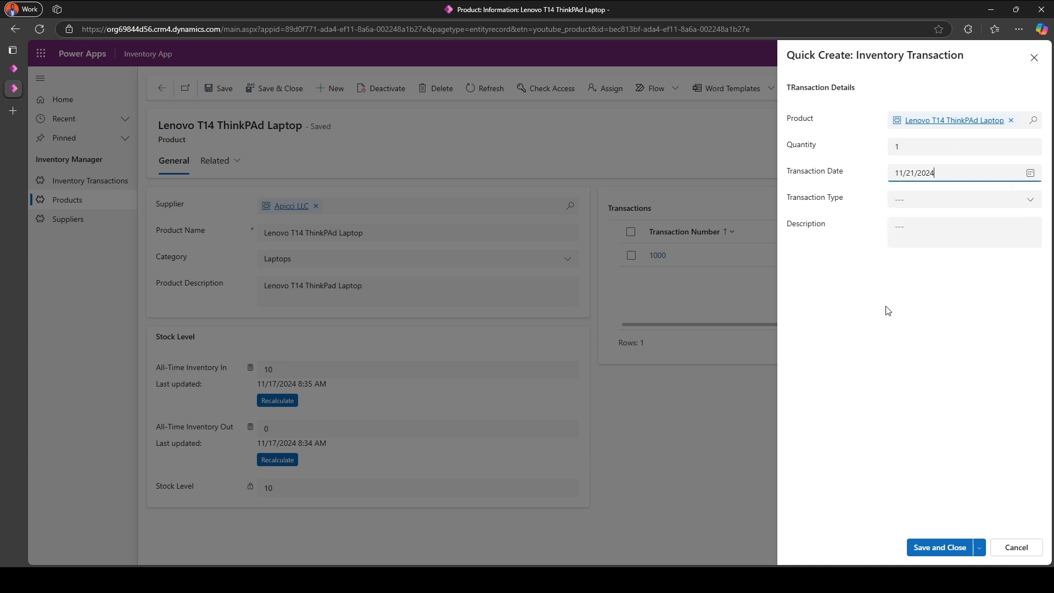
left_click(932, 202)
left_click(928, 257)
left_click(916, 239)
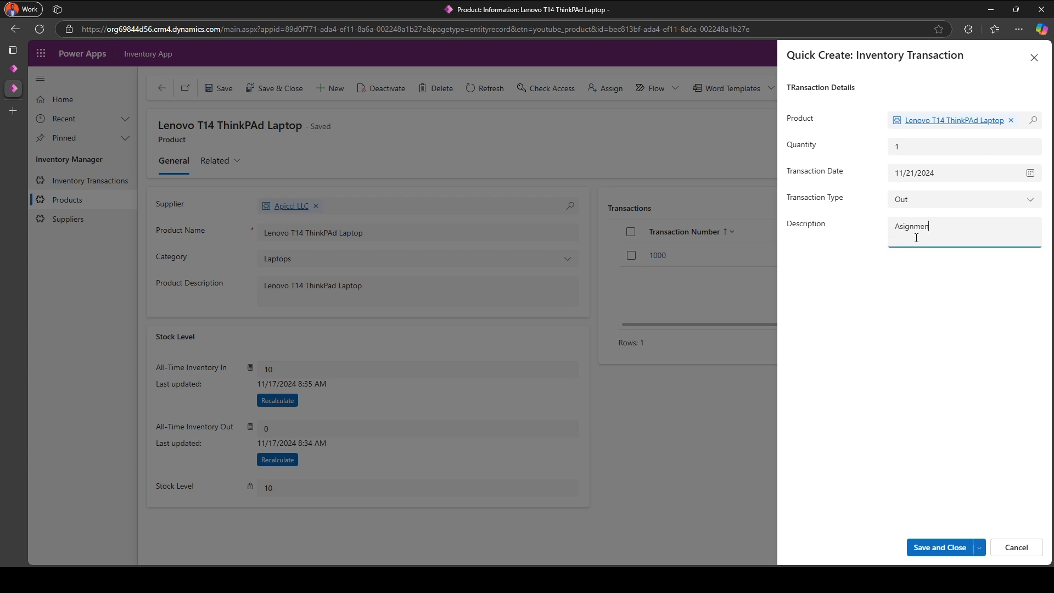
type("Asignment y")
key("BackSpace")
type("to new employee")
left_click(933, 279)
left_click(939, 547)
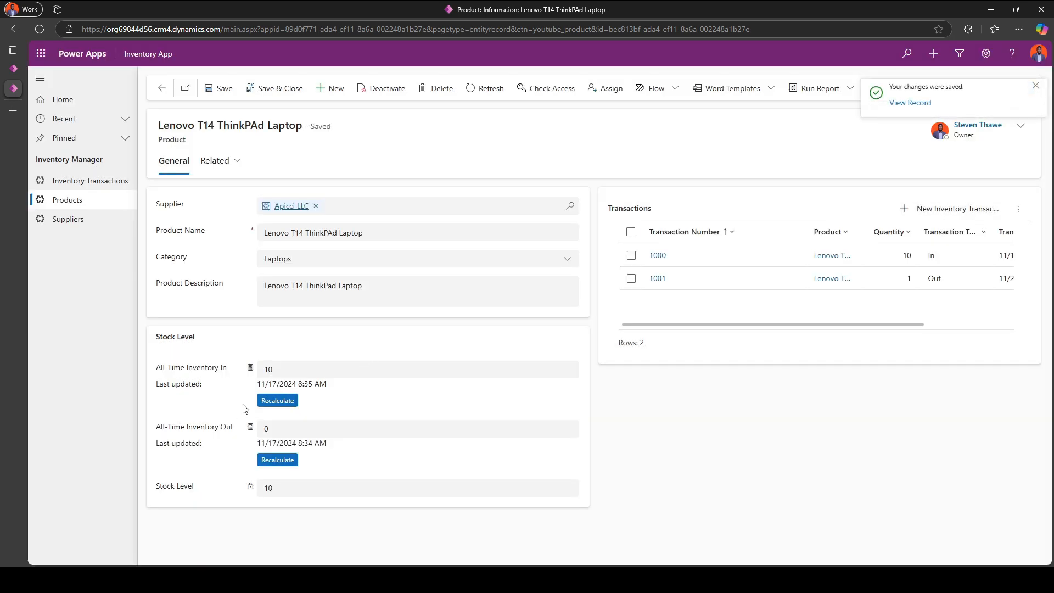
Step: Recalculate All-Time Inventory Out and save the product record to refresh its Stock Level
left_click(278, 460)
left_click(222, 89)
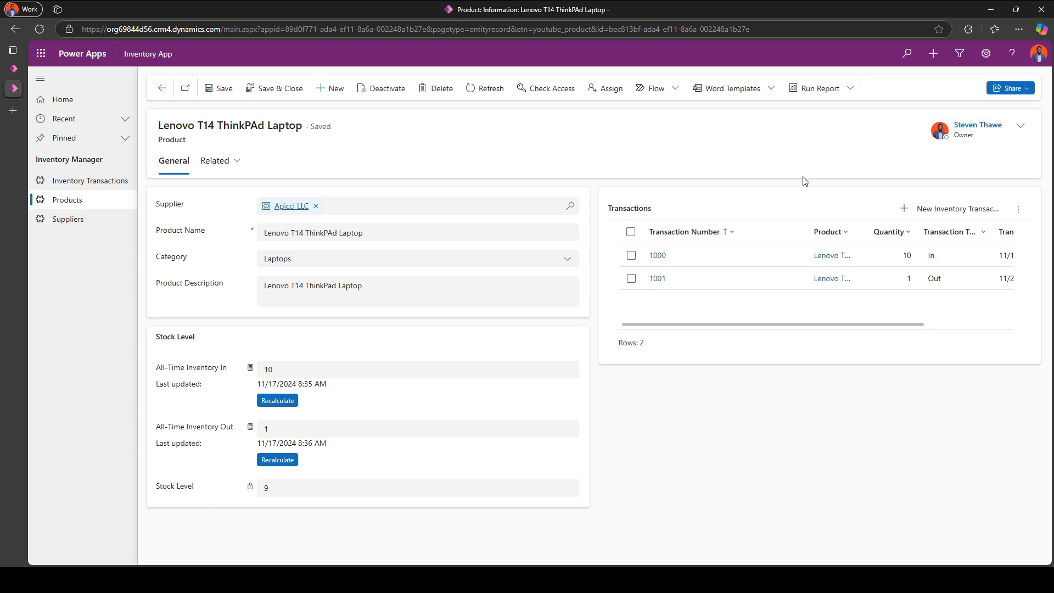
Step: Create another In transaction for the laptop with quantity 2, date 11/20/2024 and description test
left_click(902, 208)
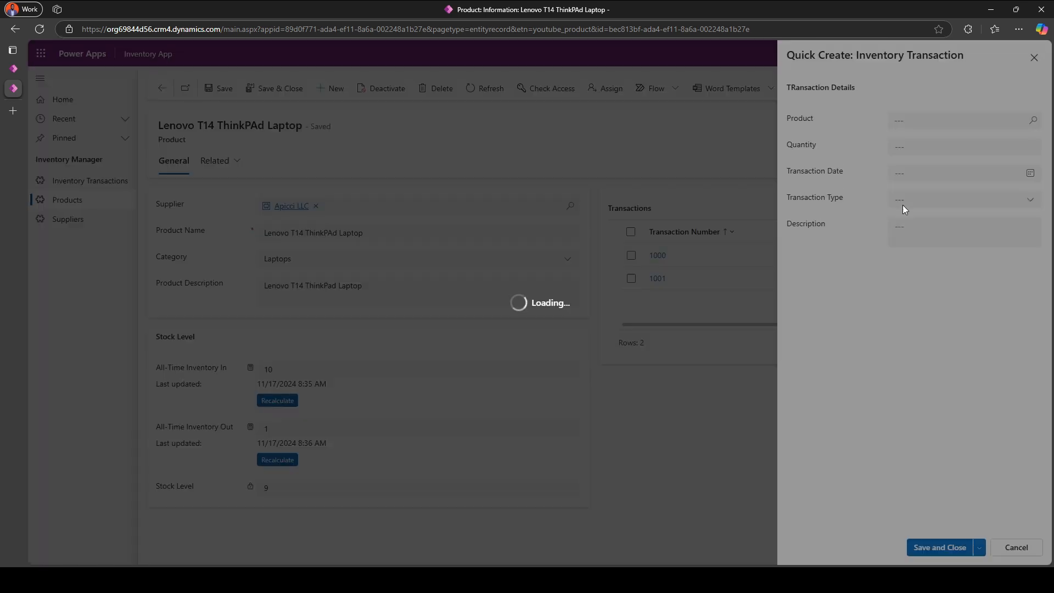
left_click(924, 146)
type("2")
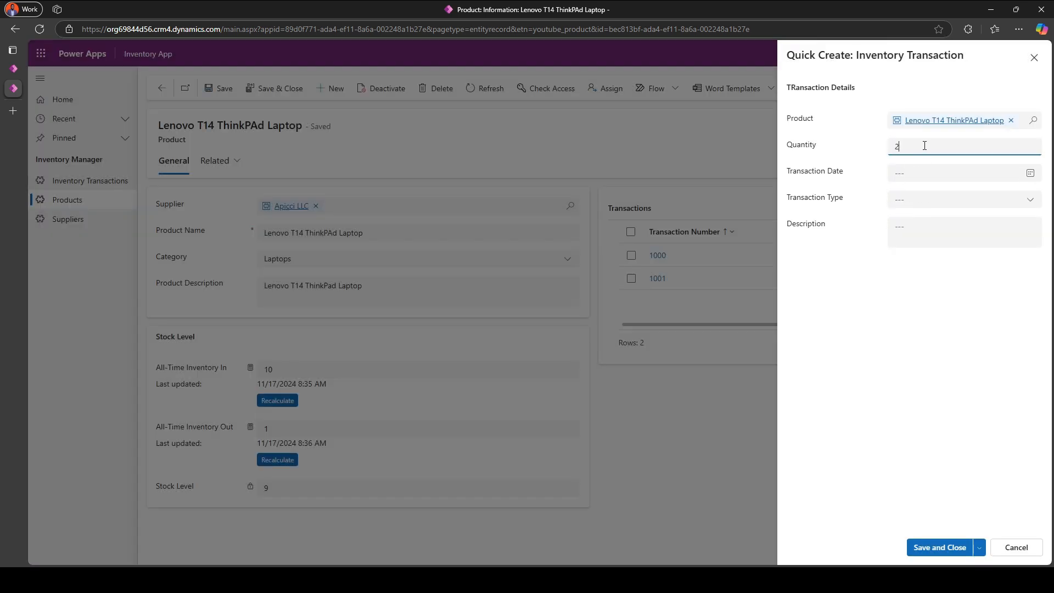
left_click(903, 173)
left_click(948, 276)
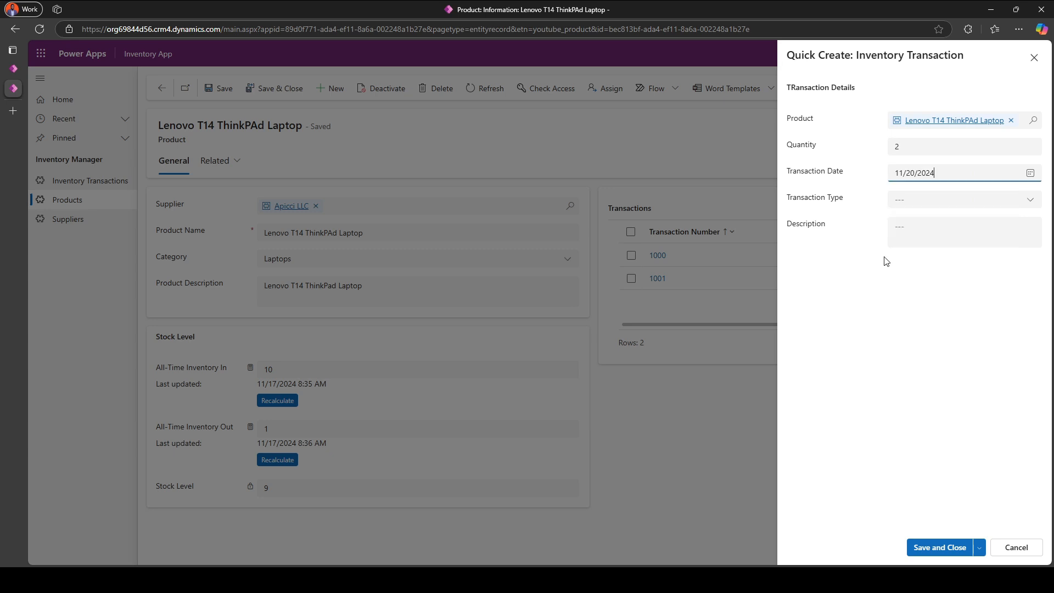
left_click(906, 205)
left_click(913, 237)
left_click(912, 234)
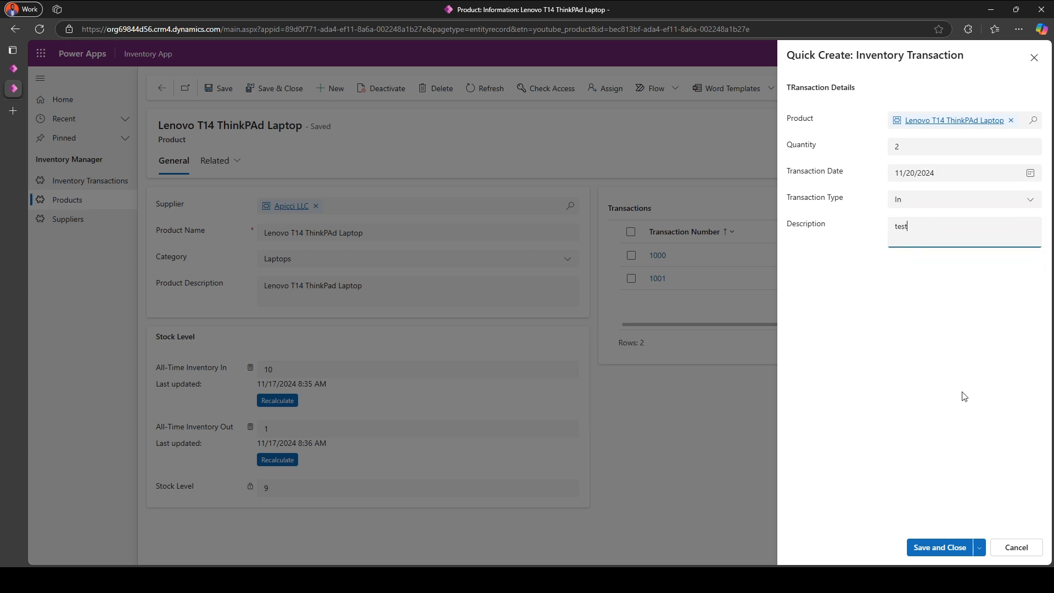
left_click(940, 539)
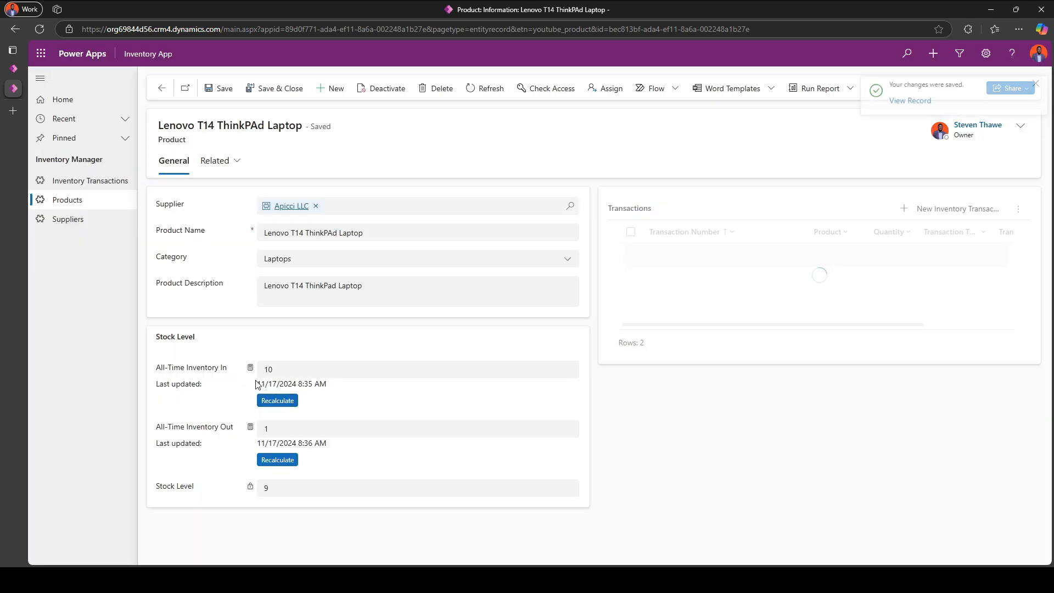
Step: Update the All-Time Inventory In rollup with the new transaction and save the product record to refresh its Stock Level
left_click(280, 401)
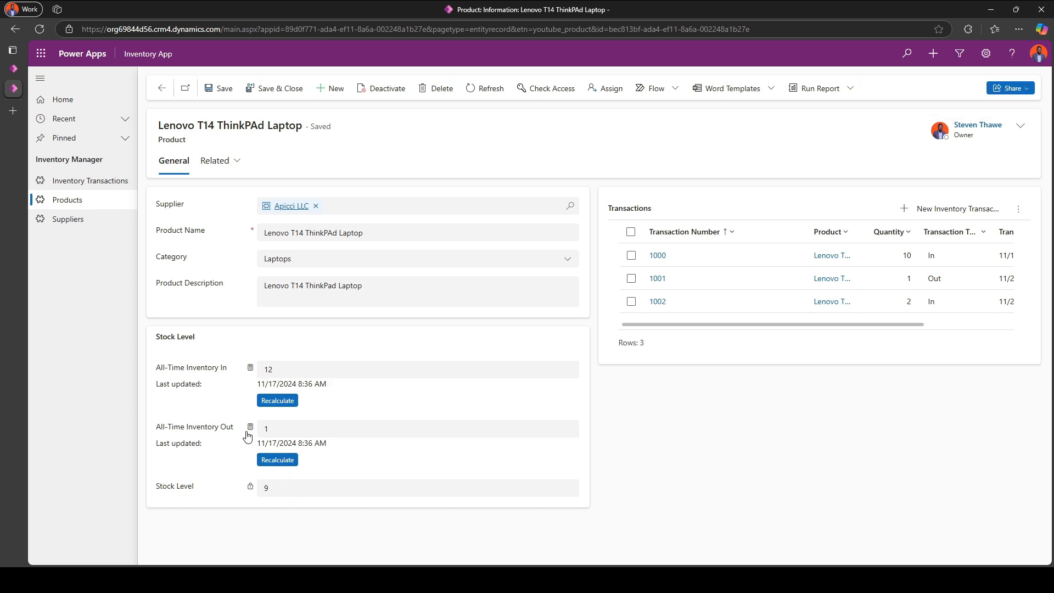
left_click(215, 90)
left_click_drag(157, 485, 197, 492)
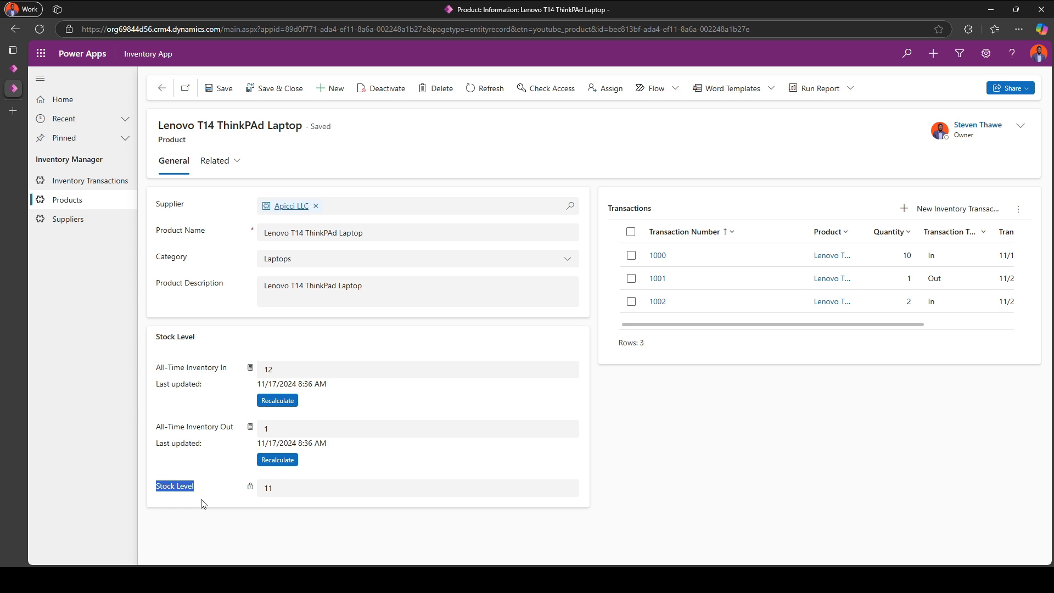